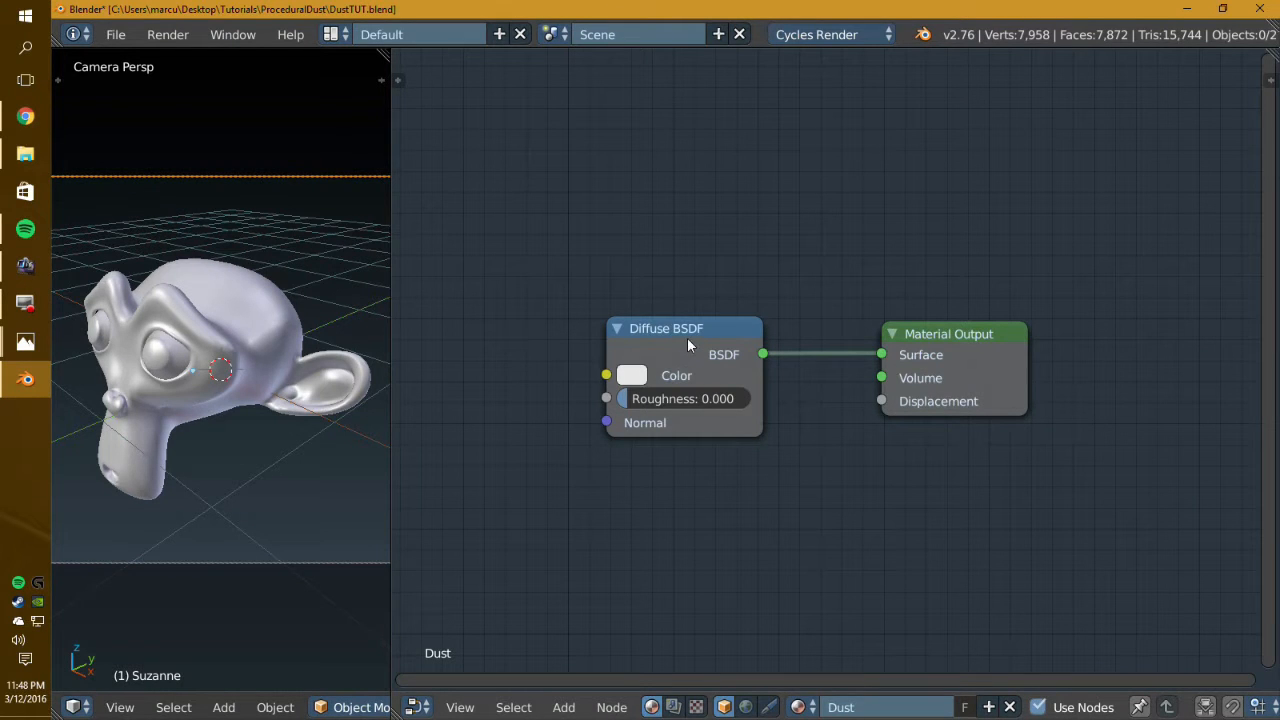
Step: Replace the Diffuse BSDF with the Dialectic group node and connect its Shader output to the Material Output's Surface
{"action": "middle_click_drag", "start_coordinate": [610, 311], "coordinate": [636, 316]}
{"action": "middle_click_drag", "start_coordinate": [521, 333], "coordinate": [545, 338]}
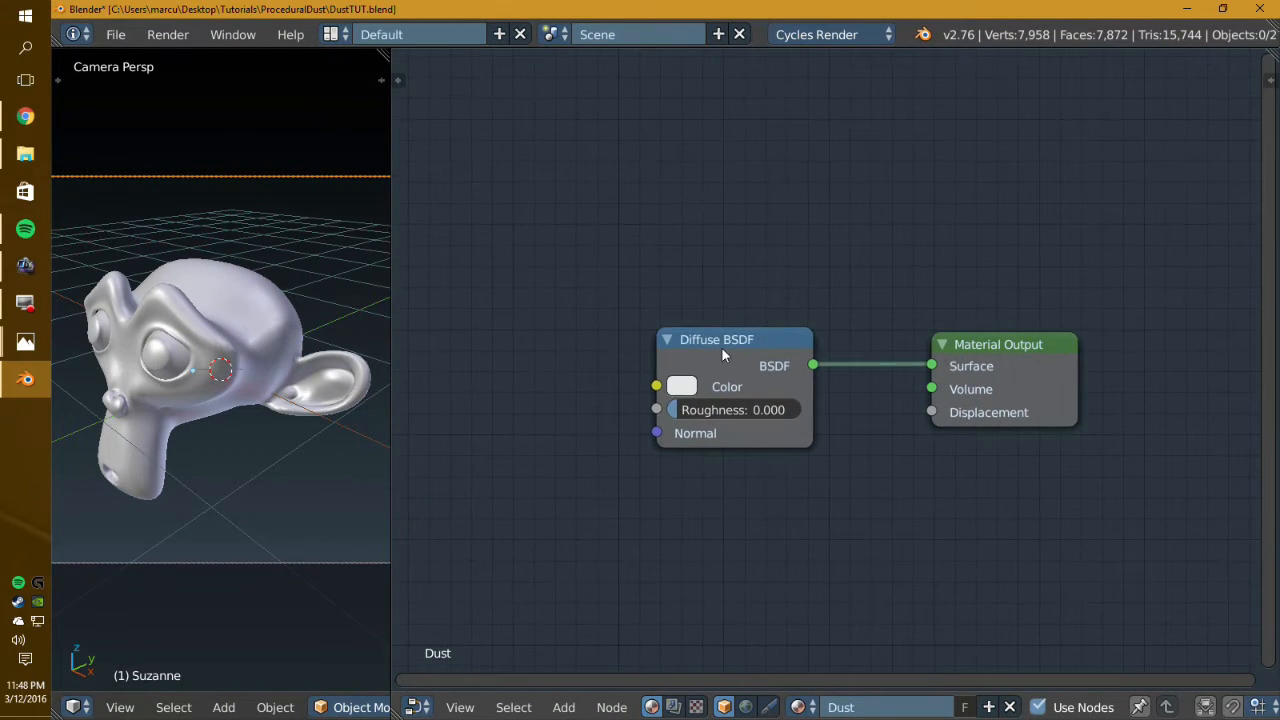
{"action": "key", "text": "x"}
{"action": "key", "text": "shift+a"}
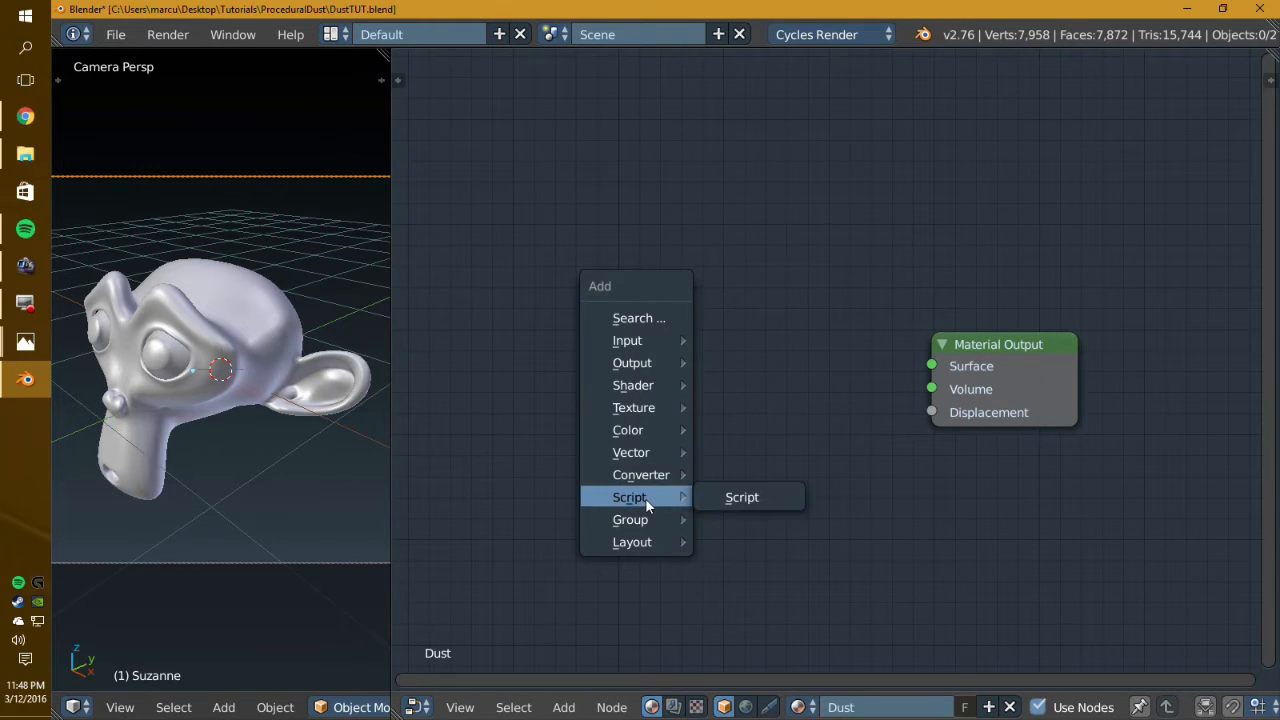
{"action": "mouse_move", "coordinate": [642, 520]}
{"action": "left_click", "coordinate": [748, 578]}
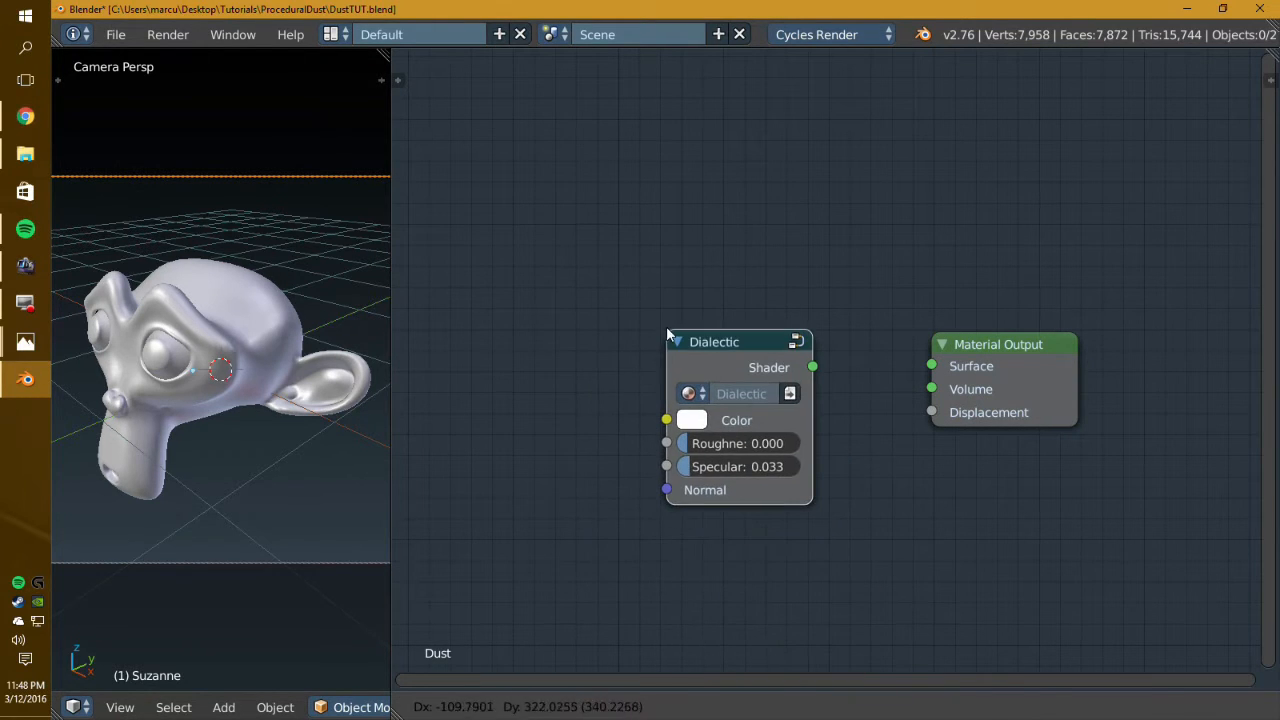
{"action": "left_click", "coordinate": [698, 360]}
{"action": "key", "text": "g"}
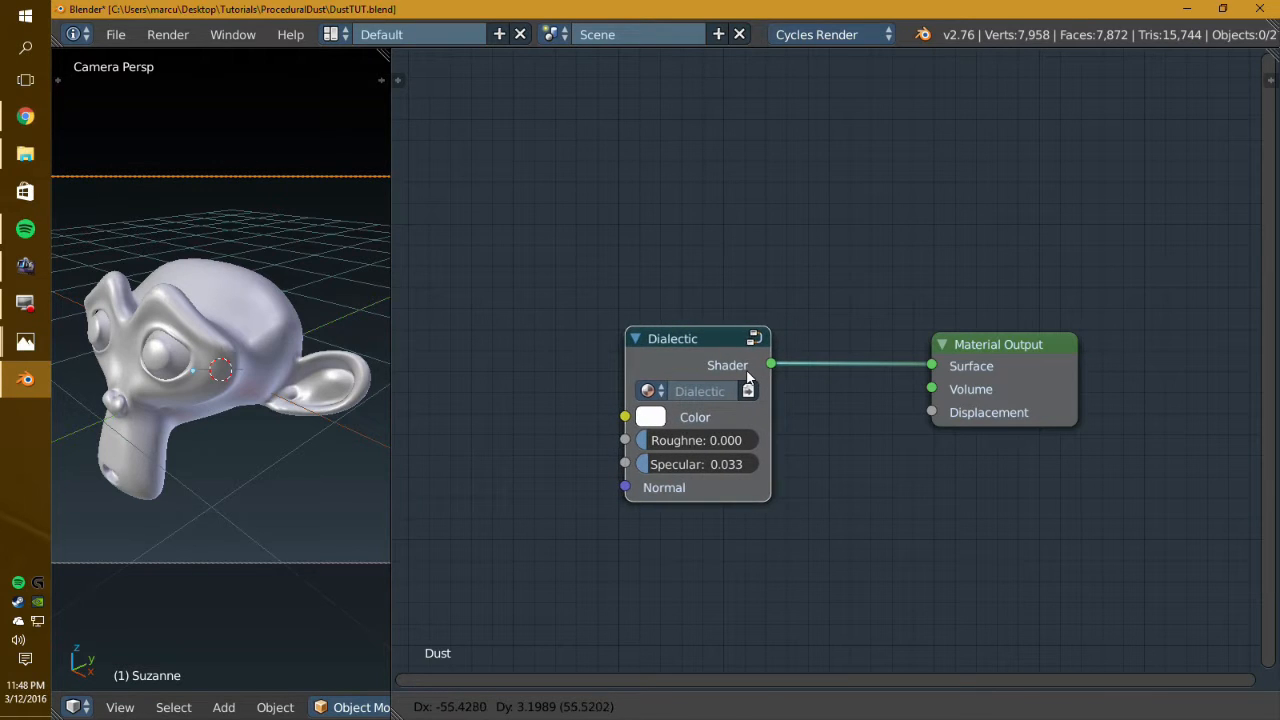
{"action": "left_click", "coordinate": [748, 377]}
Step: Link the Dialectic node group from the NodeTree folder of TutorialPrep_shaders.blend
{"action": "left_click", "coordinate": [118, 35]}
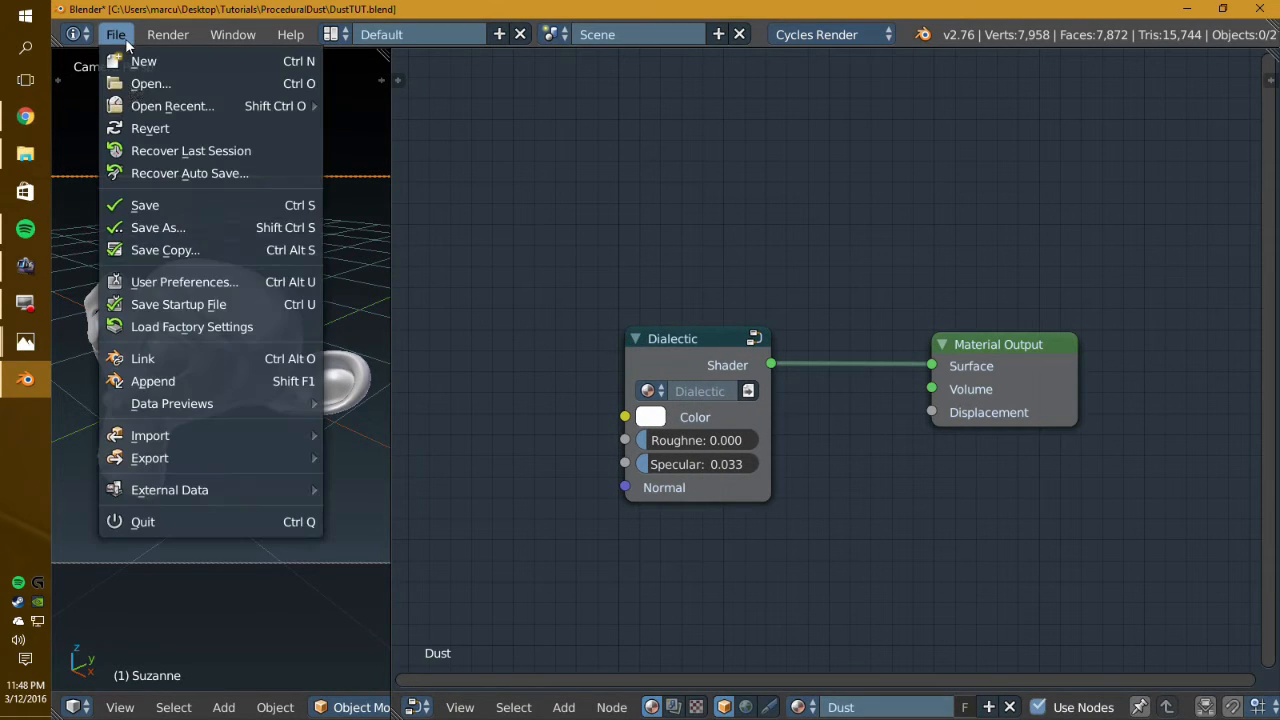
{"action": "left_click", "coordinate": [145, 358]}
{"action": "left_click", "coordinate": [381, 142]}
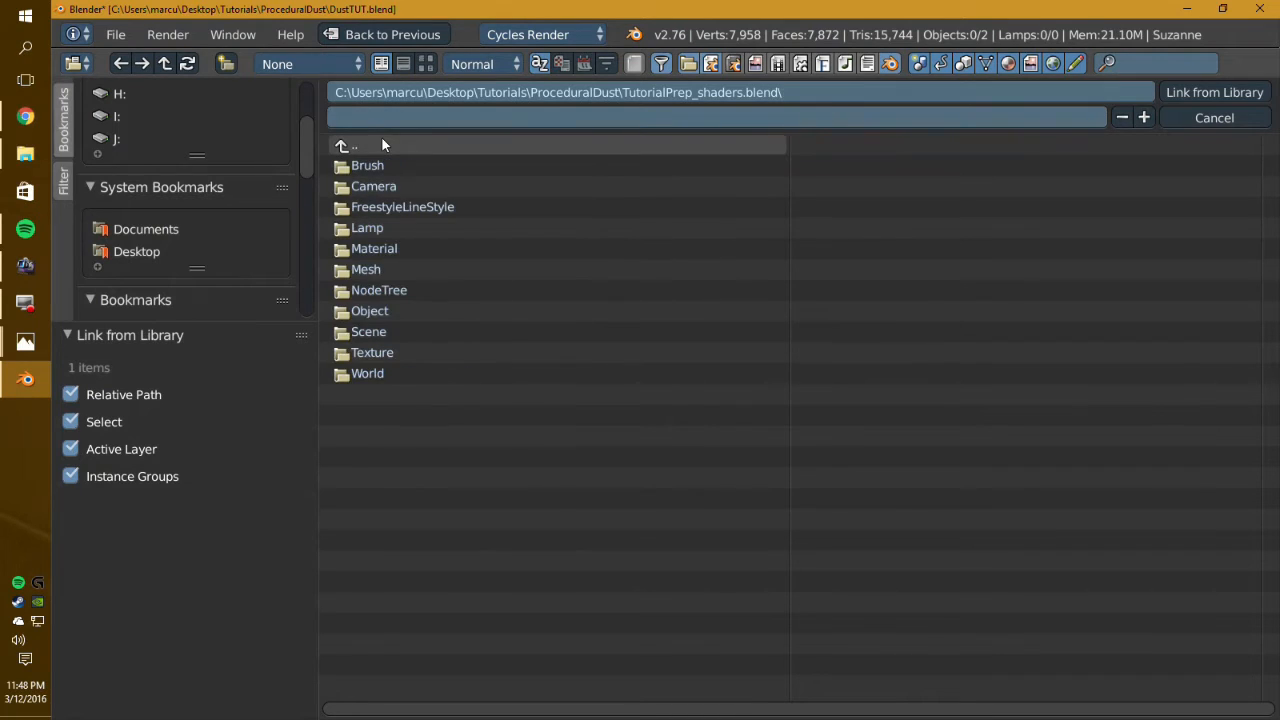
{"action": "left_click", "coordinate": [376, 157]}
{"action": "left_click", "coordinate": [370, 147]}
{"action": "left_click", "coordinate": [370, 147]}
{"action": "left_click", "coordinate": [390, 170]}
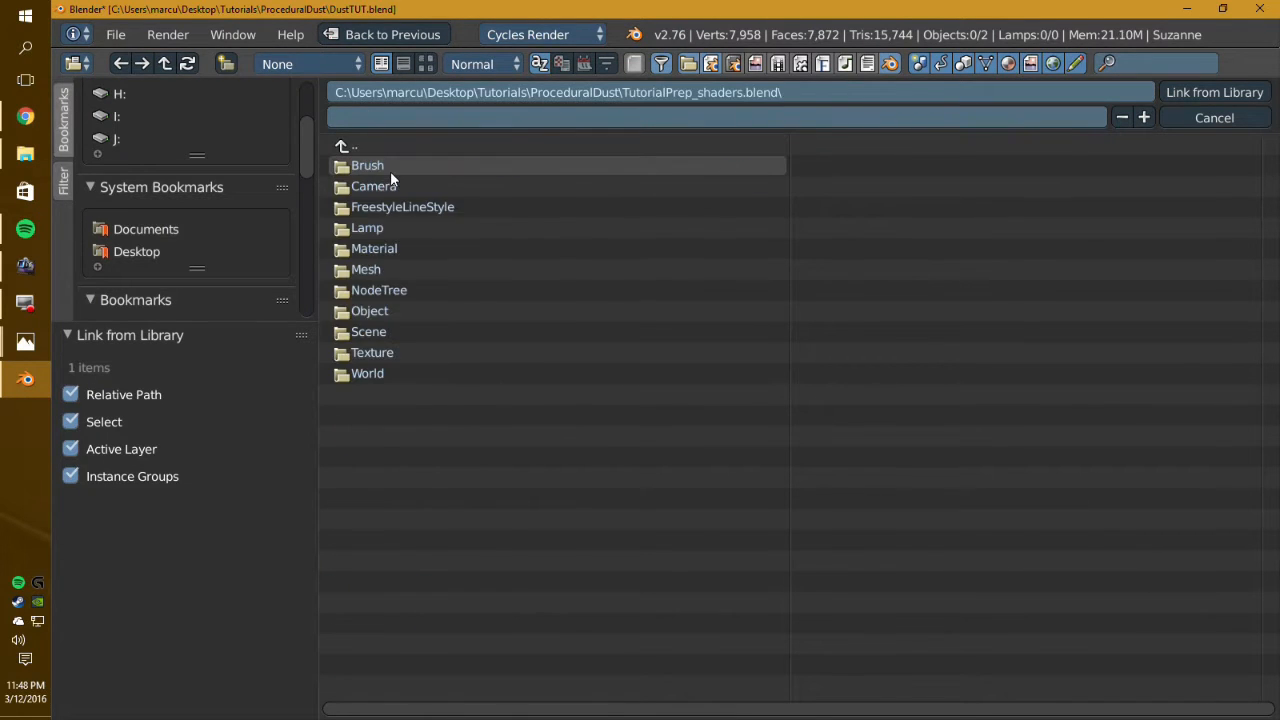
{"action": "left_click", "coordinate": [399, 297]}
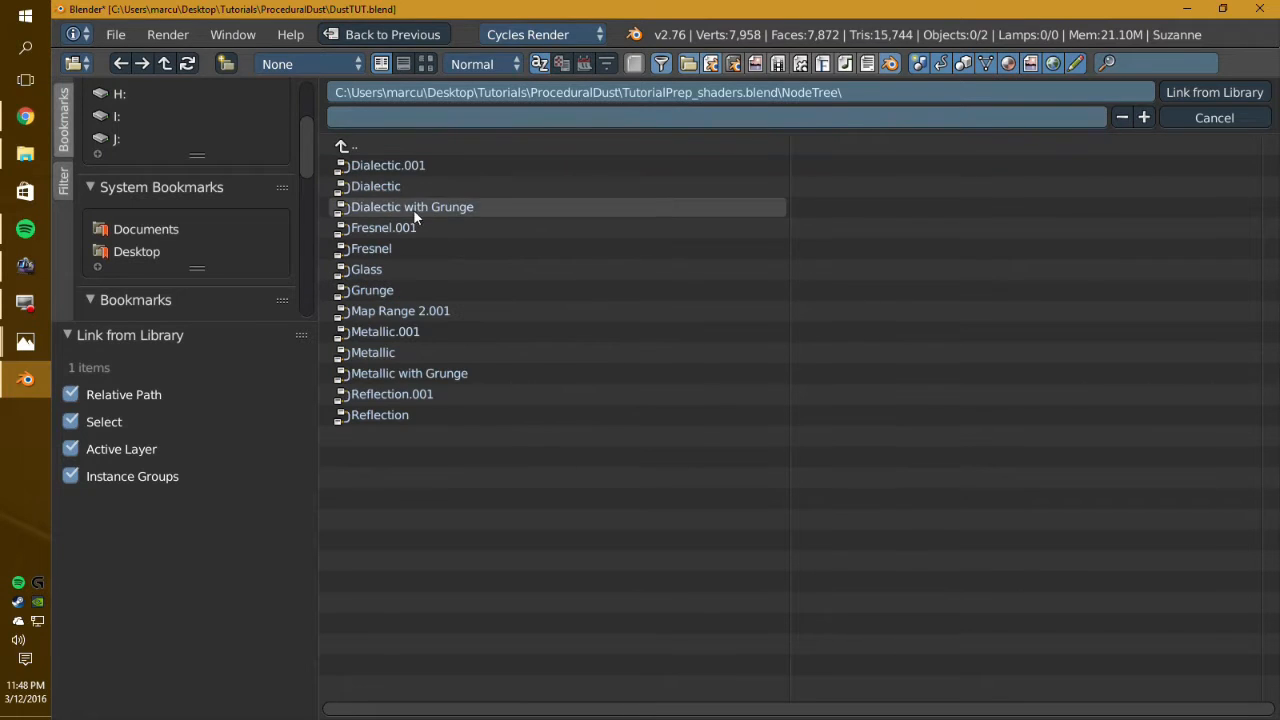
{"action": "left_click", "coordinate": [405, 187]}
{"action": "left_click", "coordinate": [1207, 100]}
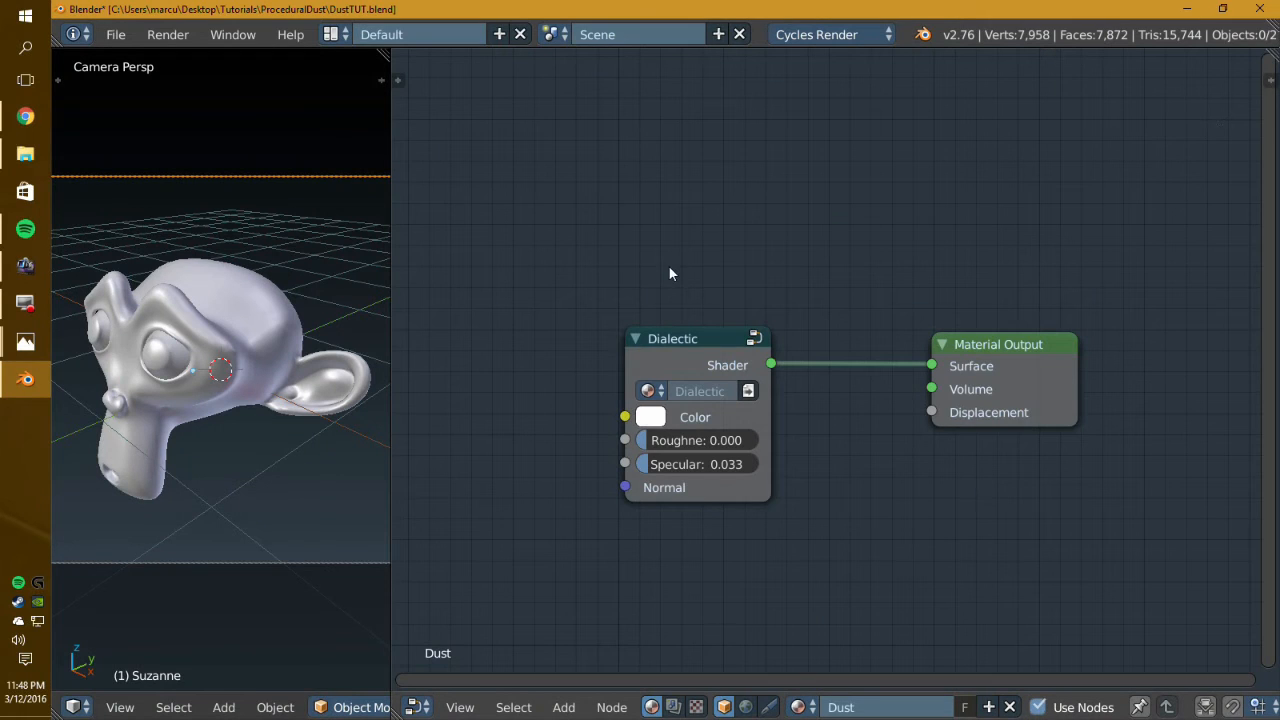
{"action": "key", "text": "shift+a"}
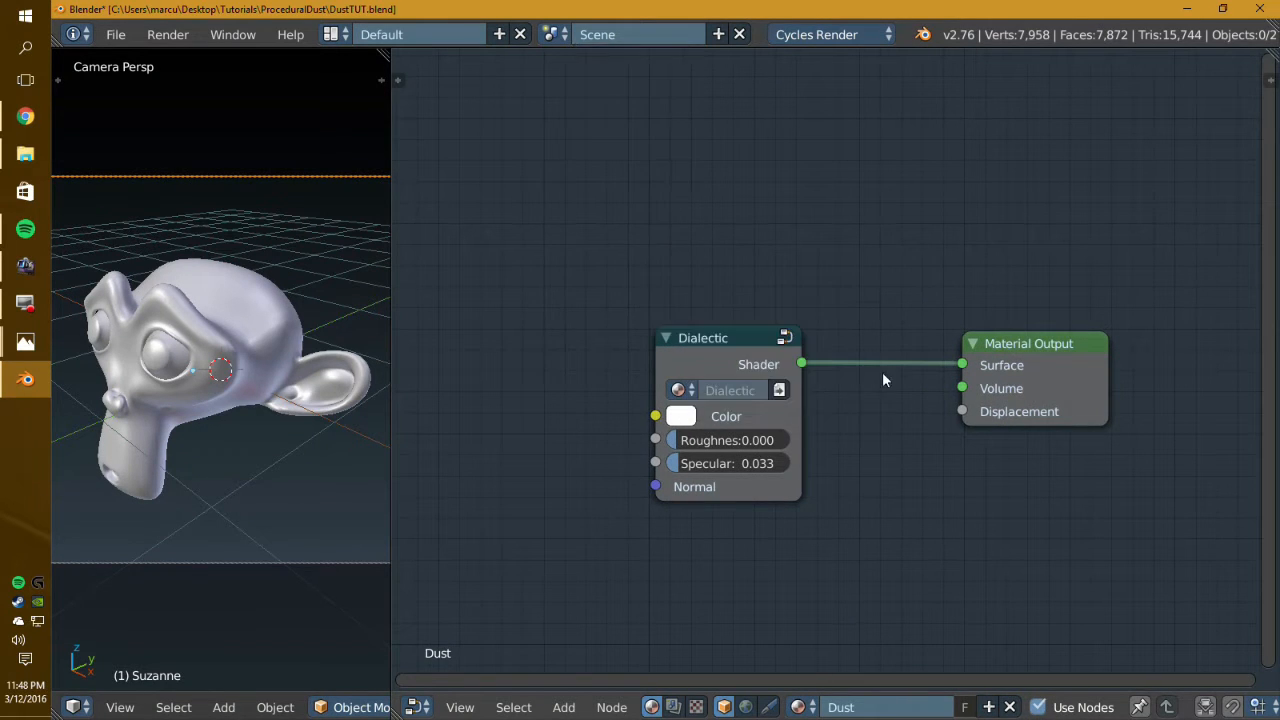
{"action": "scroll", "coordinate": [489, 329], "scroll_direction": "down", "scroll_amount": 3}
{"action": "middle_click_drag", "start_coordinate": [488, 329], "coordinate": [537, 339]}
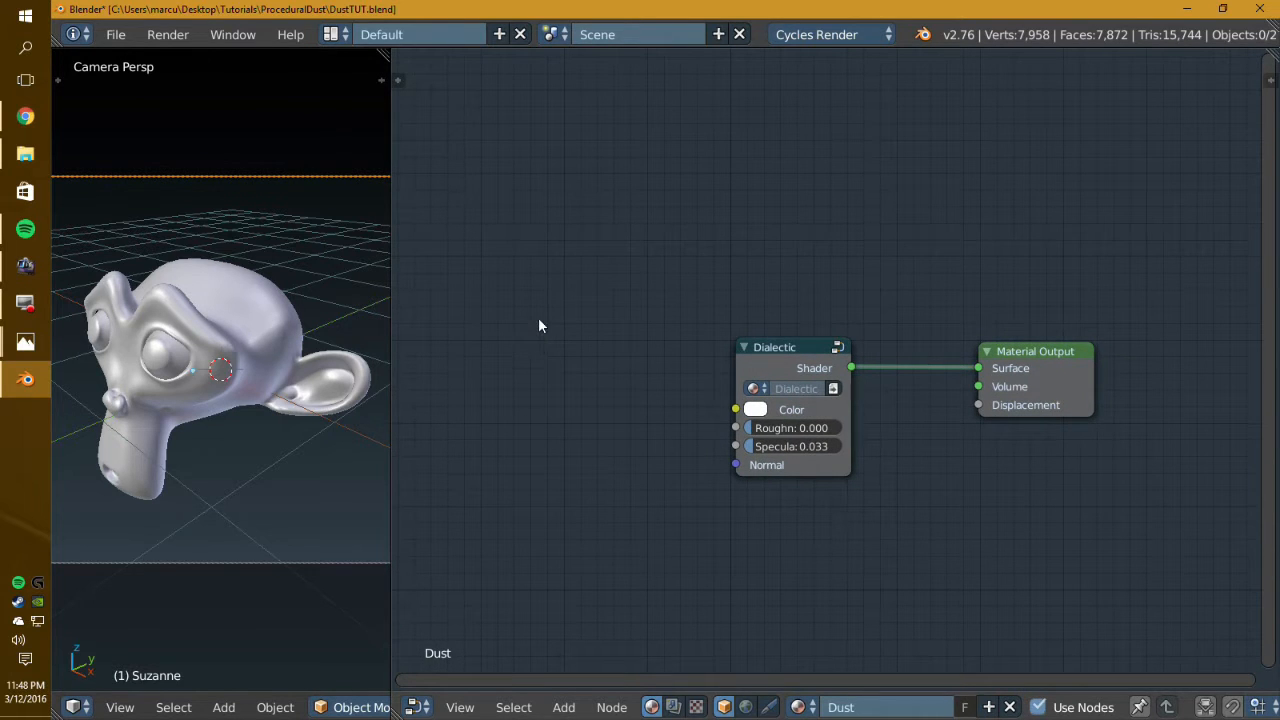
{"action": "scroll", "coordinate": [605, 375], "scroll_direction": "up", "scroll_amount": 2}
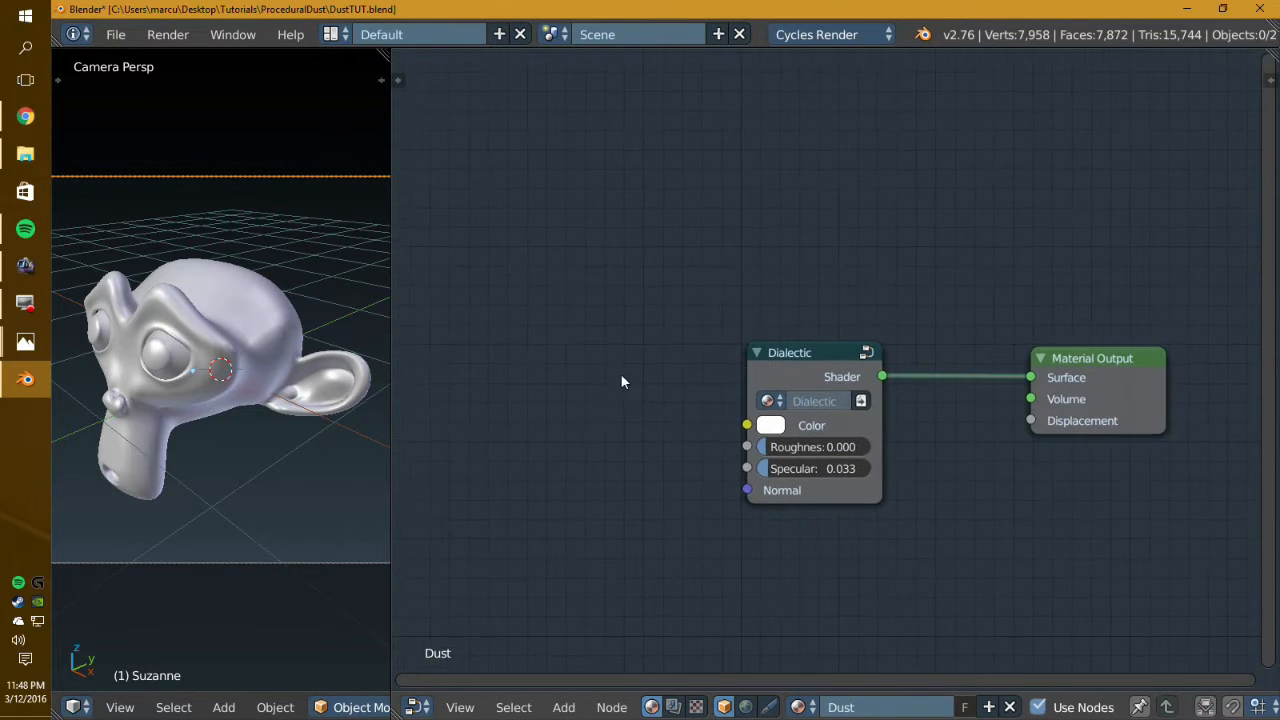
{"action": "scroll", "coordinate": [660, 382], "scroll_direction": "up", "scroll_amount": 1}
{"action": "scroll", "coordinate": [647, 377], "scroll_direction": "down", "scroll_amount": 2}
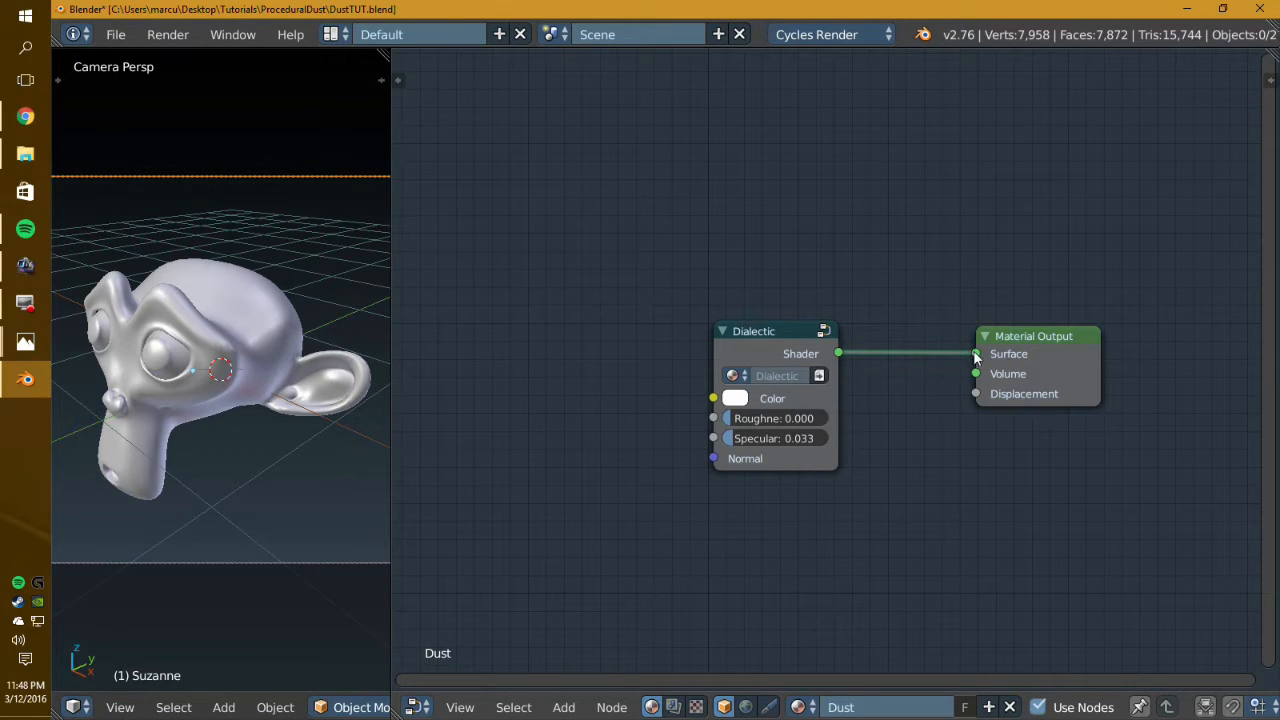
Step: Disconnect the Dialectic group from the Material Output and place it directly below that node
{"action": "left_click_drag", "start_coordinate": [976, 356], "coordinate": [1026, 459]}
{"action": "key", "text": "a"}
{"action": "mouse_move", "coordinate": [849, 425]}
{"action": "middle_mouse_down"}
{"action": "mouse_move", "coordinate": [898, 437]}
{"action": "mouse_move", "coordinate": [858, 439]}
{"action": "middle_mouse_up"}
{"action": "scroll", "coordinate": [898, 437], "scroll_direction": "down", "scroll_amount": 4}
{"action": "scroll", "coordinate": [883, 437], "scroll_direction": "up", "scroll_amount": 1}
{"action": "scroll", "coordinate": [858, 439], "scroll_direction": "down", "scroll_amount": 2}
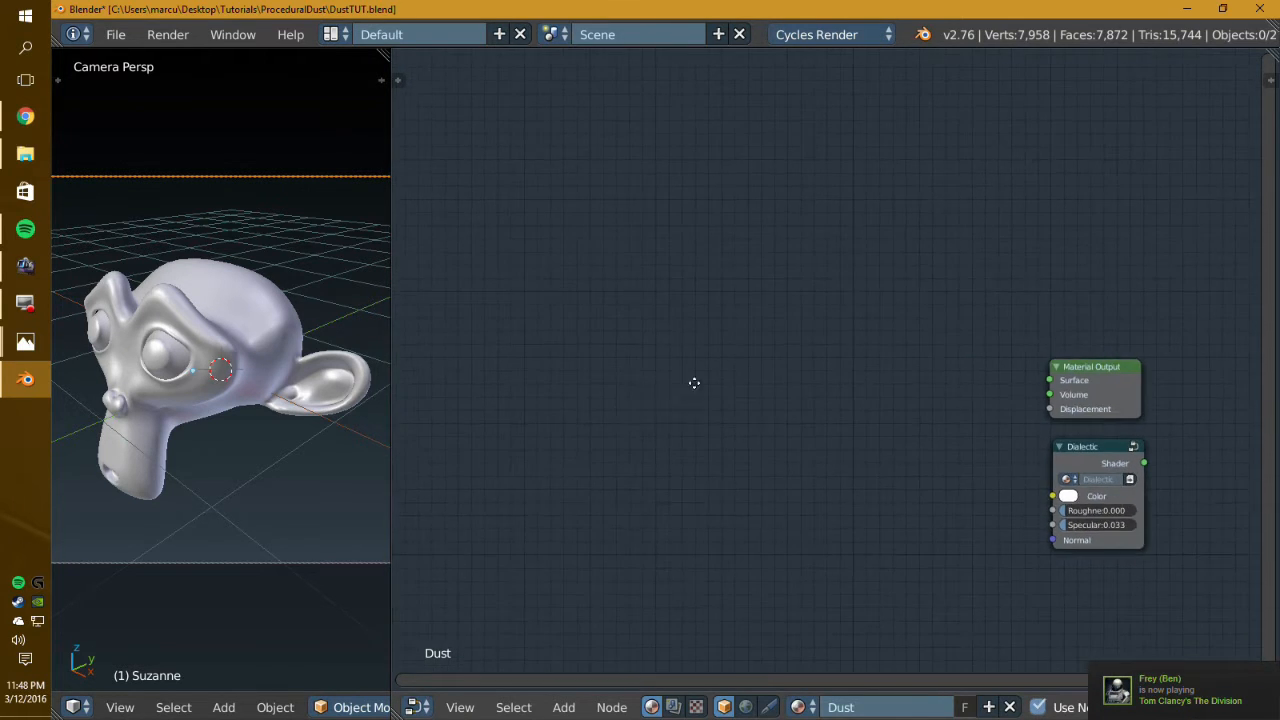
Step: Add a Noise Texture node in the empty area well before the Material Output
{"action": "scroll", "coordinate": [718, 383], "scroll_direction": "up", "scroll_amount": 3}
{"action": "middle_click_drag", "start_coordinate": [694, 383], "coordinate": [620, 357]}
{"action": "scroll", "coordinate": [648, 364], "scroll_direction": "up", "scroll_amount": 1}
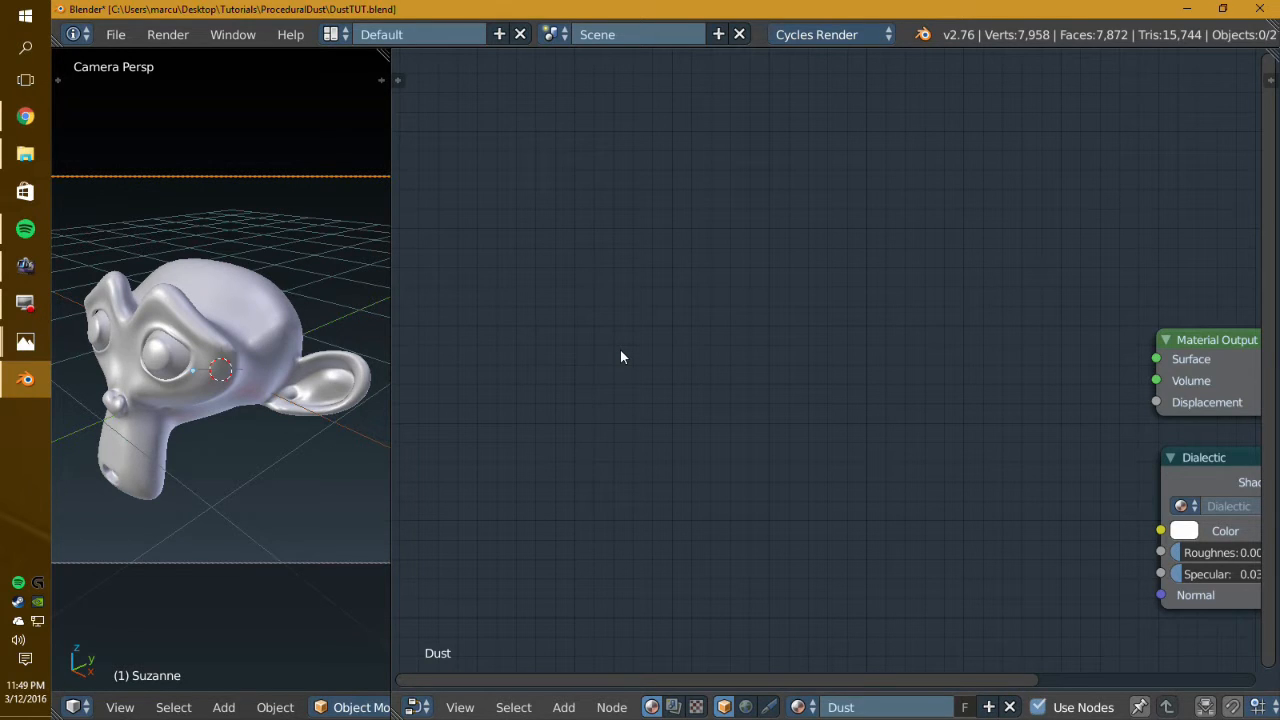
{"action": "key", "text": "shift+a"}
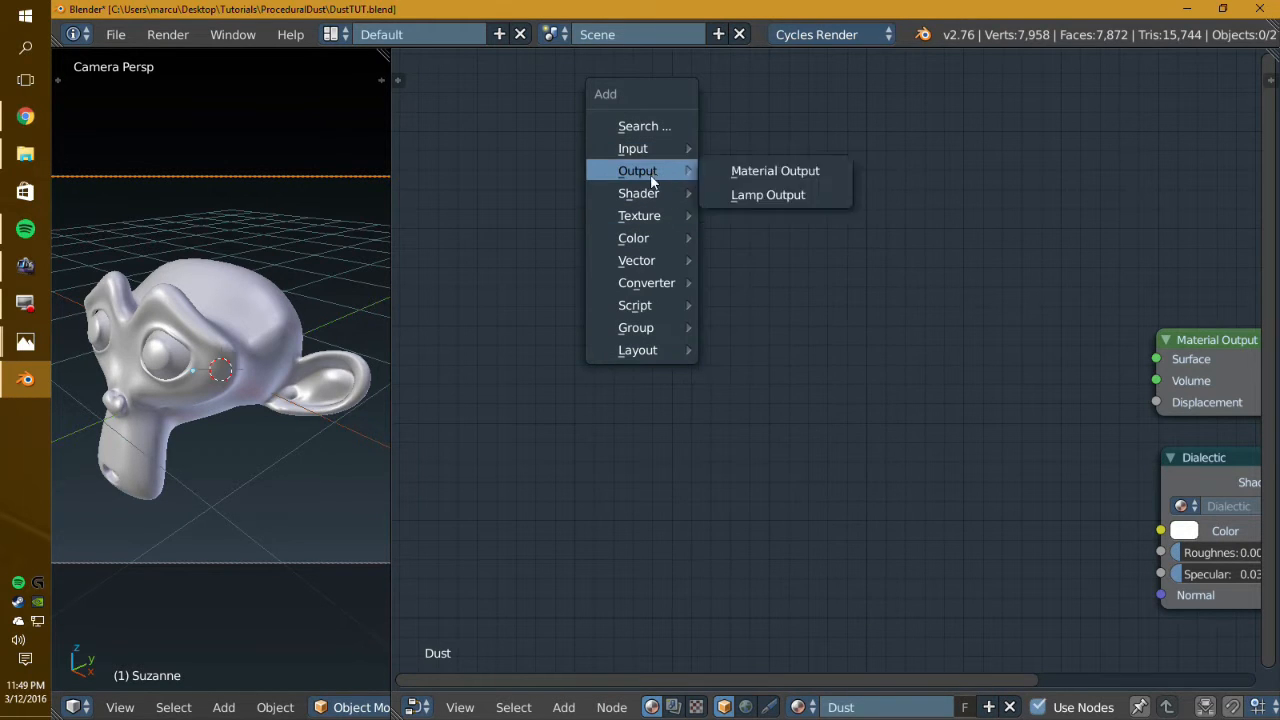
{"action": "mouse_move", "coordinate": [655, 215]}
{"action": "left_click", "coordinate": [800, 343]}
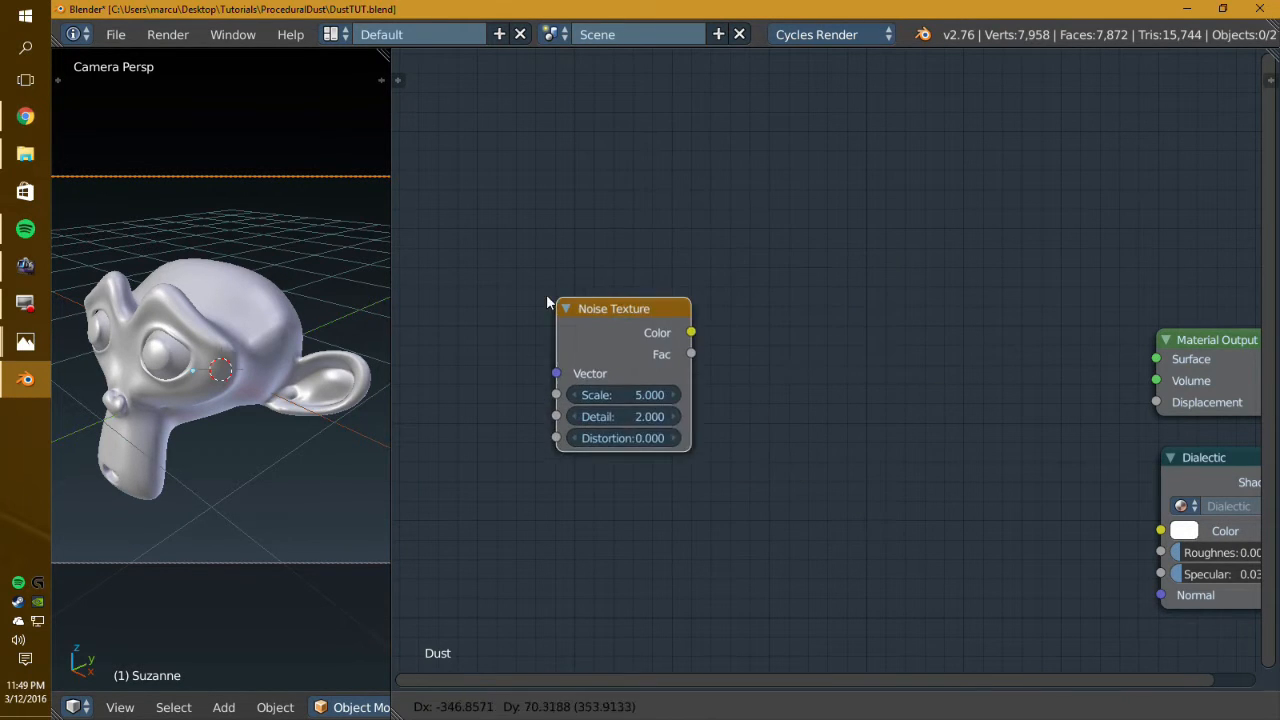
{"action": "left_click", "coordinate": [820, 297]}
Step: Add a Voronoi Texture node beside the Noise Texture, on its output side
{"action": "key", "text": "shift+a"}
{"action": "mouse_move", "coordinate": [820, 297]}
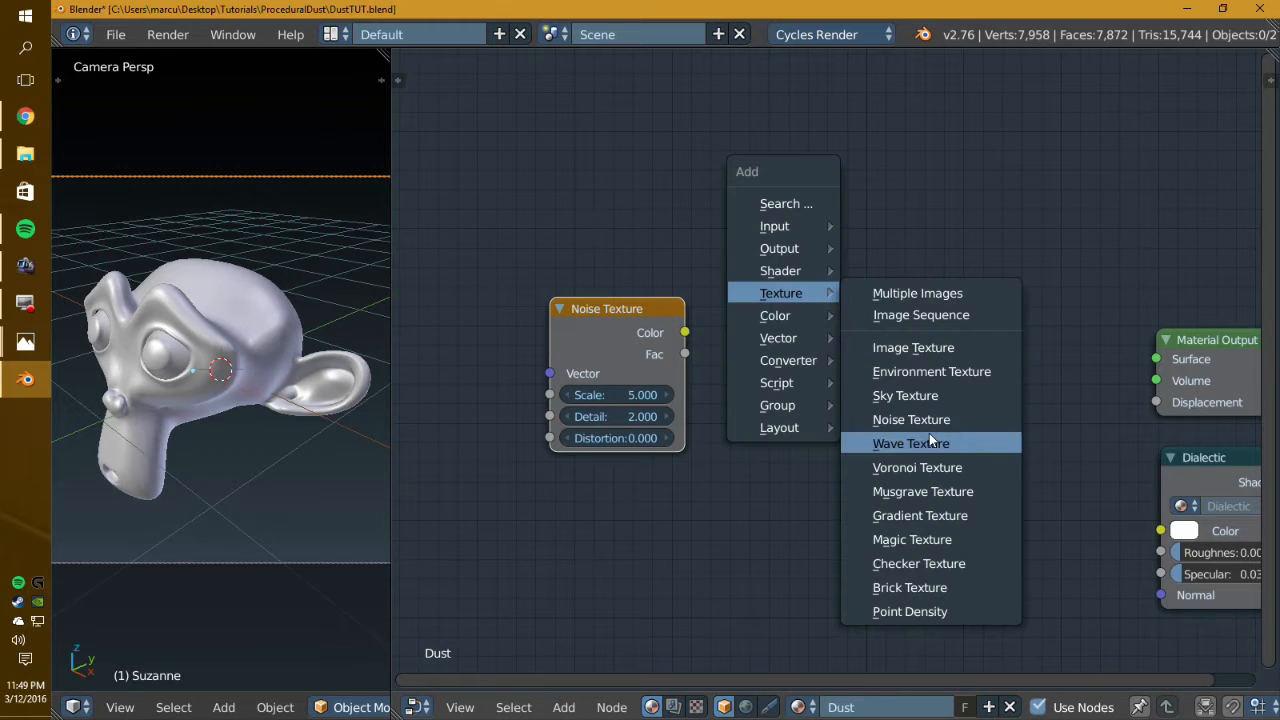
{"action": "left_click", "coordinate": [925, 465]}
{"action": "left_click", "coordinate": [733, 312]}
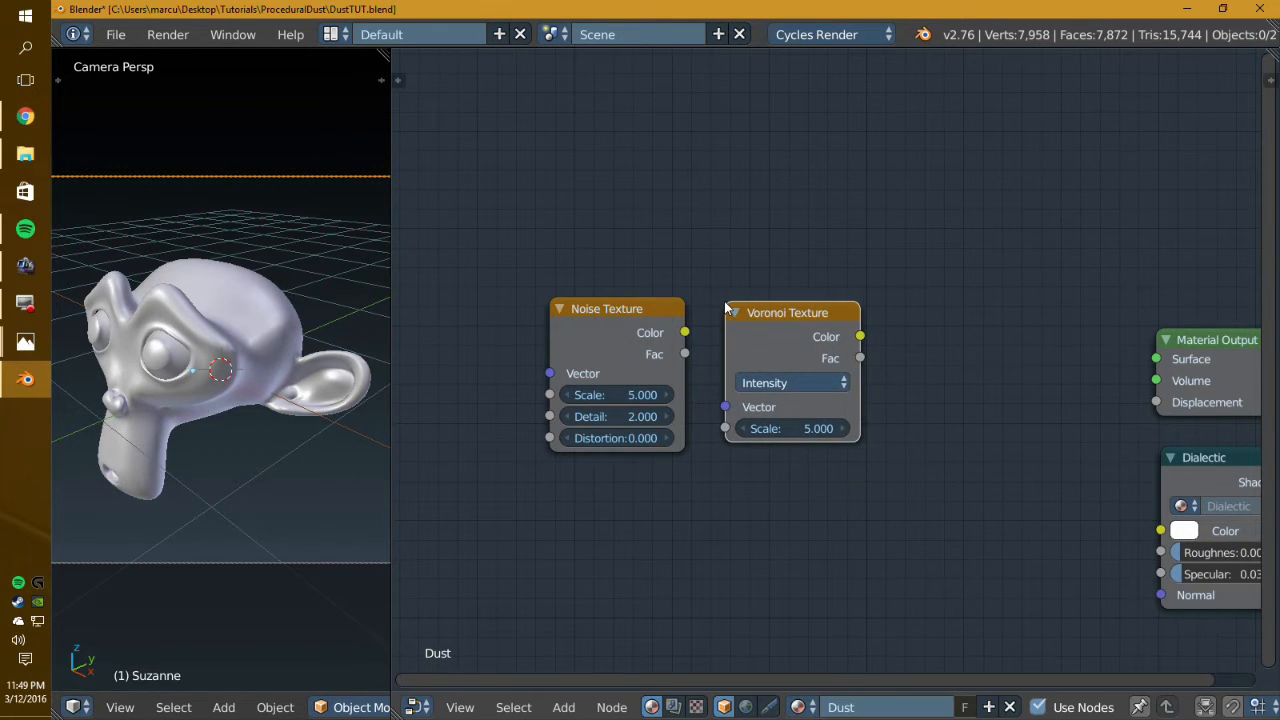
Step: Move the Noise Texture and Voronoi Texture nodes together farther away from the Material Output
{"action": "scroll", "coordinate": [829, 344], "scroll_direction": "down", "scroll_amount": 3}
{"action": "left_click", "coordinate": [828, 343], "text": "shift"}
{"action": "key", "text": "g"}
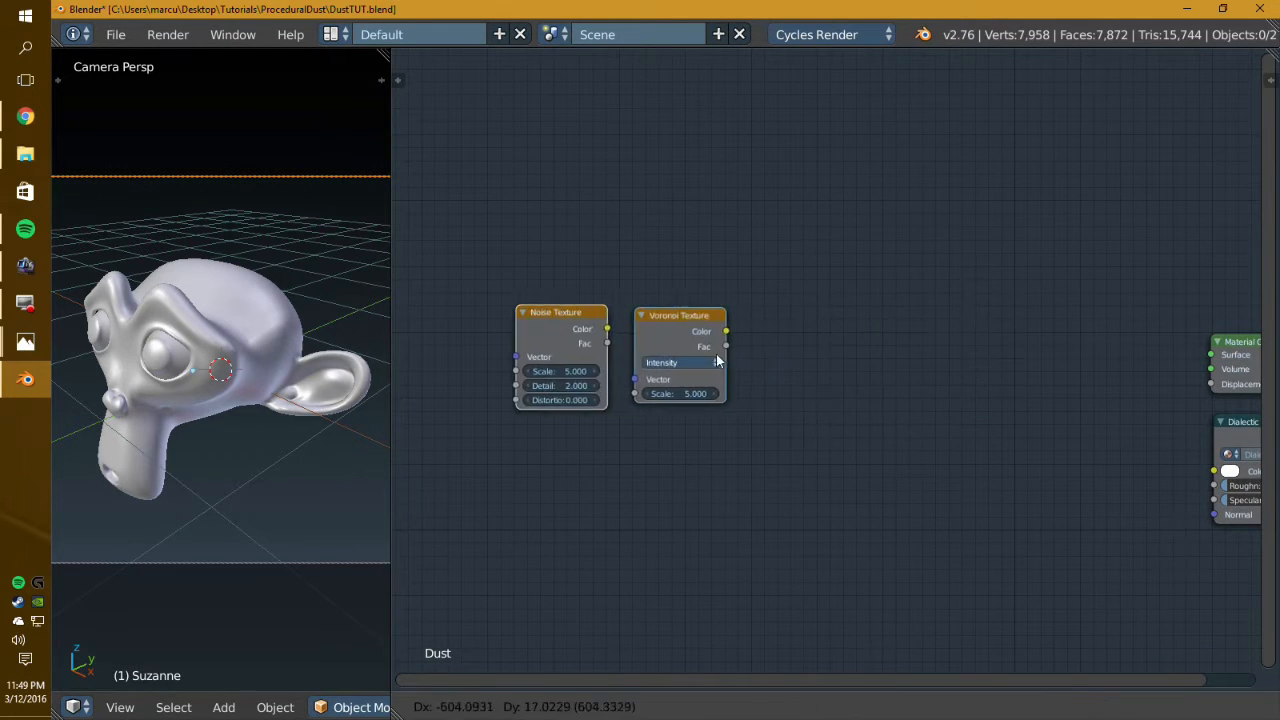
{"action": "left_click", "coordinate": [691, 354]}
{"action": "key", "text": "a"}
Step: Switch the 3D view to rendered shading and preview the Voronoi Texture's Fac output on the monkey
{"action": "middle_click_drag", "start_coordinate": [716, 390], "coordinate": [918, 396]}
{"action": "scroll", "coordinate": [920, 396], "scroll_direction": "up", "scroll_amount": 2}
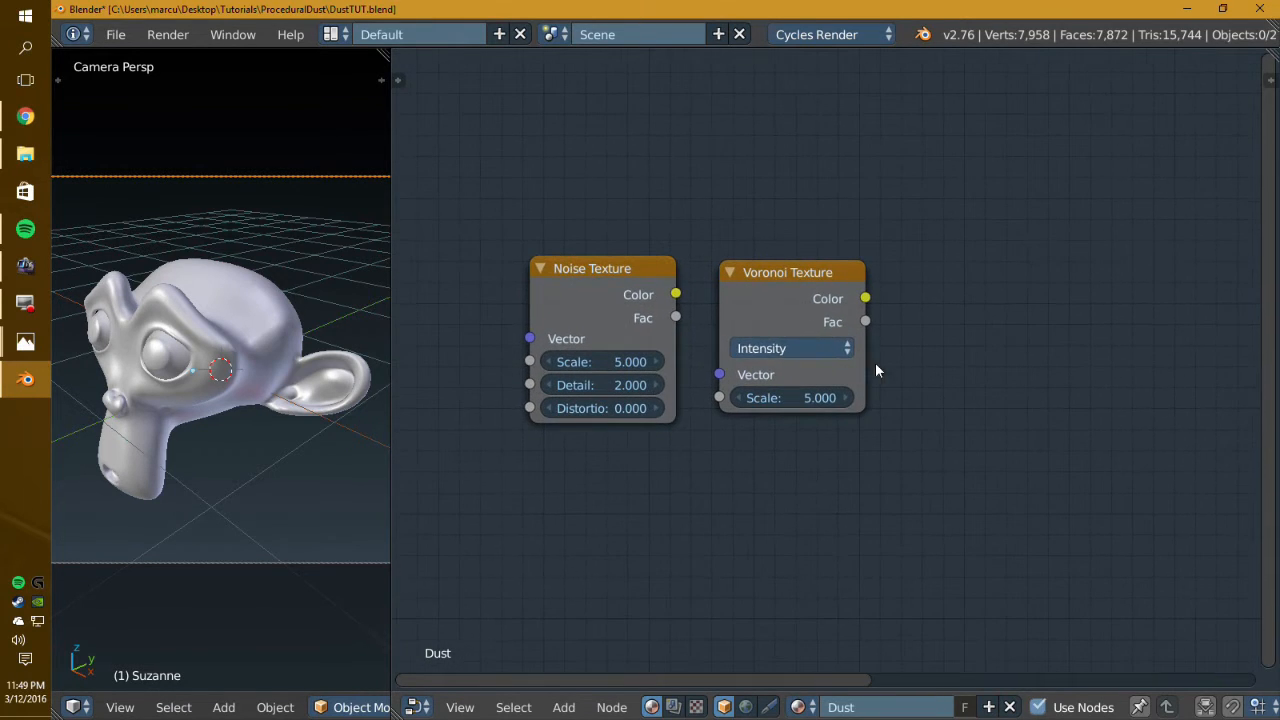
{"action": "key", "text": "z"}
{"action": "left_click", "coordinate": [422, 270]}
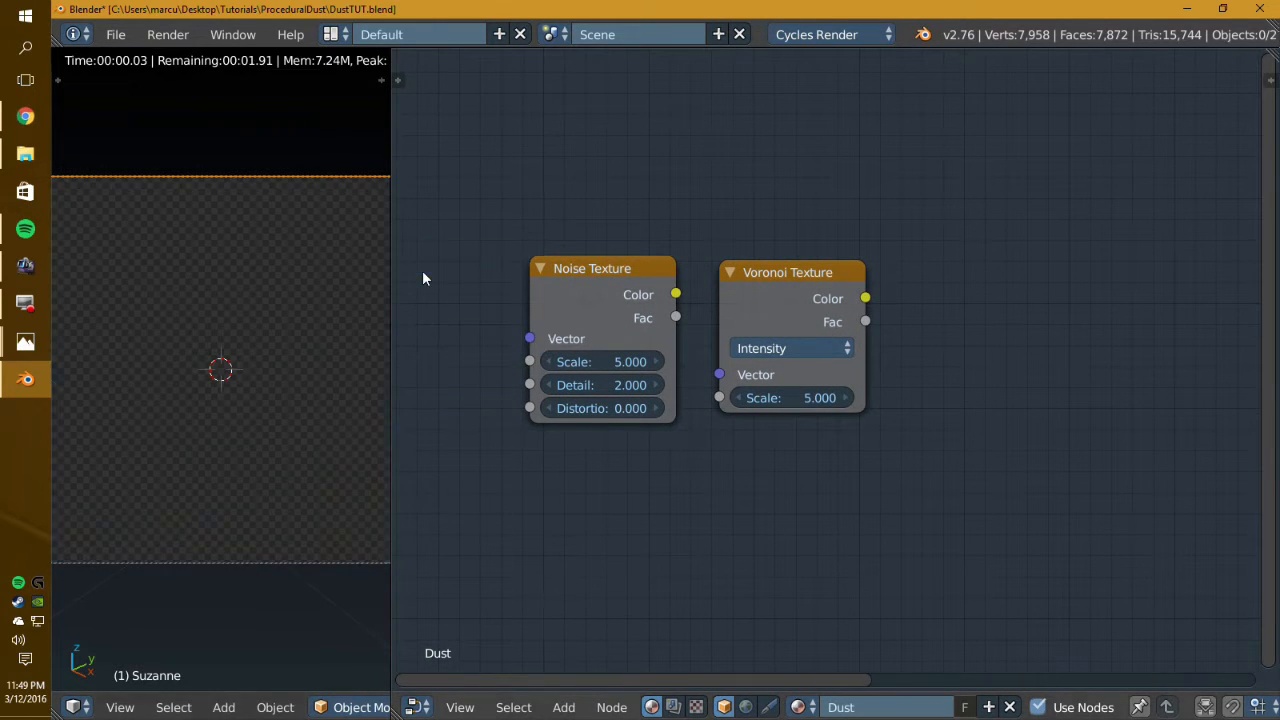
{"action": "middle_click_drag", "start_coordinate": [883, 331], "coordinate": [872, 331]}
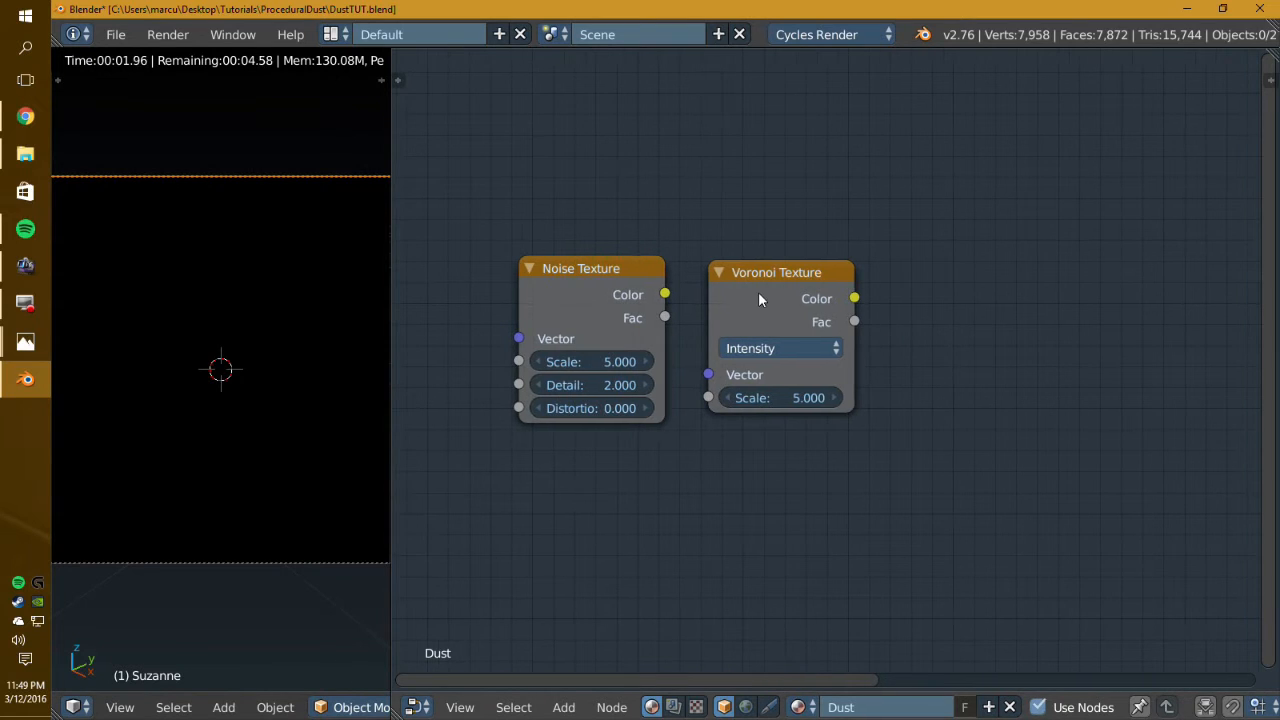
{"action": "left_click", "coordinate": [759, 293], "text": "ctrl+shift"}
Step: Set the Voronoi Texture's coloring to Cells and connect the Noise Texture's Fac output to its Vector input
{"action": "middle_click_drag", "start_coordinate": [757, 391], "coordinate": [739, 403]}
{"action": "scroll", "coordinate": [700, 408], "scroll_direction": "down", "scroll_amount": 3}
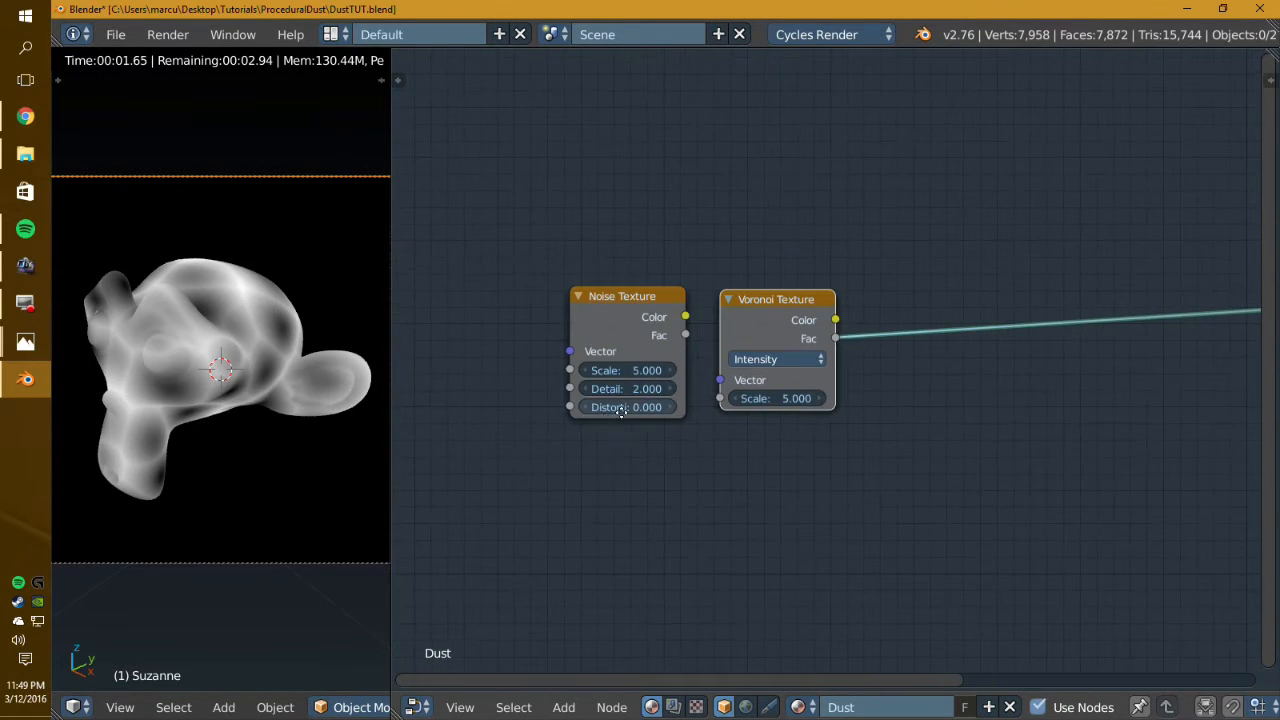
{"action": "middle_click_drag", "start_coordinate": [620, 410], "coordinate": [668, 411]}
{"action": "left_click", "coordinate": [800, 359]}
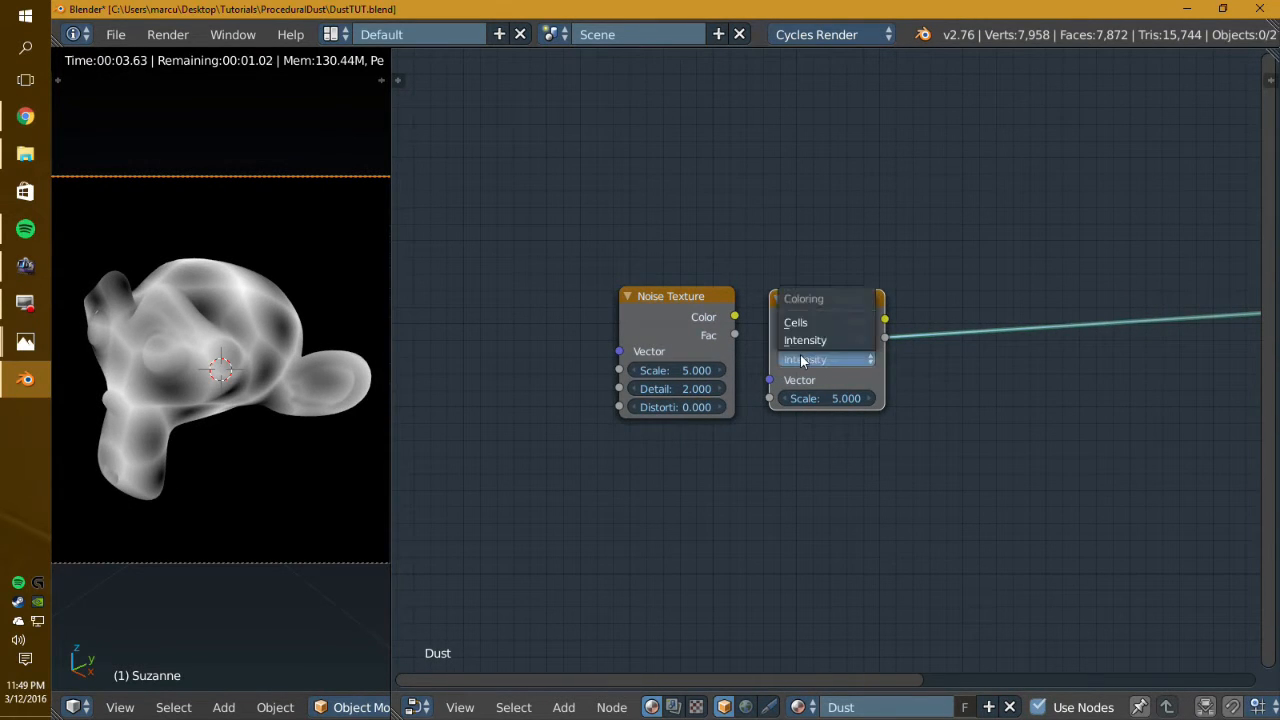
{"action": "left_click", "coordinate": [810, 323]}
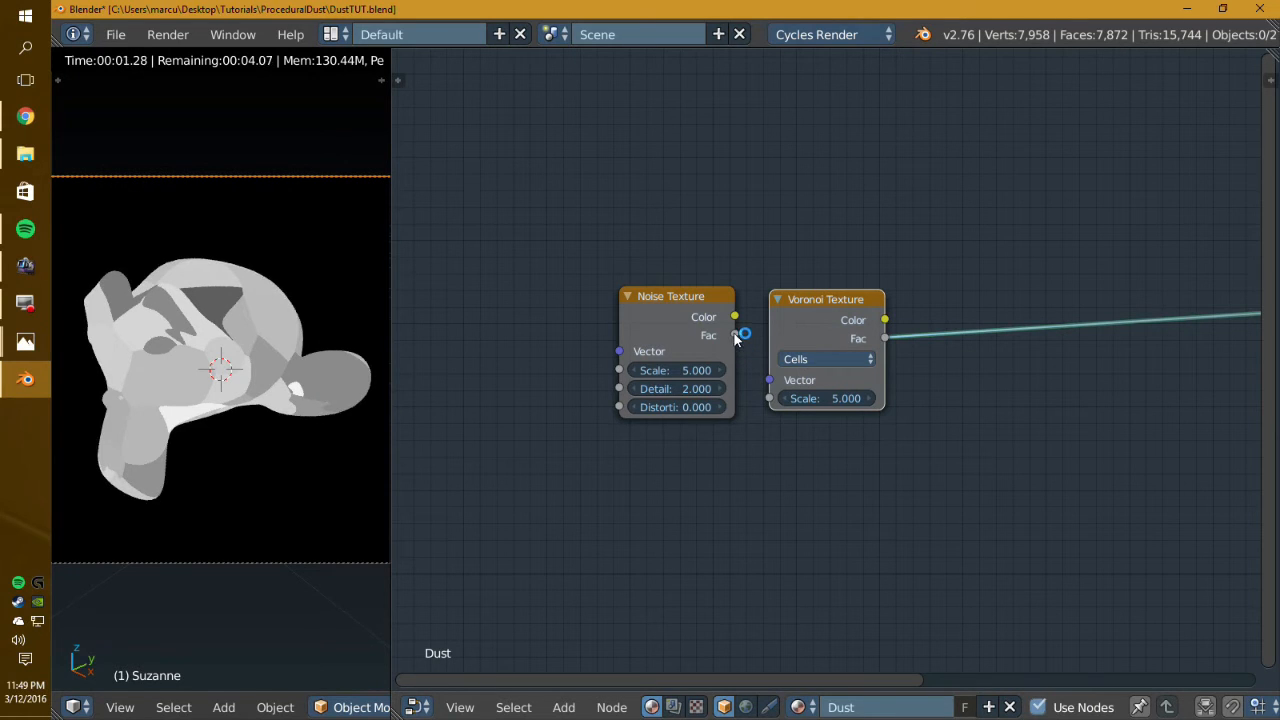
{"action": "mouse_move", "coordinate": [735, 336]}
{"action": "left_mouse_down"}
{"action": "mouse_move", "coordinate": [763, 349]}
{"action": "mouse_move", "coordinate": [769, 381]}
{"action": "left_mouse_up"}
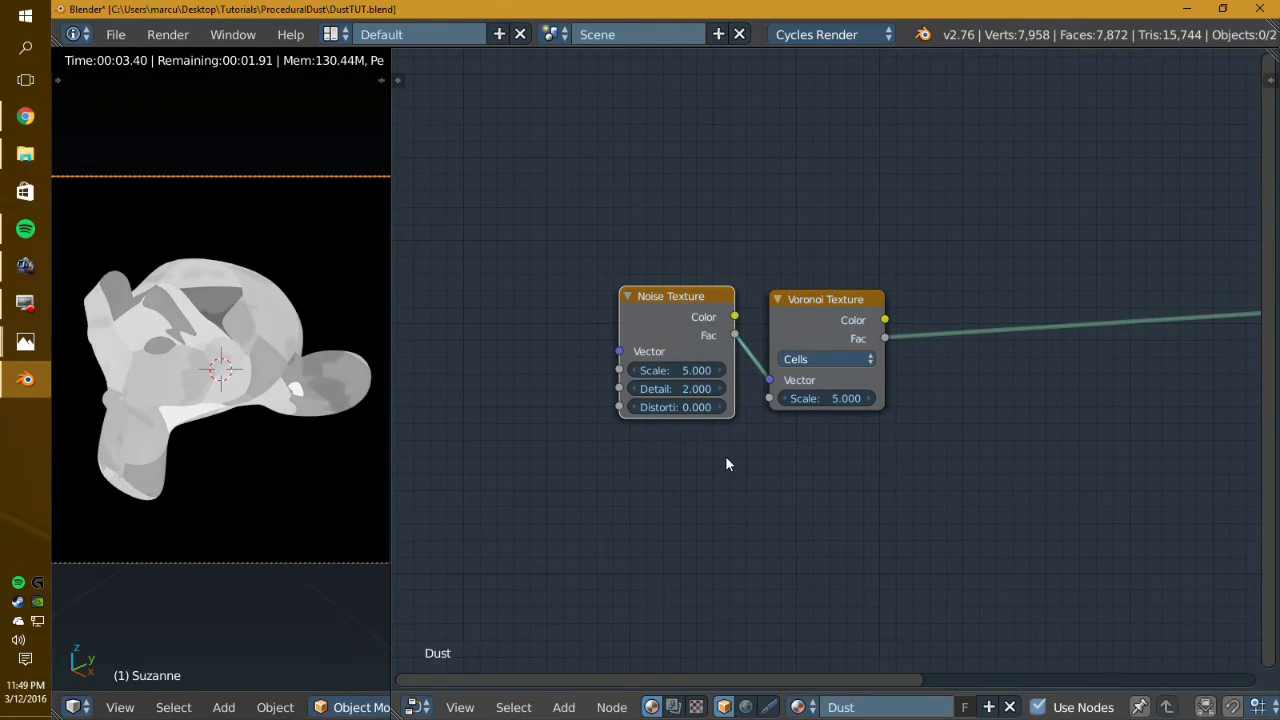
Step: Add a Texture Coordinate node and connect its Object output to the Noise Texture's Vector input
{"action": "middle_click_drag", "start_coordinate": [758, 456], "coordinate": [798, 459]}
{"action": "middle_click_drag", "start_coordinate": [621, 442], "coordinate": [672, 449]}
{"action": "scroll", "coordinate": [620, 429], "scroll_direction": "up", "scroll_amount": 3}
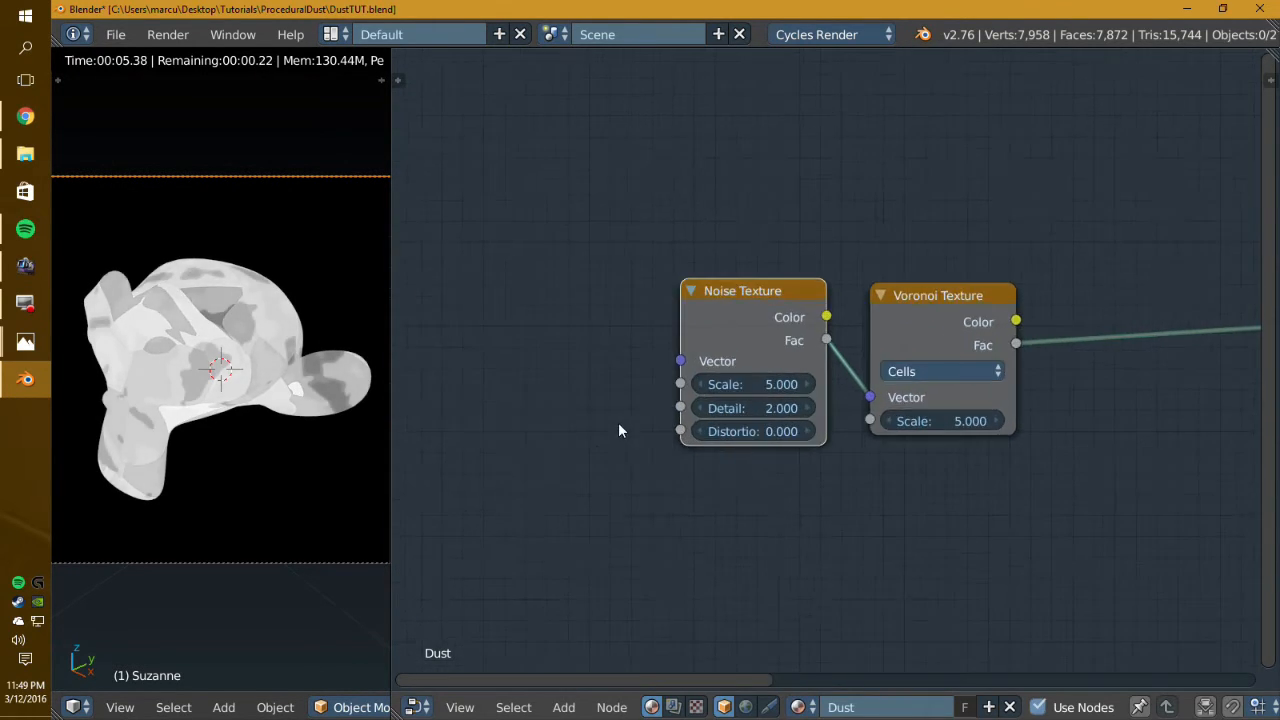
{"action": "middle_click_drag", "start_coordinate": [532, 425], "coordinate": [608, 423]}
{"action": "key", "text": "shift+a"}
{"action": "mouse_move", "coordinate": [594, 369]}
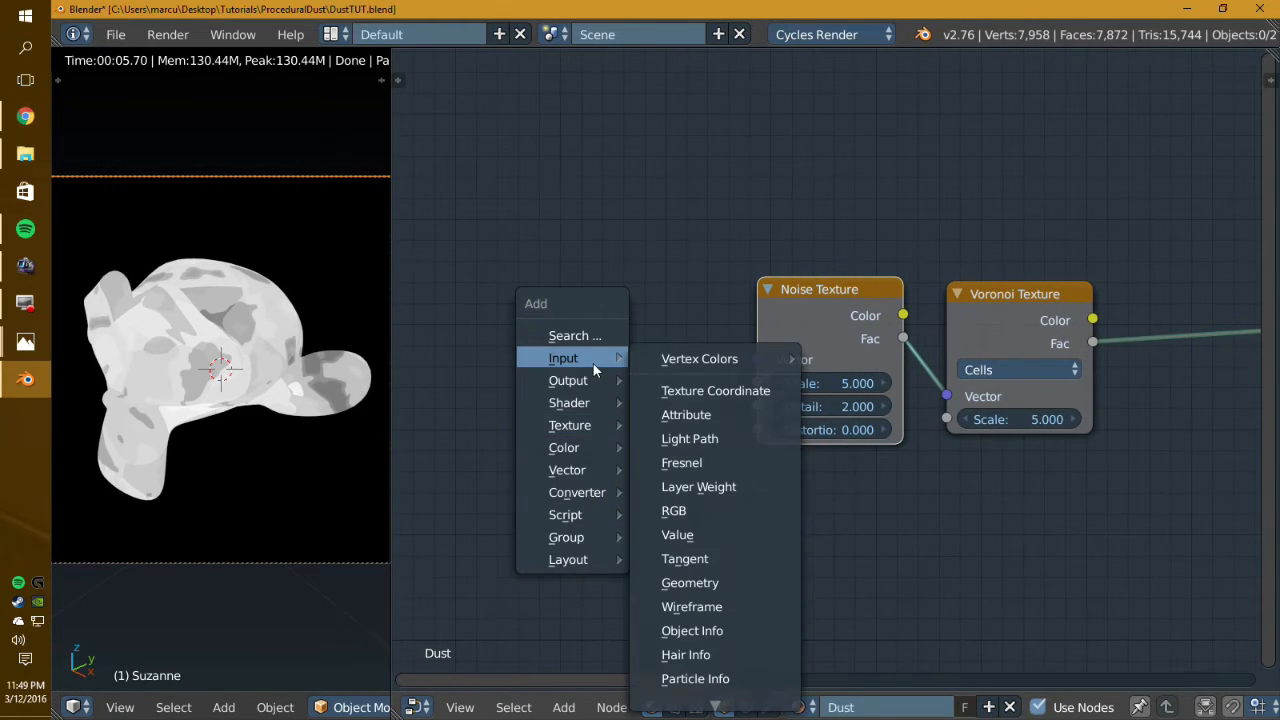
{"action": "left_click", "coordinate": [712, 390]}
{"action": "left_click", "coordinate": [712, 390]}
{"action": "left_click_drag", "start_coordinate": [645, 428], "coordinate": [757, 359]}
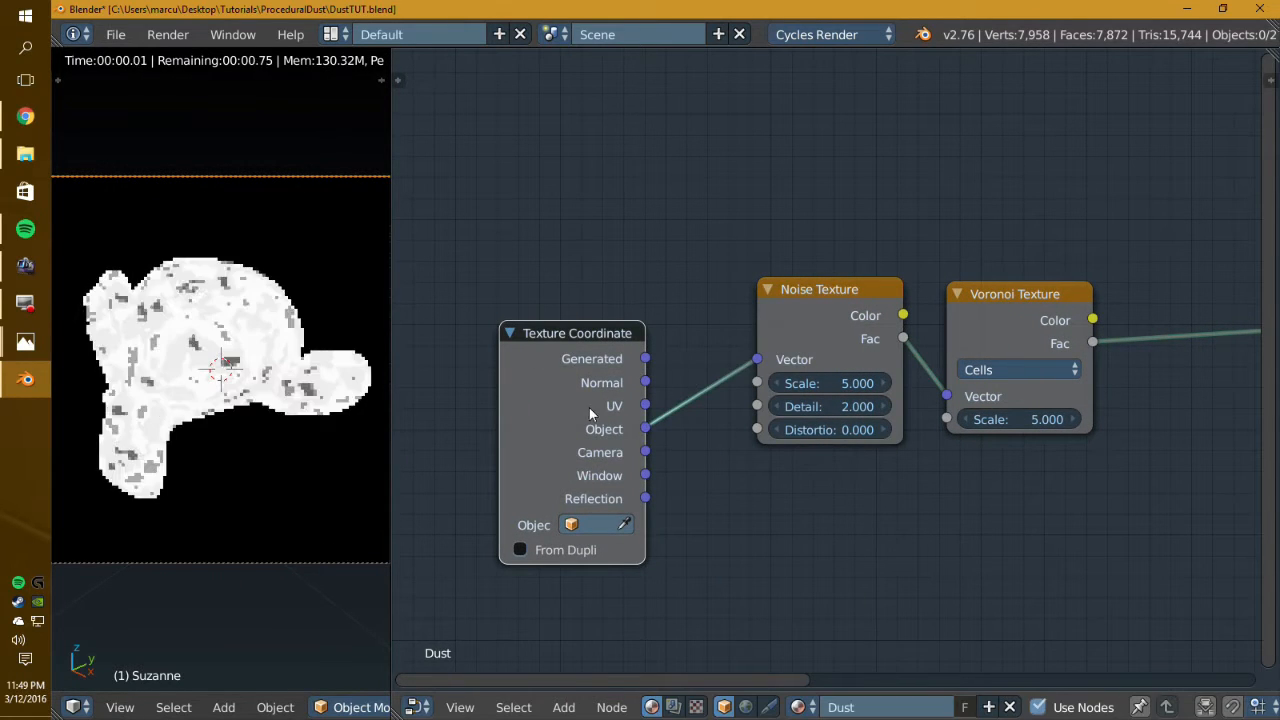
Step: Hide the Texture Coordinate node's unused sockets and move the node farther away from the Noise Texture
{"action": "key", "text": "ctrl+h"}
{"action": "scroll", "coordinate": [630, 420], "scroll_direction": "down", "scroll_amount": 1}
{"action": "middle_click_drag", "start_coordinate": [671, 432], "coordinate": [586, 364]}
{"action": "key", "text": "g"}
{"action": "left_click", "coordinate": [589, 407]}
{"action": "scroll", "coordinate": [600, 320], "scroll_direction": "up", "scroll_amount": 1}
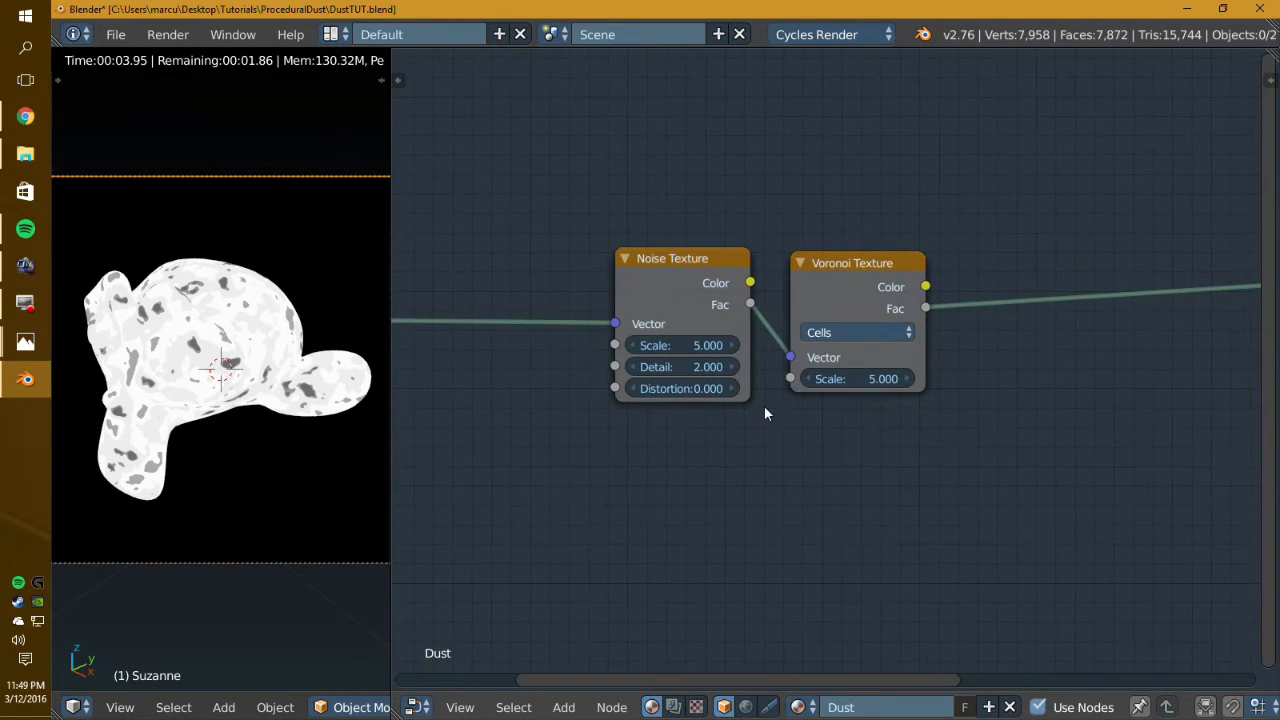
Step: Add a Value node directly below the Texture Coordinate node
{"action": "middle_click_drag", "start_coordinate": [588, 417], "coordinate": [853, 362]}
{"action": "scroll", "coordinate": [853, 362], "scroll_direction": "down", "scroll_amount": 1}
{"action": "key", "text": "shift+a"}
{"action": "mouse_move", "coordinate": [612, 388]}
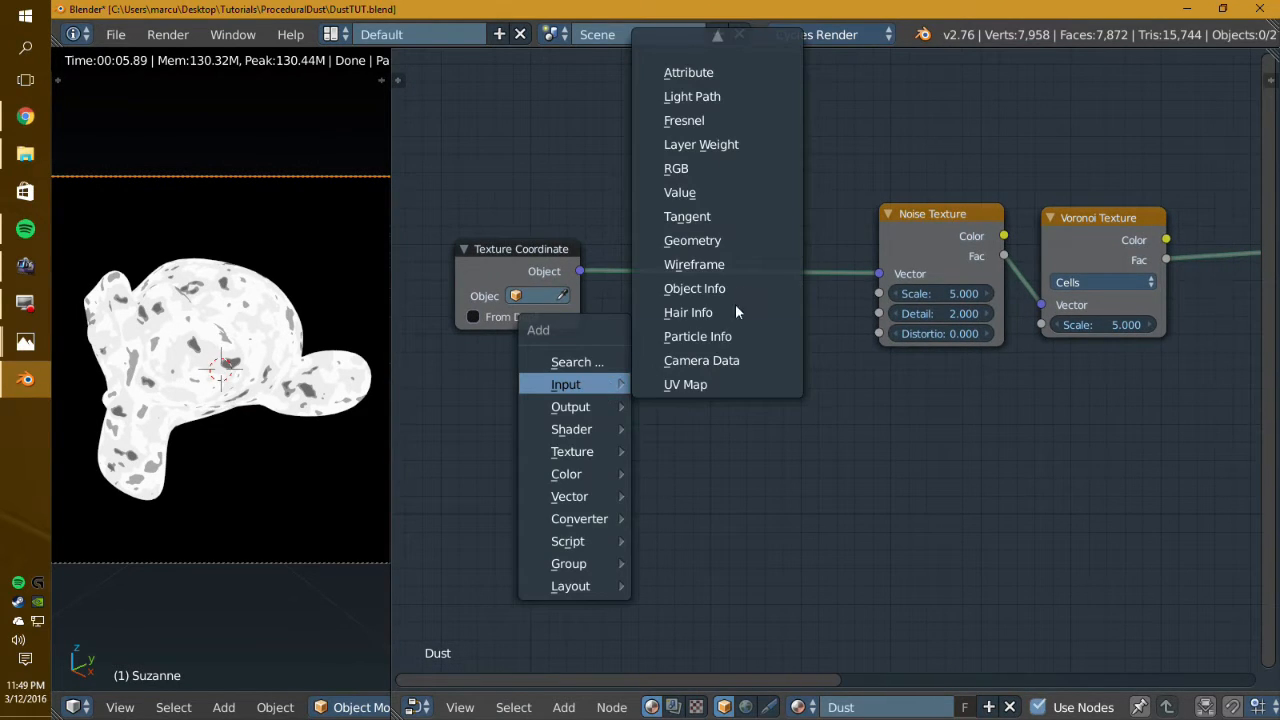
{"action": "left_click", "coordinate": [712, 191]}
{"action": "left_click", "coordinate": [465, 355]}
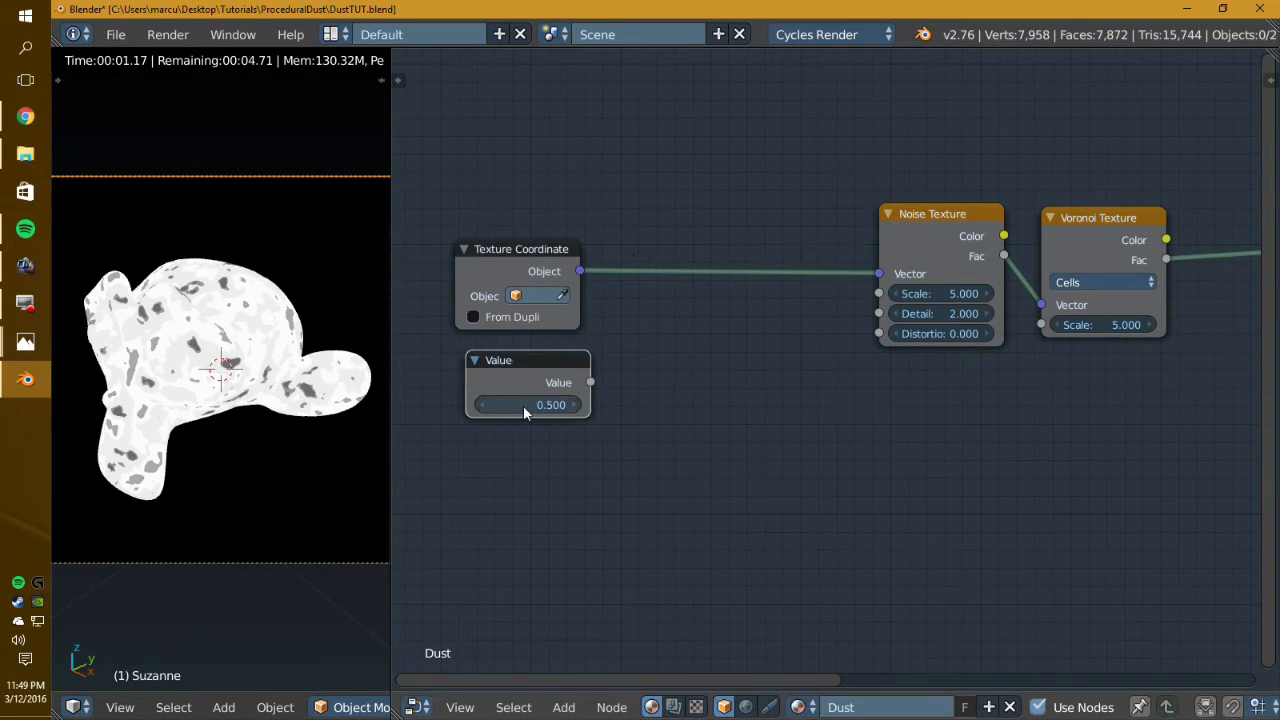
Step: Set the Value node to 10 and connect its output to the Noise Texture's Scale input
{"action": "left_click", "coordinate": [522, 405]}
{"action": "type", "text": "10"}
{"action": "key", "text": "Return"}
{"action": "left_click_drag", "start_coordinate": [590, 382], "coordinate": [878, 293]}
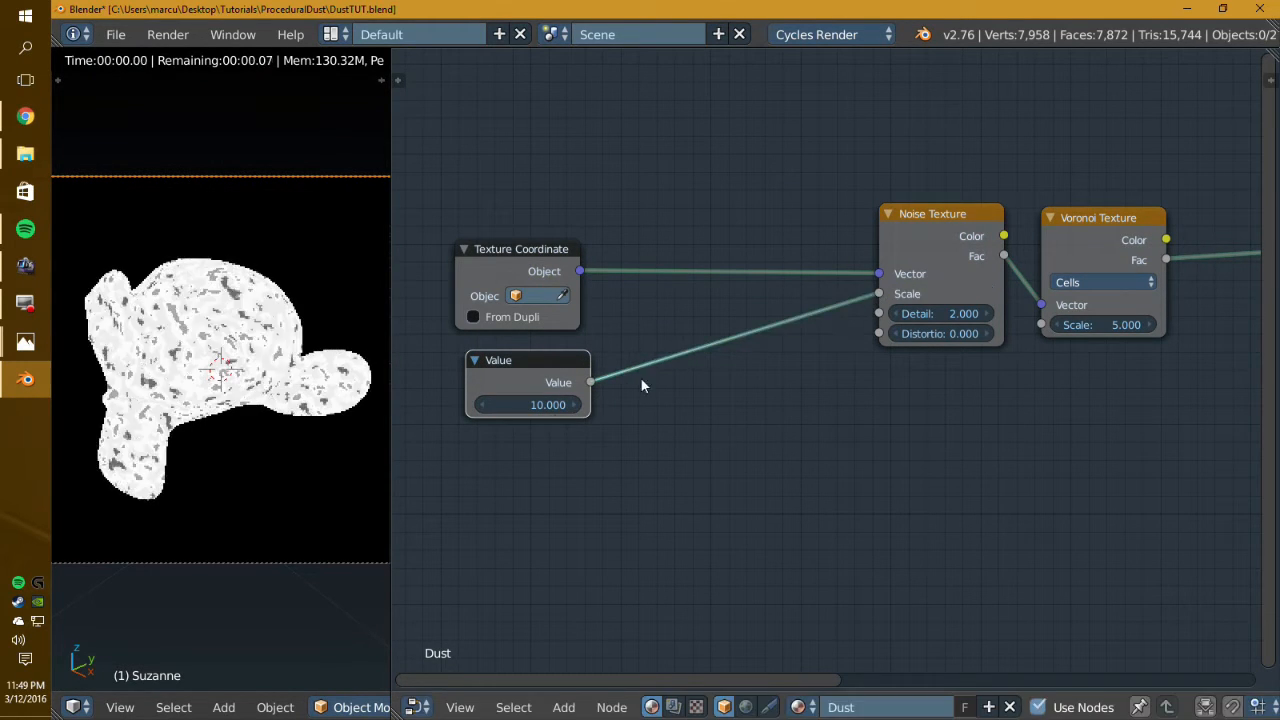
Step: Set the Value node that drives the noise scale to 5
{"action": "left_click", "coordinate": [513, 402]}
{"action": "type", "text": "5"}
{"action": "key", "text": "Return"}
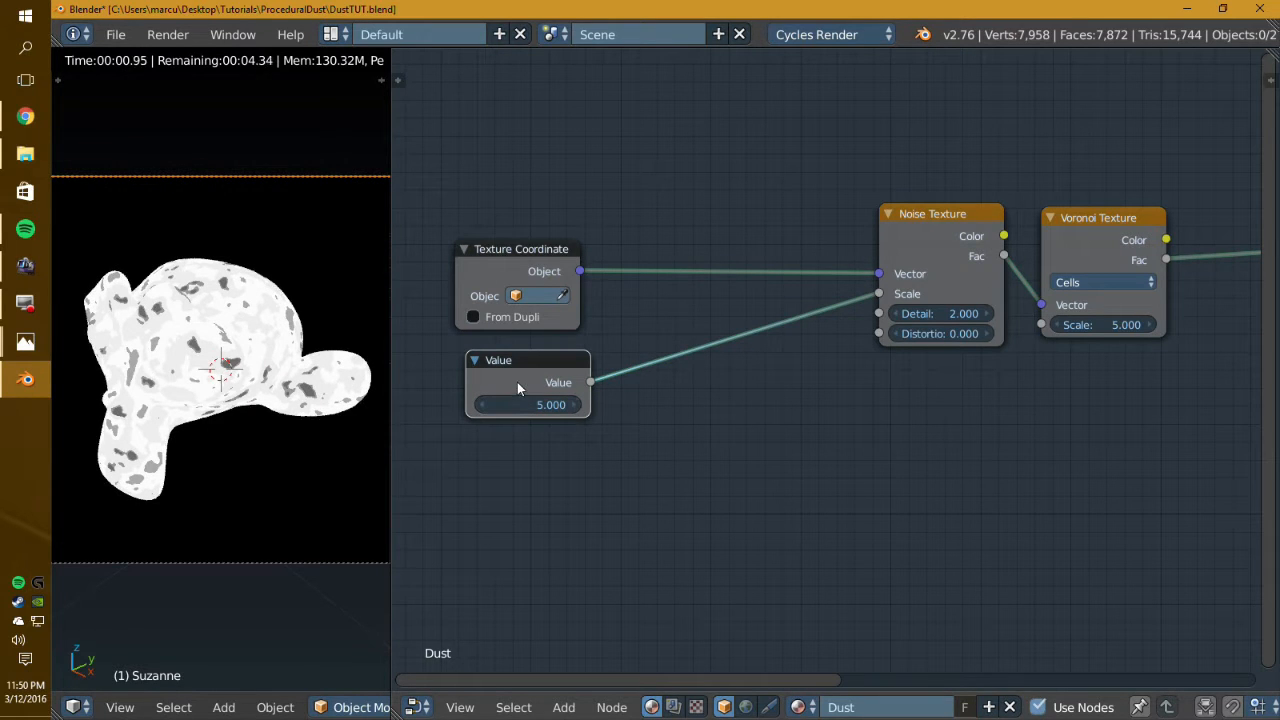
Step: Align the Value node directly beneath the Texture Coordinate node
{"action": "key", "text": "g"}
{"action": "left_click", "coordinate": [505, 371]}
Step: Add a Math node on the link leaving the Voronoi Texture's Fac output, just after the Voronoi Texture
{"action": "middle_click_drag", "start_coordinate": [859, 400], "coordinate": [627, 436]}
{"action": "scroll", "coordinate": [660, 418], "scroll_direction": "up", "scroll_amount": 3}
{"action": "scroll", "coordinate": [700, 420], "scroll_direction": "up", "scroll_amount": 3}
{"action": "middle_click_drag", "start_coordinate": [800, 425], "coordinate": [788, 457]}
{"action": "scroll", "coordinate": [788, 457], "scroll_direction": "down", "scroll_amount": 2}
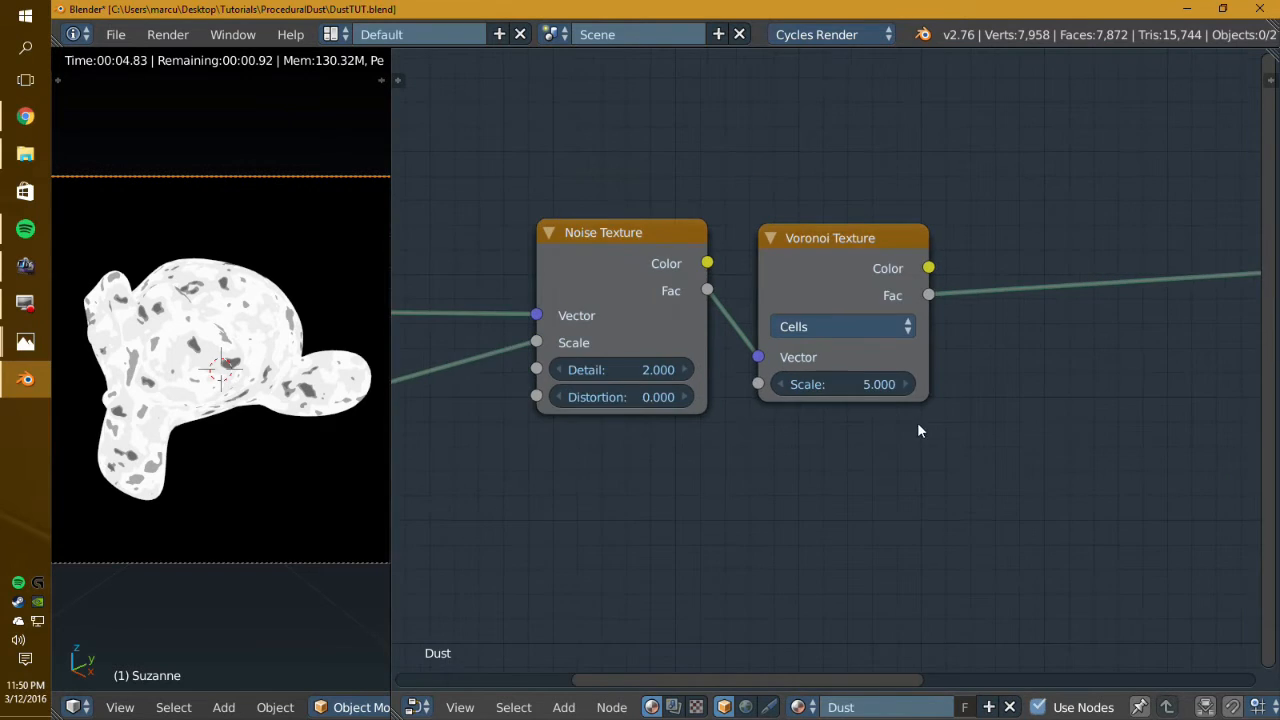
{"action": "middle_click_drag", "start_coordinate": [961, 392], "coordinate": [835, 414]}
{"action": "middle_click_drag", "start_coordinate": [632, 448], "coordinate": [658, 451]}
{"action": "middle_click_drag", "start_coordinate": [958, 398], "coordinate": [895, 394]}
{"action": "middle_click_drag", "start_coordinate": [814, 402], "coordinate": [912, 414]}
{"action": "key", "text": "shift+a"}
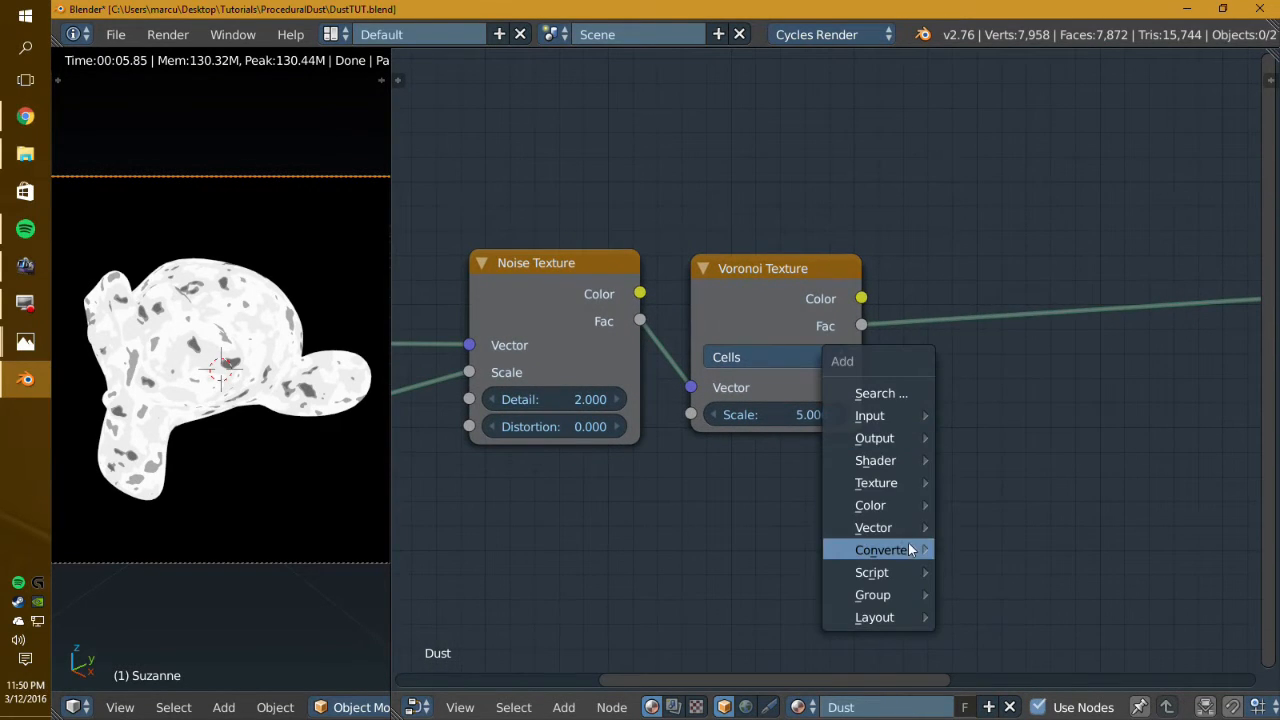
{"action": "mouse_move", "coordinate": [906, 554]}
{"action": "left_click", "coordinate": [1018, 289]}
{"action": "left_click", "coordinate": [917, 262]}
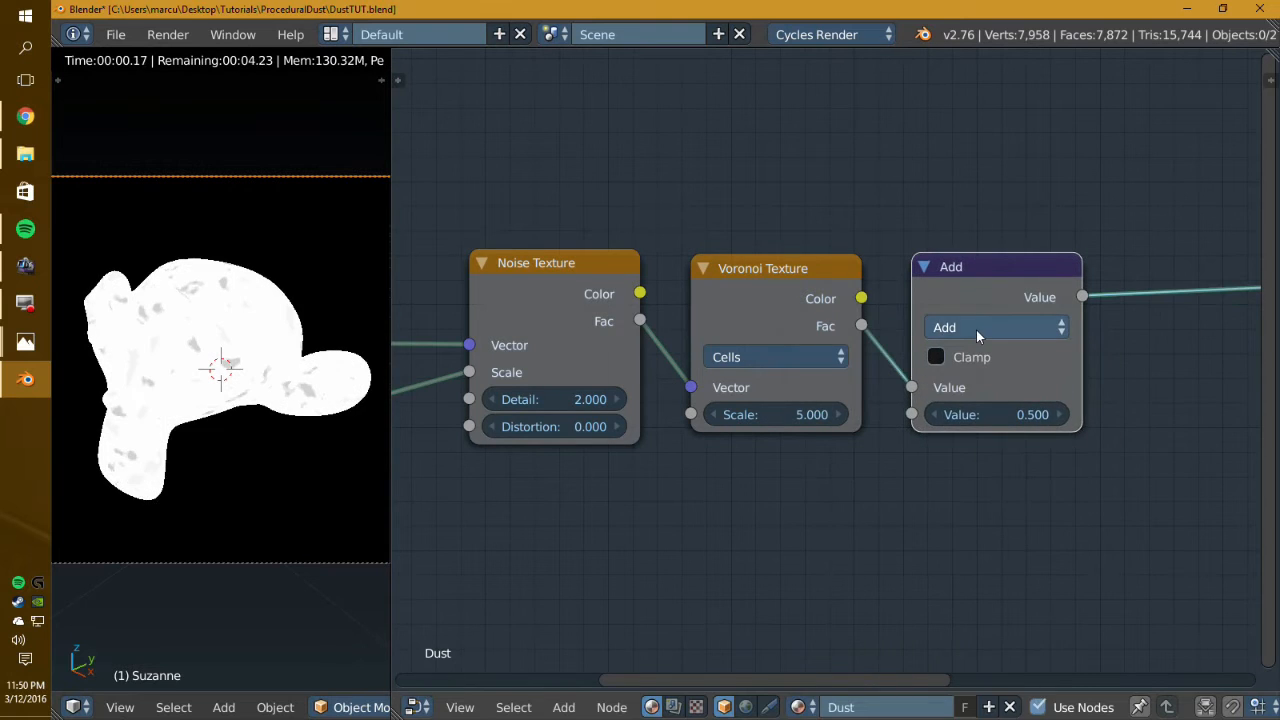
Step: Try Subtract as the Math node's operation, and settle on Less Than
{"action": "left_click", "coordinate": [976, 330]}
{"action": "left_click", "coordinate": [975, 396]}
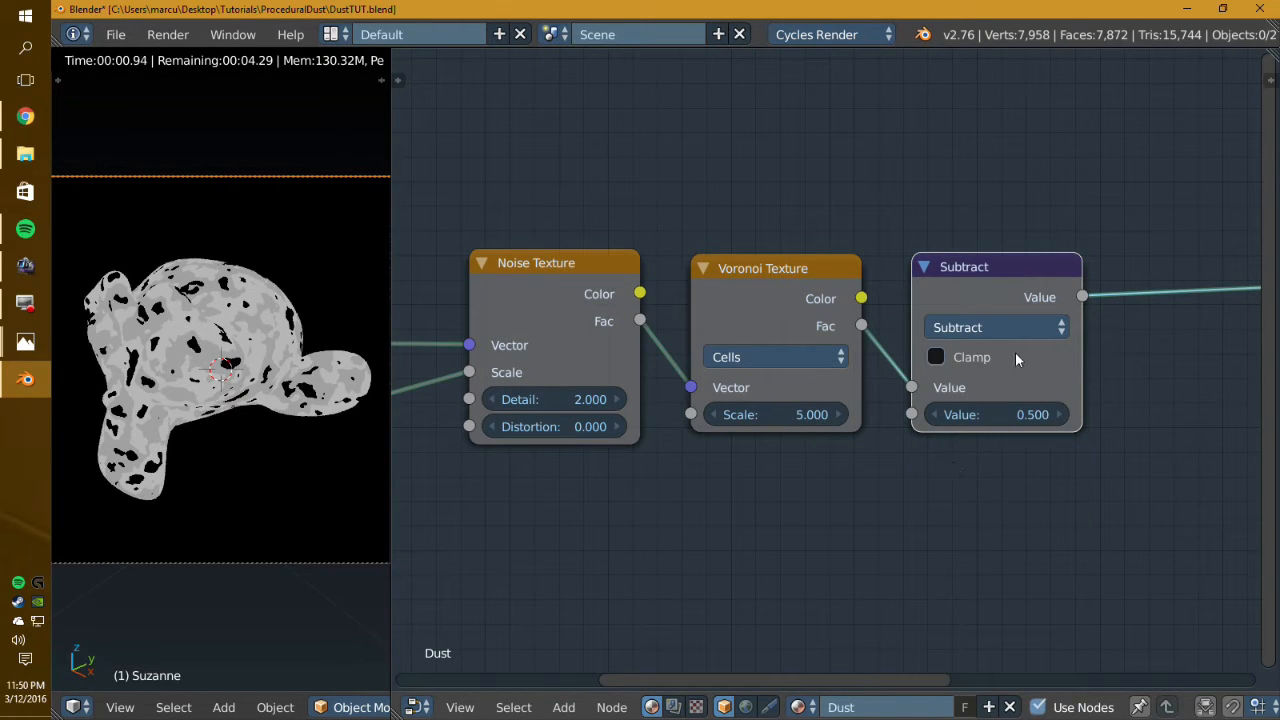
{"action": "left_click", "coordinate": [995, 327]}
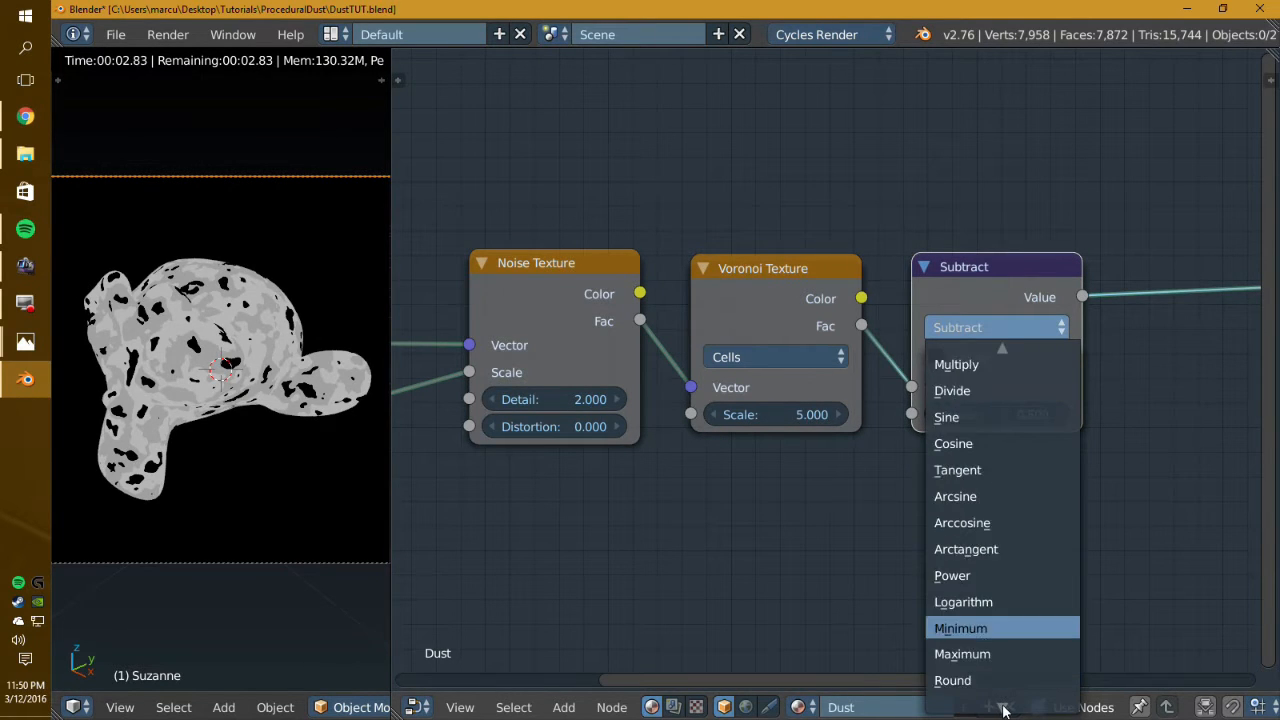
{"action": "left_click", "coordinate": [981, 643]}
Step: Set the Less Than node's threshold value to 0.2
{"action": "middle_click_drag", "start_coordinate": [997, 513], "coordinate": [909, 545]}
{"action": "scroll", "coordinate": [909, 545], "scroll_direction": "up", "scroll_amount": 2}
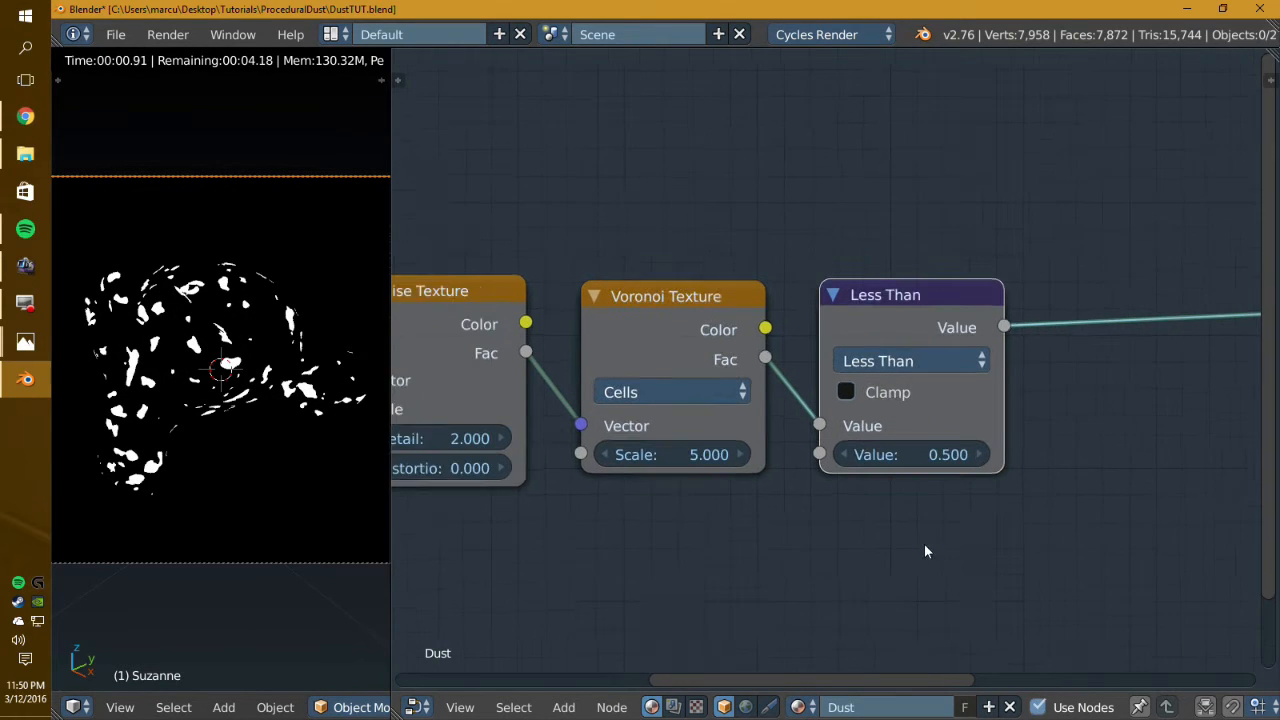
{"action": "middle_click_drag", "start_coordinate": [783, 498], "coordinate": [845, 513]}
{"action": "left_click", "coordinate": [976, 465]}
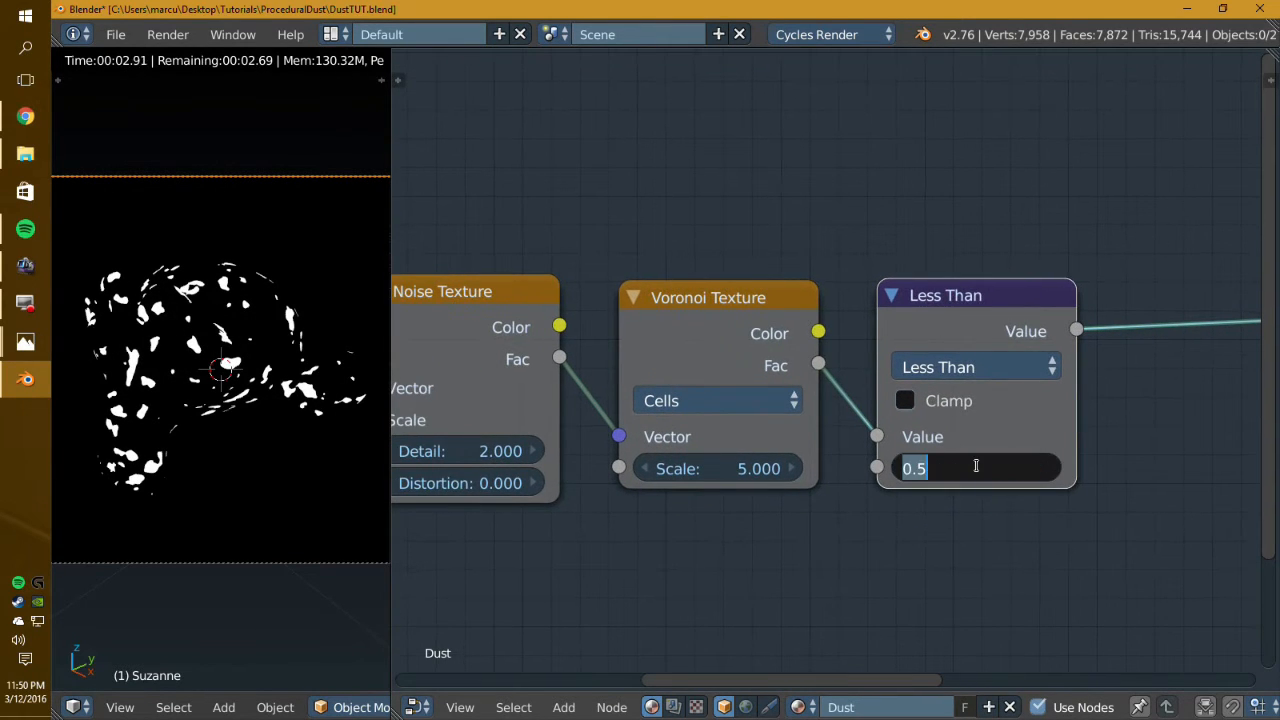
{"action": "type", "text": "."}
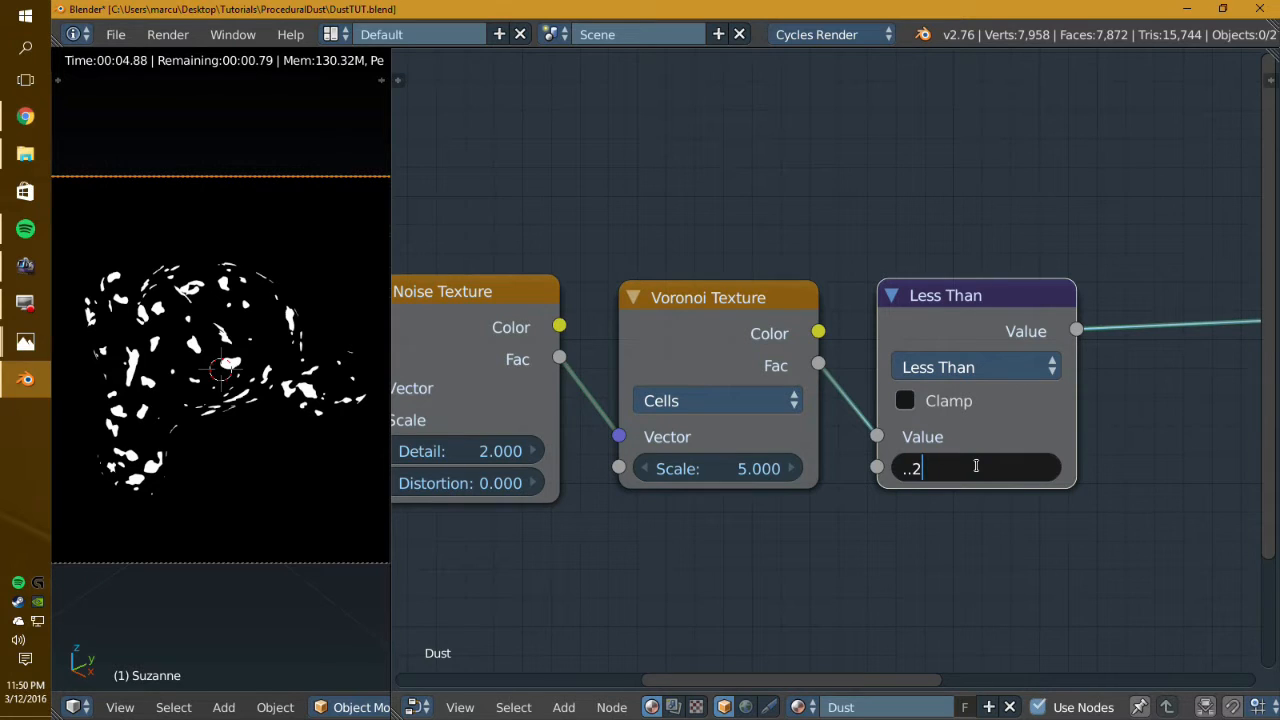
{"action": "type", "text": "2"}
{"action": "key", "text": "Return"}
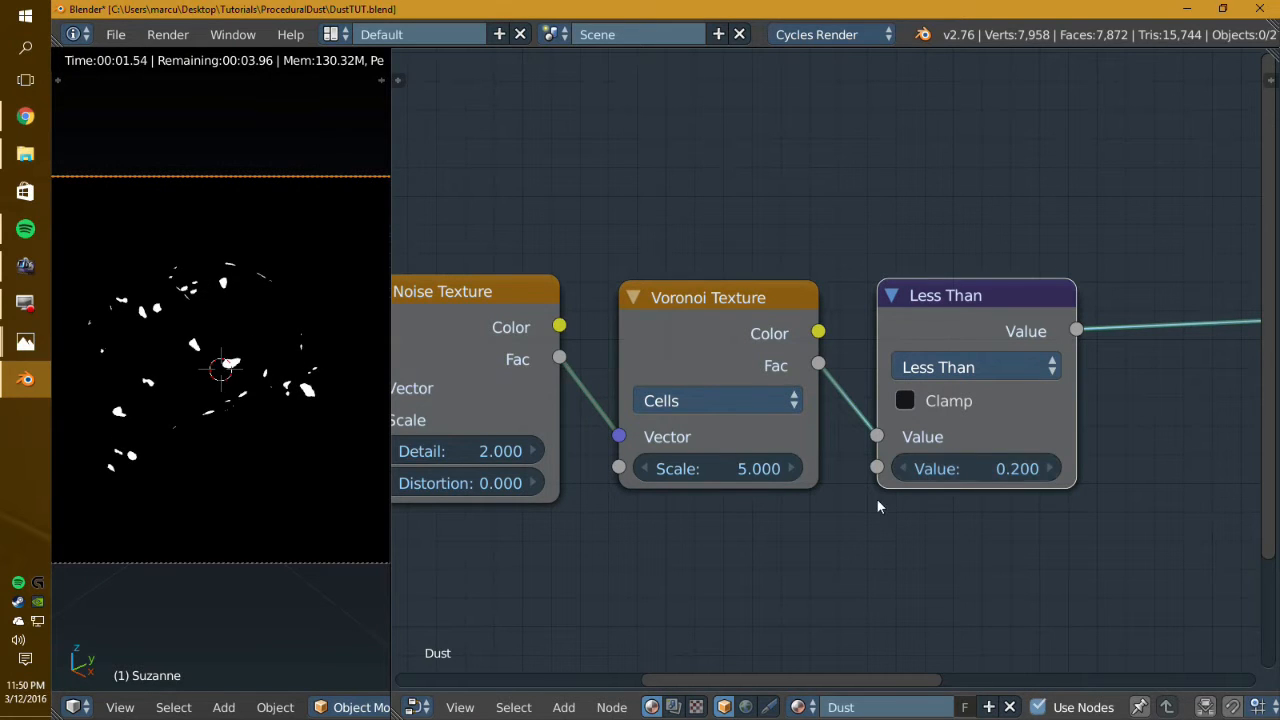
Step: Try a value of 10 in the Value node driving the noise scale, and return it to 5
{"action": "scroll", "coordinate": [804, 498], "scroll_direction": "down", "scroll_amount": 1}
{"action": "middle_click_drag", "start_coordinate": [804, 498], "coordinate": [817, 470]}
{"action": "middle_click_drag", "start_coordinate": [420, 478], "coordinate": [769, 437]}
{"action": "left_click", "coordinate": [540, 436]}
{"action": "type", "text": "10"}
{"action": "key", "text": "Return"}
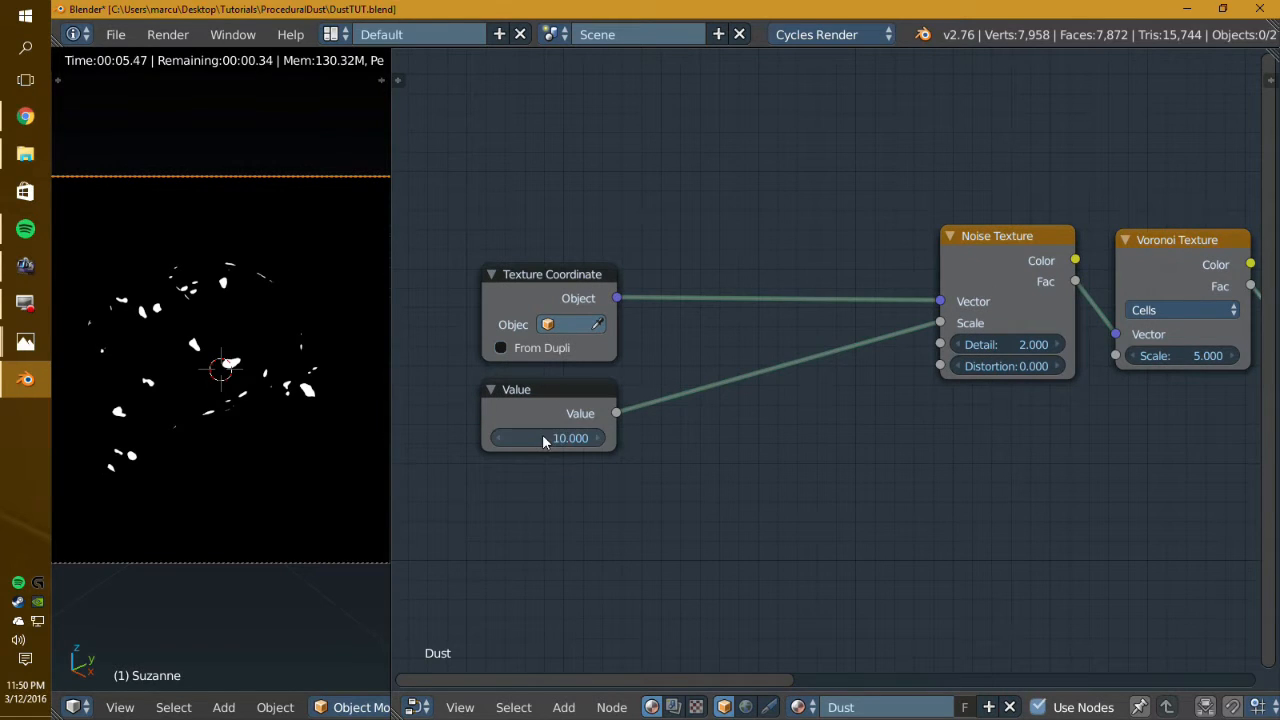
{"action": "left_click", "coordinate": [542, 437]}
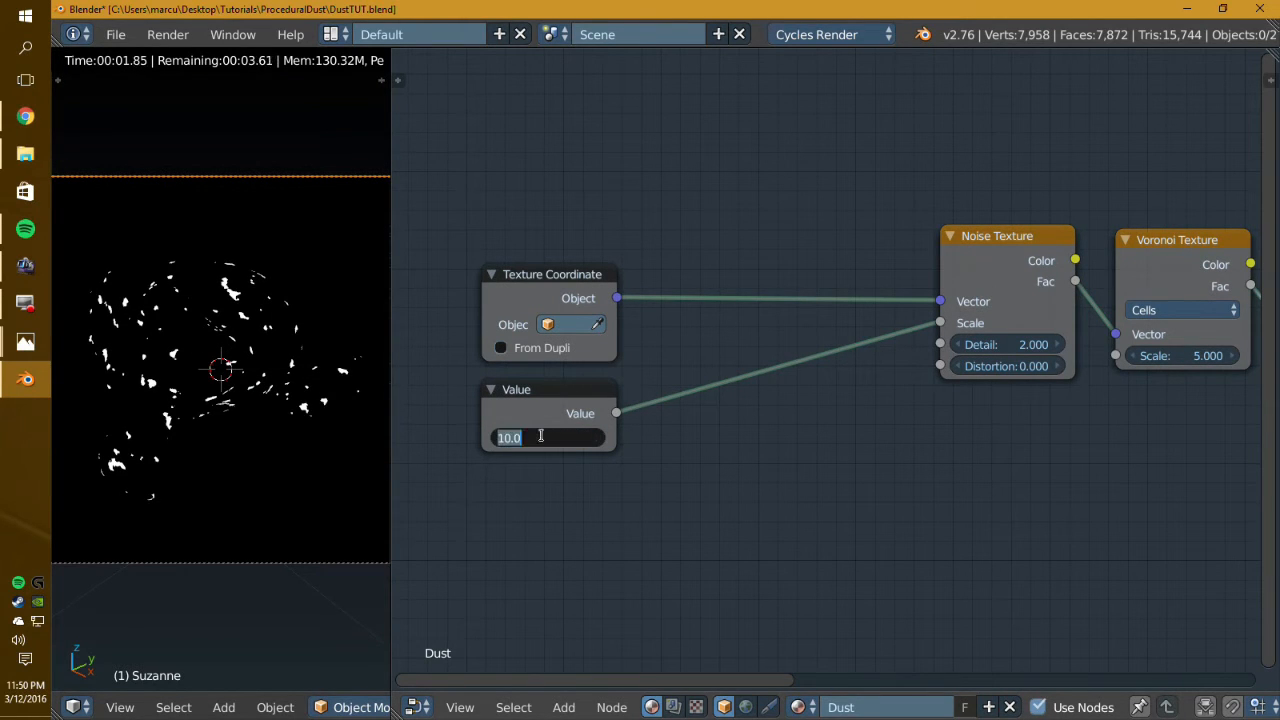
{"action": "type", "text": "5"}
{"action": "key", "text": "Return"}
Step: Set the Noise Texture's Detail to 10
{"action": "middle_click_drag", "start_coordinate": [942, 395], "coordinate": [774, 450]}
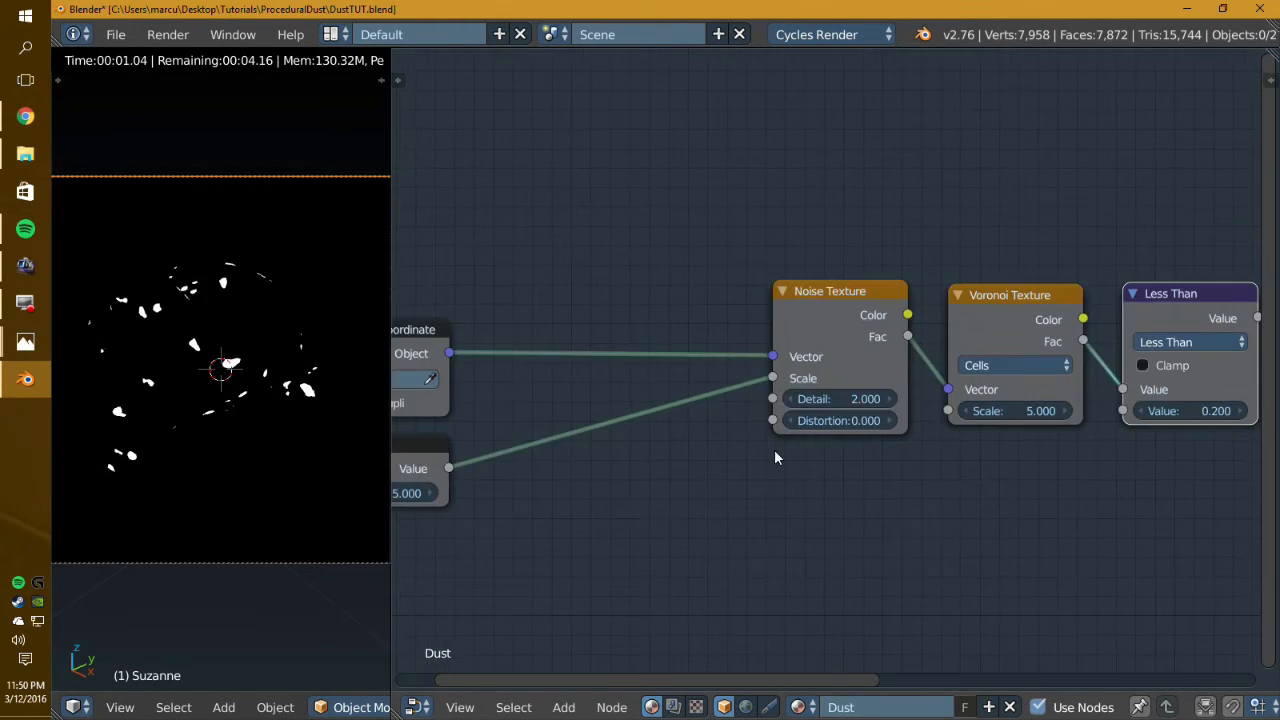
{"action": "scroll", "coordinate": [912, 472], "scroll_direction": "up", "scroll_amount": 3}
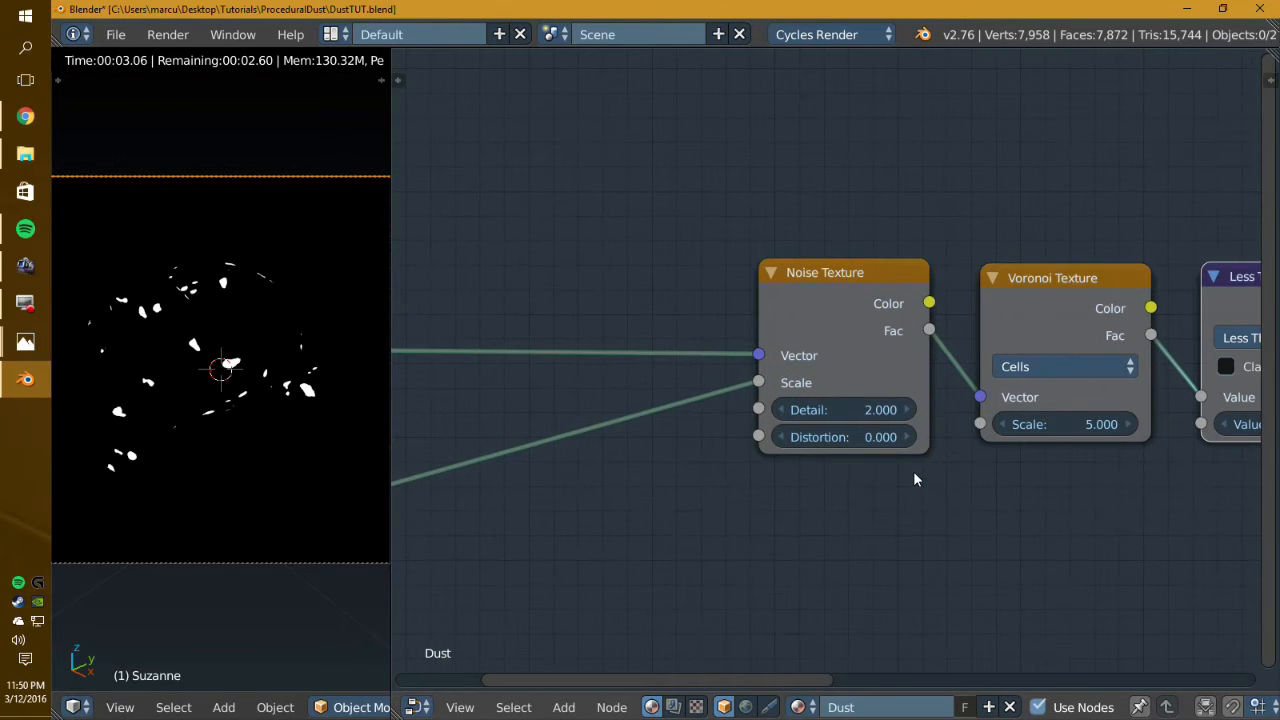
{"action": "middle_click_drag", "start_coordinate": [919, 466], "coordinate": [844, 474]}
{"action": "left_click", "coordinate": [756, 410]}
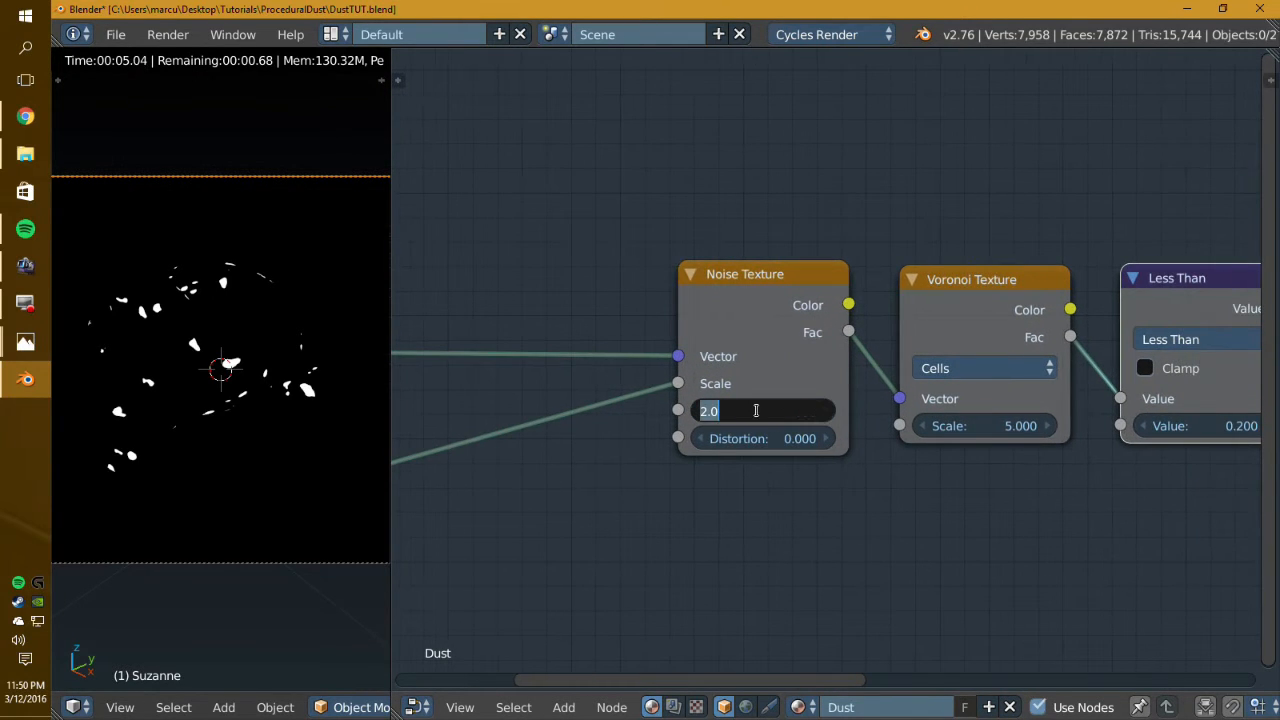
{"action": "type", "text": "10"}
{"action": "key", "text": "Return"}
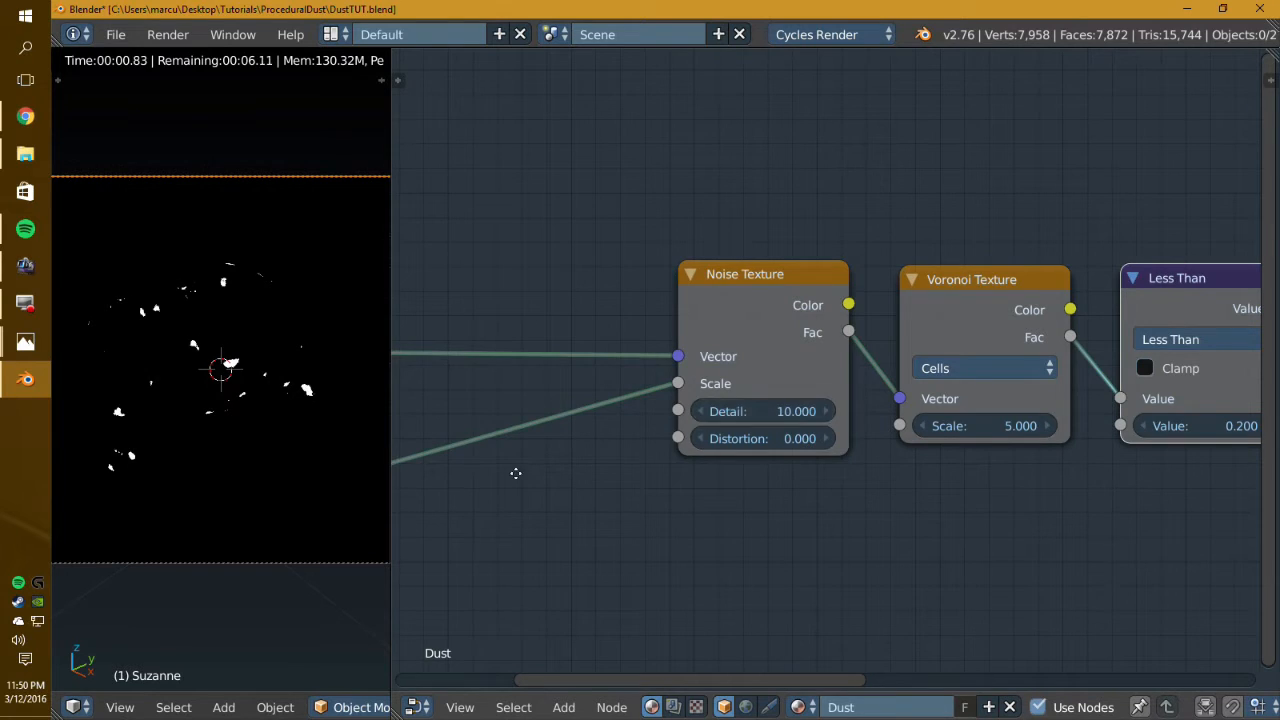
{"action": "middle_click_drag", "start_coordinate": [514, 471], "coordinate": [812, 426]}
{"action": "middle_click_drag", "start_coordinate": [685, 461], "coordinate": [772, 447]}
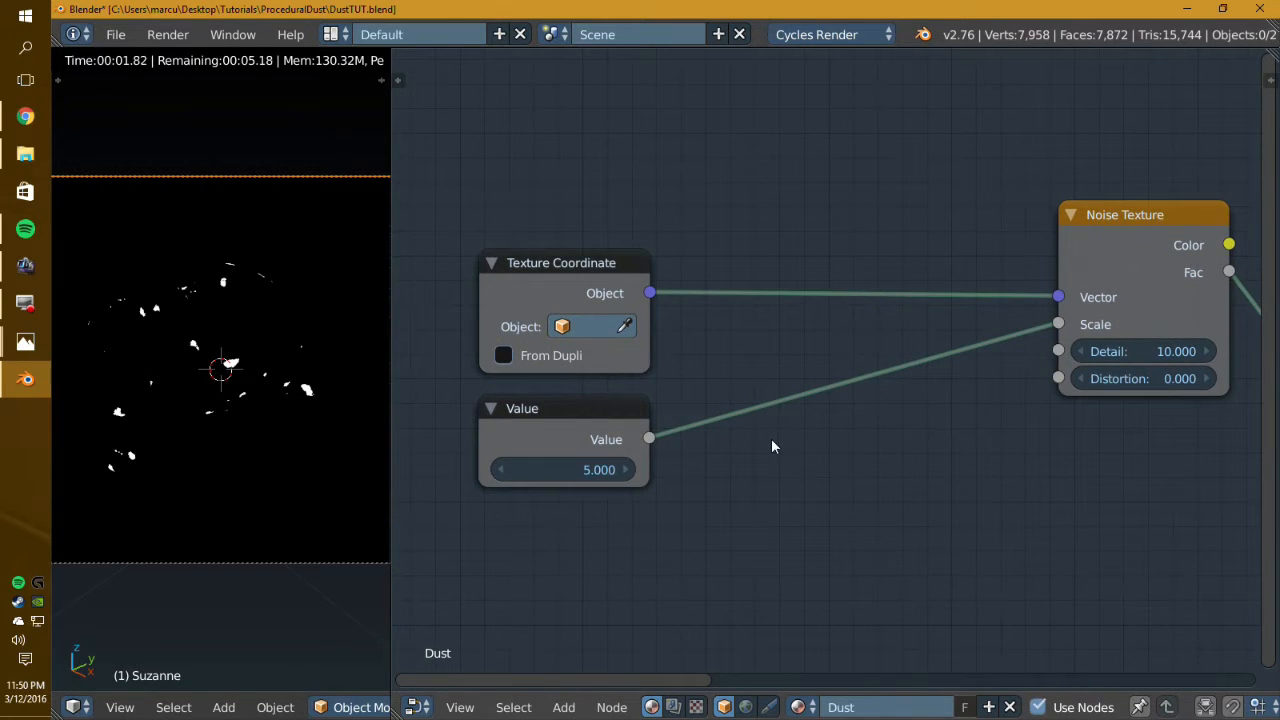
{"action": "left_click", "coordinate": [527, 467]}
{"action": "key", "text": "Return"}
{"action": "middle_click_drag", "start_coordinate": [1091, 469], "coordinate": [674, 466]}
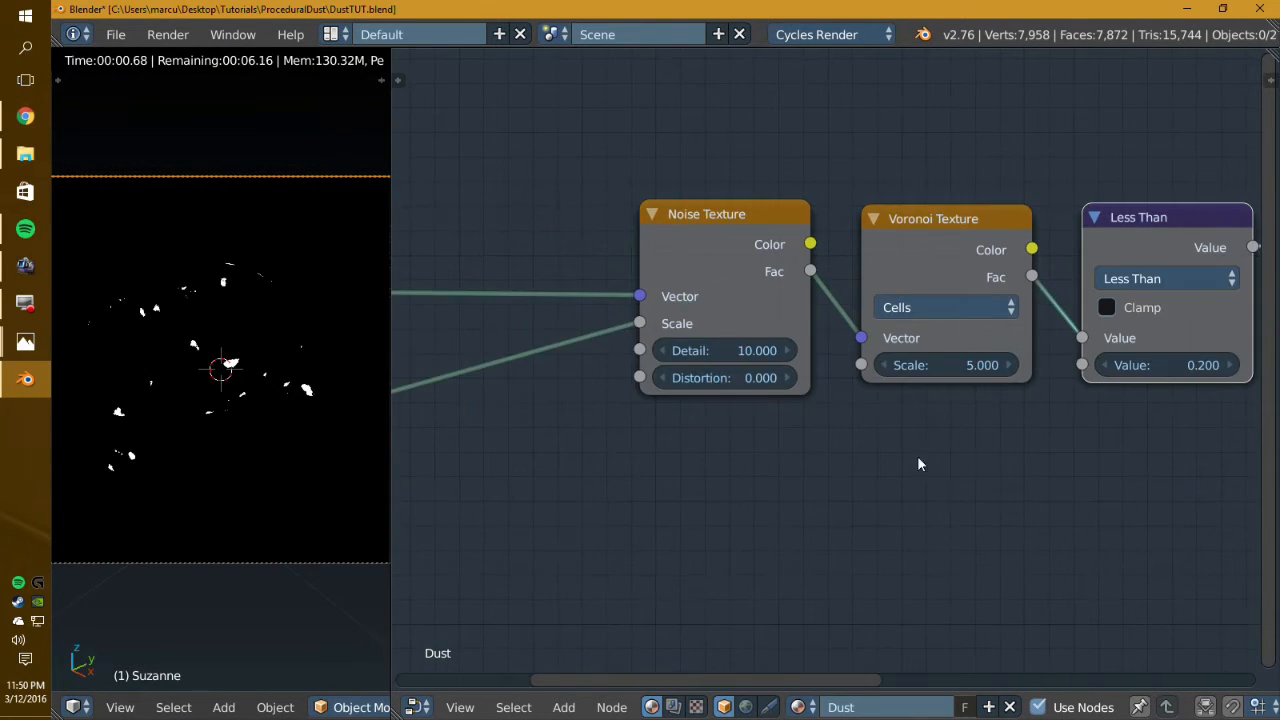
Step: Set the Less Than node's threshold value to 0.5
{"action": "middle_click_drag", "start_coordinate": [917, 460], "coordinate": [782, 485]}
{"action": "left_click", "coordinate": [1018, 395]}
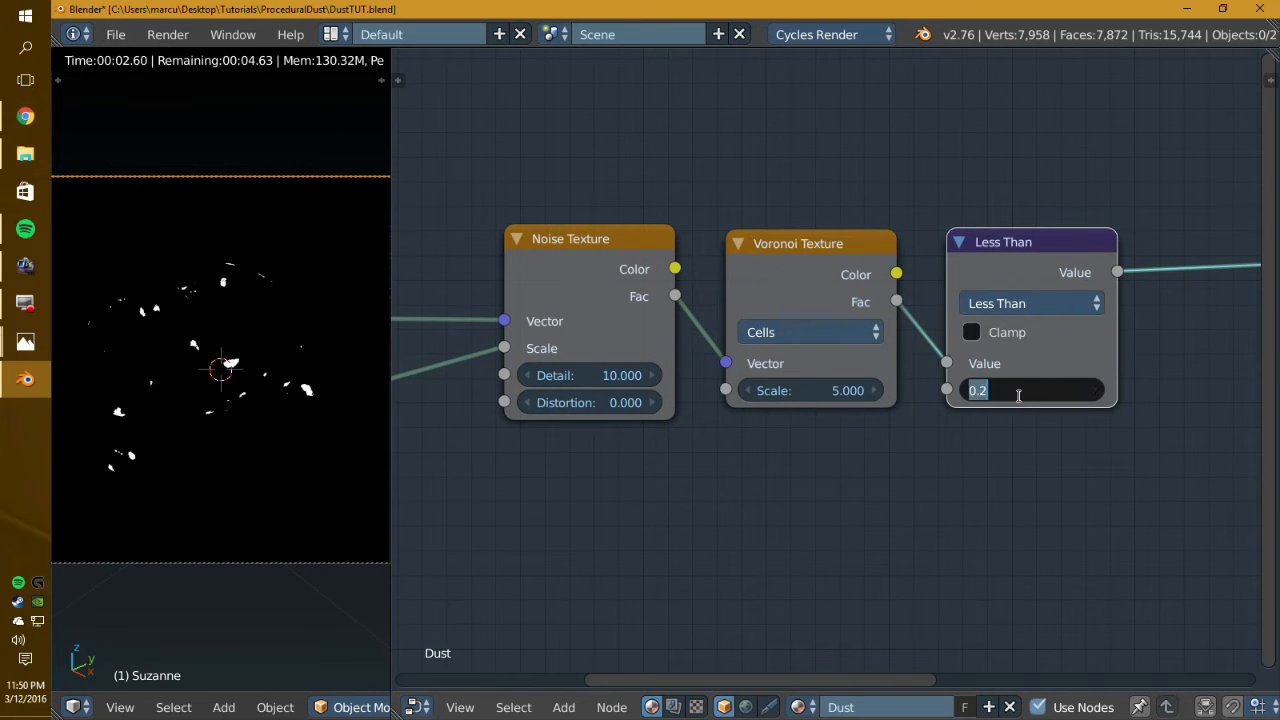
{"action": "type", "text": ".5"}
{"action": "key", "text": "Return"}
Step: Compare the pattern with the Noise Texture's Detail at 2, and set Detail back to 10
{"action": "middle_click_drag", "start_coordinate": [690, 475], "coordinate": [1099, 429]}
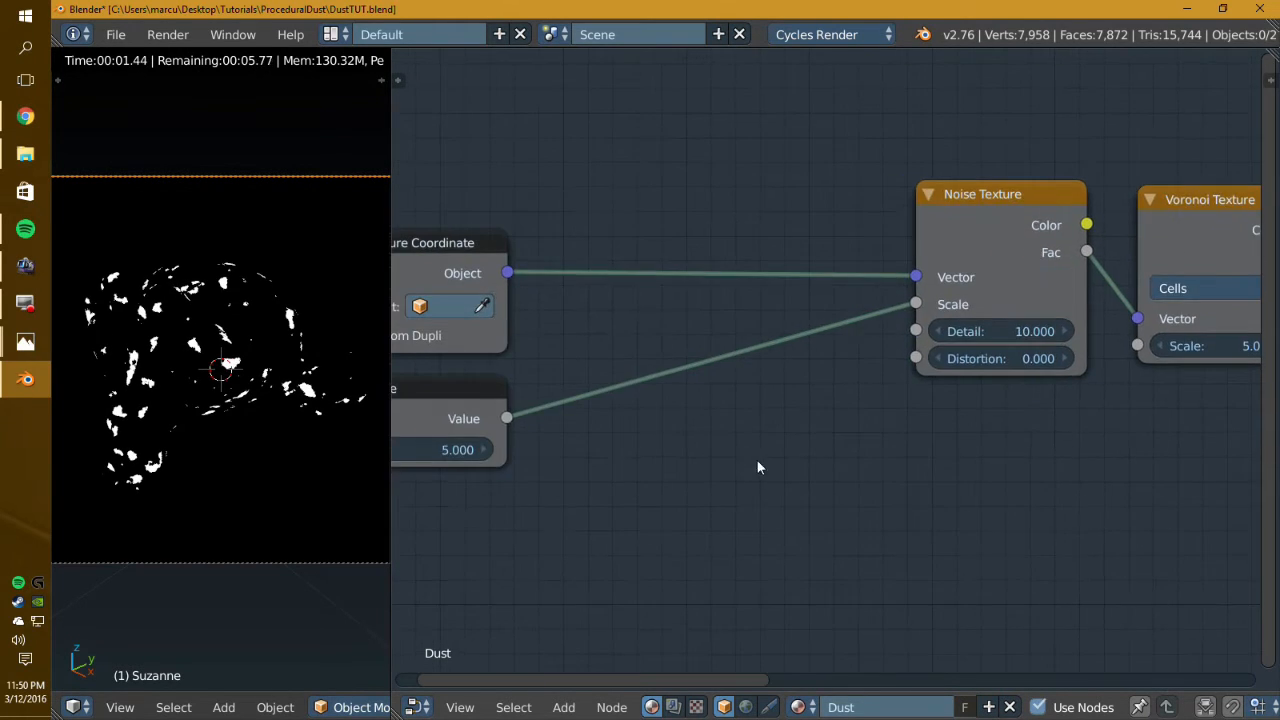
{"action": "middle_click_drag", "start_coordinate": [757, 468], "coordinate": [866, 470]}
{"action": "left_click", "coordinate": [1119, 332]}
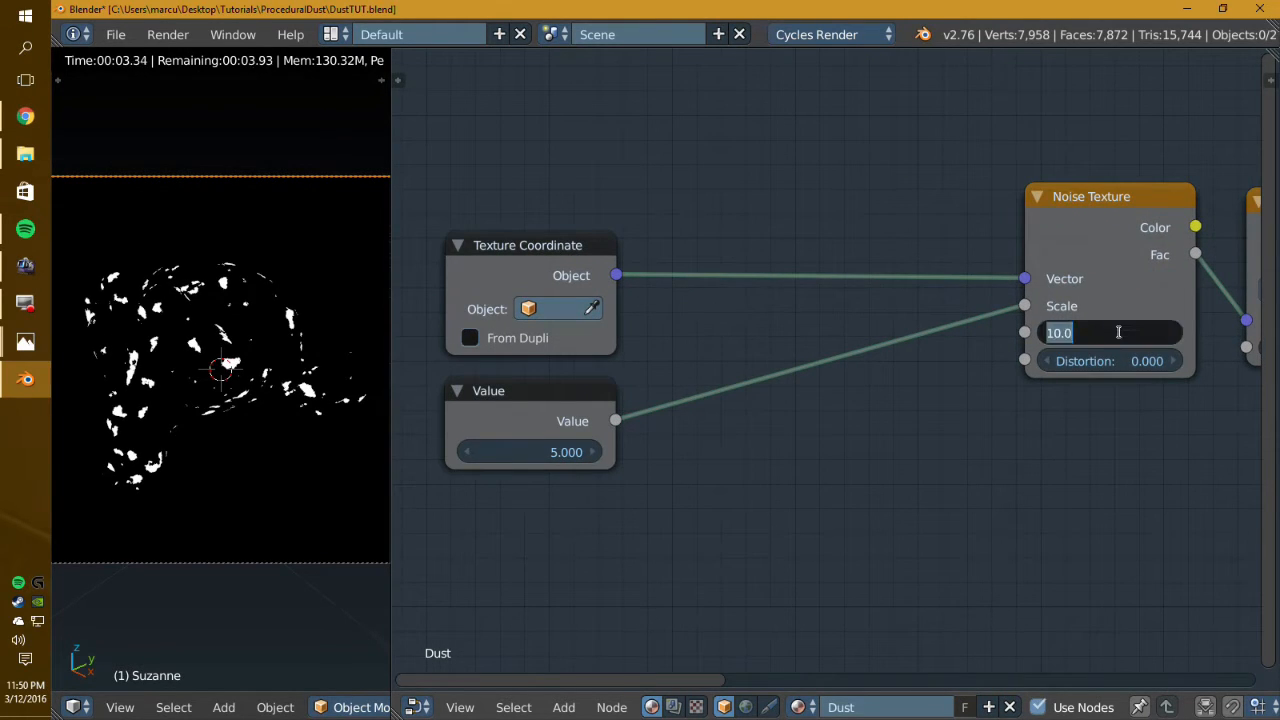
{"action": "type", "text": "2"}
{"action": "key", "text": "Return"}
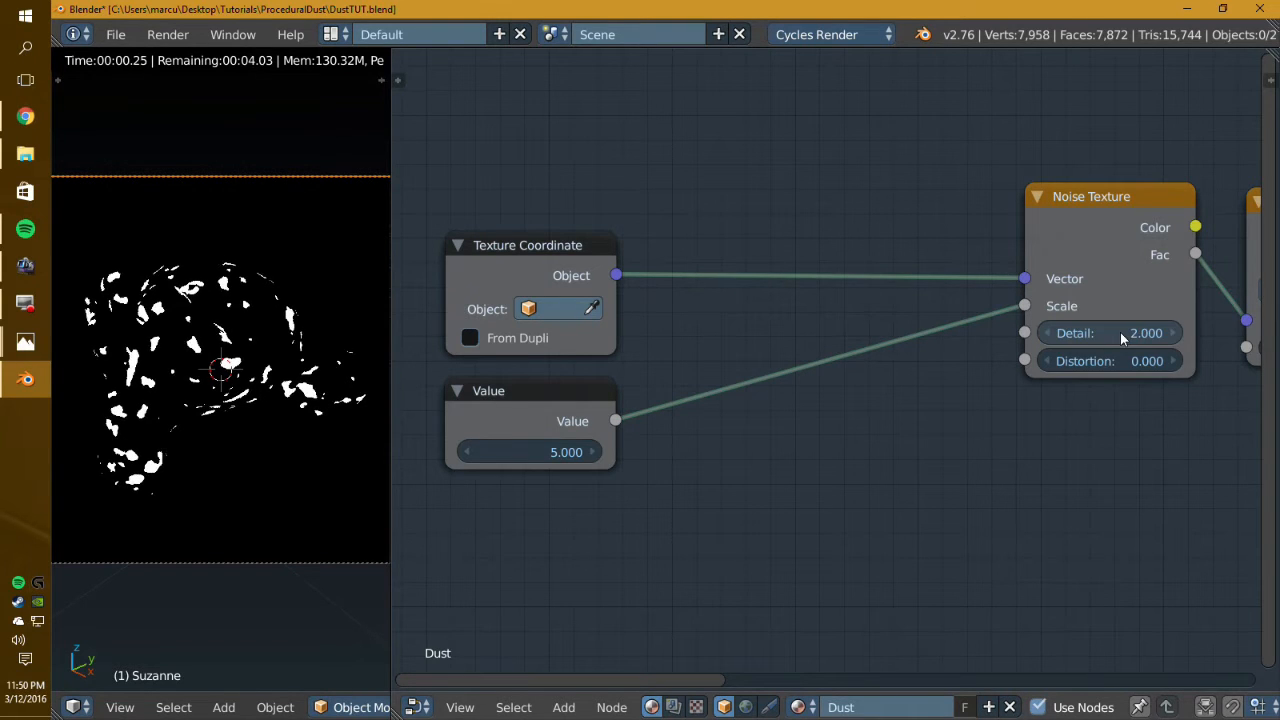
{"action": "left_click", "coordinate": [1119, 332]}
{"action": "type", "text": "10"}
{"action": "key", "text": "Return"}
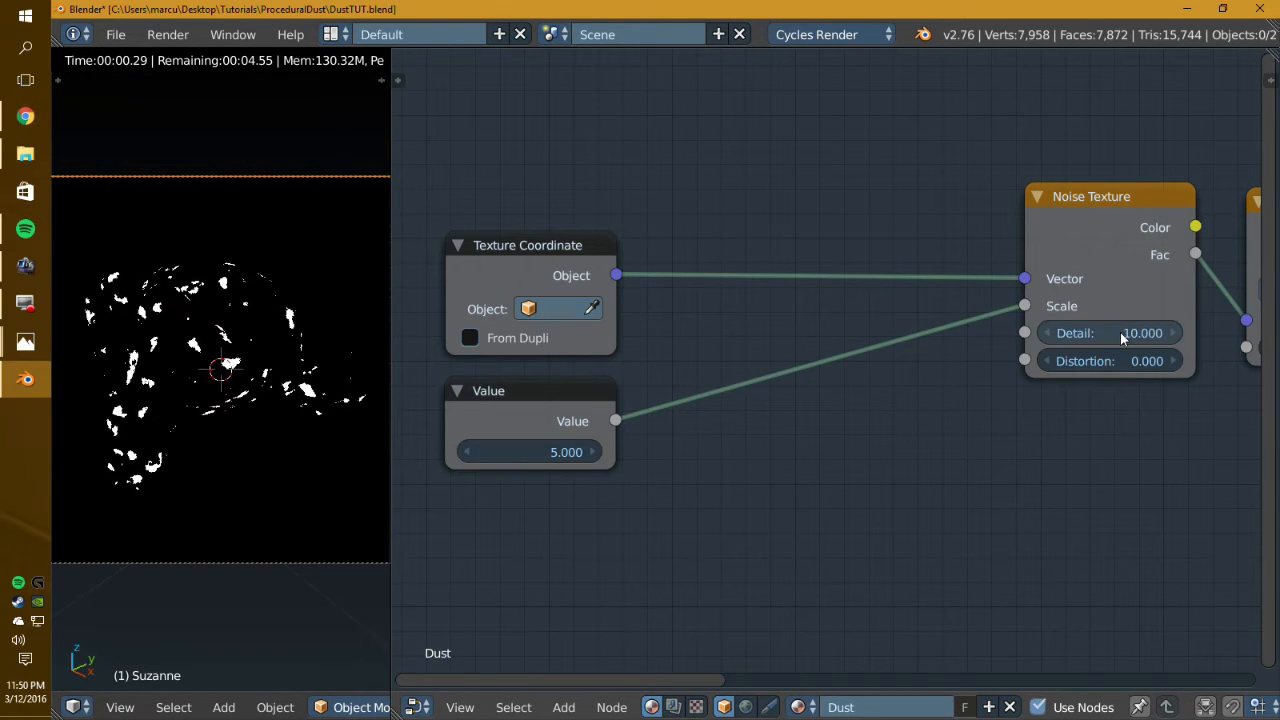
Step: Return the Less Than node's threshold value to 0.2
{"action": "middle_click_drag", "start_coordinate": [1035, 390], "coordinate": [835, 419]}
{"action": "middle_click_drag", "start_coordinate": [993, 457], "coordinate": [1078, 431]}
{"action": "scroll", "coordinate": [782, 480], "scroll_direction": "down", "scroll_amount": 2}
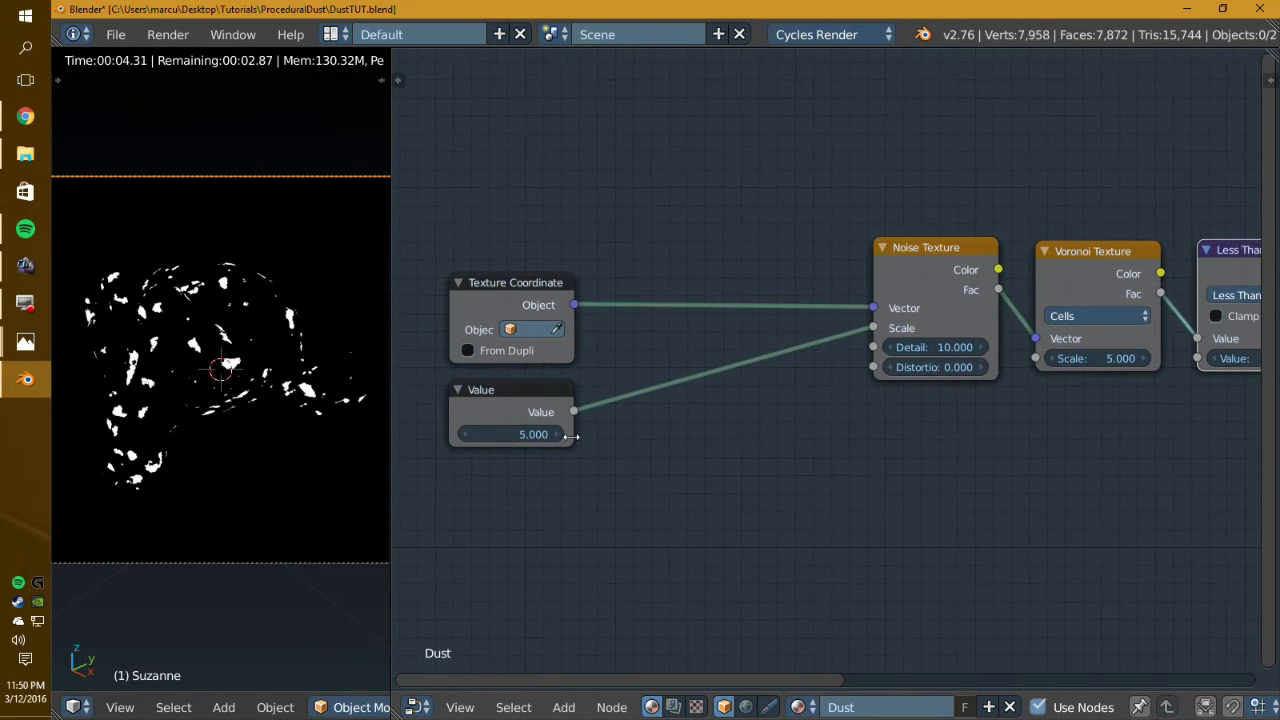
{"action": "scroll", "coordinate": [1004, 446], "scroll_direction": "down", "scroll_amount": 1}
{"action": "middle_click_drag", "start_coordinate": [1004, 446], "coordinate": [834, 451]}
{"action": "left_click", "coordinate": [981, 366]}
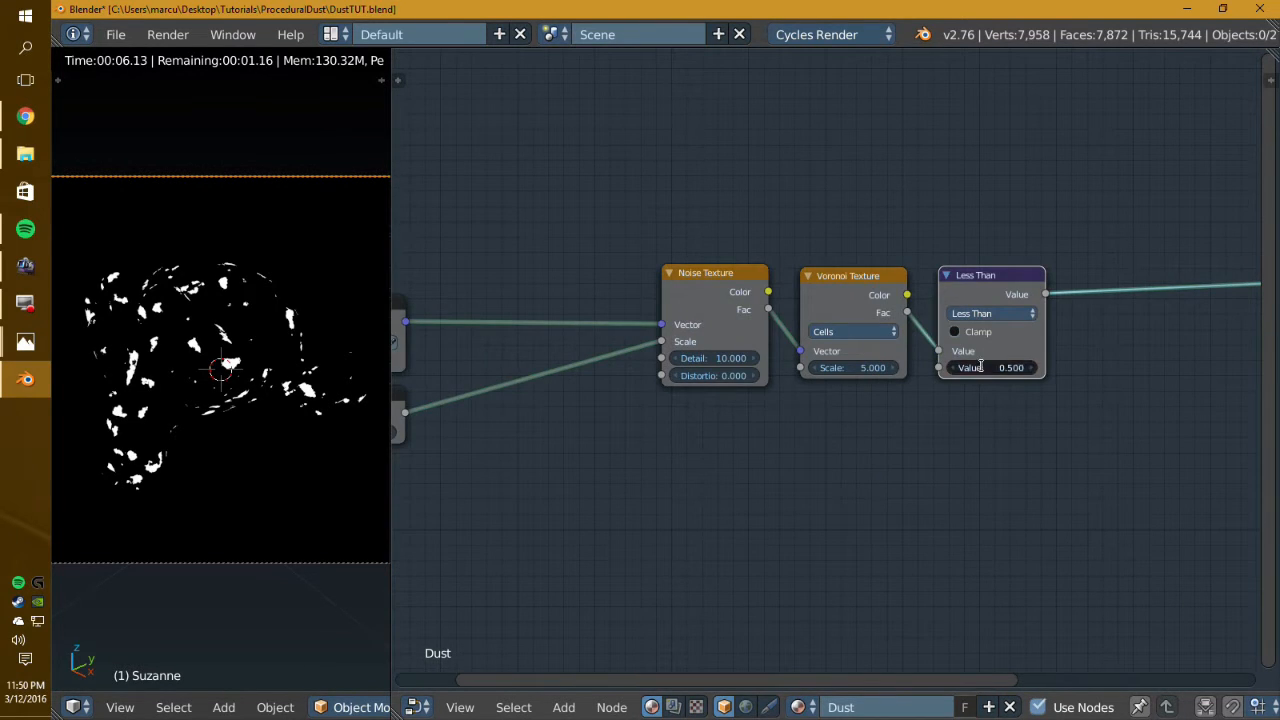
{"action": "type", "text": ".2"}
{"action": "key", "text": "Return"}
Step: Try a noise scale of 3000 in the Value node for very fine specks, and restore it to 5
{"action": "middle_click_drag", "start_coordinate": [736, 443], "coordinate": [657, 428]}
{"action": "scroll", "coordinate": [777, 423], "scroll_direction": "up", "scroll_amount": 3}
{"action": "middle_click_drag", "start_coordinate": [783, 423], "coordinate": [794, 429]}
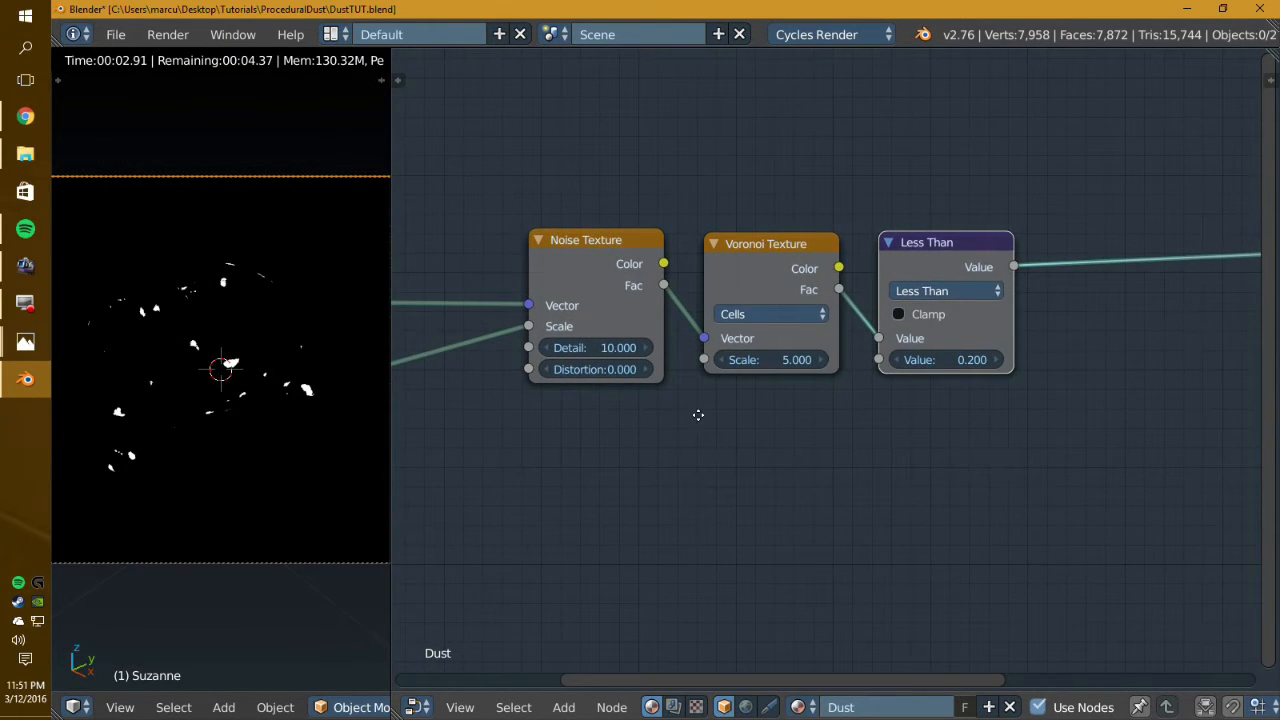
{"action": "middle_click_drag", "start_coordinate": [698, 415], "coordinate": [726, 401]}
{"action": "middle_click_drag", "start_coordinate": [643, 423], "coordinate": [971, 400]}
{"action": "middle_click_drag", "start_coordinate": [677, 406], "coordinate": [755, 408]}
{"action": "left_click", "coordinate": [558, 406]}
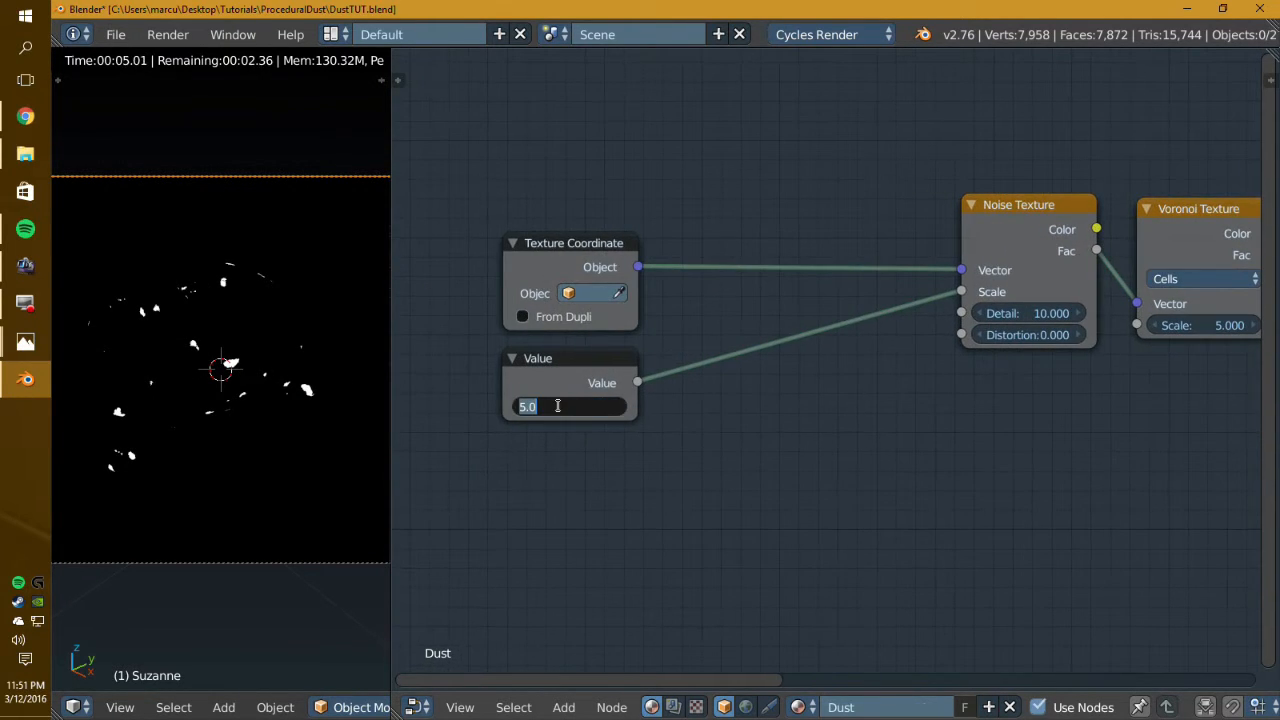
{"action": "key", "text": "Return"}
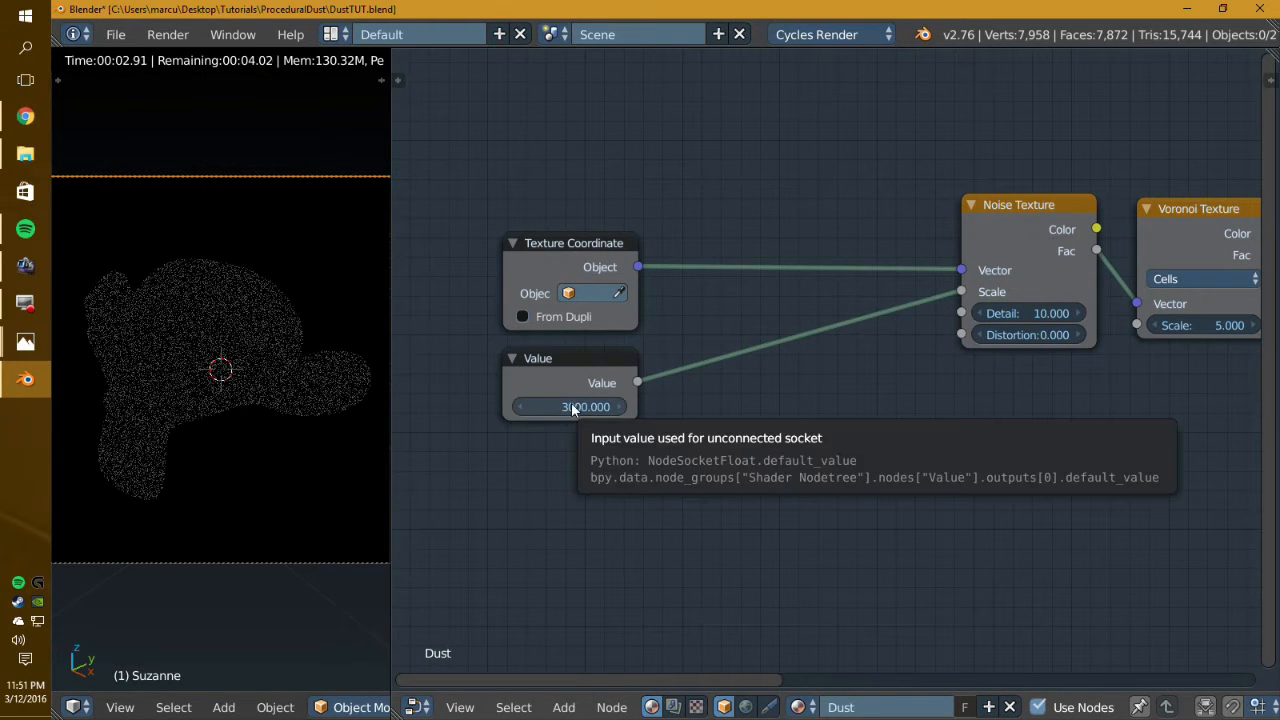
{"action": "left_click", "coordinate": [572, 408]}
{"action": "type", "text": "5"}
{"action": "key", "text": "Return"}
Step: Duplicate the Noise Texture, Voronoi Texture and Less Than nodes, and place the copies directly below the originals
{"action": "scroll", "coordinate": [800, 425], "scroll_direction": "right", "scroll_amount": 10, "text": "ctrl"}
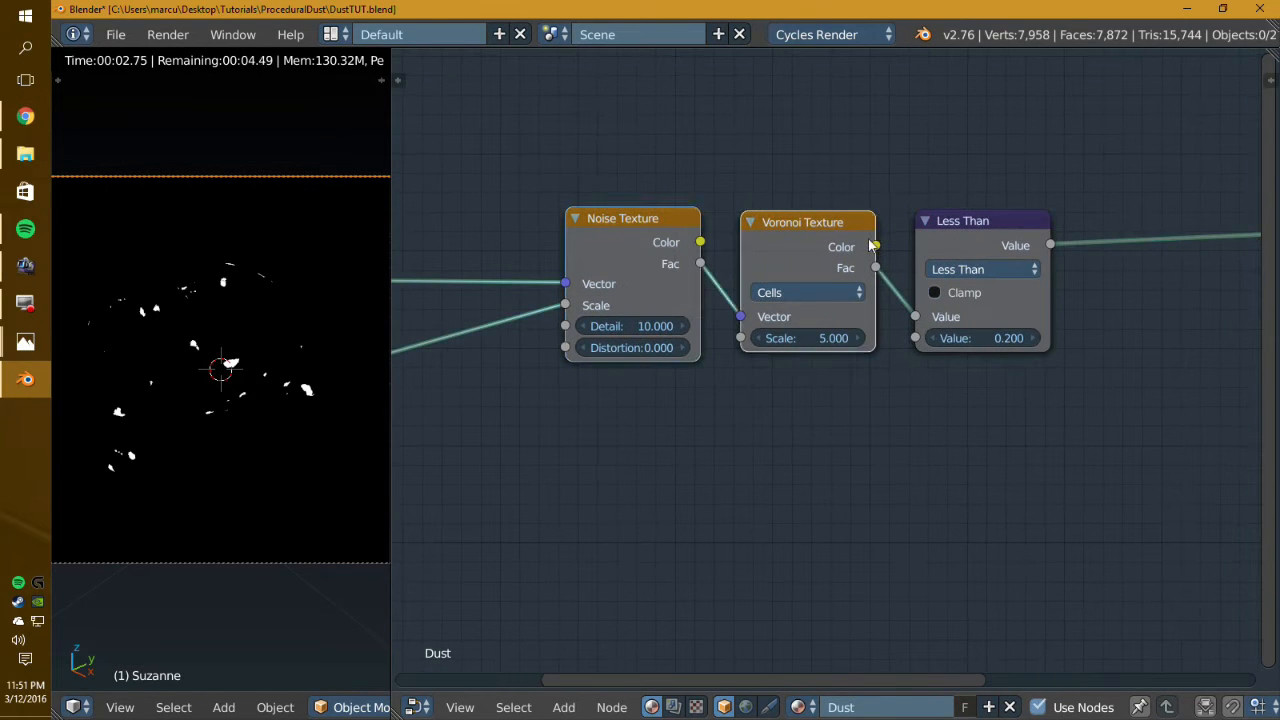
{"action": "scroll", "coordinate": [850, 338], "scroll_direction": "down", "scroll_amount": 1}
{"action": "key", "text": "shift+d"}
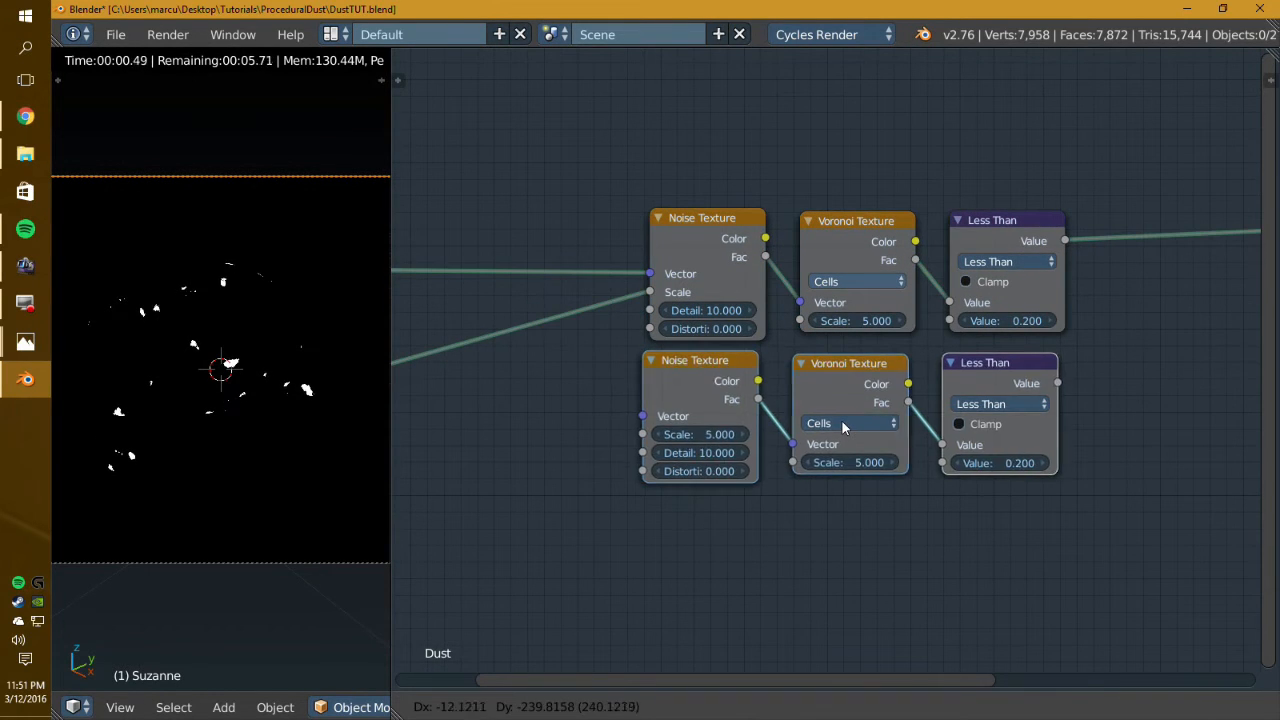
{"action": "left_click", "coordinate": [847, 424]}
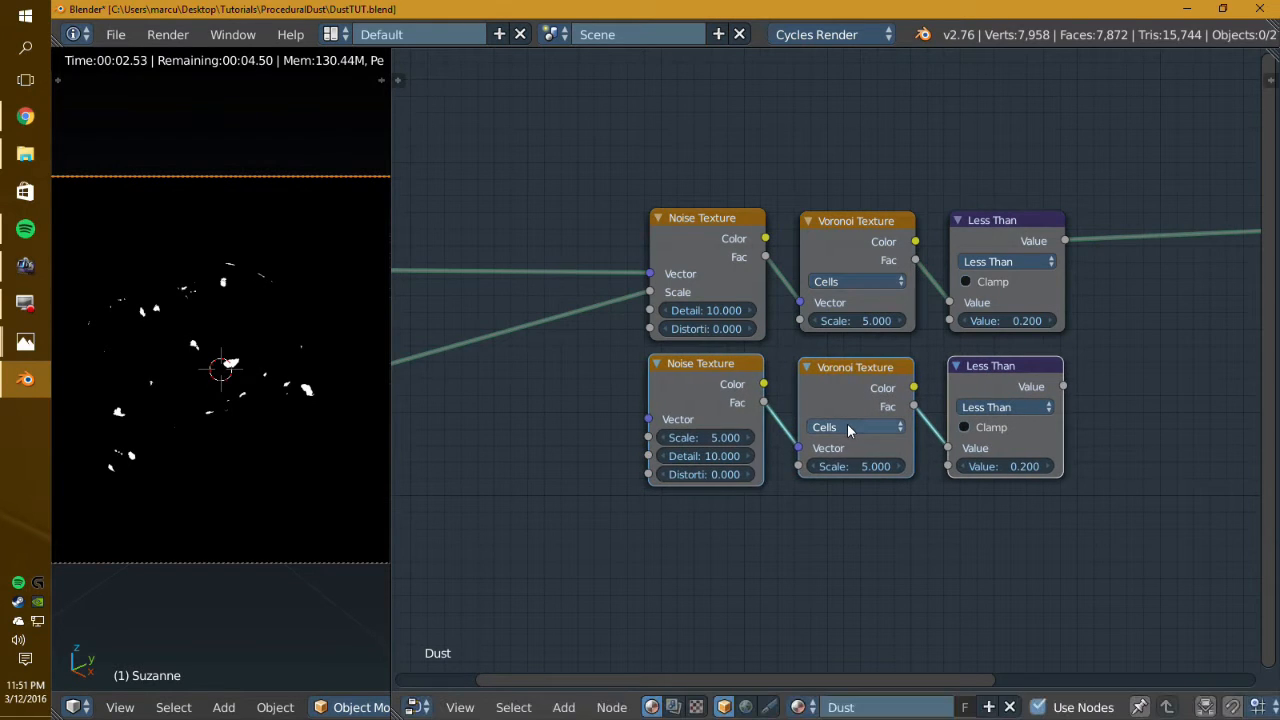
{"action": "key", "text": "a"}
Step: Add a MixRGB node on the output link of the upper Less Than node
{"action": "middle_click_drag", "start_coordinate": [872, 500], "coordinate": [808, 516]}
{"action": "scroll", "coordinate": [900, 500], "scroll_direction": "up", "scroll_amount": 1}
{"action": "middle_click_drag", "start_coordinate": [1111, 456], "coordinate": [1083, 456]}
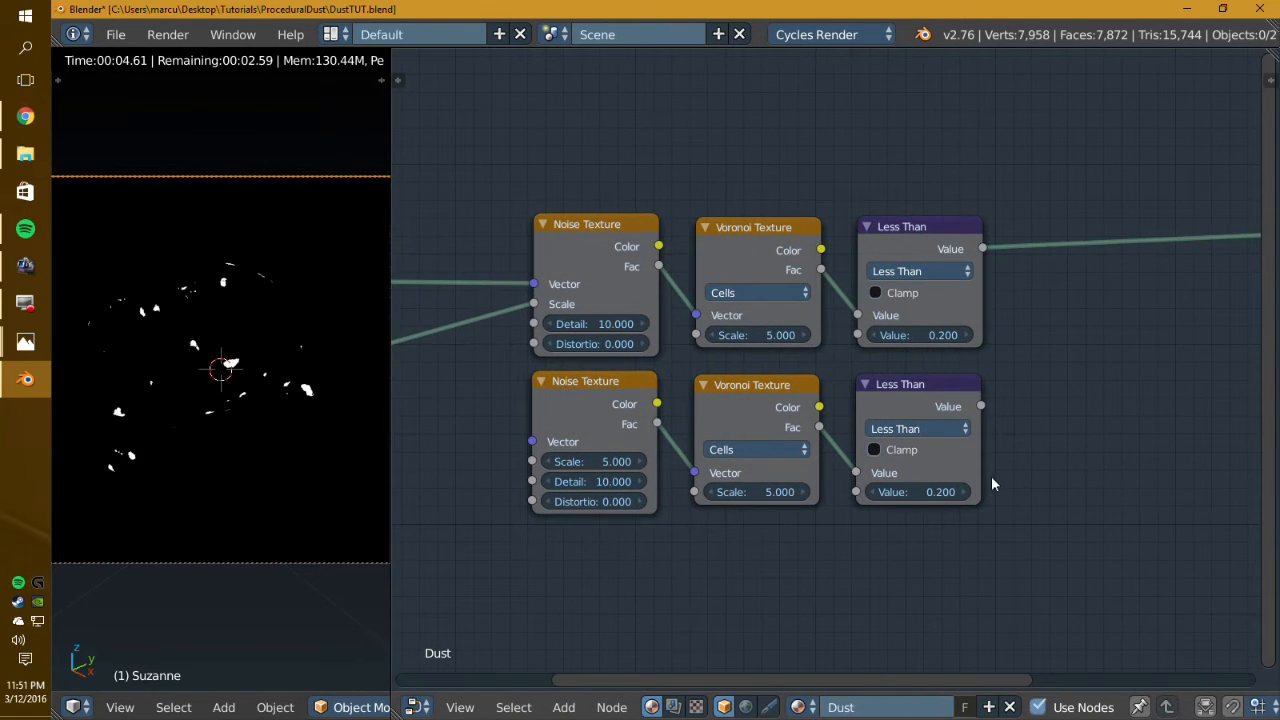
{"action": "scroll", "coordinate": [993, 484], "scroll_direction": "up", "scroll_amount": 1}
{"action": "scroll", "coordinate": [1014, 428], "scroll_direction": "down", "scroll_amount": 2}
{"action": "key", "text": "shift+a"}
{"action": "mouse_move", "coordinate": [868, 340]}
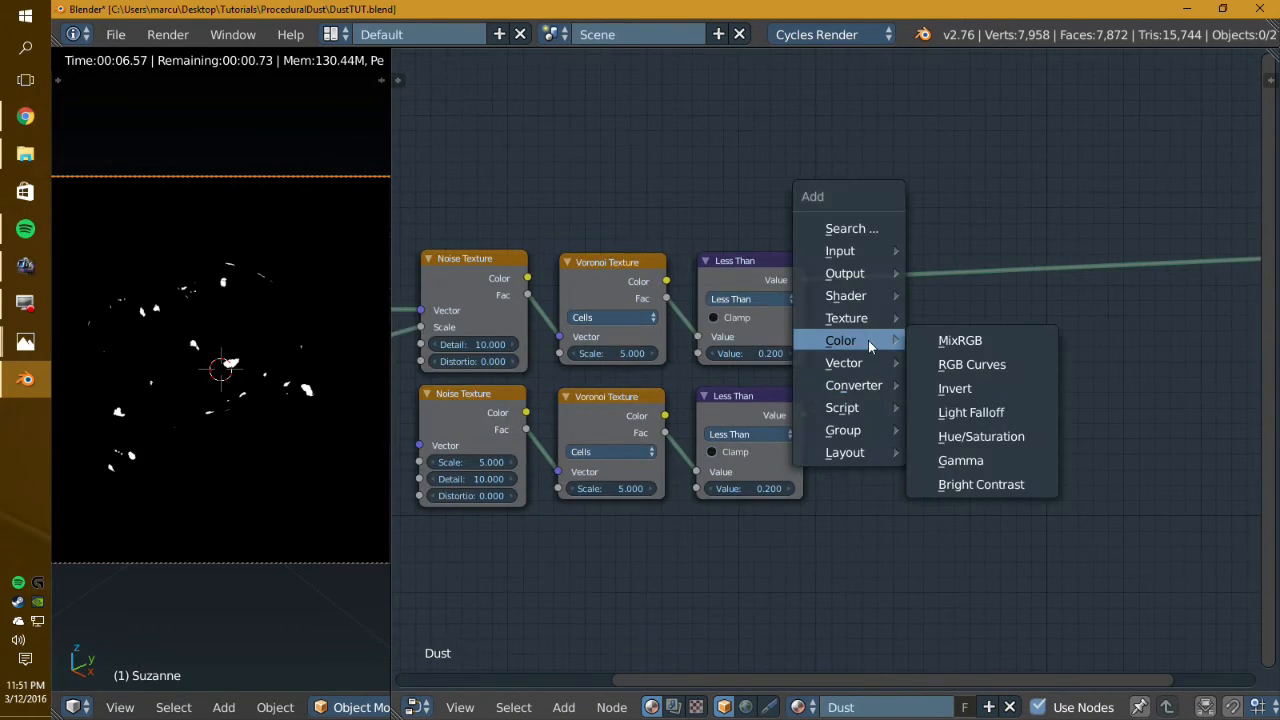
{"action": "left_click", "coordinate": [982, 340]}
{"action": "left_click", "coordinate": [878, 272]}
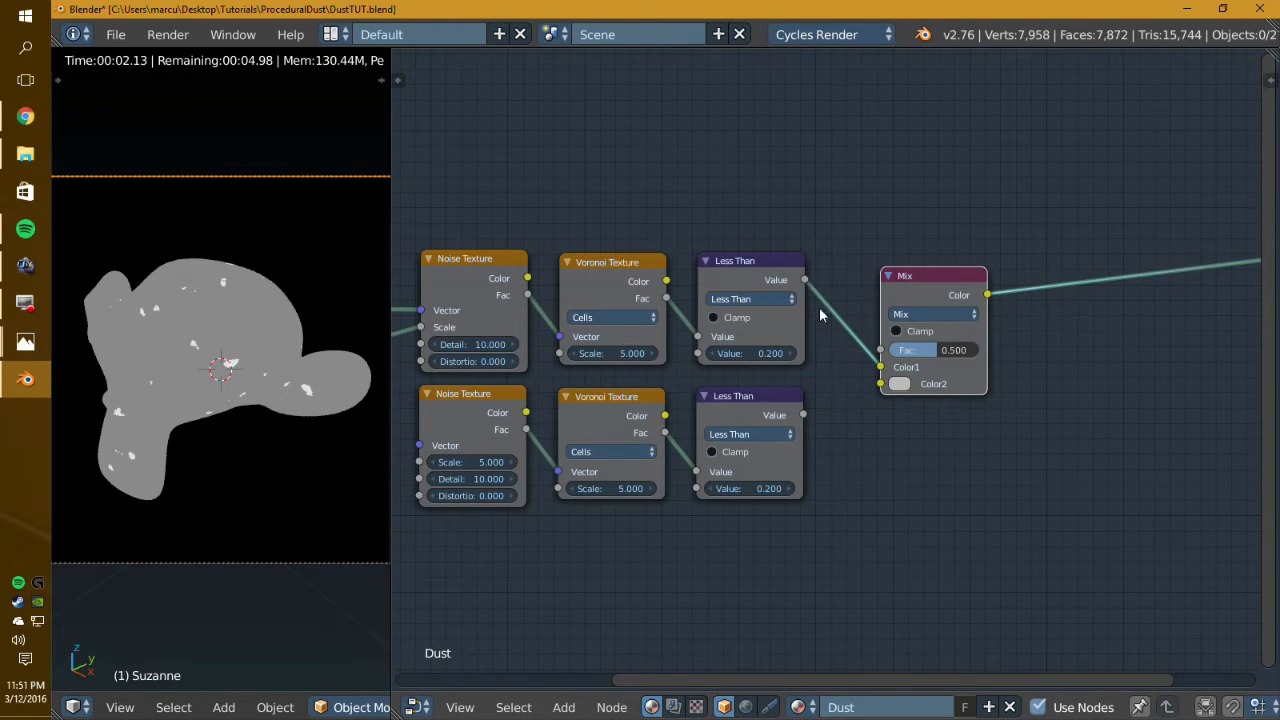
Step: Connect the upper Less Than output to the Mix node's Fac and Color2, and the lower Less Than output to Color1
{"action": "left_click_drag", "start_coordinate": [880, 367], "coordinate": [880, 350]}
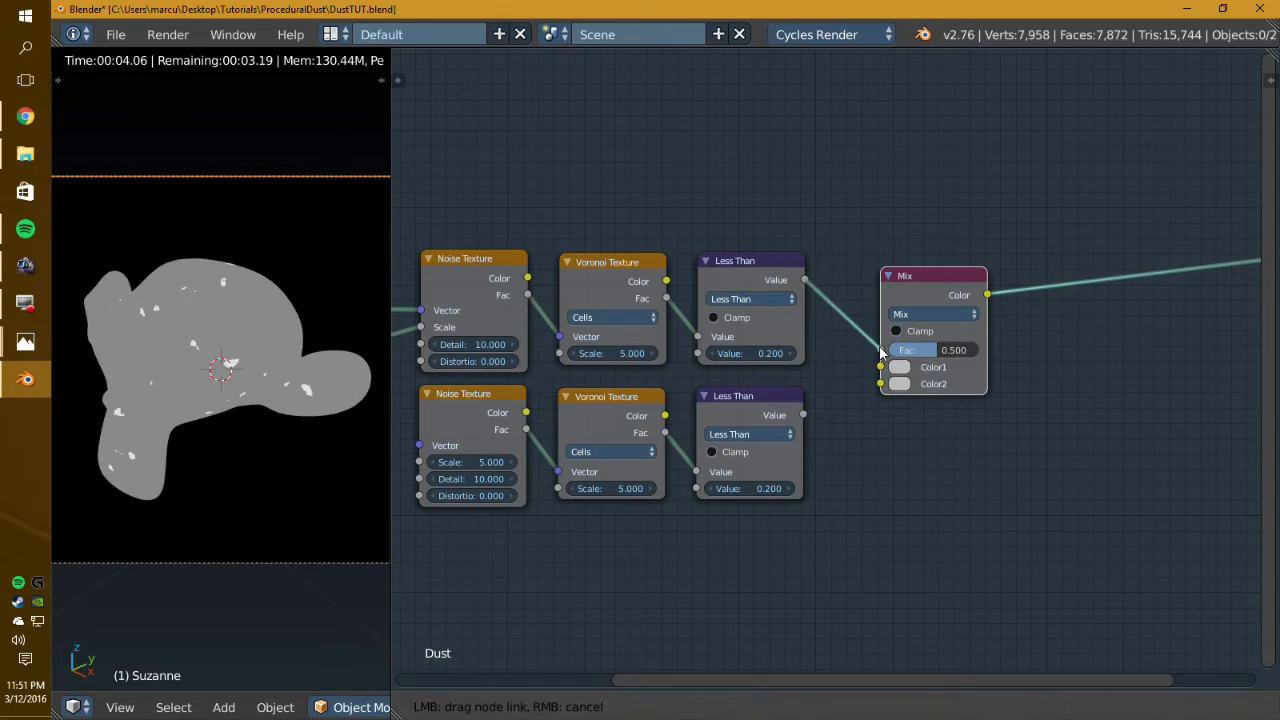
{"action": "left_click_drag", "start_coordinate": [806, 282], "coordinate": [880, 384]}
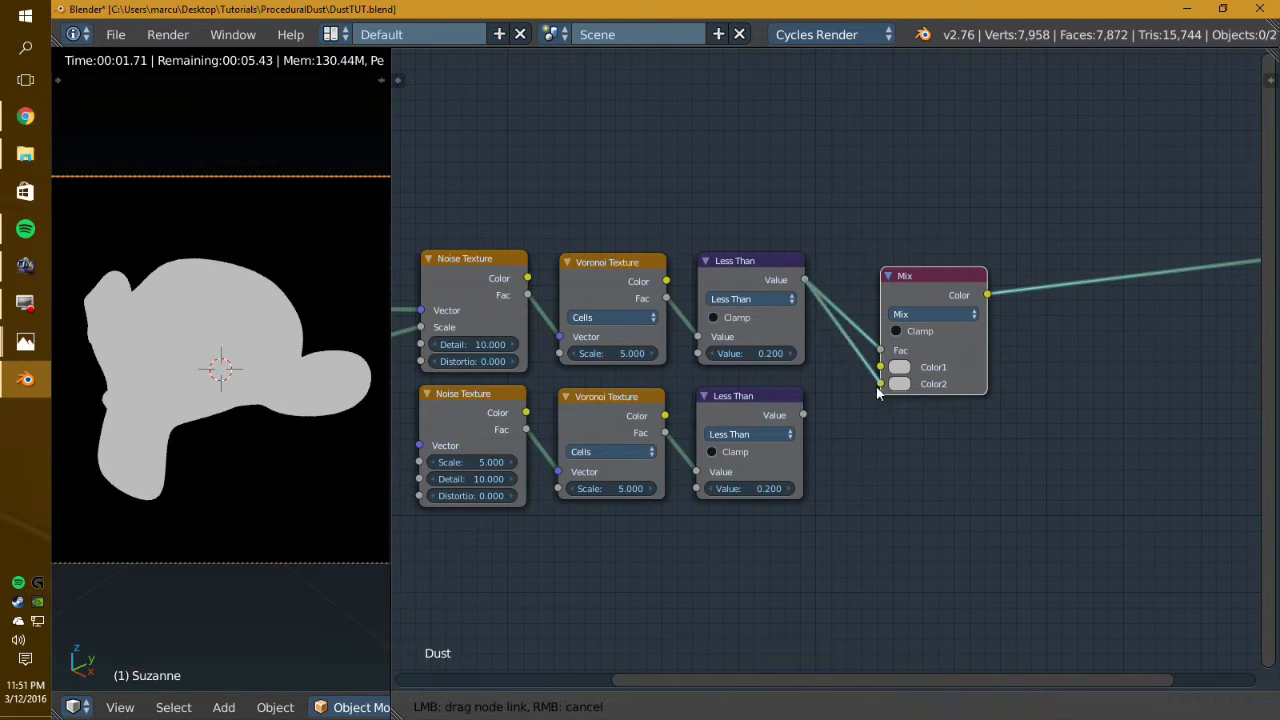
{"action": "left_click_drag", "start_coordinate": [803, 415], "coordinate": [887, 365]}
Step: Connect the Texture Coordinate's Object output and the Value node to the lower Noise Texture's Vector and Scale inputs
{"action": "left_click", "coordinate": [755, 395]}
{"action": "middle_click_drag", "start_coordinate": [755, 419], "coordinate": [1027, 395]}
{"action": "key", "text": "a"}
{"action": "scroll", "coordinate": [826, 434], "scroll_direction": "down", "scroll_amount": 1}
{"action": "left_click_drag", "start_coordinate": [690, 417], "coordinate": [693, 410]}
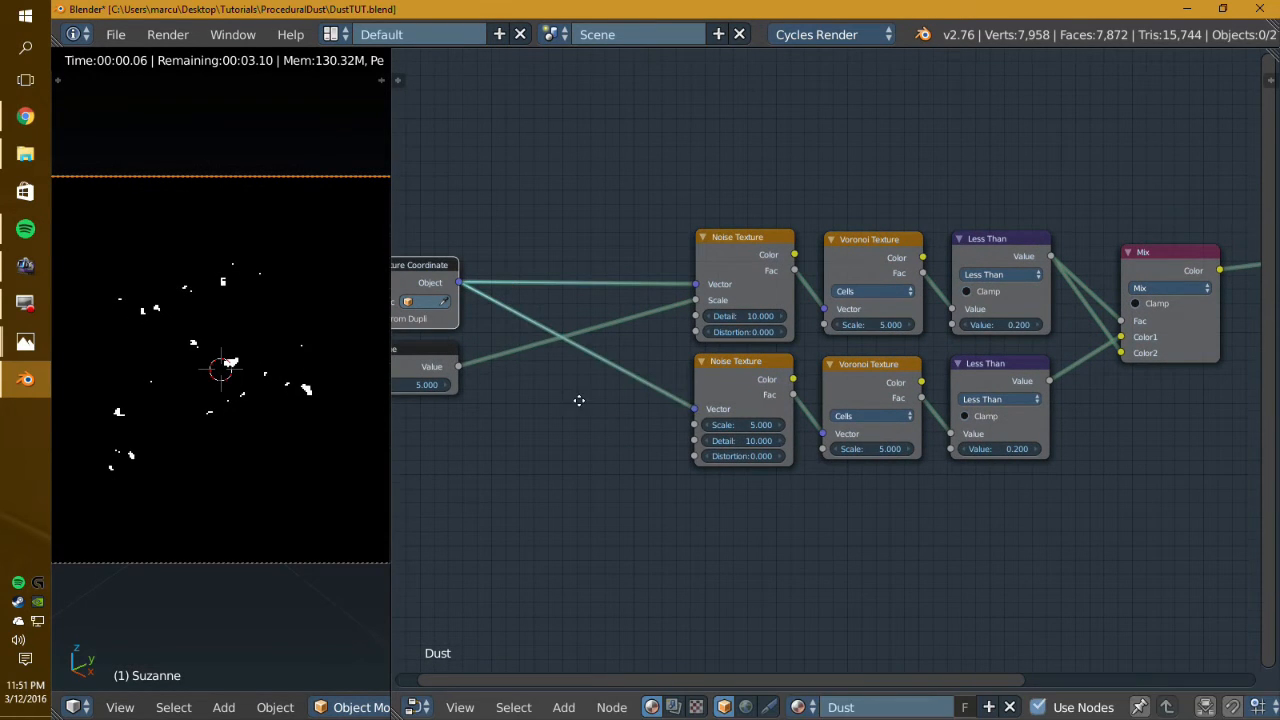
{"action": "middle_click_drag", "start_coordinate": [580, 400], "coordinate": [671, 432]}
{"action": "middle_click_drag", "start_coordinate": [1255, 474], "coordinate": [1009, 459]}
{"action": "middle_click_drag", "start_coordinate": [712, 452], "coordinate": [676, 426]}
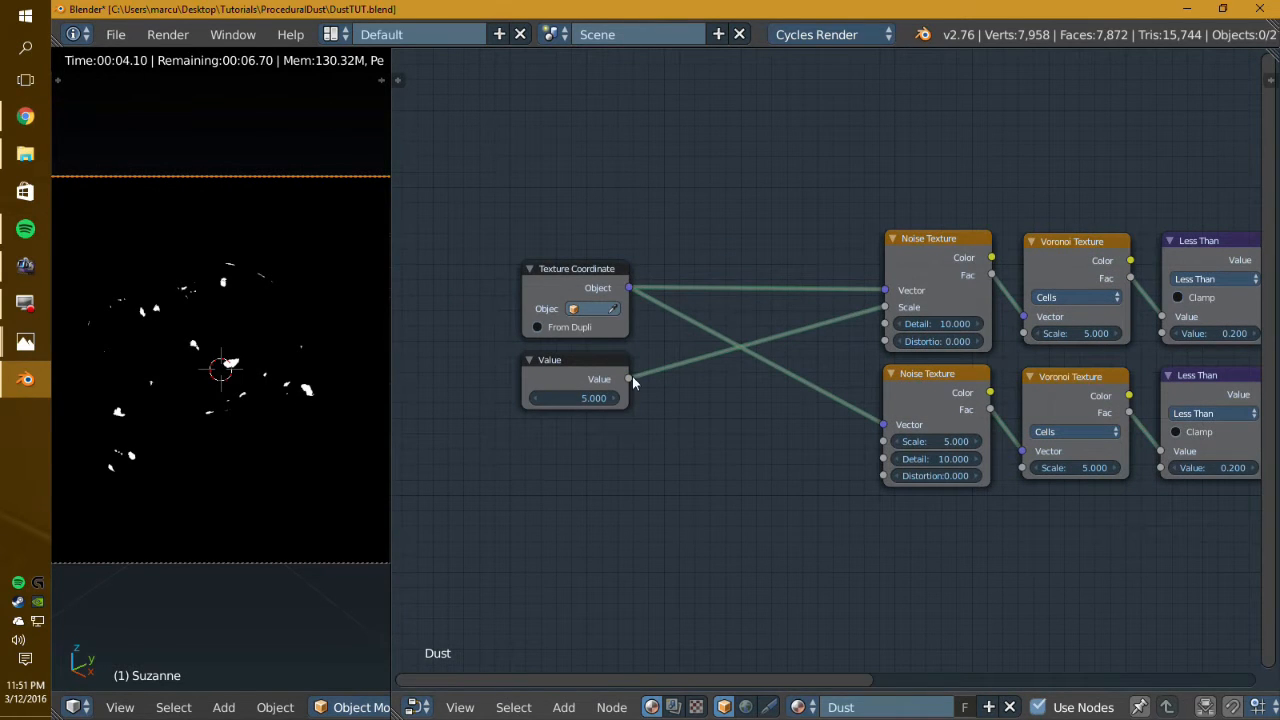
{"action": "left_click_drag", "start_coordinate": [629, 378], "coordinate": [884, 441]}
Step: Insert a Math node set to Divide on the link between the Value node and the upper Noise Texture's Scale
{"action": "scroll", "coordinate": [768, 422], "scroll_direction": "up", "scroll_amount": 2}
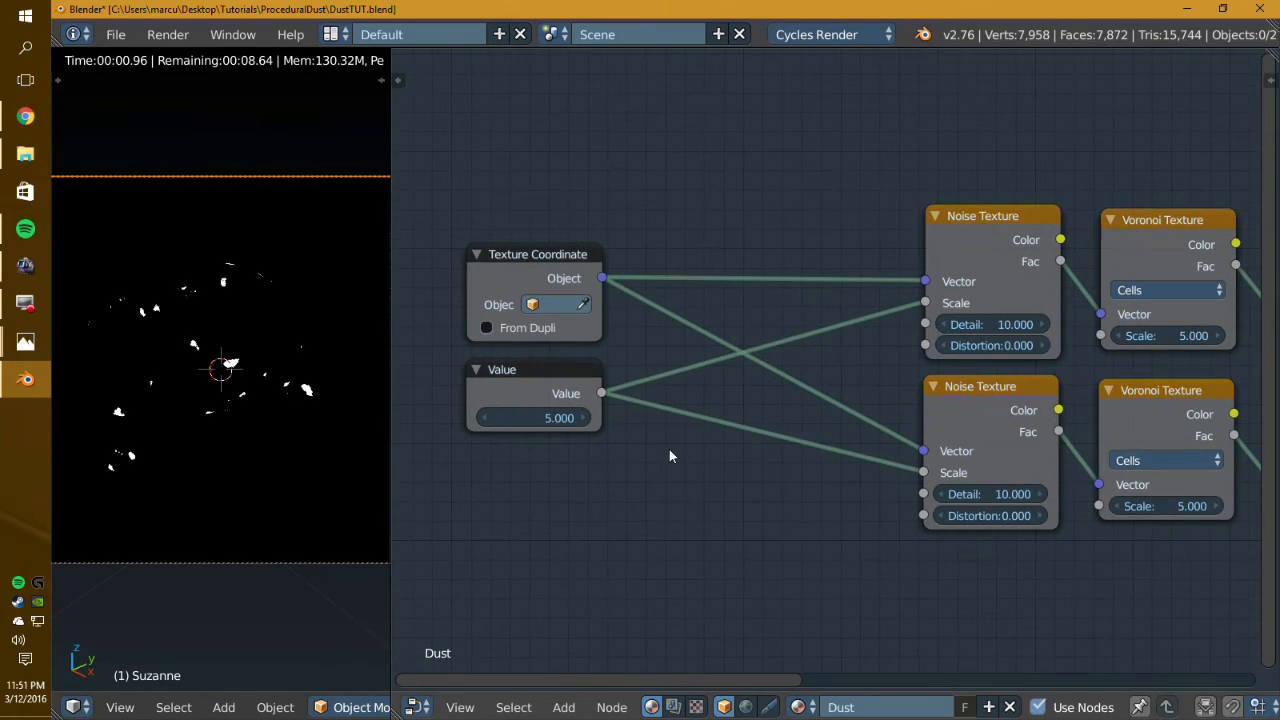
{"action": "key", "text": "shift+a"}
{"action": "mouse_move", "coordinate": [645, 493]}
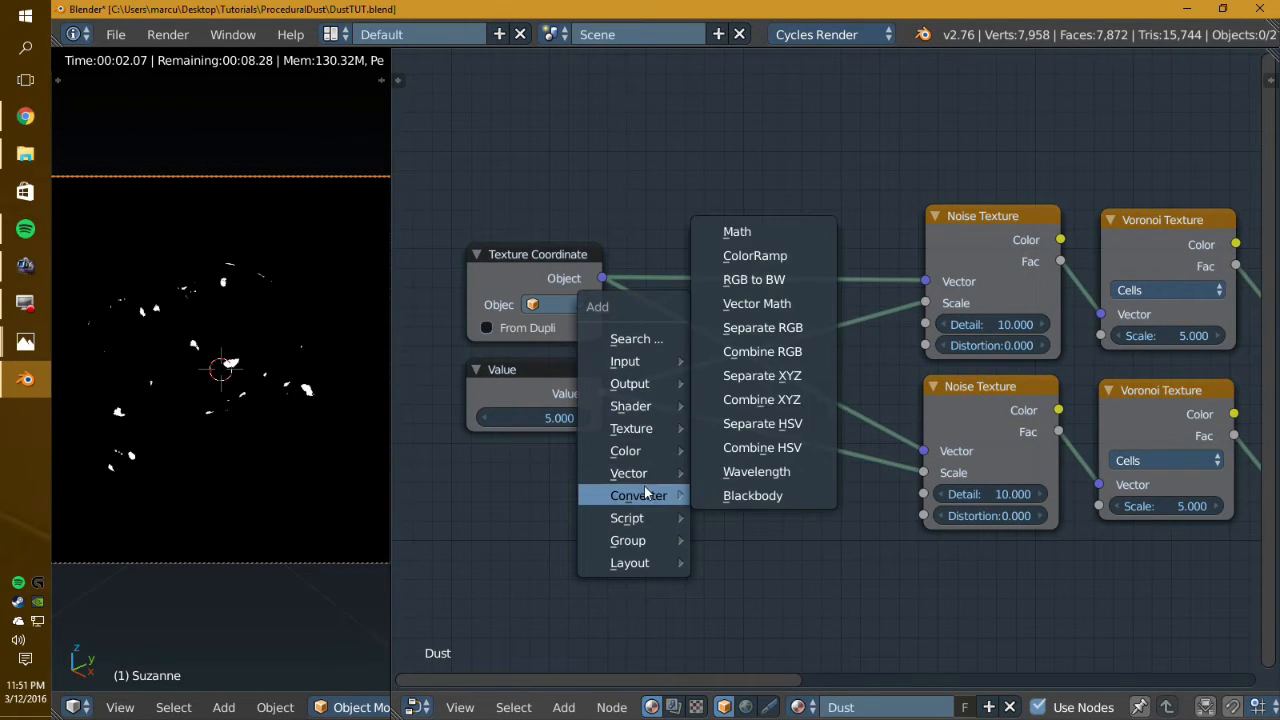
{"action": "left_click", "coordinate": [737, 232]}
{"action": "left_click", "coordinate": [772, 318]}
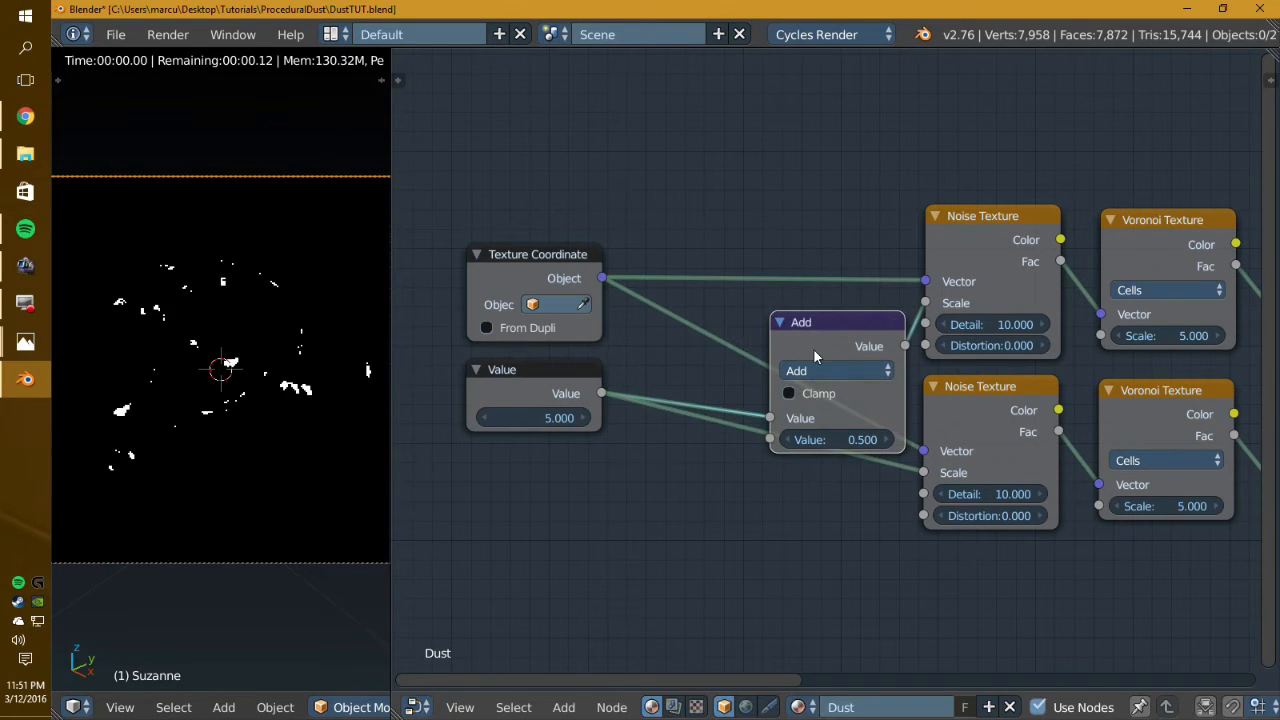
{"action": "left_click", "coordinate": [820, 370]}
{"action": "left_click", "coordinate": [806, 286]}
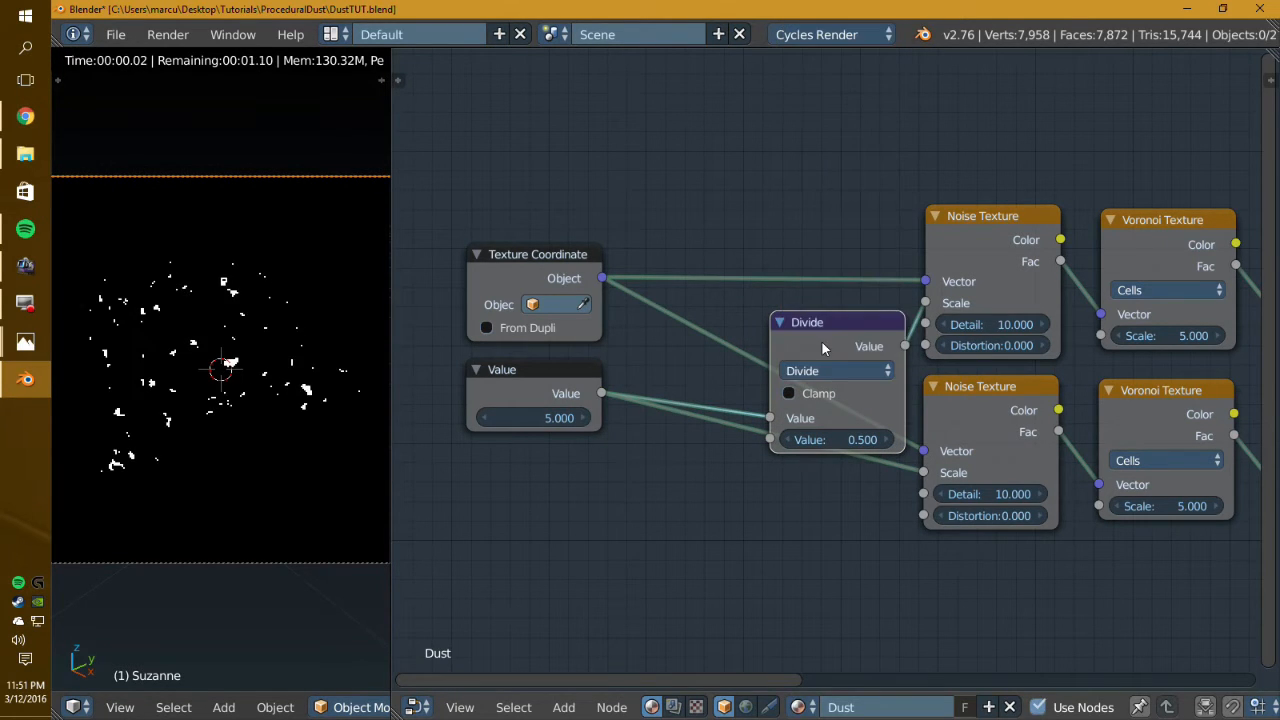
Step: Set the Divide node's second value to 1.5, then collapse the node and place it between the Value and Noise Texture nodes
{"action": "left_click_drag", "start_coordinate": [805, 321], "coordinate": [743, 271]}
{"action": "left_click", "coordinate": [771, 388]}
{"action": "type", "text": "1."}
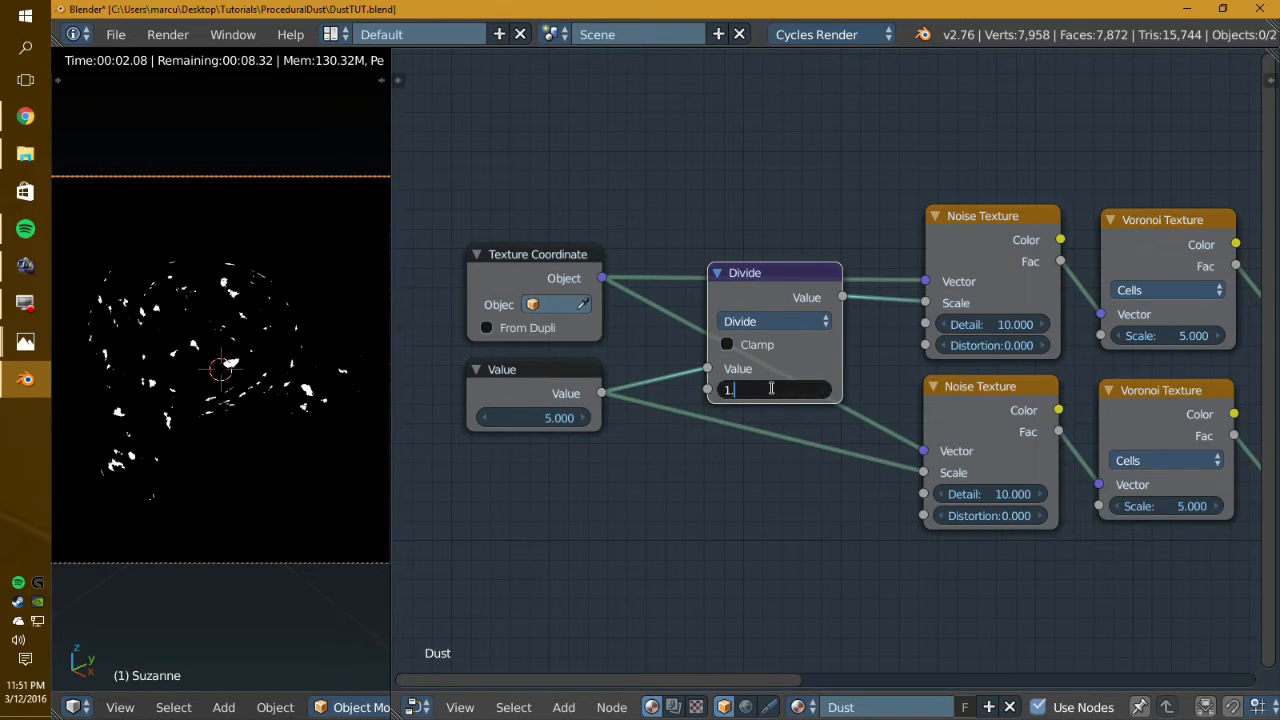
{"action": "type", "text": "5"}
{"action": "key", "text": "Return"}
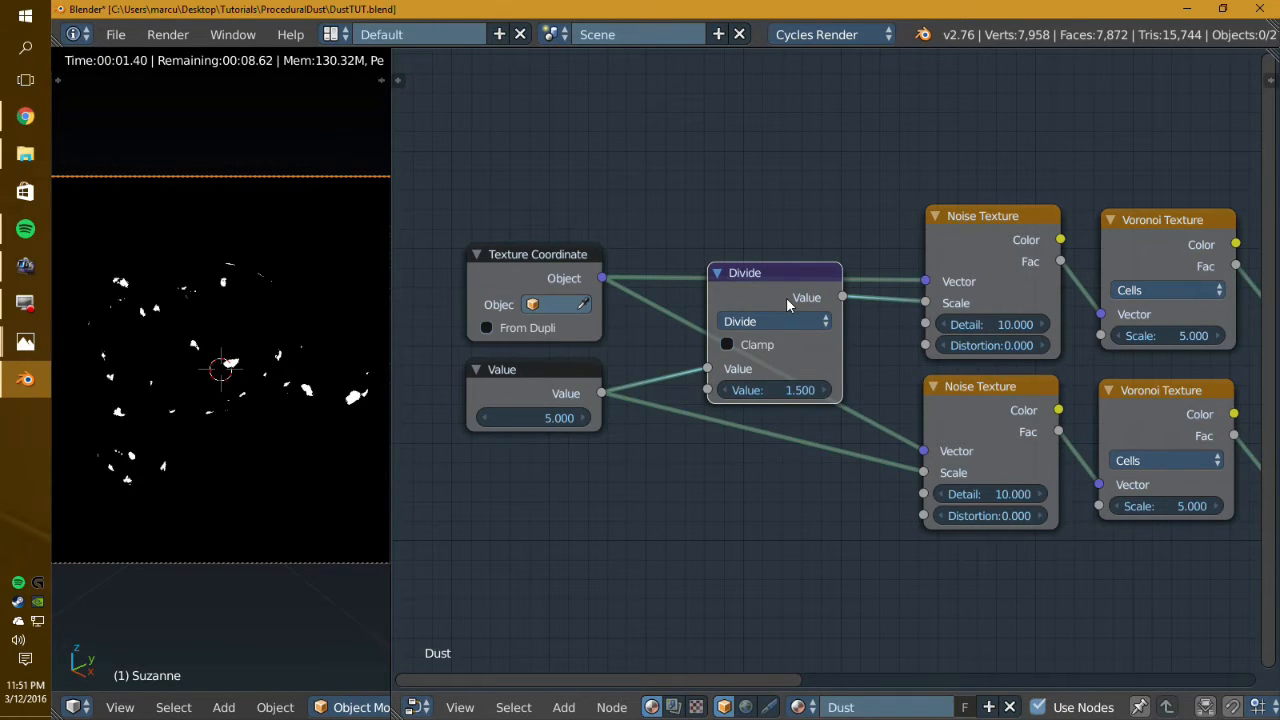
{"action": "key", "text": "h"}
{"action": "left_click_drag", "start_coordinate": [757, 281], "coordinate": [811, 325]}
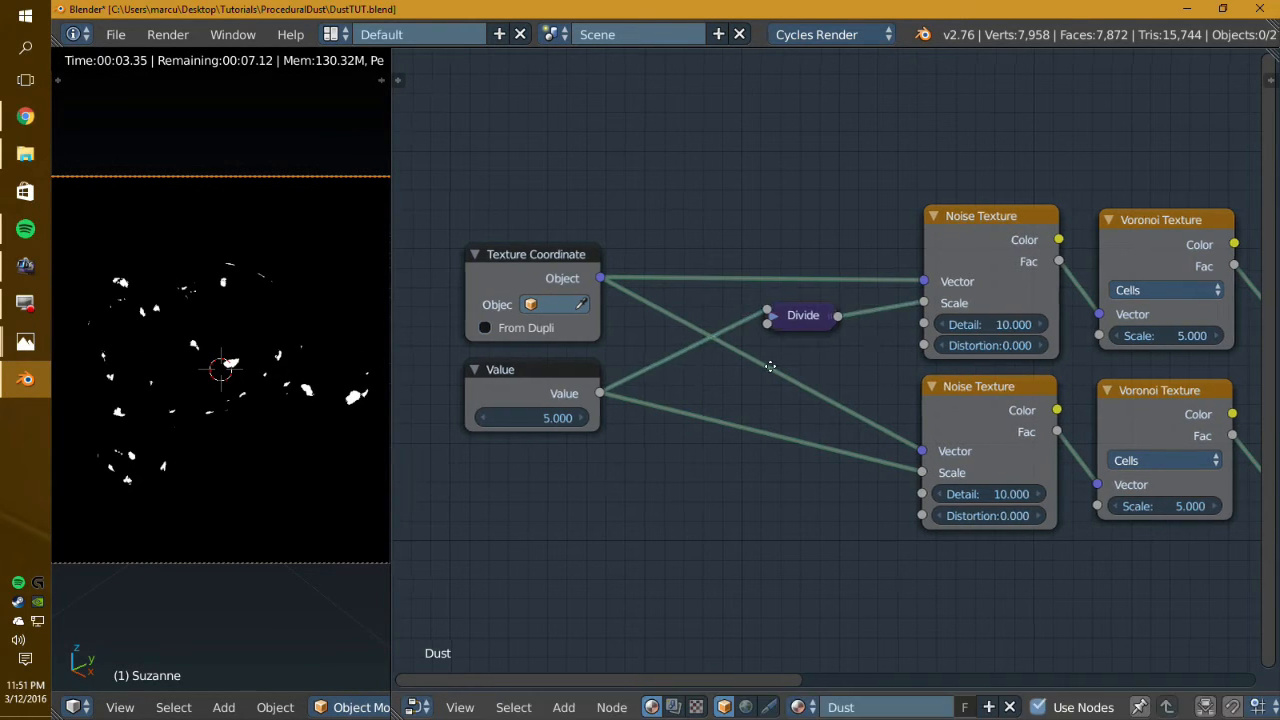
Step: Enable Clamp on both Less Than nodes
{"action": "scroll", "coordinate": [851, 381], "scroll_direction": "down", "scroll_amount": 3}
{"action": "middle_click_drag", "start_coordinate": [1068, 372], "coordinate": [775, 388]}
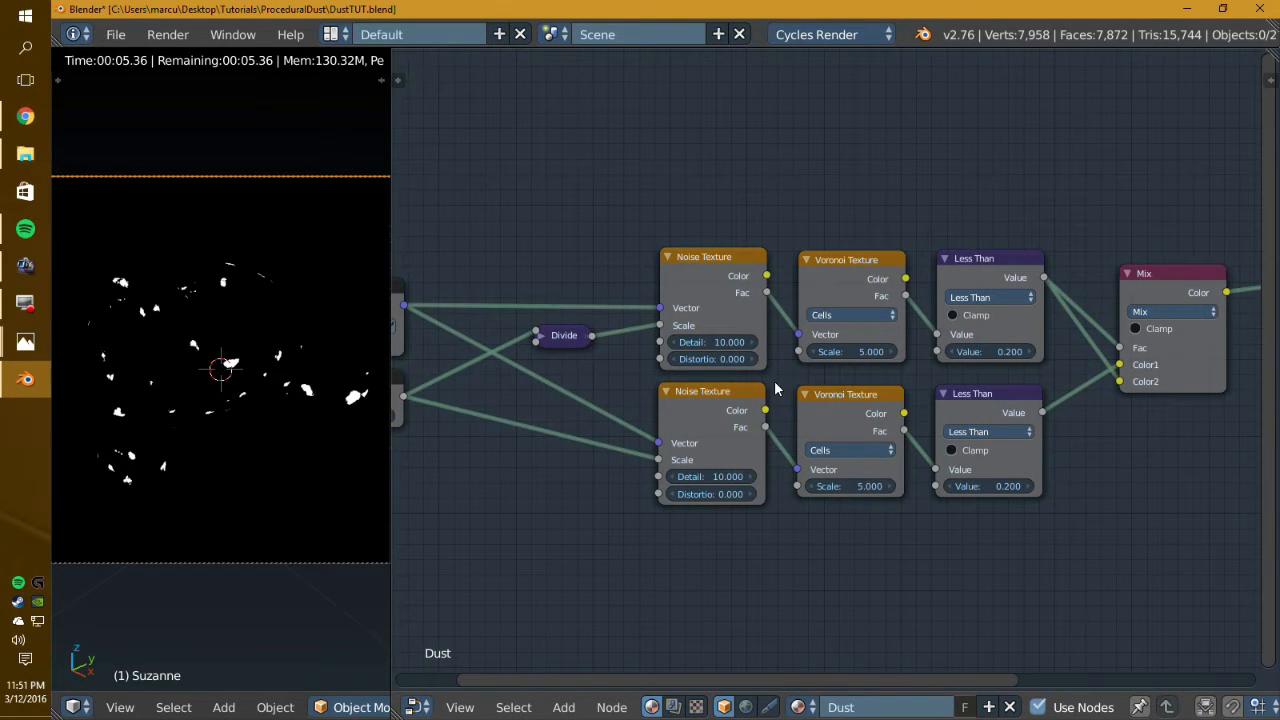
{"action": "middle_click_drag", "start_coordinate": [967, 419], "coordinate": [882, 429]}
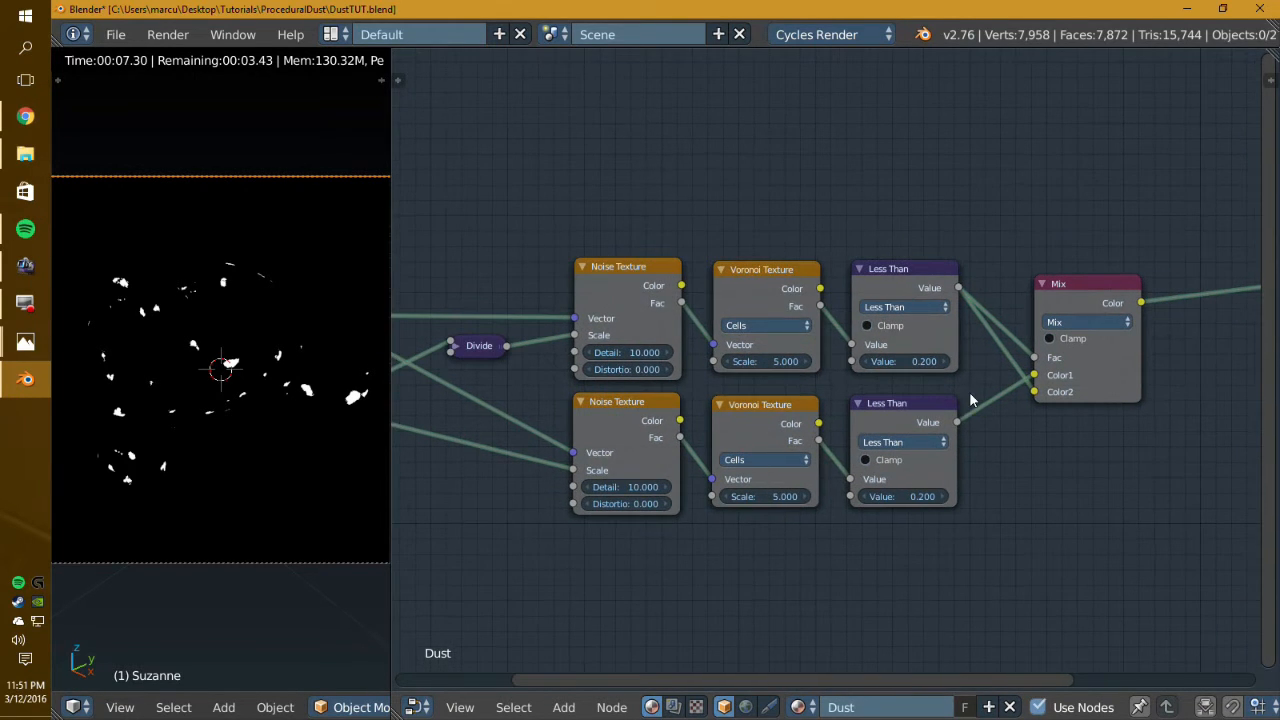
{"action": "scroll", "coordinate": [941, 422], "scroll_direction": "up", "scroll_amount": 2}
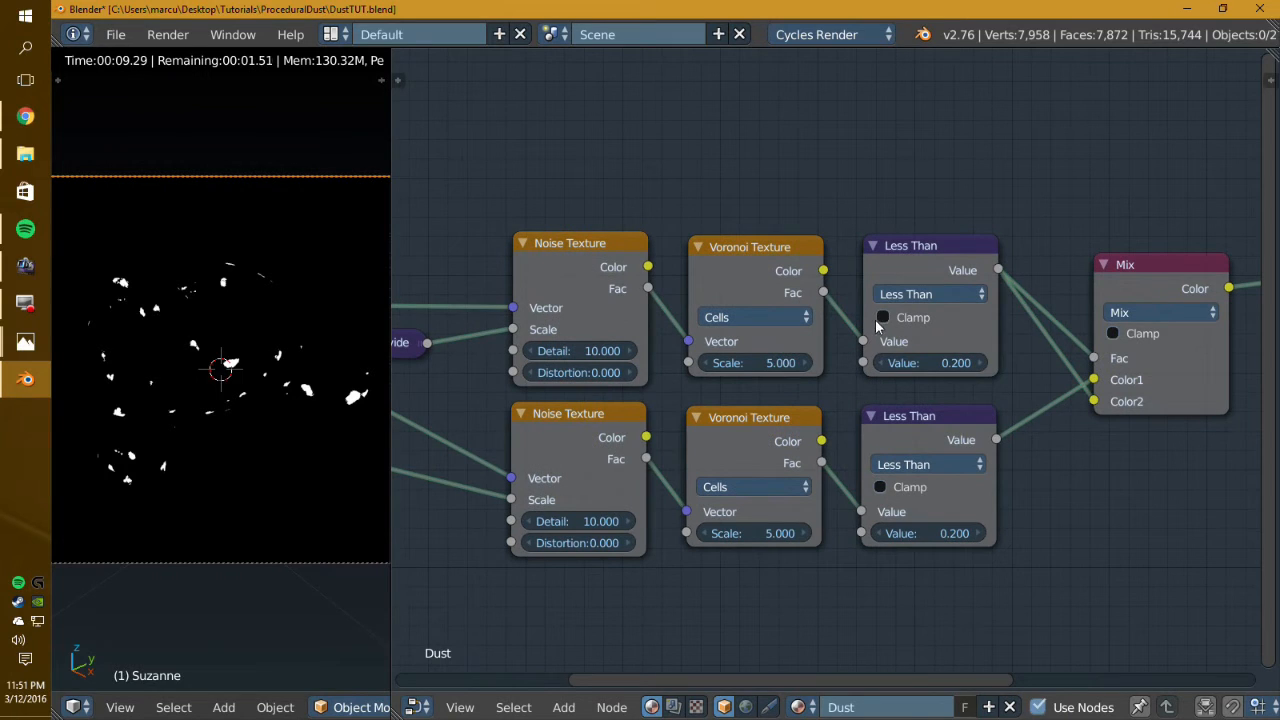
{"action": "left_click", "coordinate": [880, 487]}
Step: Set the lower Less Than node's threshold value to 0.5
{"action": "middle_click_drag", "start_coordinate": [1096, 454], "coordinate": [951, 478]}
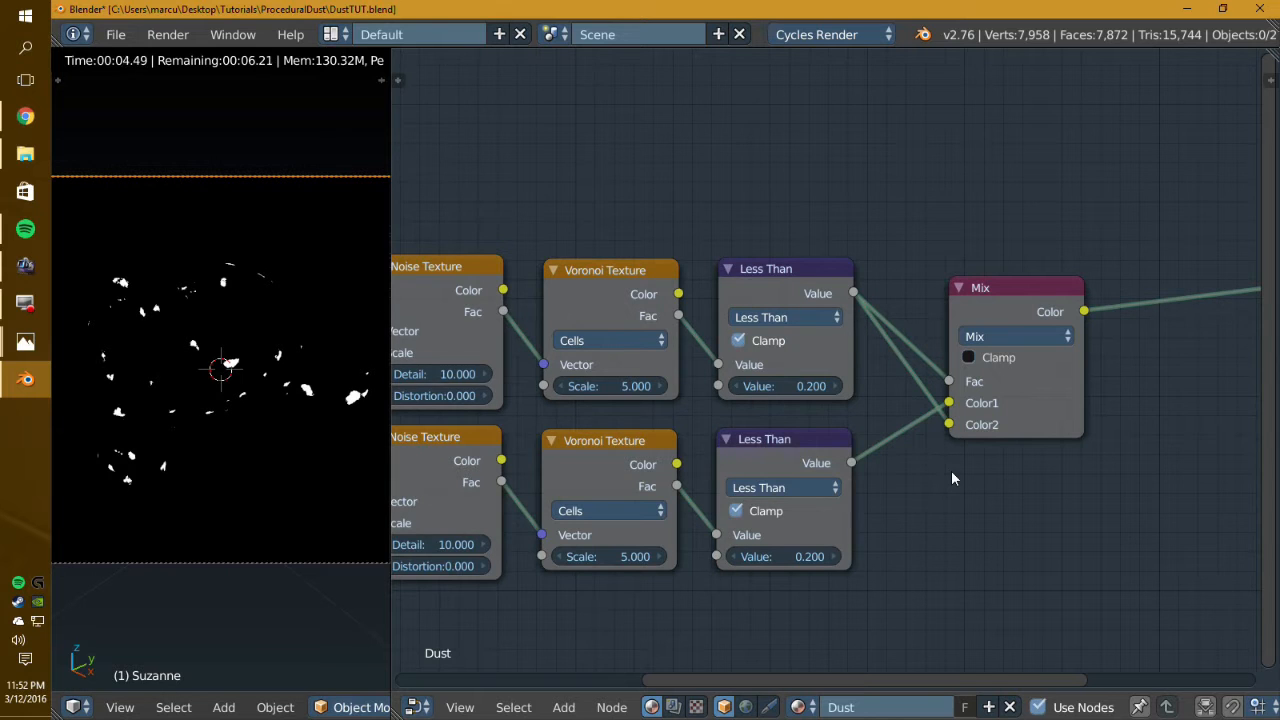
{"action": "scroll", "coordinate": [951, 471], "scroll_direction": "down", "scroll_amount": 3}
{"action": "middle_click_drag", "start_coordinate": [772, 407], "coordinate": [1181, 351]}
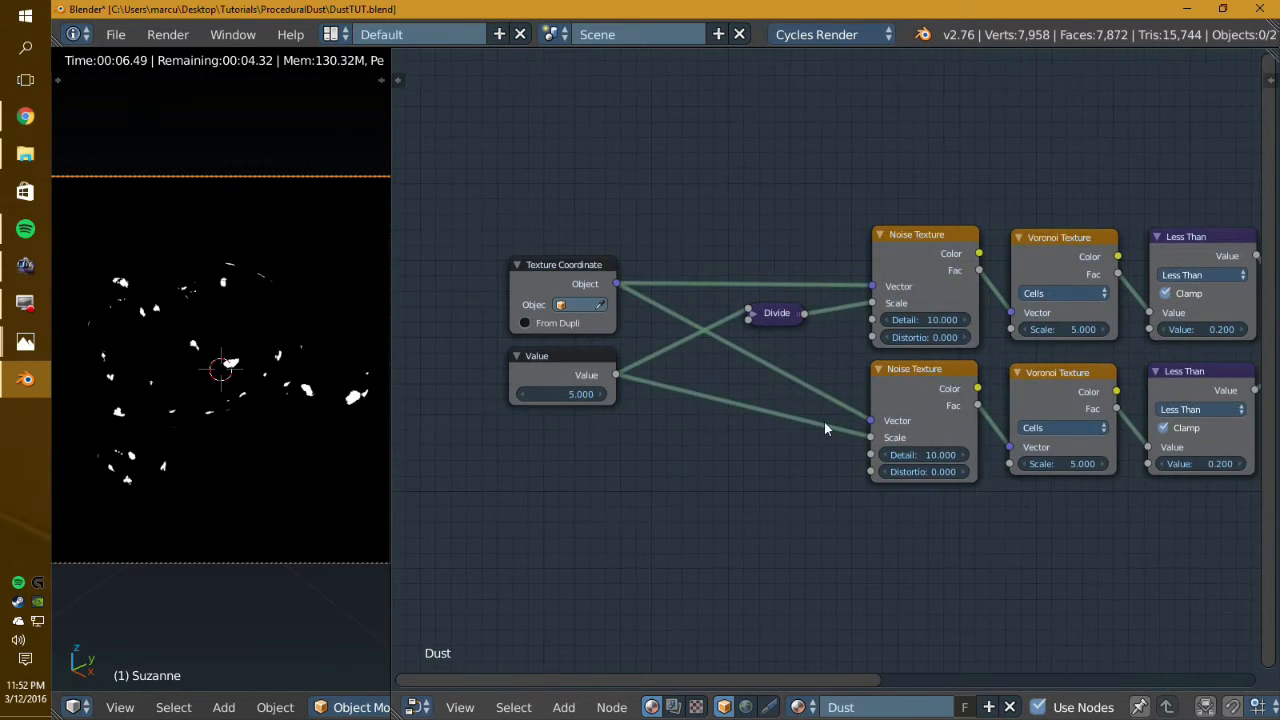
{"action": "scroll", "coordinate": [826, 422], "scroll_direction": "up", "scroll_amount": 2}
{"action": "middle_click_drag", "start_coordinate": [902, 460], "coordinate": [800, 476]}
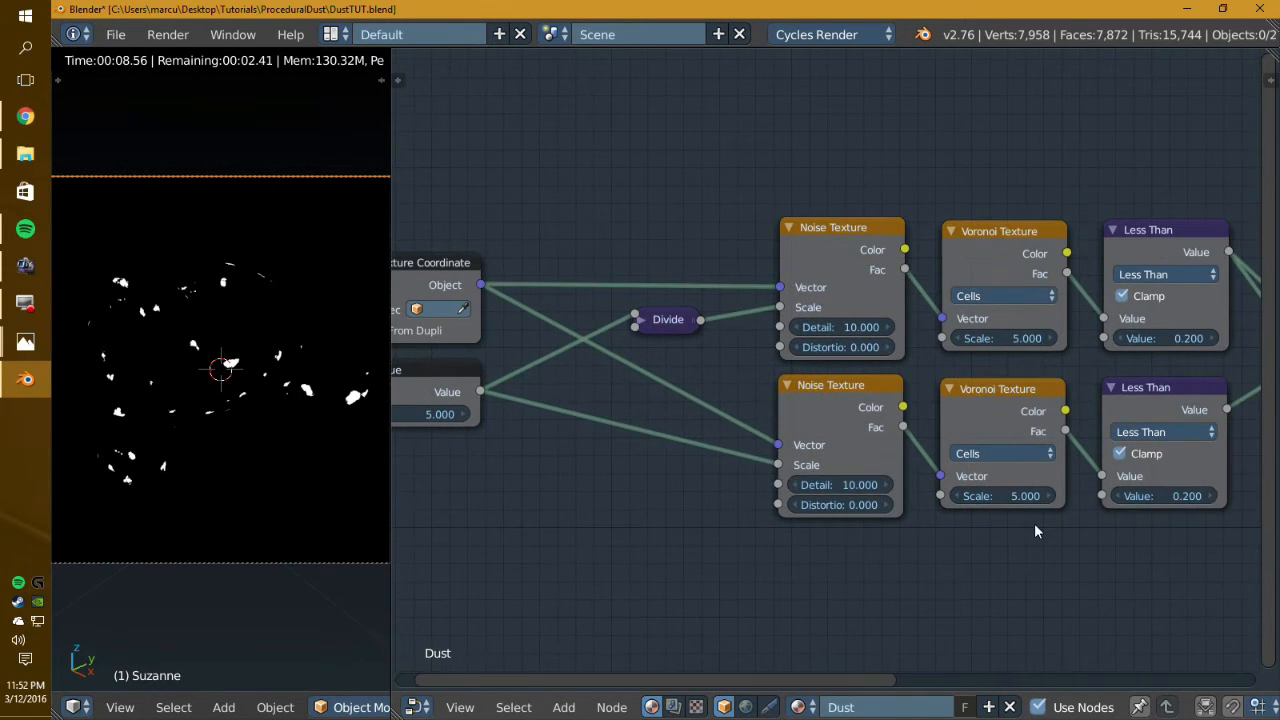
{"action": "middle_click_drag", "start_coordinate": [1135, 526], "coordinate": [1031, 524]}
{"action": "scroll", "coordinate": [1031, 515], "scroll_direction": "right", "scroll_amount": 2, "text": "ctrl"}
{"action": "left_click", "coordinate": [1031, 497]}
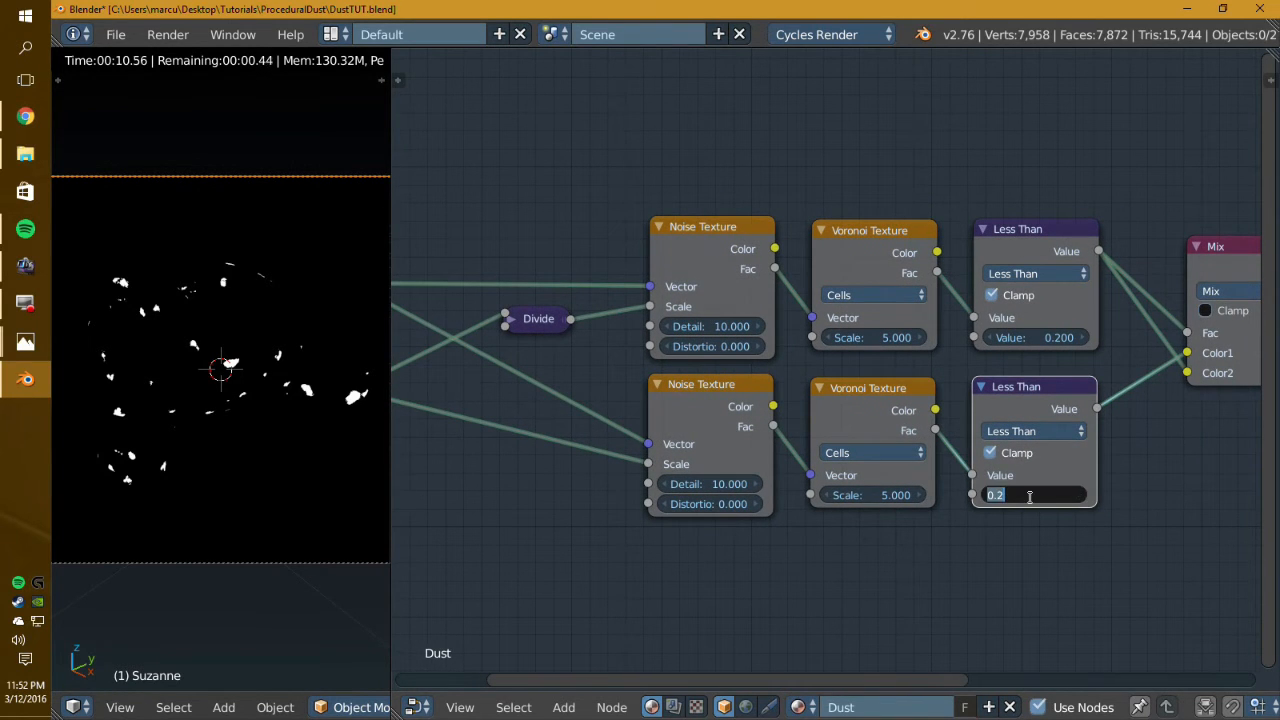
{"action": "type", "text": ".5"}
{"action": "key", "text": "Return"}
Step: Preview both Less Than masks and the Mix output in turn, and move the Mix node closer to the Less Than nodes
{"action": "middle_click_drag", "start_coordinate": [706, 484], "coordinate": [760, 486]}
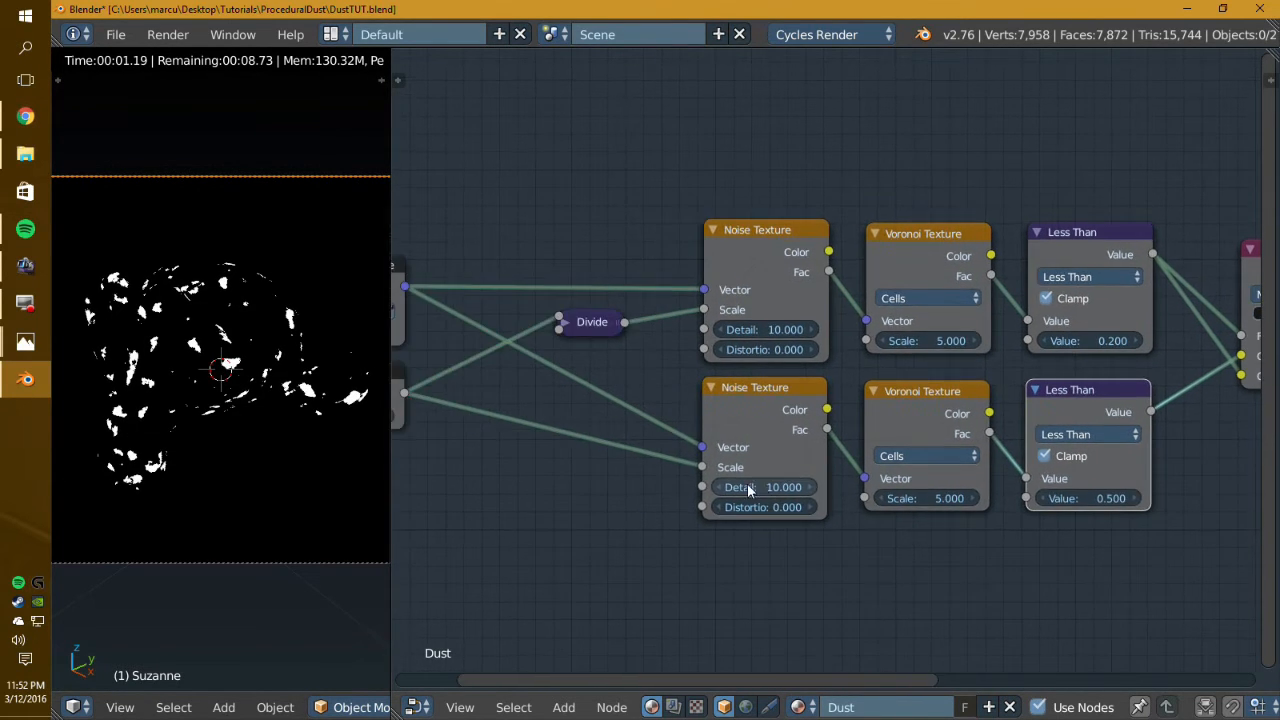
{"action": "scroll", "coordinate": [935, 480], "scroll_direction": "down", "scroll_amount": 1}
{"action": "middle_click_drag", "start_coordinate": [935, 480], "coordinate": [793, 478]}
{"action": "left_click", "coordinate": [886, 260]}
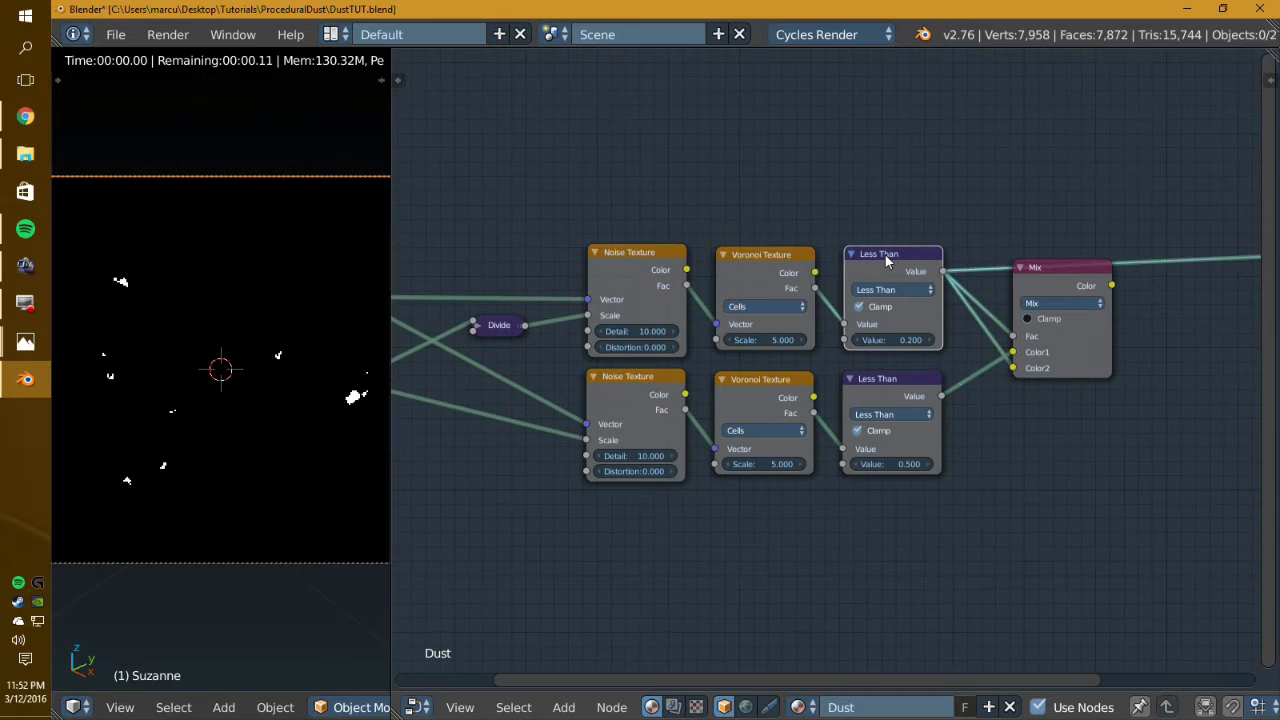
{"action": "left_click", "coordinate": [866, 402], "text": "ctrl+shift"}
{"action": "left_click", "coordinate": [1068, 280], "text": "ctrl+shift"}
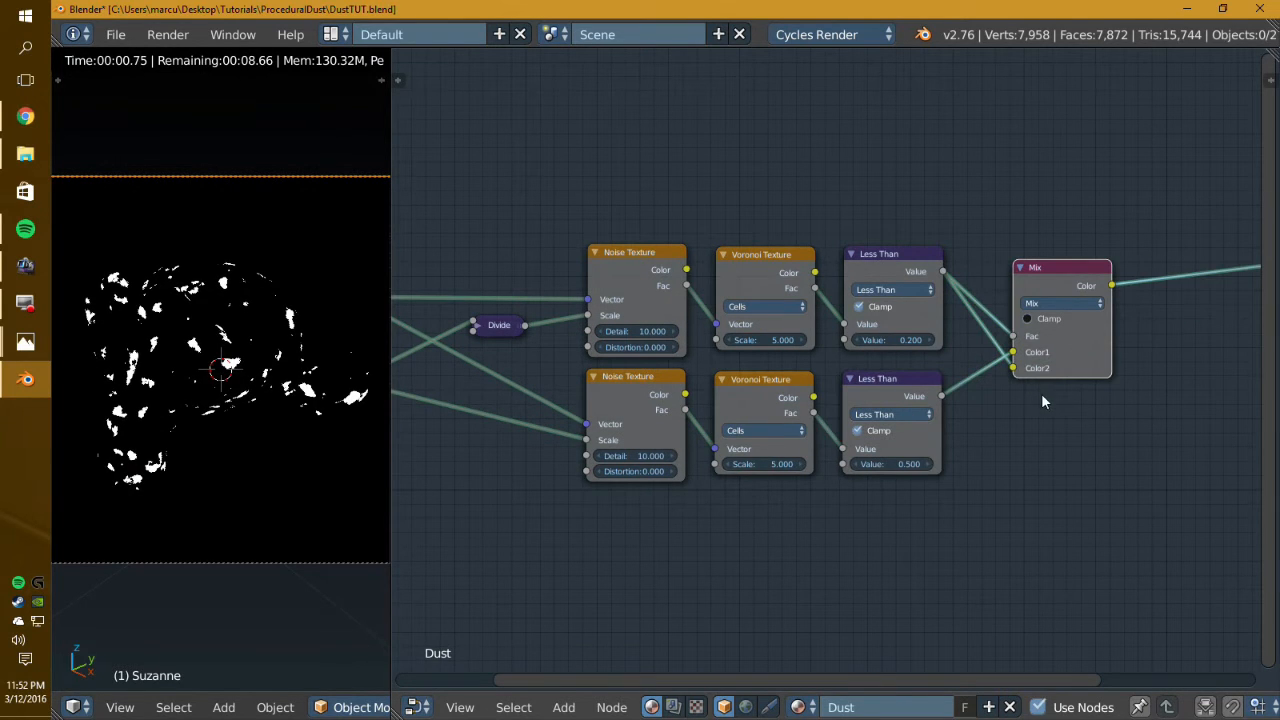
{"action": "left_click_drag", "start_coordinate": [1053, 283], "coordinate": [1014, 252]}
Step: Try noise scales of 20 and 3000 in the Value node, and restore it to 5
{"action": "middle_click_drag", "start_coordinate": [651, 435], "coordinate": [854, 415]}
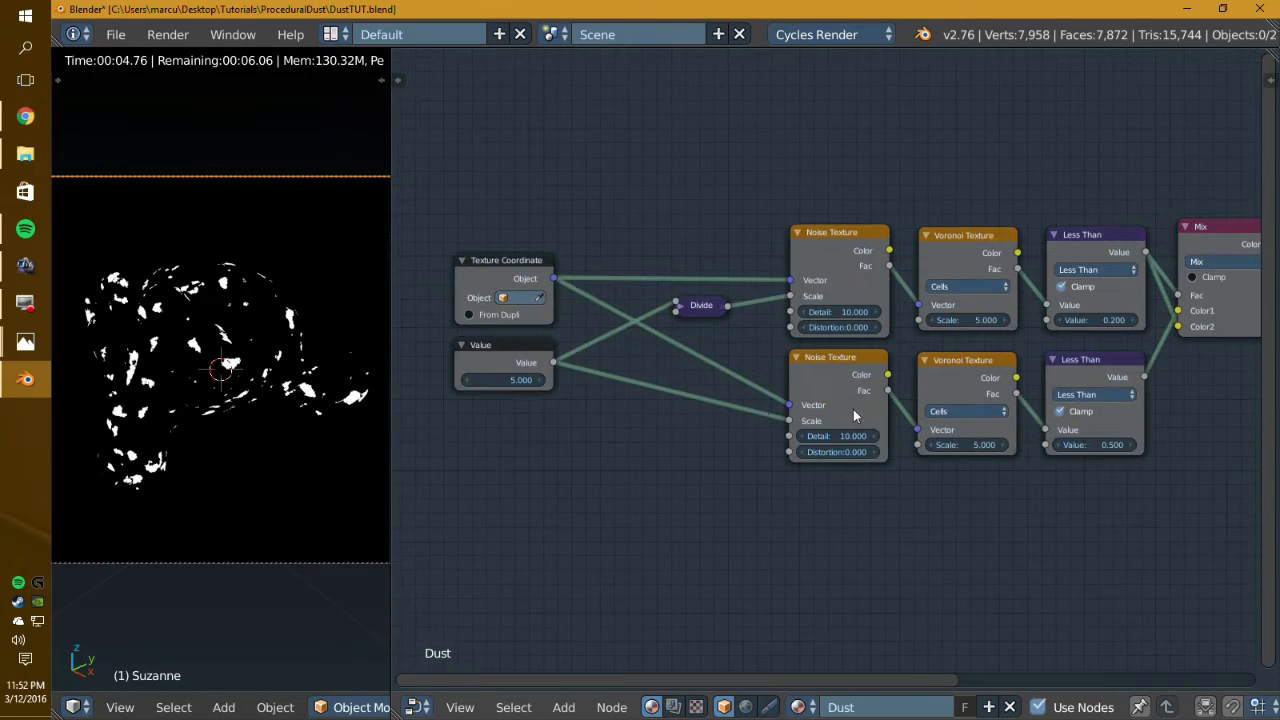
{"action": "middle_click_drag", "start_coordinate": [633, 417], "coordinate": [704, 398]}
{"action": "scroll", "coordinate": [681, 388], "scroll_direction": "up", "scroll_amount": 2}
{"action": "middle_click_drag", "start_coordinate": [912, 396], "coordinate": [839, 408]}
{"action": "key", "text": "Return"}
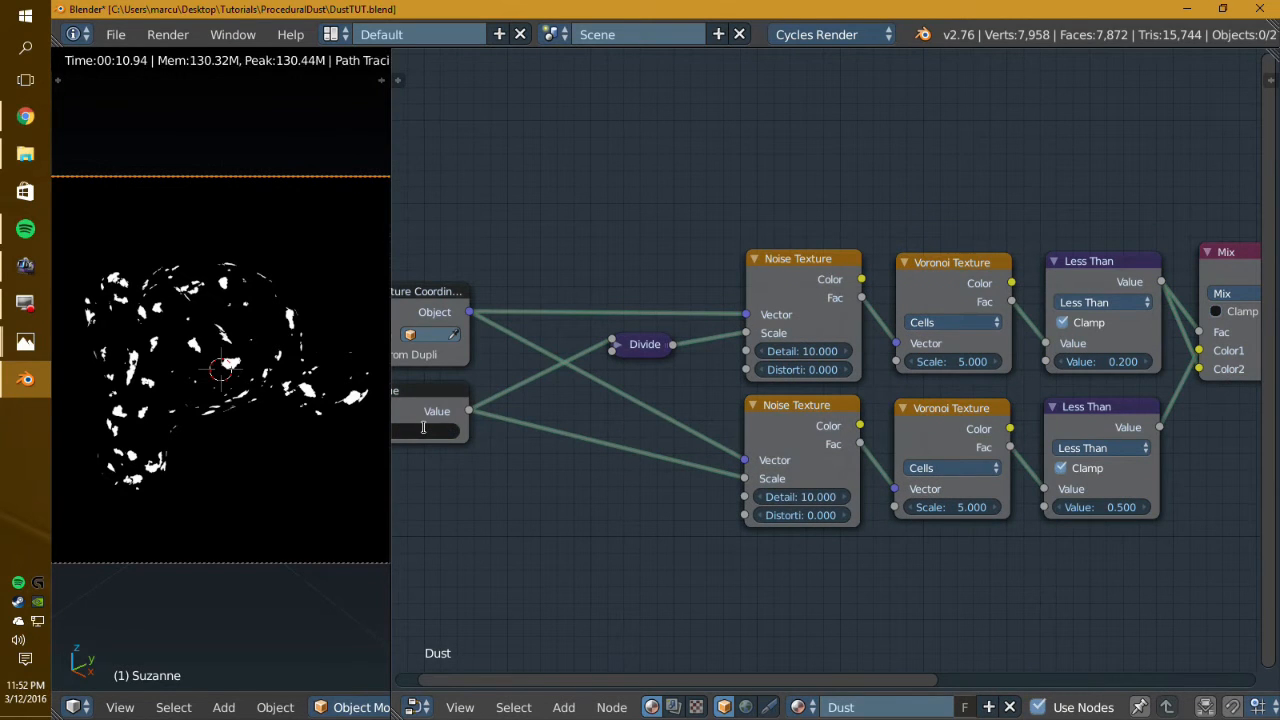
{"action": "middle_click_drag", "start_coordinate": [419, 495], "coordinate": [529, 479]}
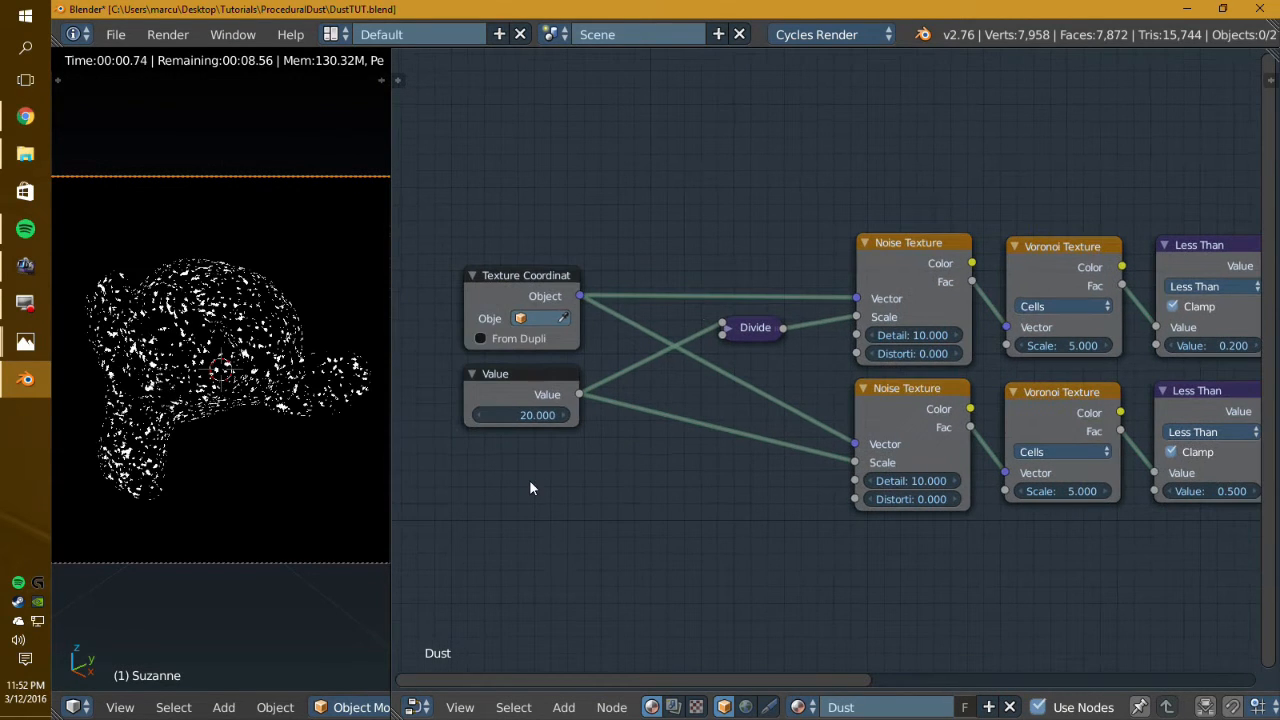
{"action": "left_click", "coordinate": [507, 414]}
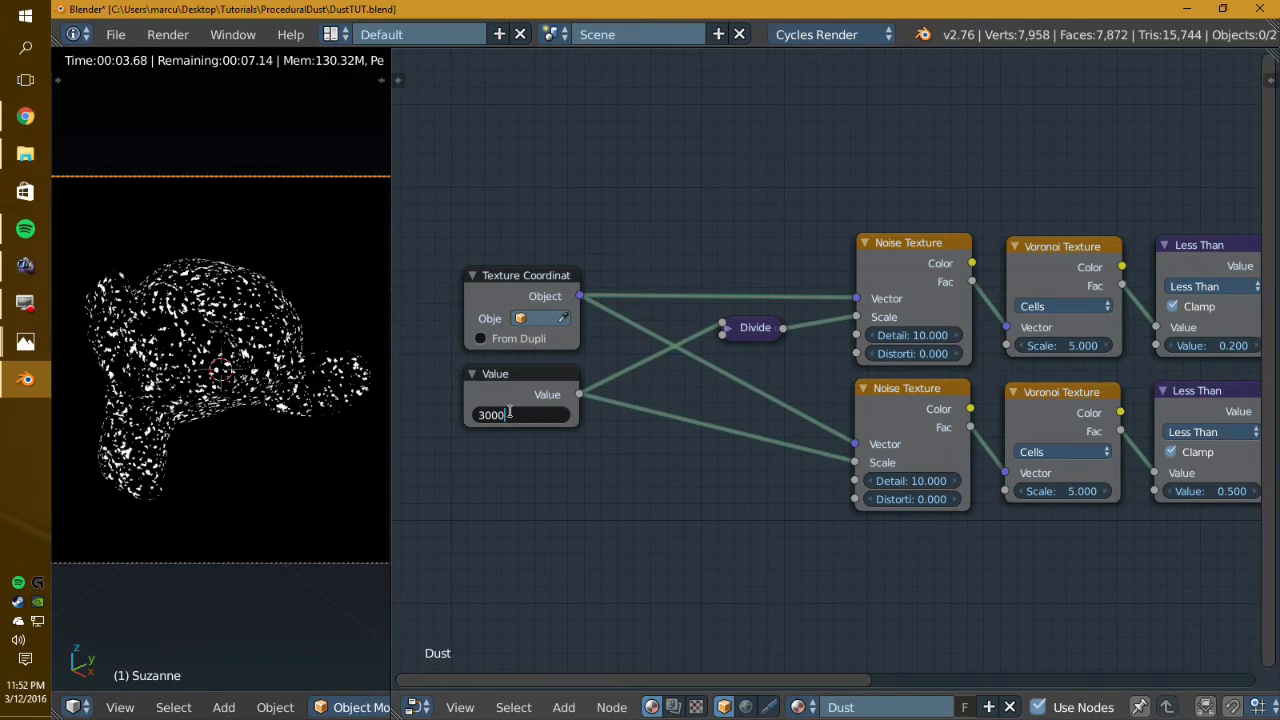
{"action": "key", "text": "Return"}
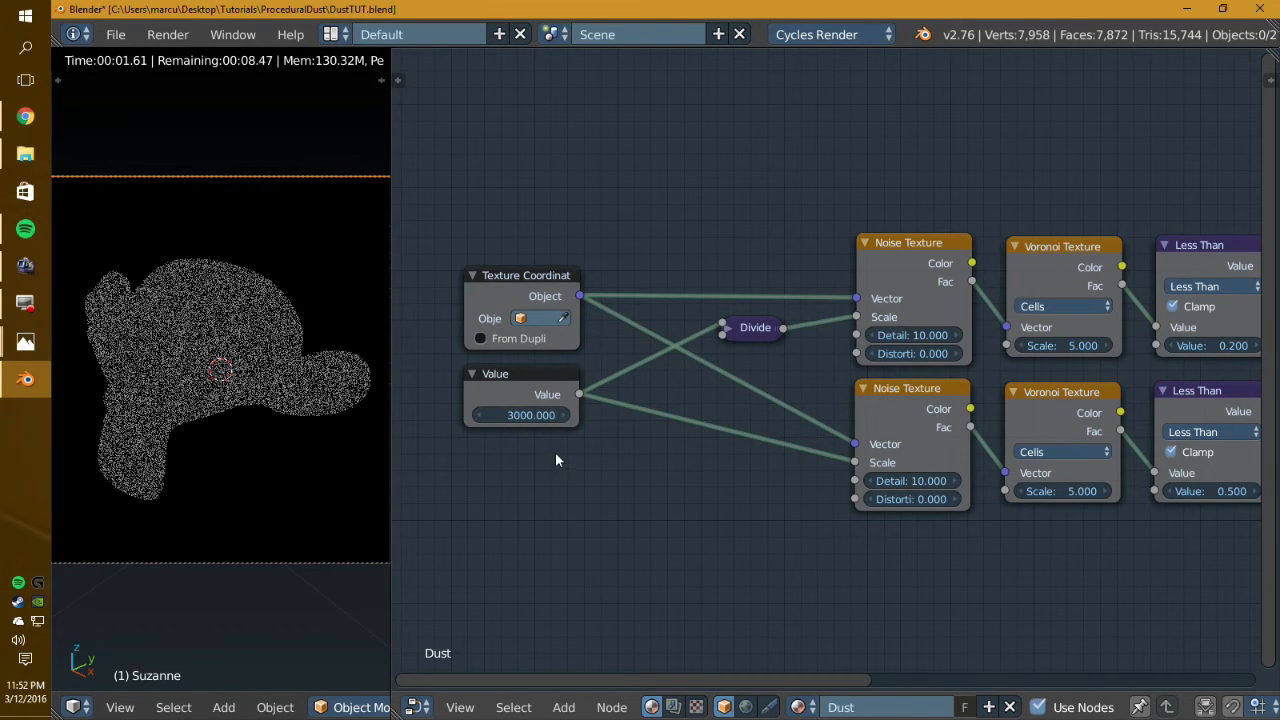
{"action": "left_click", "coordinate": [515, 414]}
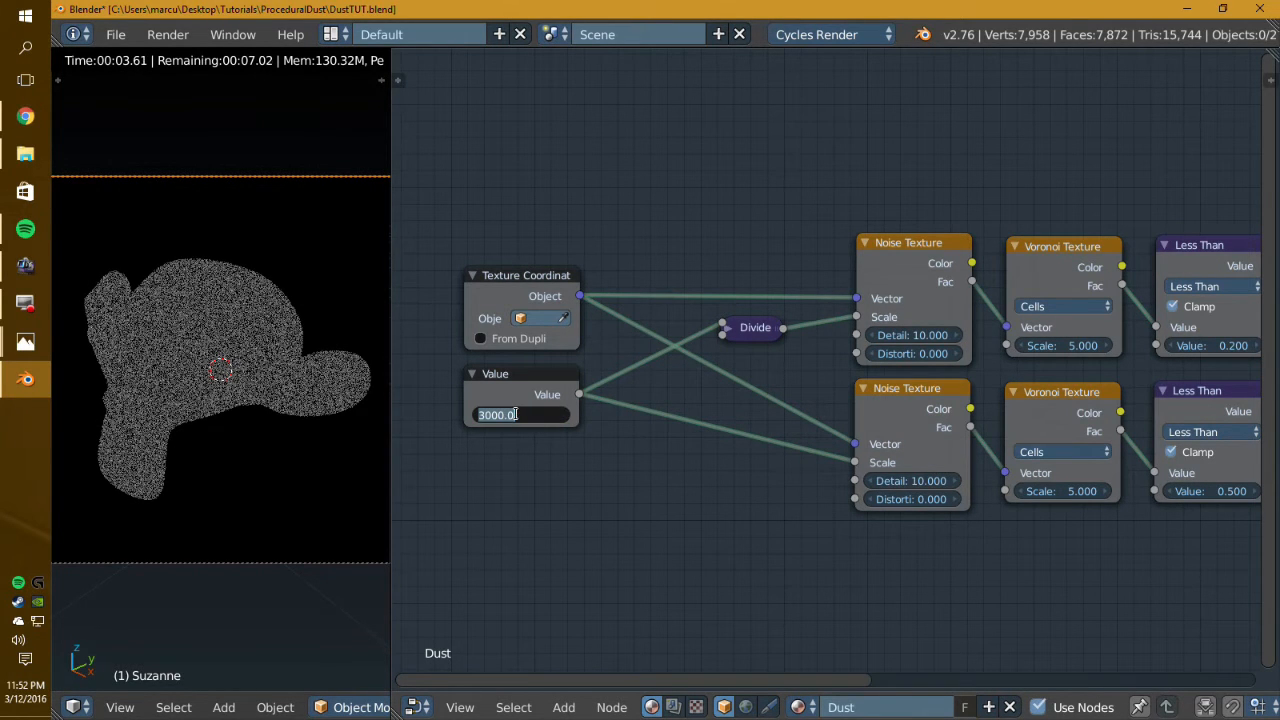
{"action": "key", "text": "Return"}
Step: Set the Value node that drives both noise scales to 10
{"action": "left_click", "coordinate": [515, 414]}
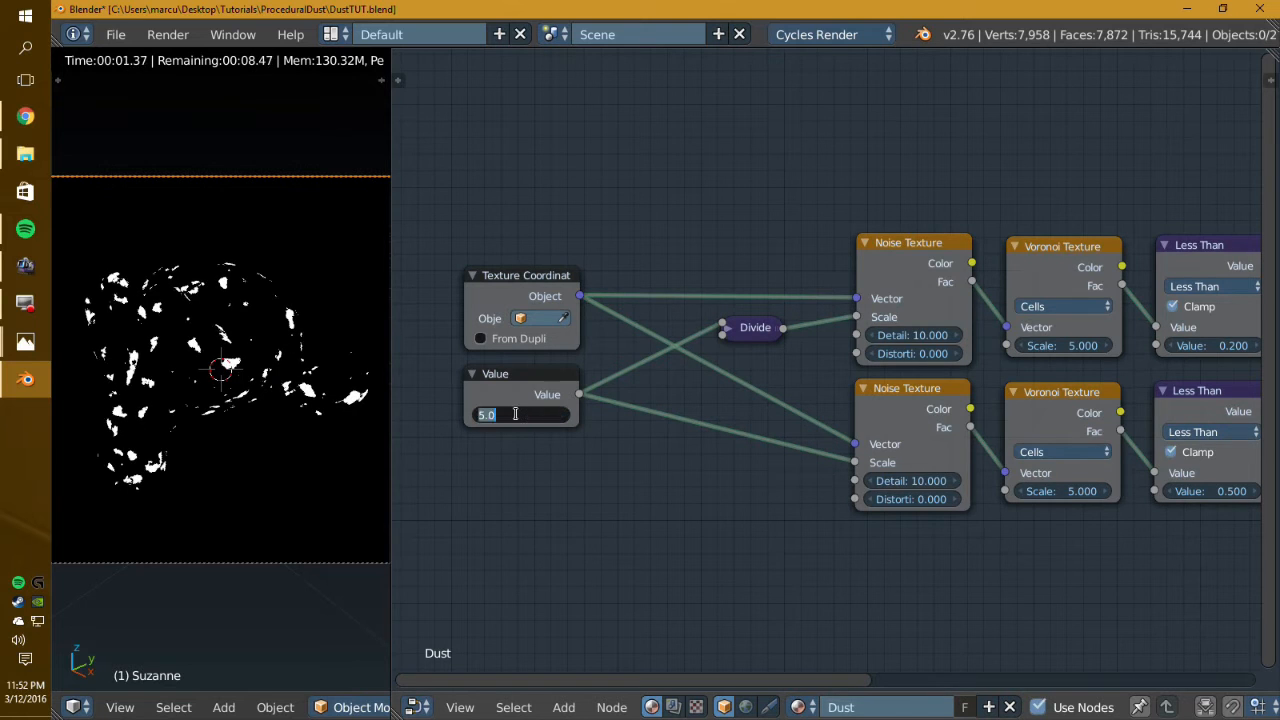
{"action": "type", "text": "10"}
{"action": "key", "text": "Return"}
Step: Widen the gap between the Mix node and the output nodes, and place the Dialectic group node inside it
{"action": "middle_click_drag", "start_coordinate": [1152, 418], "coordinate": [851, 452]}
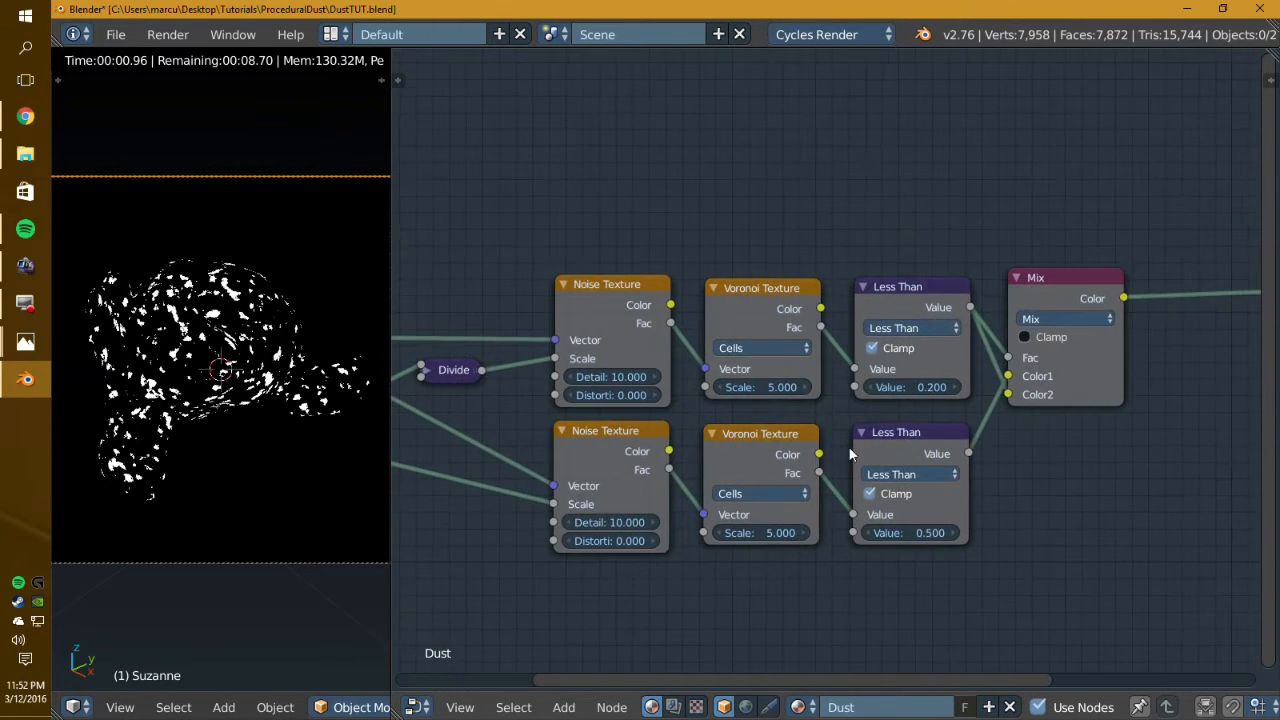
{"action": "scroll", "coordinate": [852, 453], "scroll_direction": "down", "scroll_amount": 2}
{"action": "middle_click_drag", "start_coordinate": [971, 440], "coordinate": [865, 486]}
{"action": "middle_click_drag", "start_coordinate": [1073, 431], "coordinate": [710, 394]}
{"action": "scroll", "coordinate": [710, 394], "scroll_direction": "down", "scroll_amount": 3}
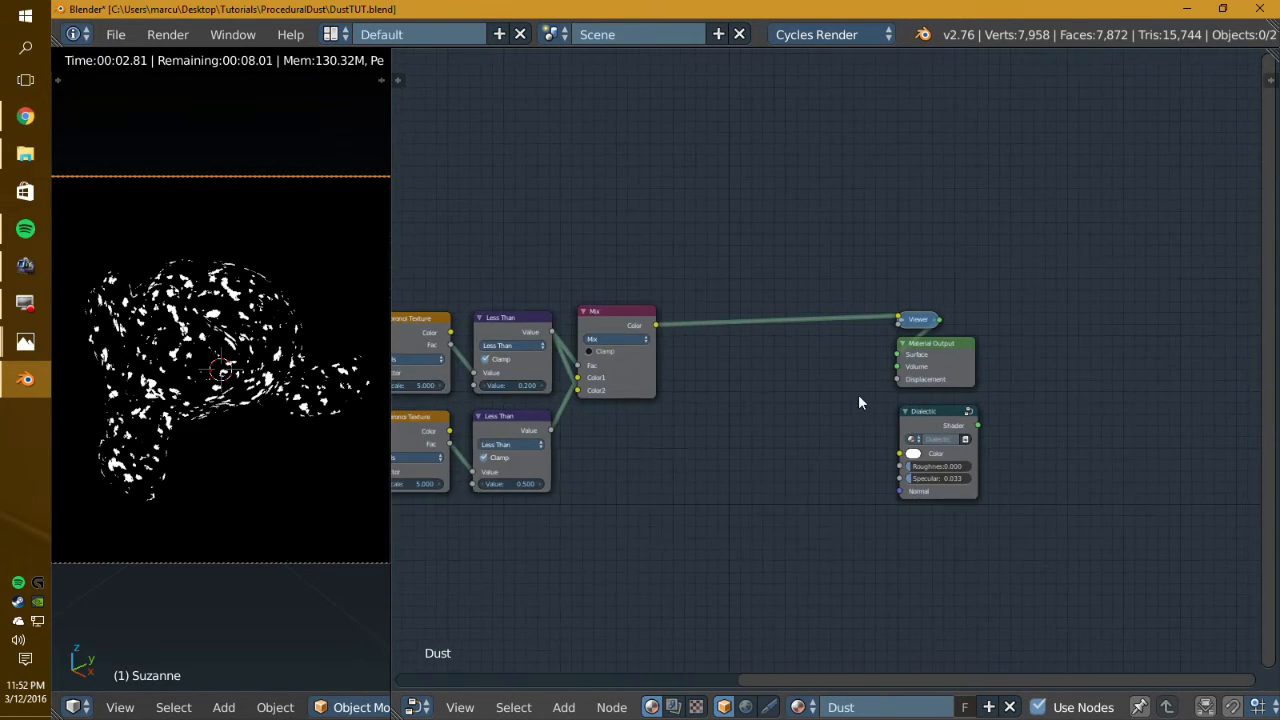
{"action": "middle_click_drag", "start_coordinate": [862, 403], "coordinate": [1076, 424]}
{"action": "scroll", "coordinate": [1066, 371], "scroll_direction": "down", "scroll_amount": 3}
{"action": "left_click_drag", "start_coordinate": [1023, 266], "coordinate": [517, 489]}
{"action": "key", "text": "g"}
{"action": "left_click", "coordinate": [1120, 416]}
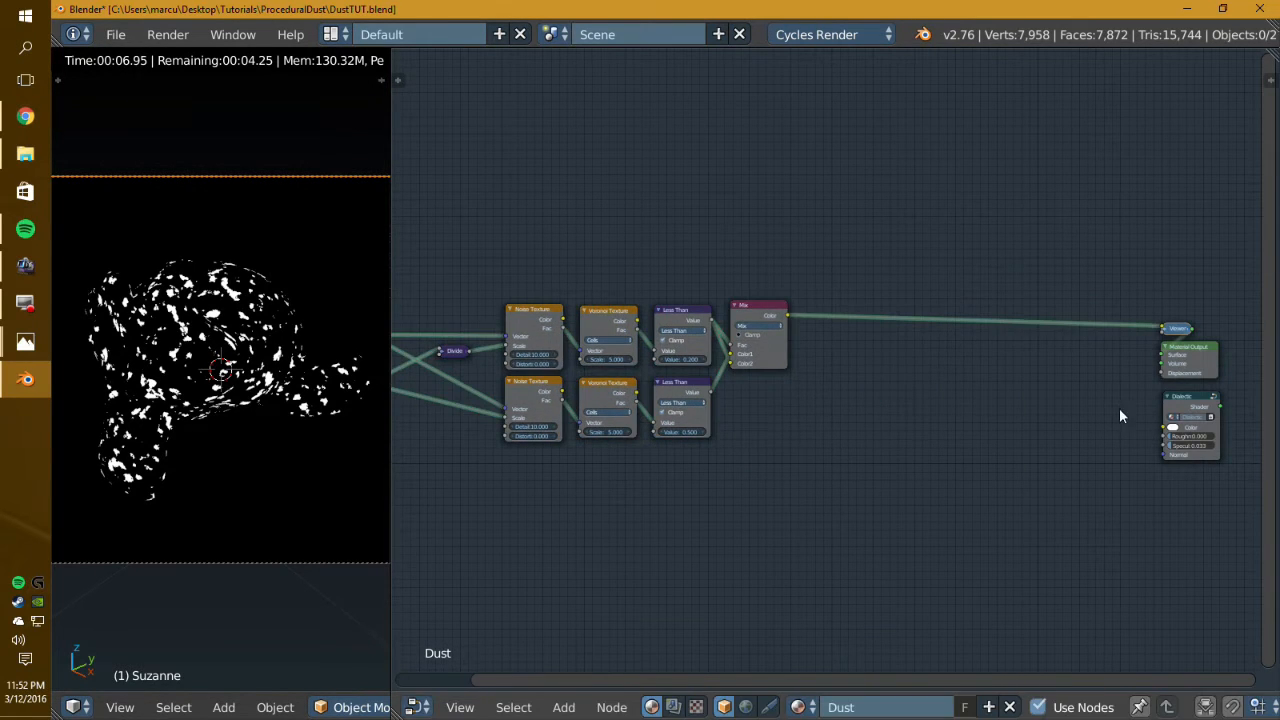
{"action": "left_click_drag", "start_coordinate": [1188, 405], "coordinate": [954, 390]}
Step: Add a Mix Shader before the Material Output and connect the Dialectic node's Shader output to its second shader input
{"action": "scroll", "coordinate": [1040, 394], "scroll_direction": "up", "scroll_amount": 2}
{"action": "middle_click_drag", "start_coordinate": [1040, 394], "coordinate": [920, 400]}
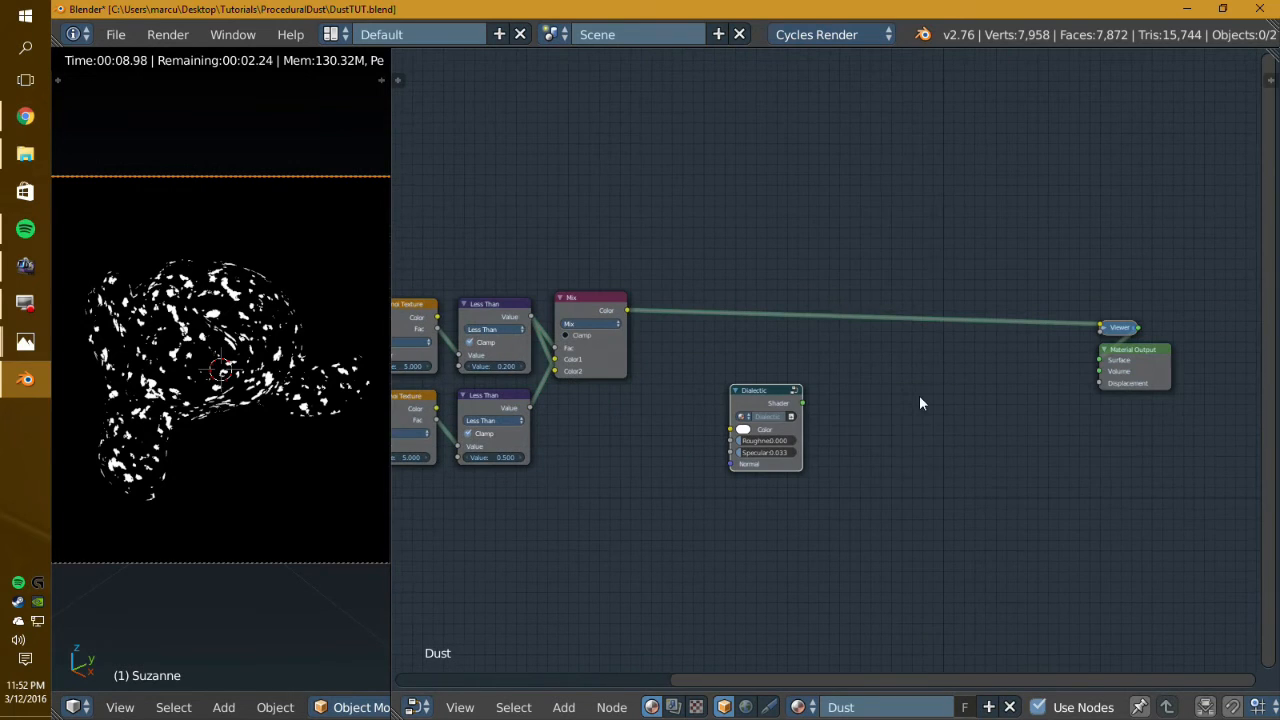
{"action": "key", "text": "shift+a"}
{"action": "mouse_move", "coordinate": [880, 308]}
{"action": "left_click", "coordinate": [980, 306]}
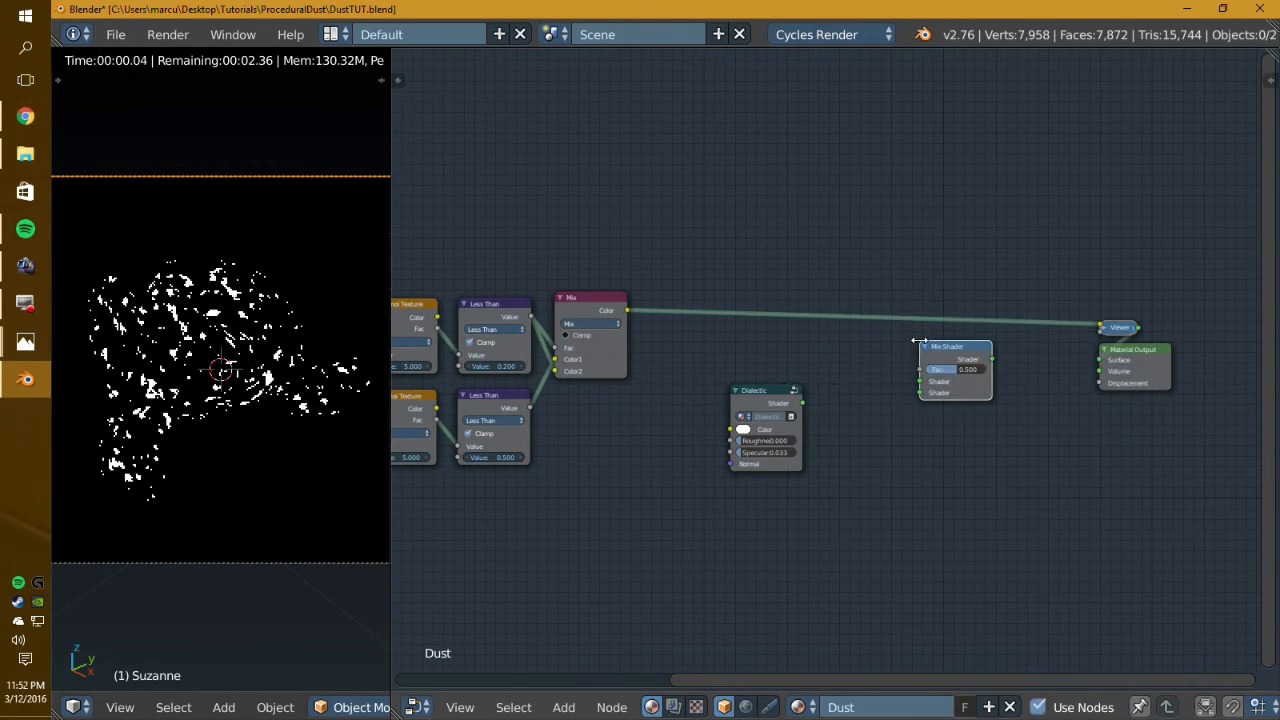
{"action": "left_click_drag", "start_coordinate": [805, 410], "coordinate": [919, 381]}
Step: Add a Diffuse BSDF below the Dialectic node, connect it to the Mix Shader's first shader input, and route the Mix Shader to the Material Output
{"action": "key", "text": "shift+a"}
{"action": "mouse_move", "coordinate": [860, 426]}
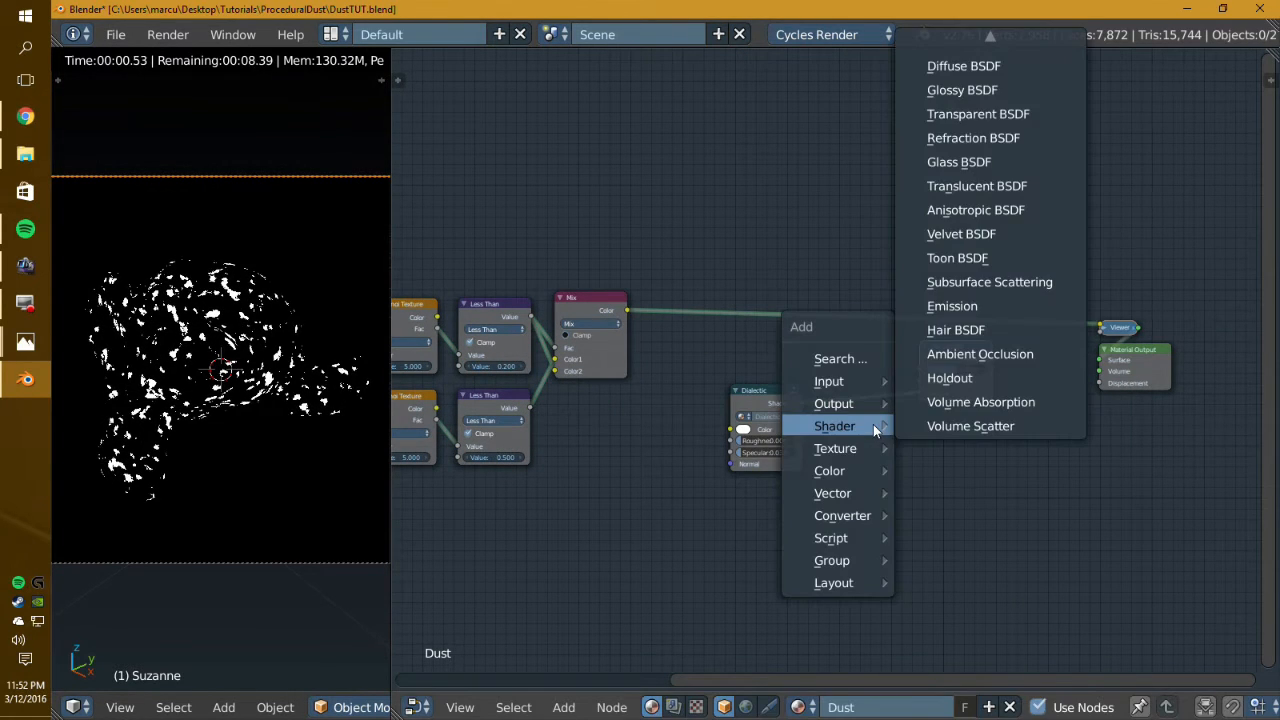
{"action": "left_click", "coordinate": [955, 66]}
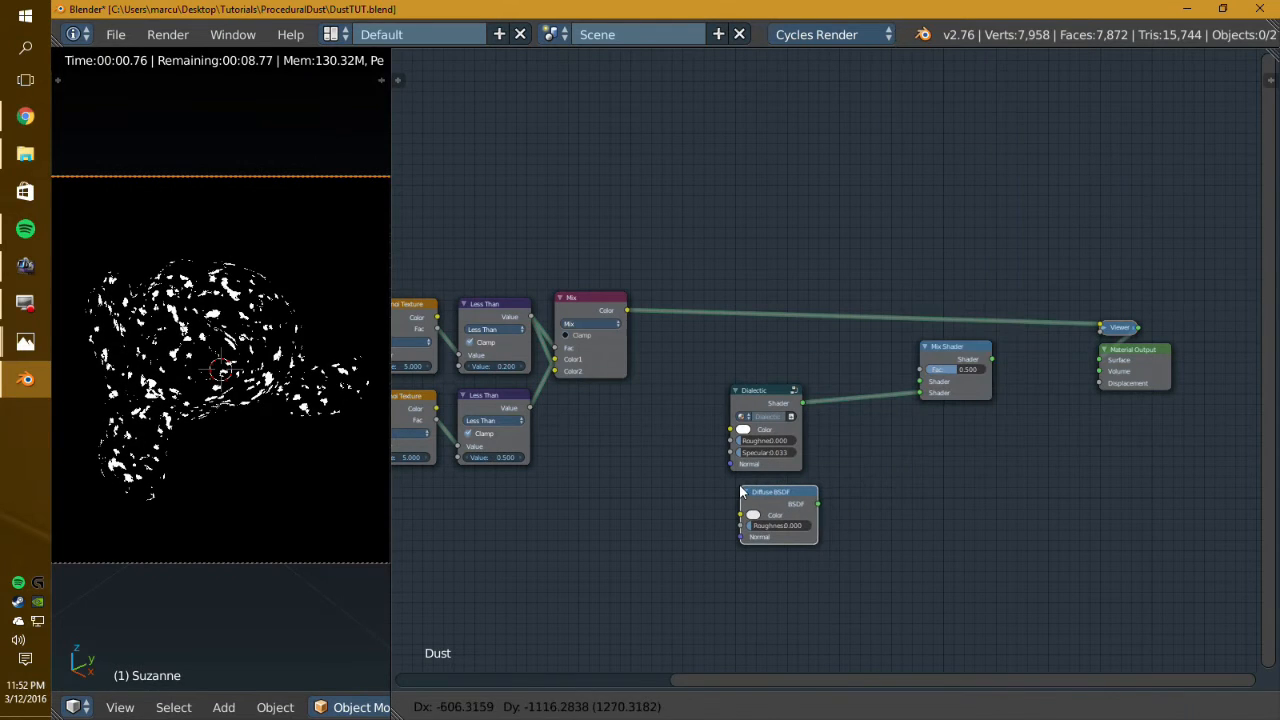
{"action": "left_click", "coordinate": [818, 508]}
{"action": "left_click_drag", "start_coordinate": [817, 503], "coordinate": [919, 389]}
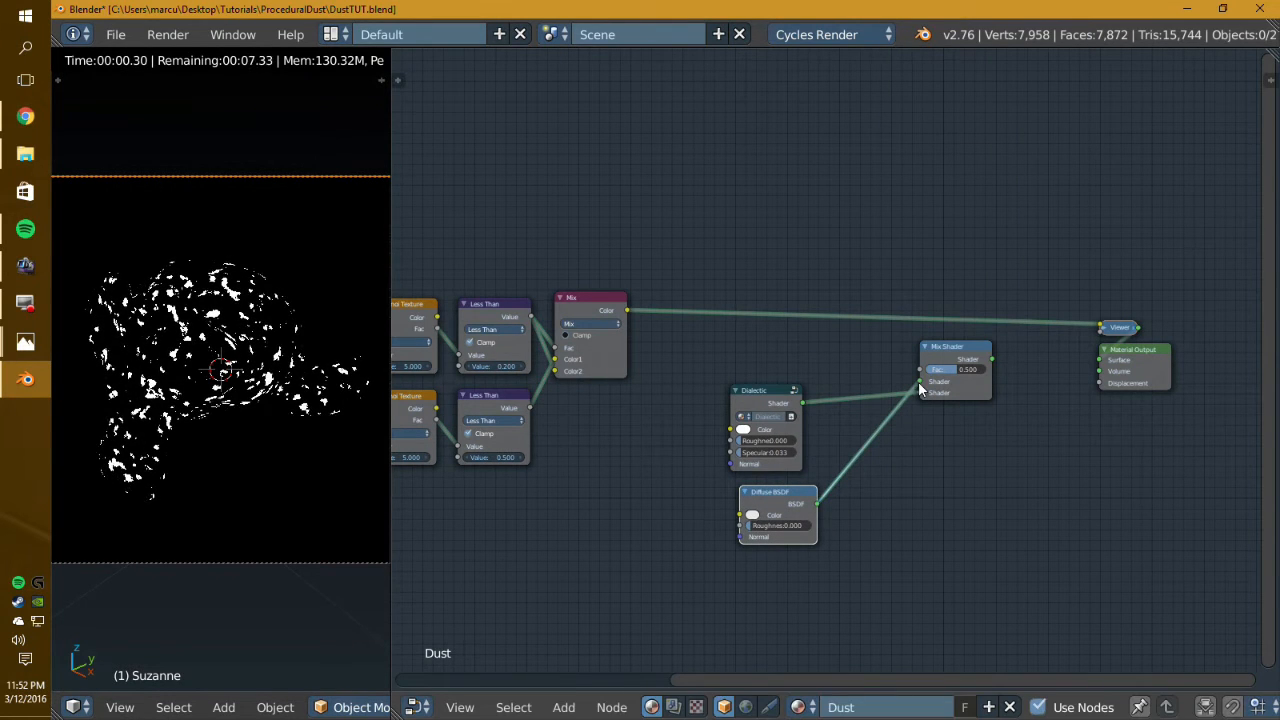
{"action": "left_click", "coordinate": [962, 360], "text": "ctrl+shift"}
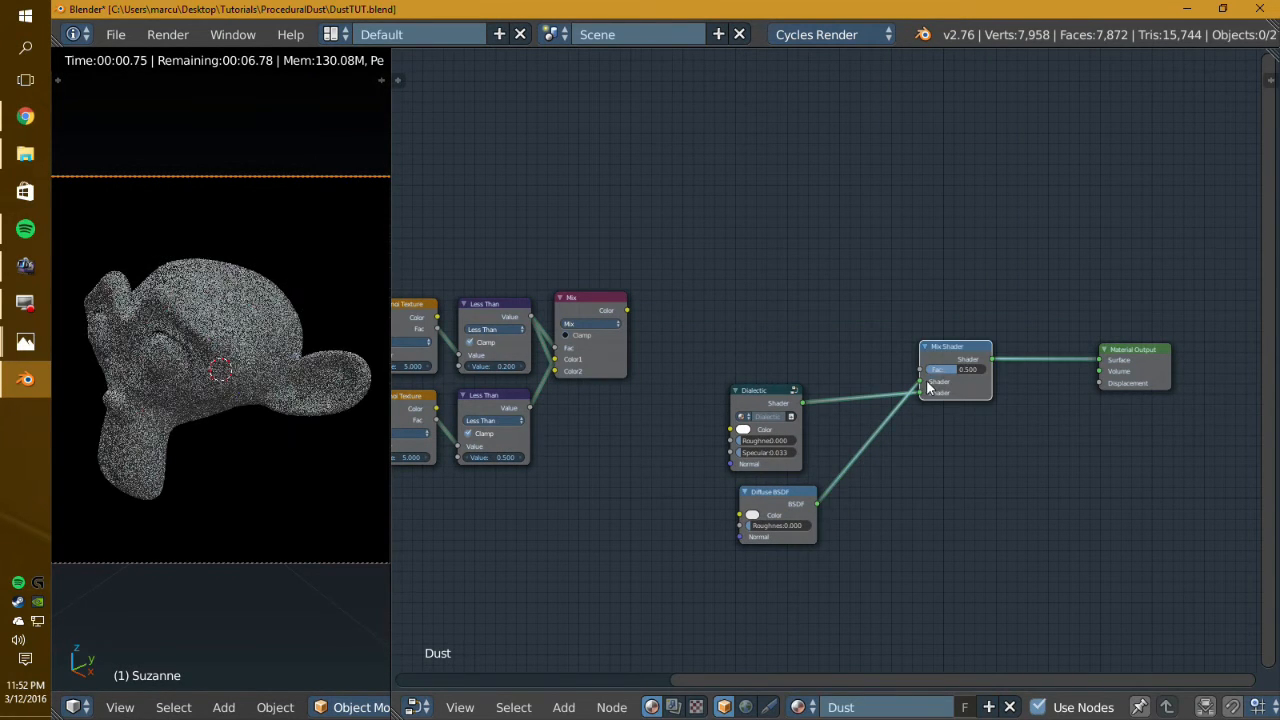
Step: Swap the Mix Shader's two shader inputs and connect the mask Mix node's Color output to its Fac input
{"action": "left_click_drag", "start_coordinate": [922, 381], "coordinate": [923, 393]}
{"action": "scroll", "coordinate": [852, 428], "scroll_direction": "up", "scroll_amount": 2}
{"action": "middle_click_drag", "start_coordinate": [811, 419], "coordinate": [825, 427]}
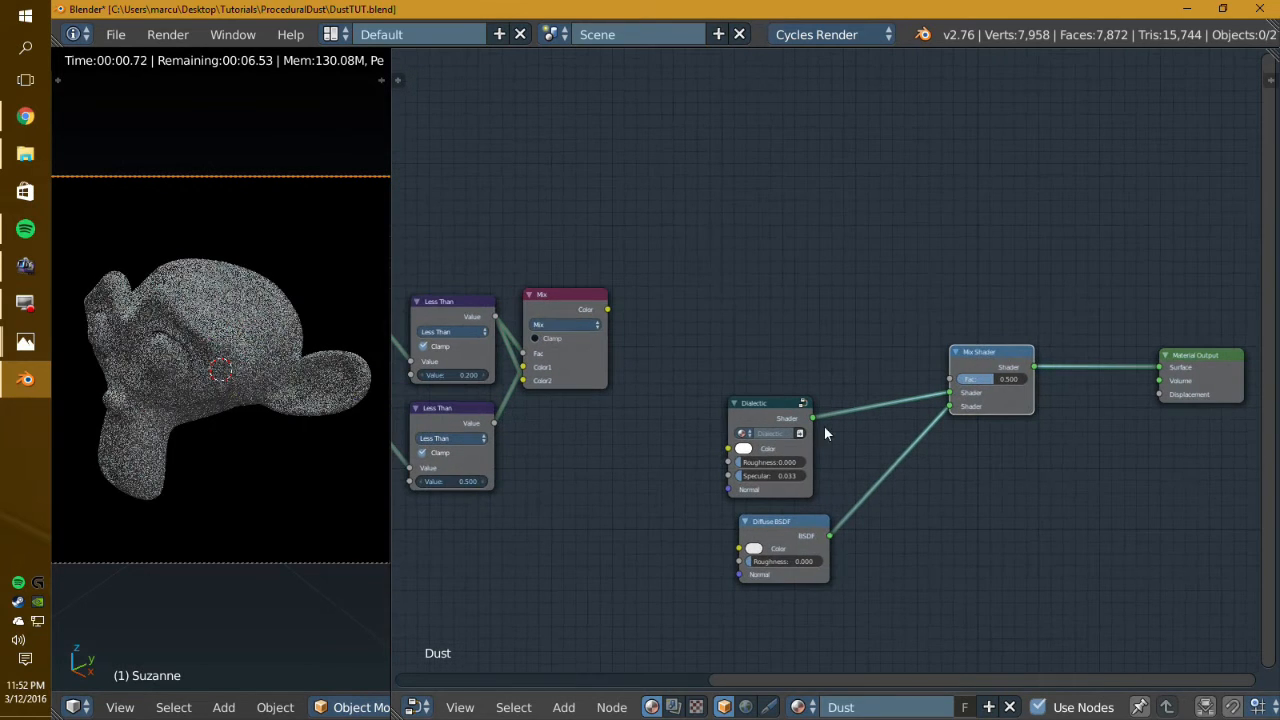
{"action": "left_click_drag", "start_coordinate": [607, 310], "coordinate": [940, 407]}
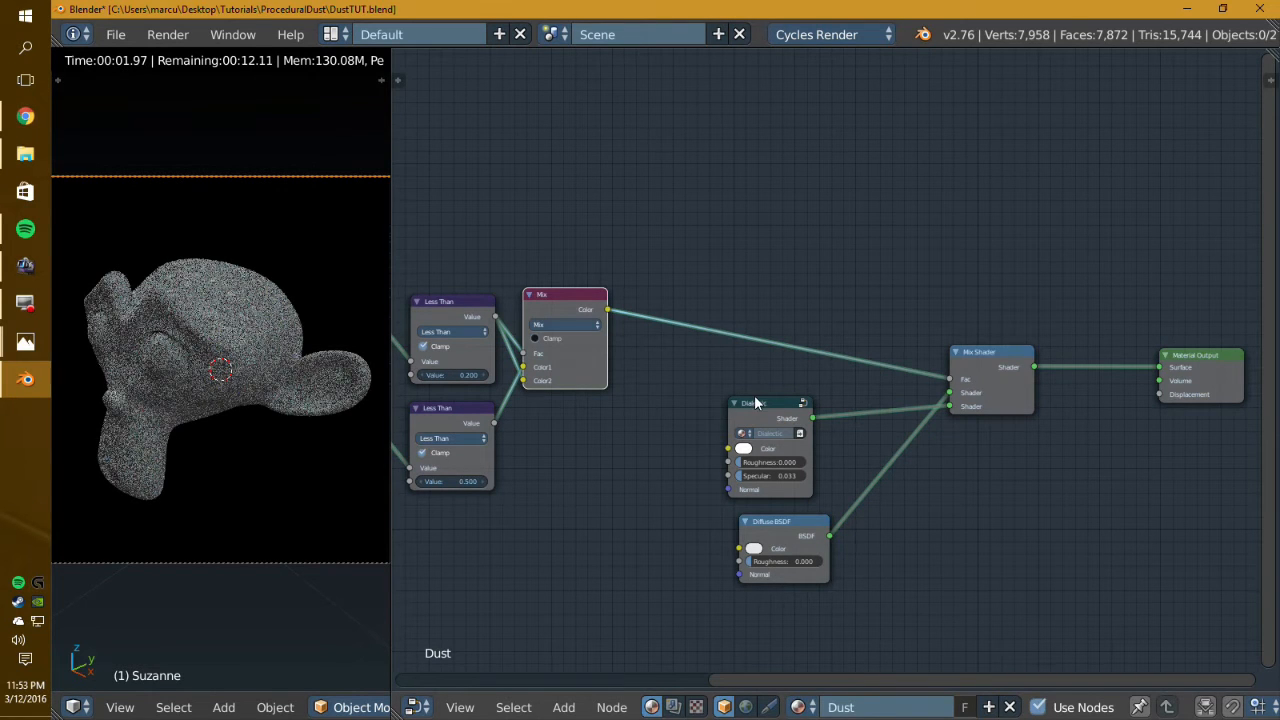
Step: Darken the Dialectic node's color to a grey of about 0.036
{"action": "middle_click_drag", "start_coordinate": [711, 424], "coordinate": [729, 419]}
{"action": "left_click", "coordinate": [762, 446]}
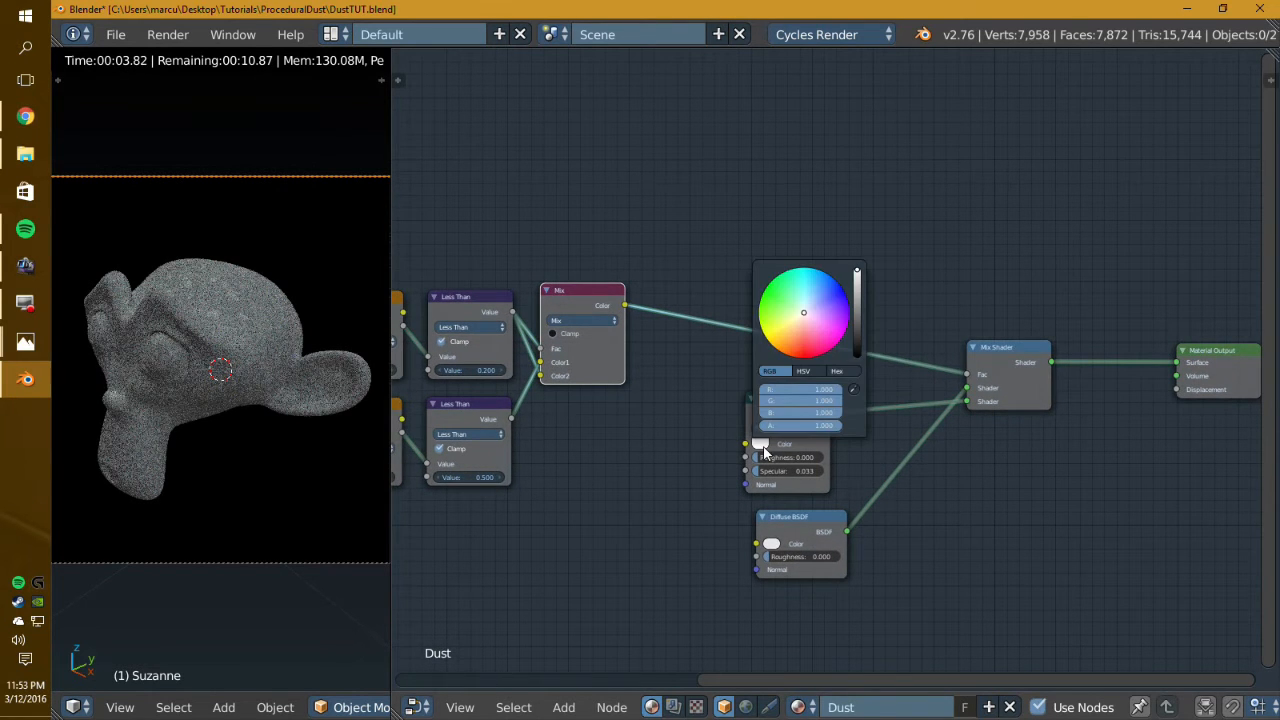
{"action": "left_click", "coordinate": [859, 345]}
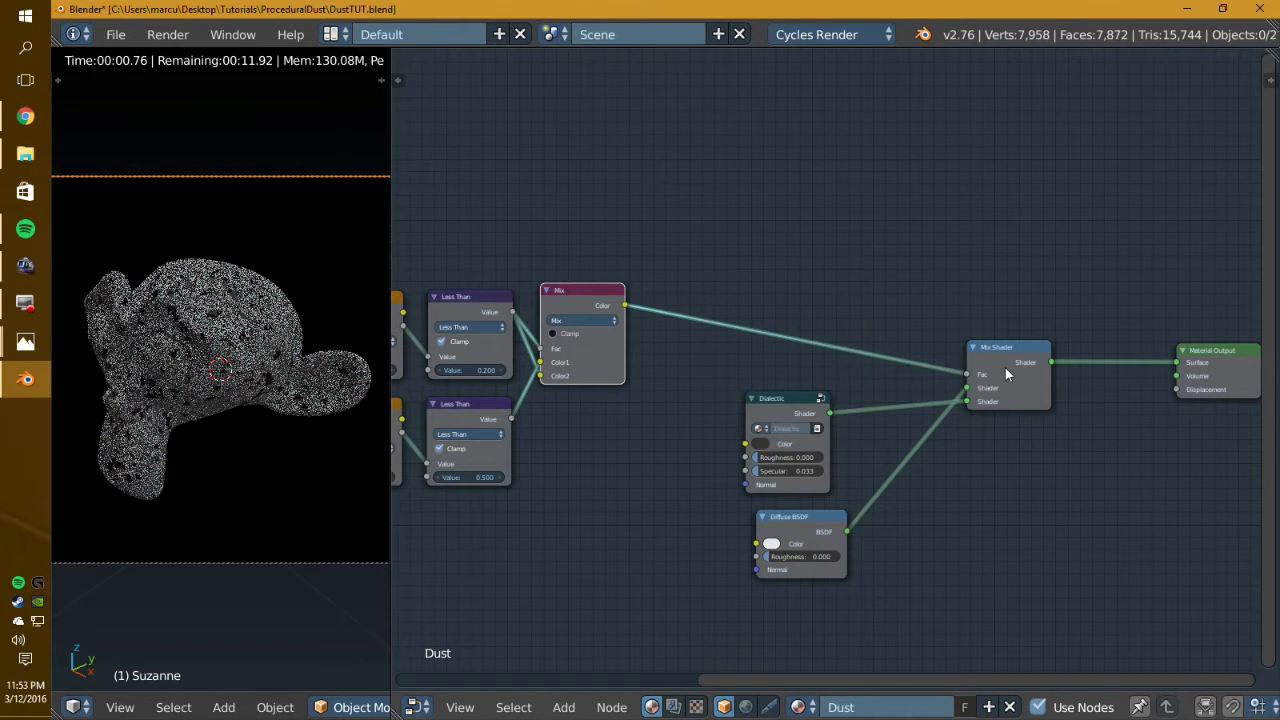
Step: Feed Dialectic into the Mix Shader's first shader input and Diffuse BSDF into the second, and stack Diffuse BSDF above Dialectic
{"action": "left_click_drag", "start_coordinate": [967, 389], "coordinate": [966, 395]}
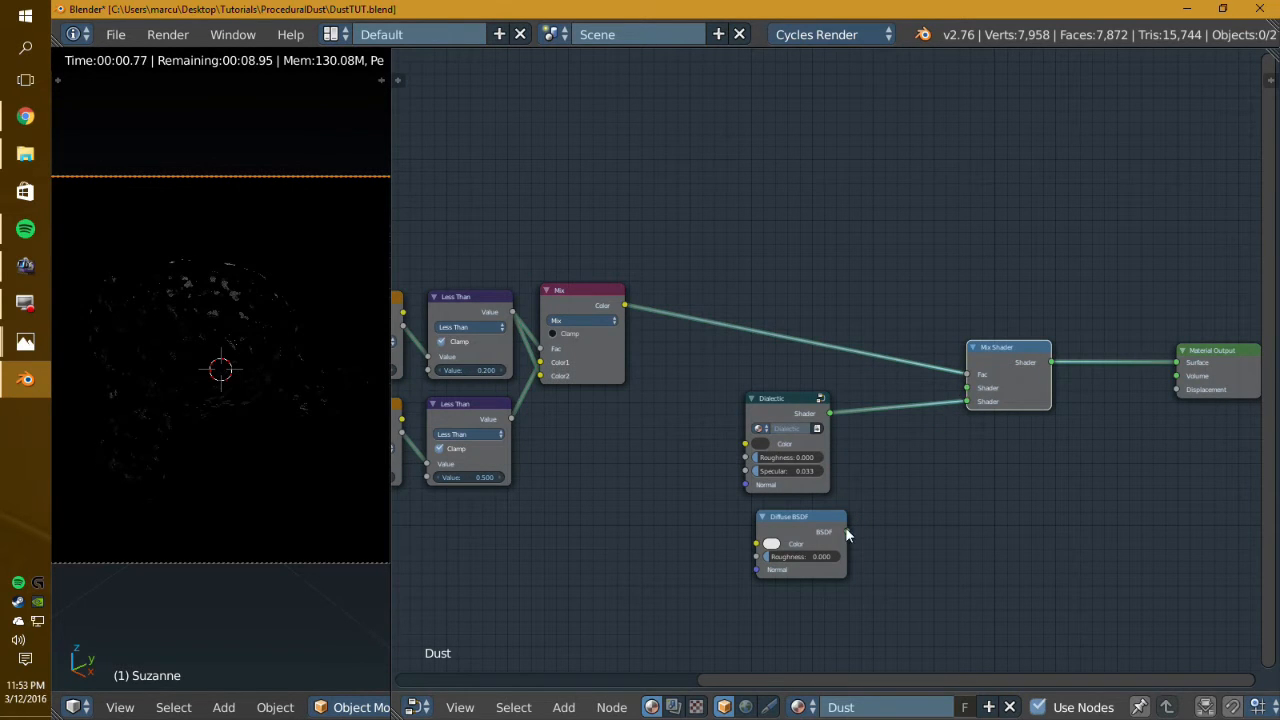
{"action": "left_click_drag", "start_coordinate": [845, 531], "coordinate": [966, 402]}
{"action": "scroll", "coordinate": [880, 451], "scroll_direction": "up", "scroll_amount": 2}
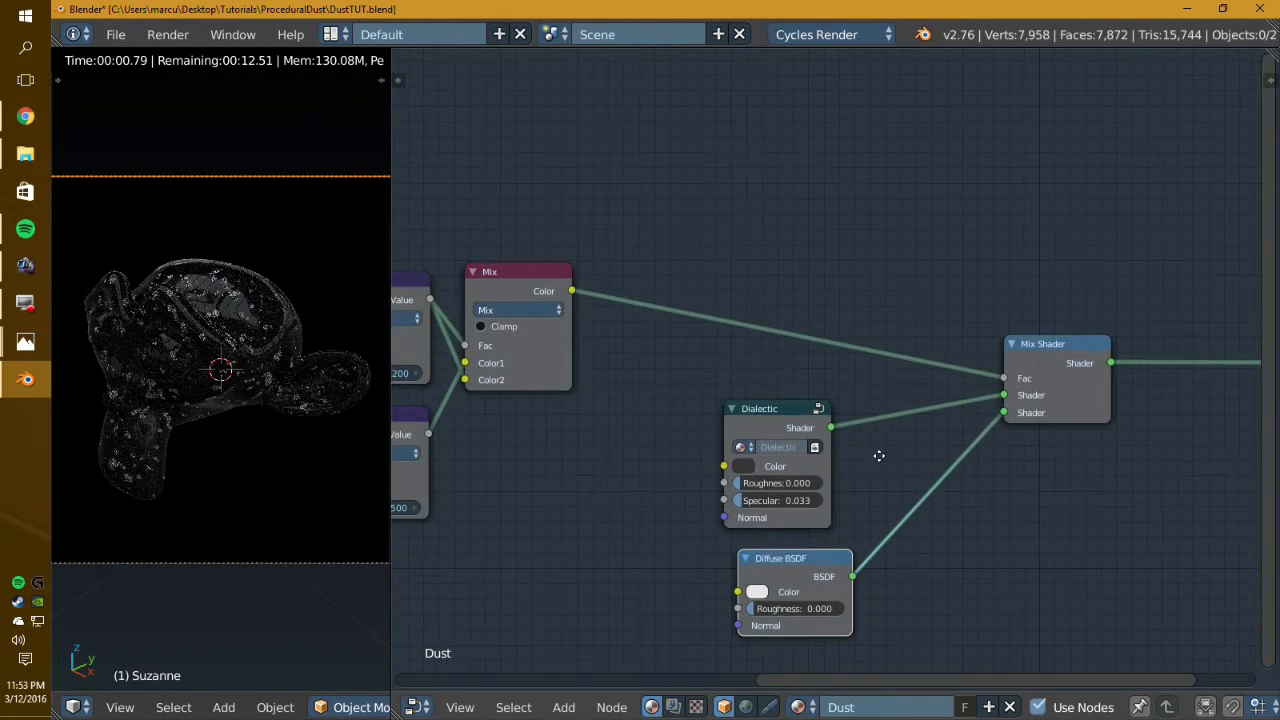
{"action": "left_click_drag", "start_coordinate": [768, 432], "coordinate": [940, 547]}
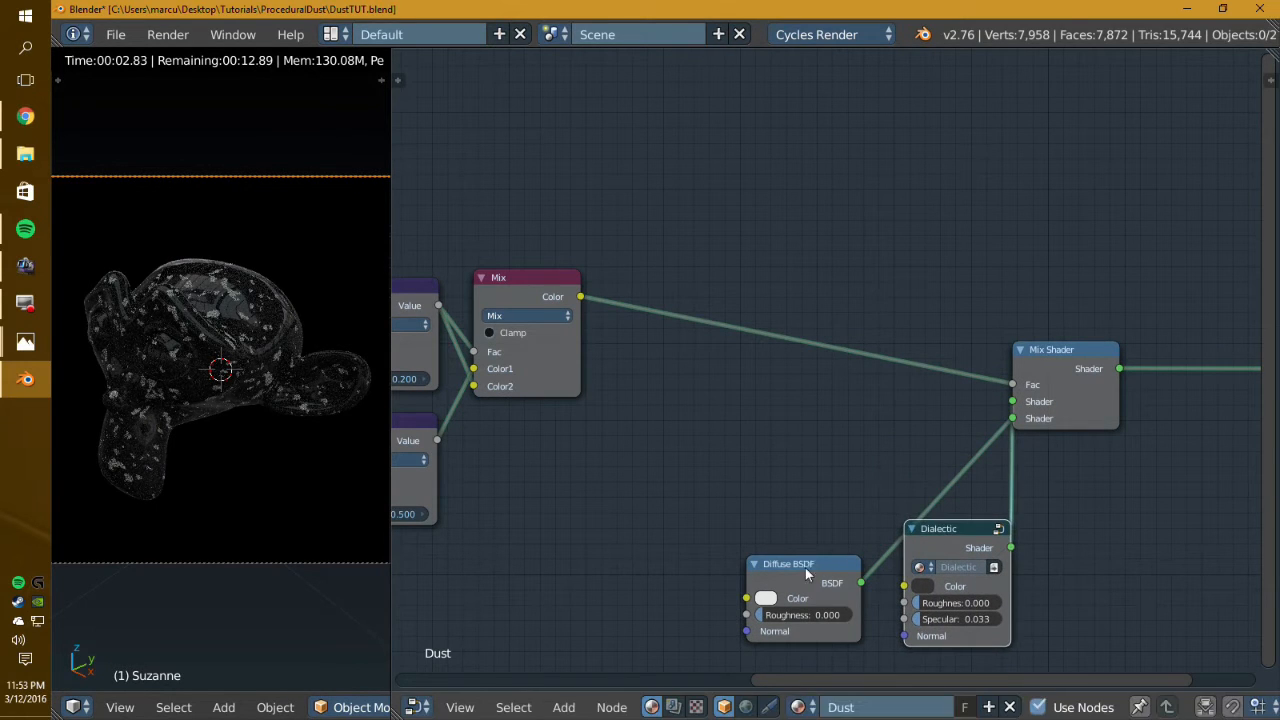
{"action": "left_click_drag", "start_coordinate": [808, 566], "coordinate": [789, 393]}
{"action": "left_click_drag", "start_coordinate": [941, 547], "coordinate": [772, 513]}
Step: Set the Dialectic node's color to a dark grey of 0.038 and its Roughness to 0.100
{"action": "left_click", "coordinate": [757, 552]}
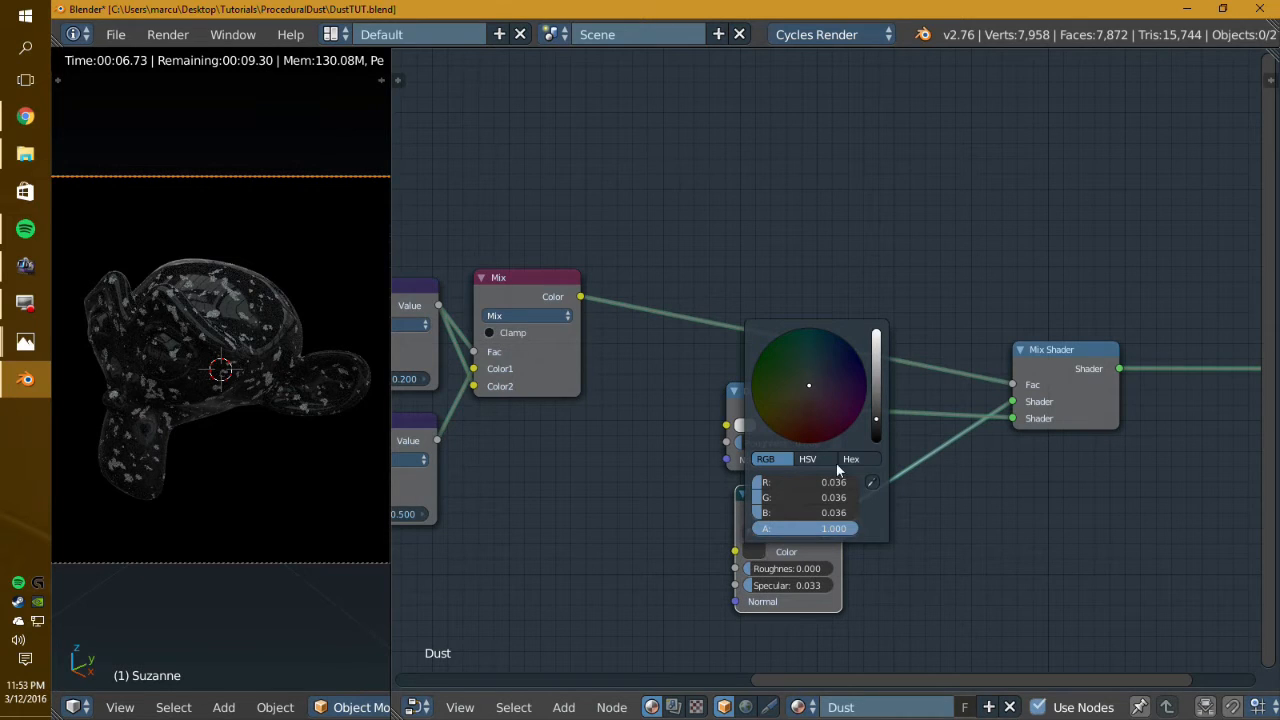
{"action": "left_click_drag", "start_coordinate": [882, 413], "coordinate": [881, 418]}
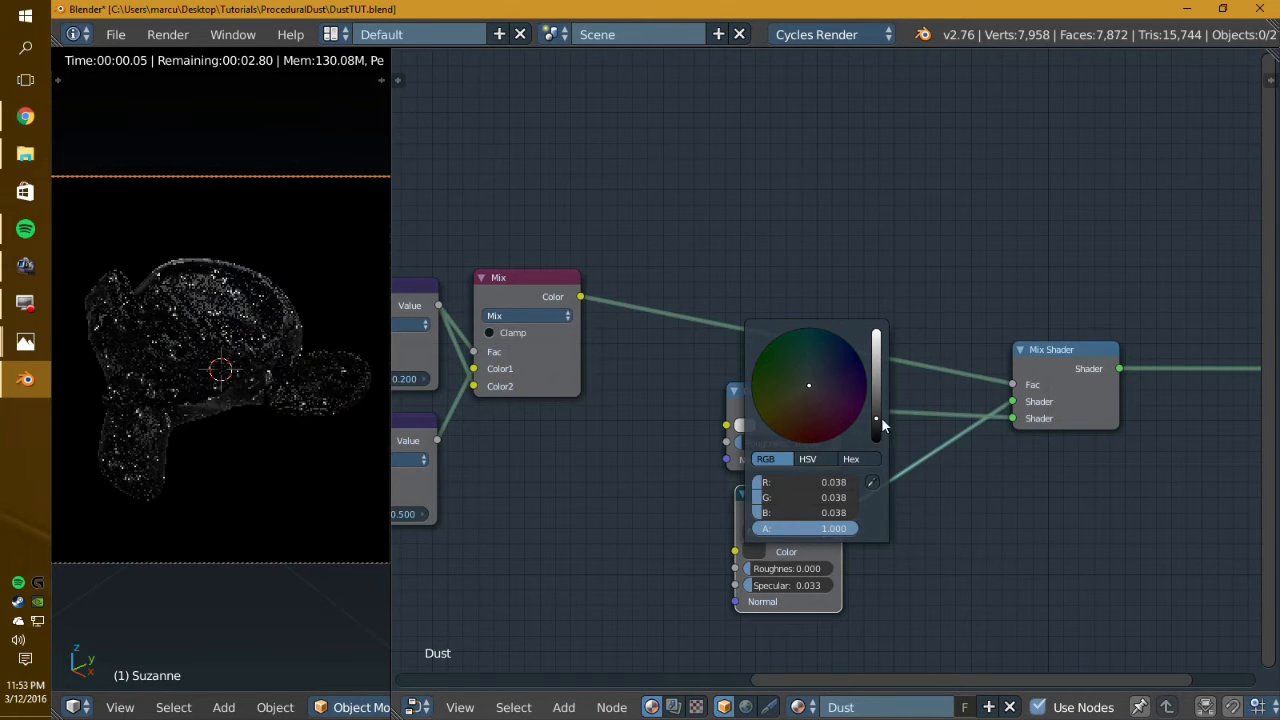
{"action": "middle_click_drag", "start_coordinate": [877, 496], "coordinate": [854, 501]}
{"action": "left_click_drag", "start_coordinate": [758, 514], "coordinate": [750, 505]}
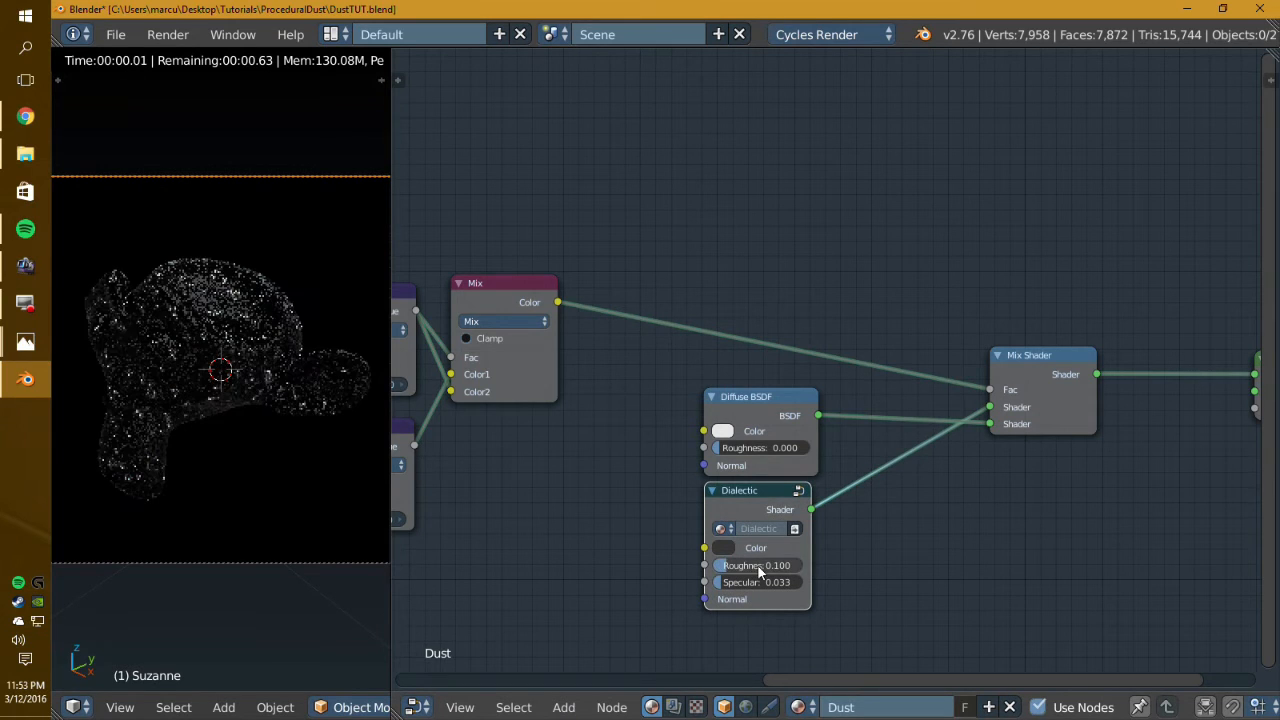
Step: Move the Mix Shader closer to the Diffuse BSDF and Dialectic nodes
{"action": "scroll", "coordinate": [835, 528], "scroll_direction": "up", "scroll_amount": 2}
{"action": "middle_click_drag", "start_coordinate": [826, 516], "coordinate": [854, 506]}
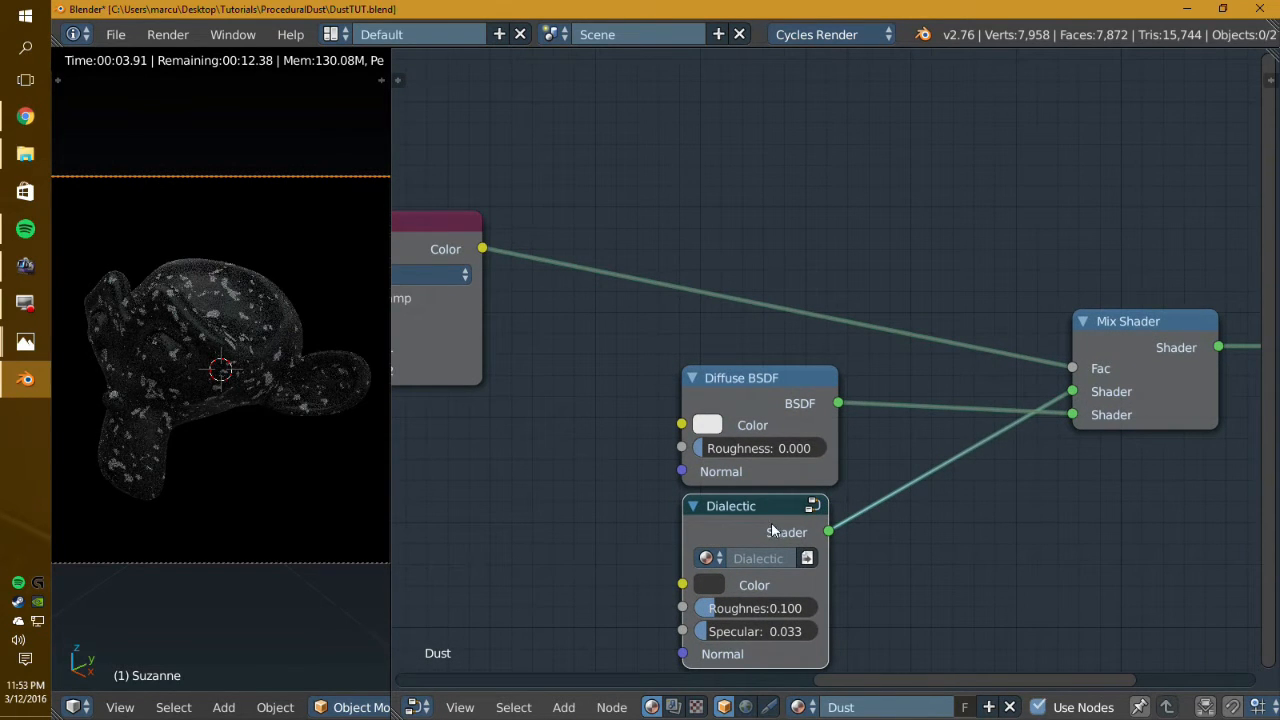
{"action": "scroll", "coordinate": [815, 510], "scroll_direction": "down", "scroll_amount": 2}
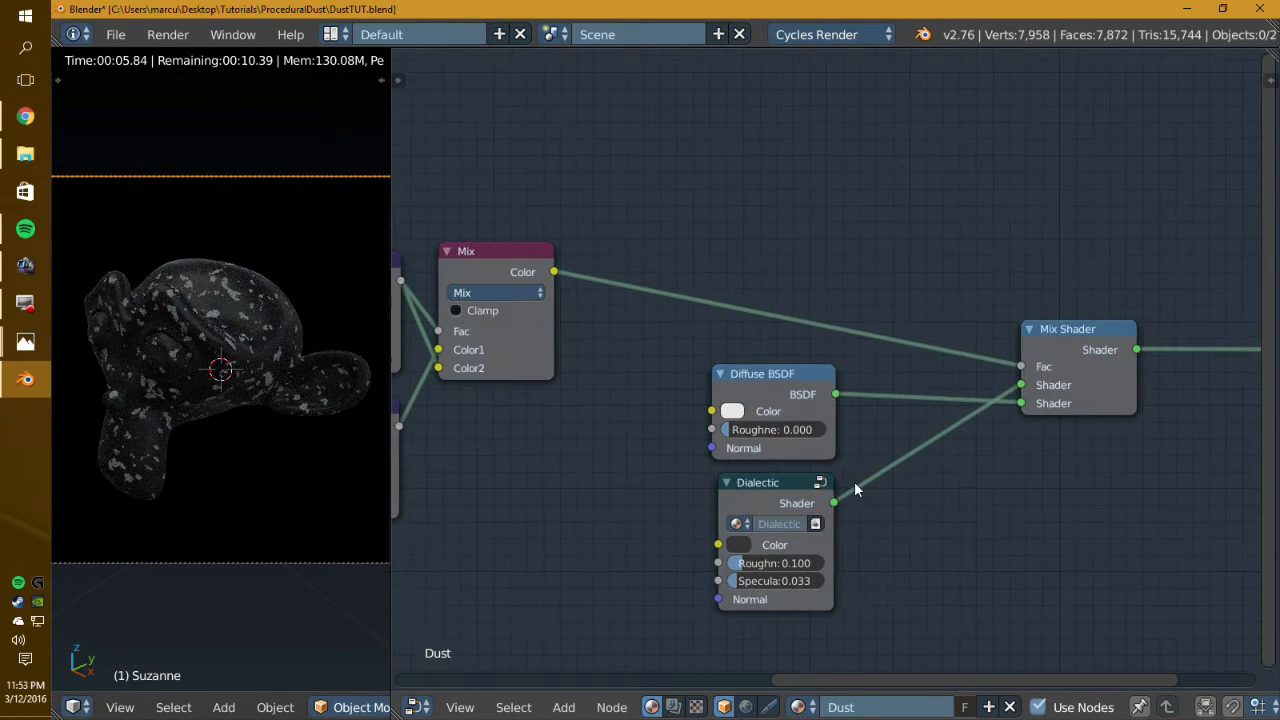
{"action": "middle_click_drag", "start_coordinate": [886, 499], "coordinate": [852, 468]}
{"action": "scroll", "coordinate": [993, 468], "scroll_direction": "up", "scroll_amount": 1}
{"action": "scroll", "coordinate": [993, 468], "scroll_direction": "down", "scroll_amount": 4}
{"action": "middle_click_drag", "start_coordinate": [970, 443], "coordinate": [941, 447]}
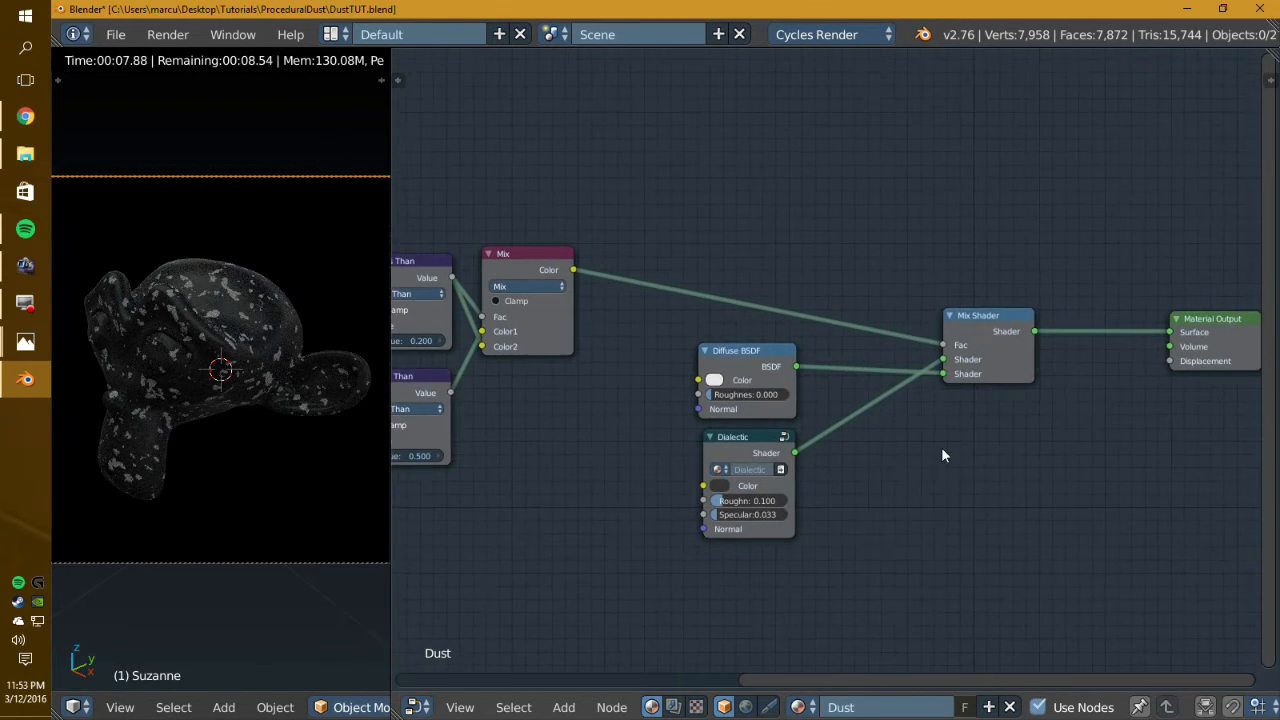
{"action": "left_click", "coordinate": [982, 338]}
{"action": "left_click_drag", "start_coordinate": [983, 343], "coordinate": [907, 324]}
Step: Move the Diffuse BSDF, Dialectic and Mix Shader nodes together until they sit beside the Material Output
{"action": "scroll", "coordinate": [798, 383], "scroll_direction": "down", "scroll_amount": 2}
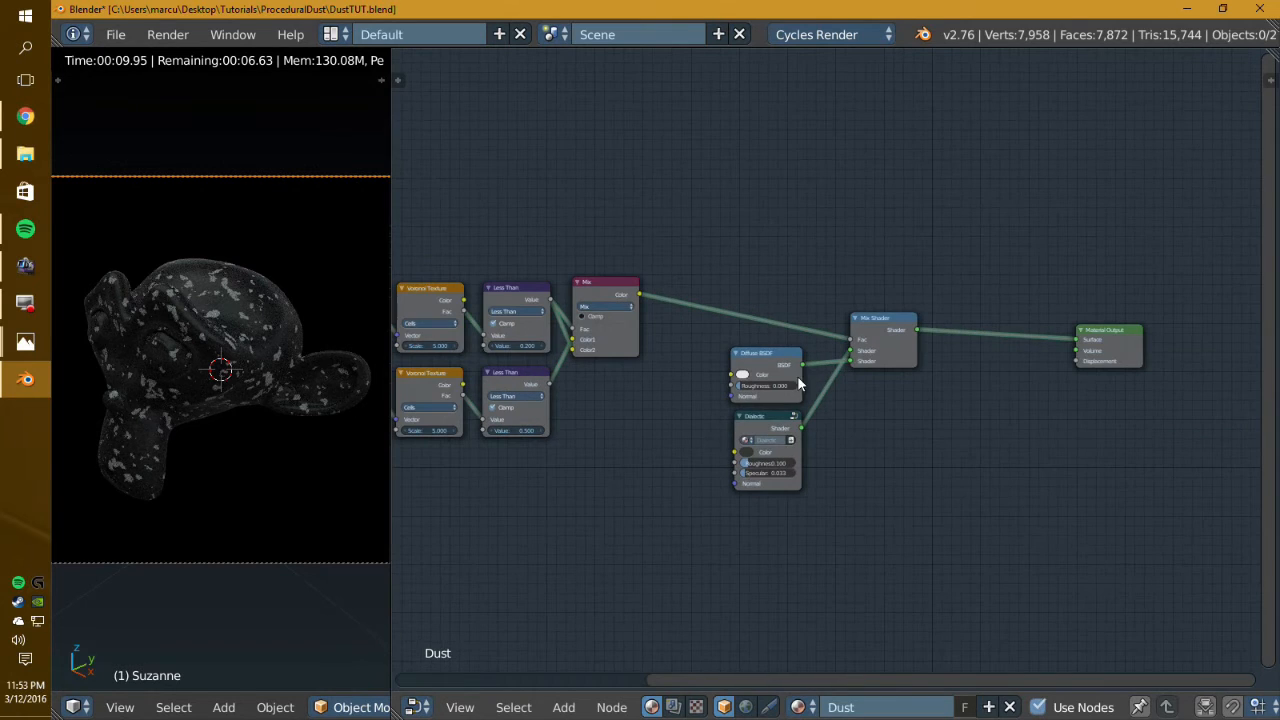
{"action": "left_click_drag", "start_coordinate": [774, 426], "coordinate": [792, 400]}
{"action": "key", "text": "g"}
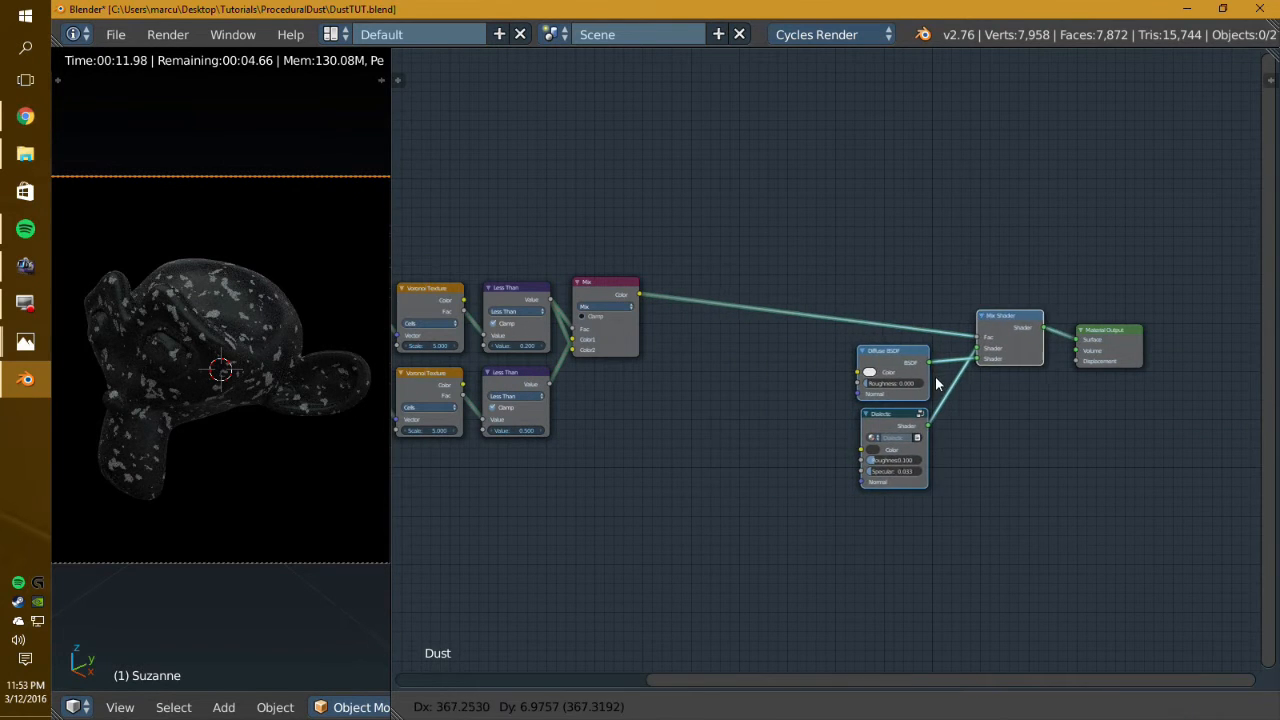
{"action": "left_click", "coordinate": [929, 381]}
{"action": "key", "text": "a"}
Step: Add a Geometry input node above the upper Noise Texture
{"action": "middle_click_drag", "start_coordinate": [694, 411], "coordinate": [777, 442]}
{"action": "scroll", "coordinate": [777, 442], "scroll_direction": "up", "scroll_amount": 2}
{"action": "middle_click_drag", "start_coordinate": [636, 453], "coordinate": [837, 452]}
{"action": "scroll", "coordinate": [838, 458], "scroll_direction": "up", "scroll_amount": 1}
{"action": "middle_click_drag", "start_coordinate": [946, 463], "coordinate": [840, 443]}
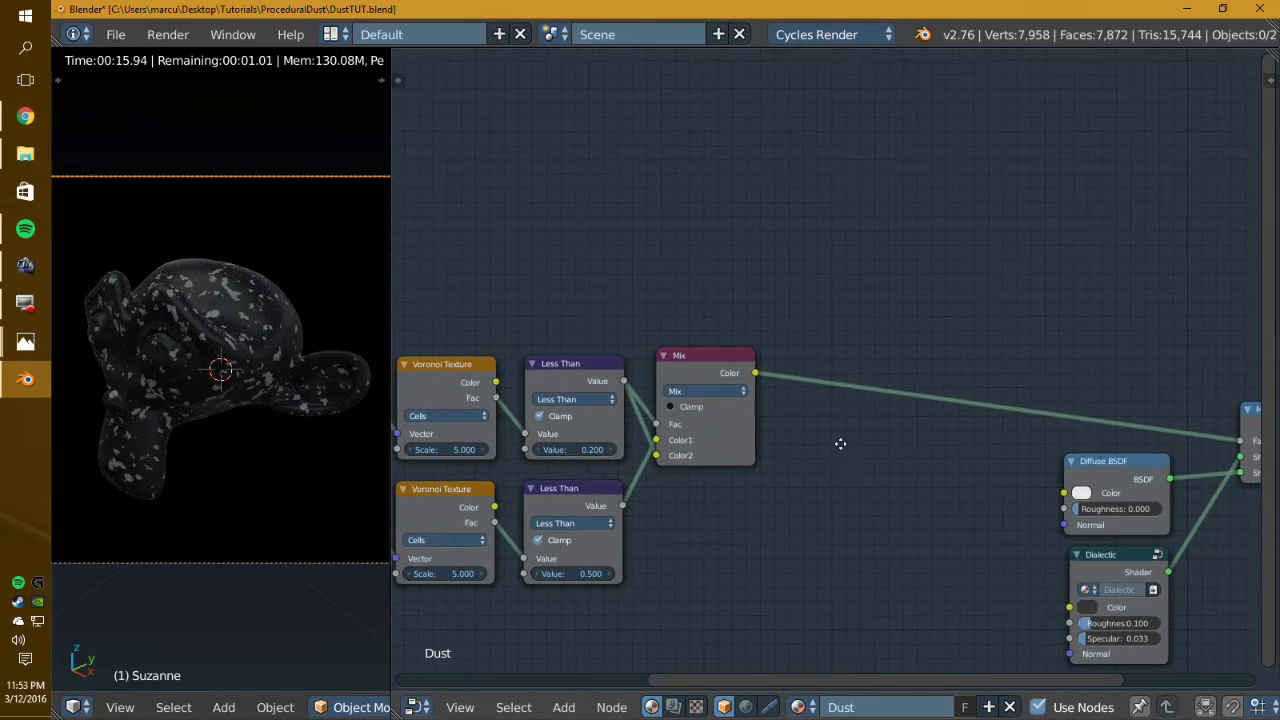
{"action": "scroll", "coordinate": [780, 363], "scroll_direction": "down", "scroll_amount": 2}
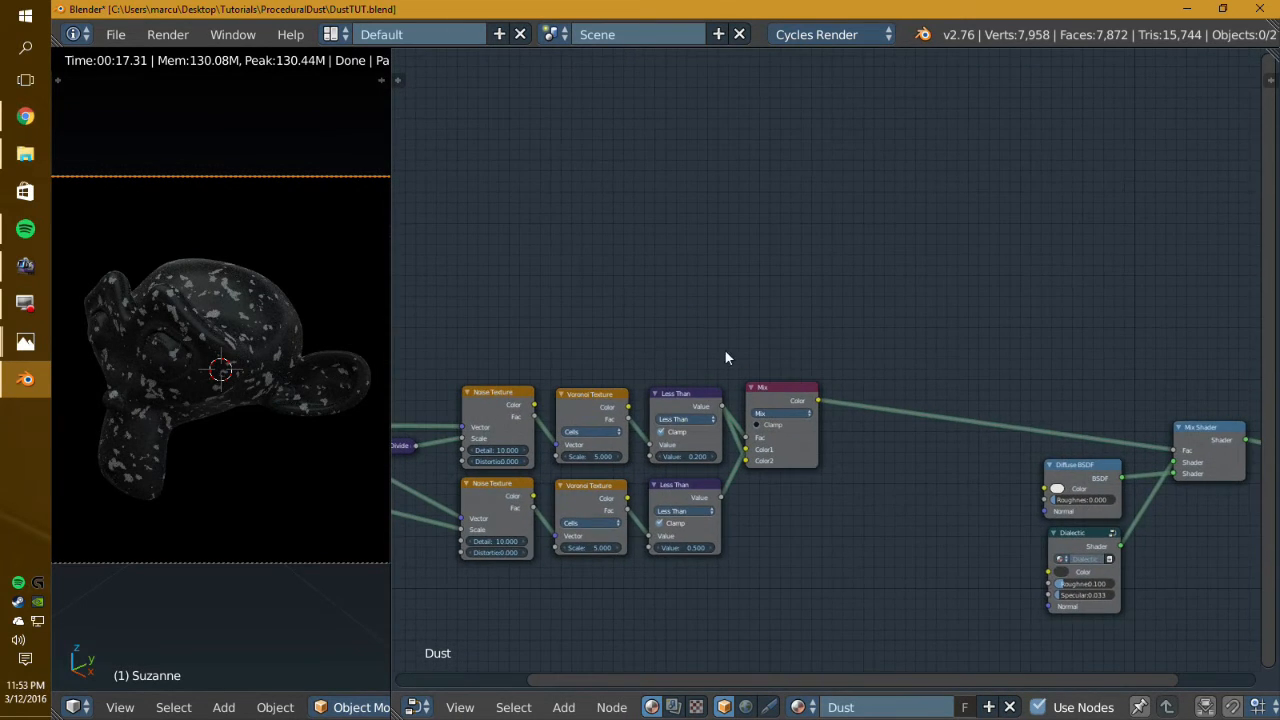
{"action": "middle_click_drag", "start_coordinate": [729, 357], "coordinate": [780, 366]}
{"action": "scroll", "coordinate": [742, 356], "scroll_direction": "up", "scroll_amount": 3}
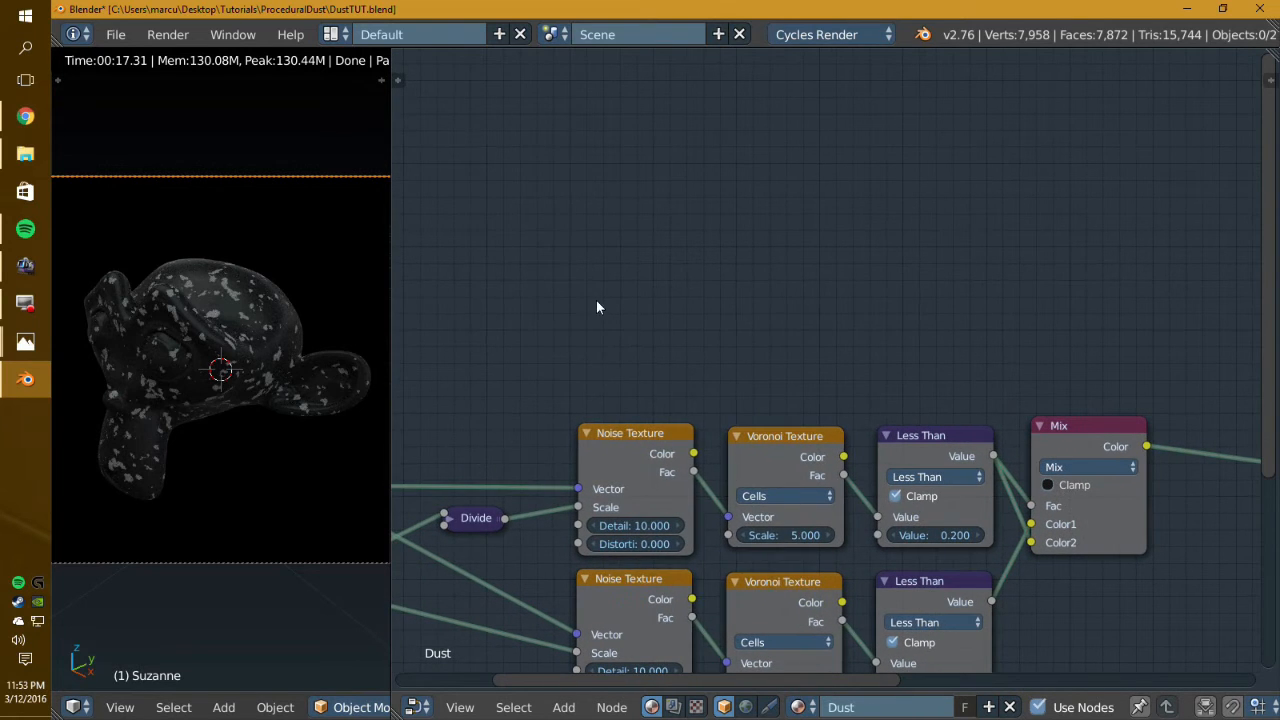
{"action": "key", "text": "shift+a"}
{"action": "mouse_move", "coordinate": [575, 258]}
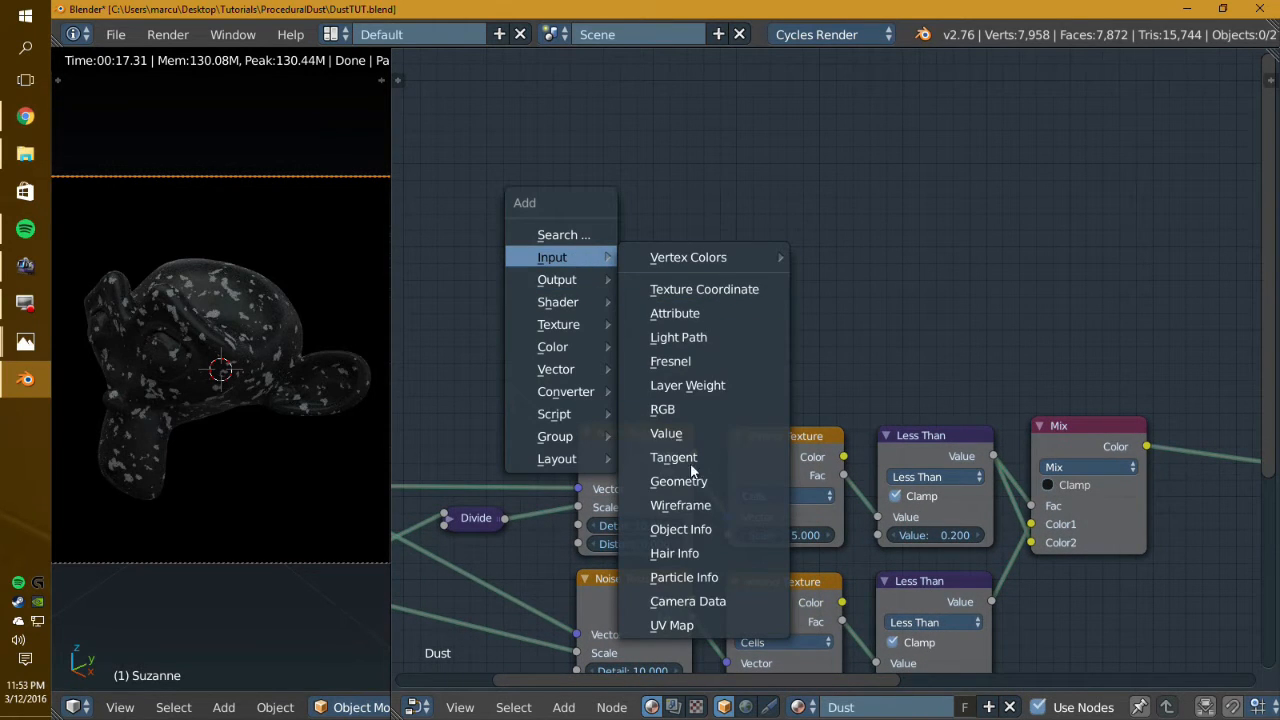
{"action": "left_click", "coordinate": [689, 486]}
{"action": "left_click", "coordinate": [576, 240]}
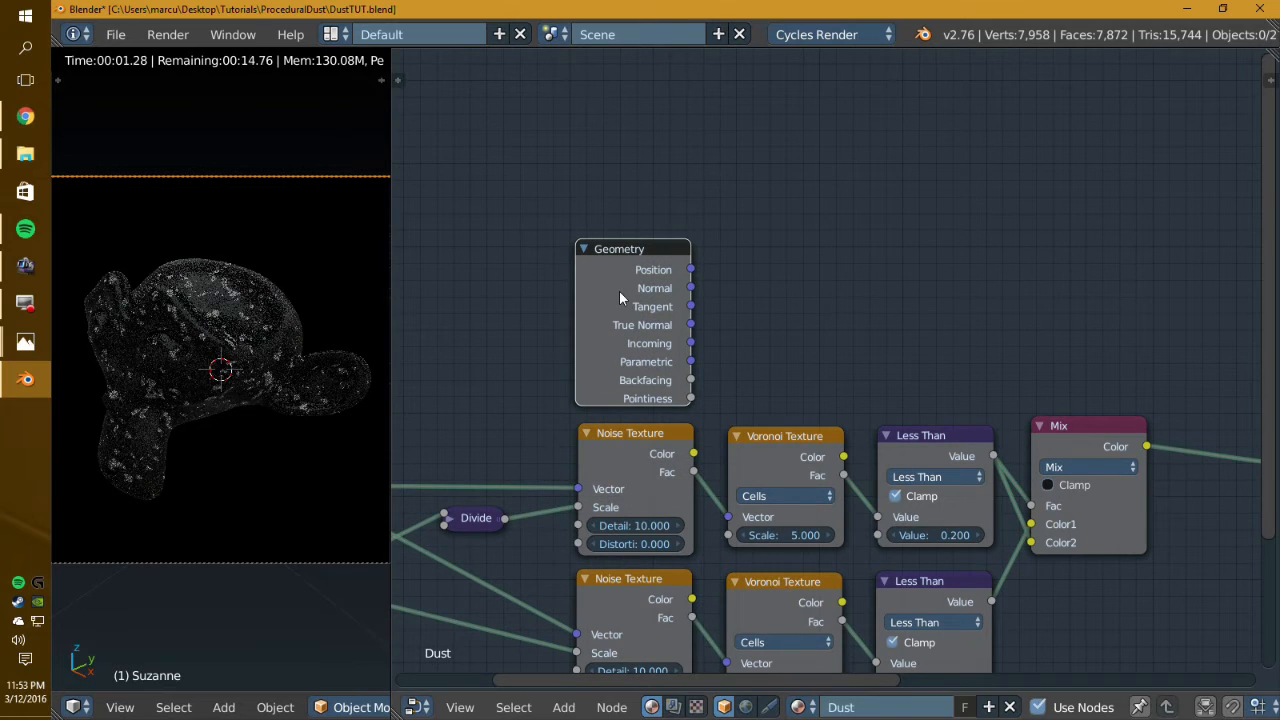
Step: Preview the Geometry node's Normal output, hide its unused sockets, and place the node just above the upper Noise Texture
{"action": "double_click", "coordinate": [620, 292], "text": "ctrl+shift"}
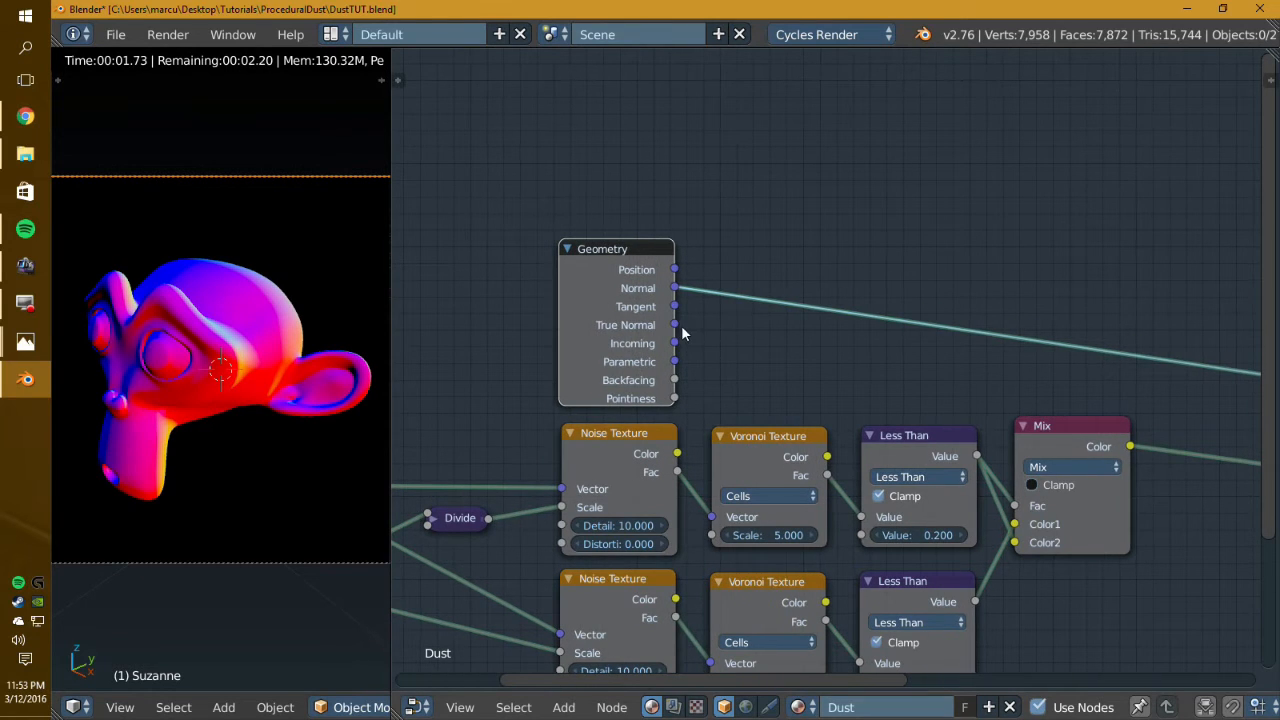
{"action": "key", "text": "ctrl+h"}
{"action": "key", "text": "g"}
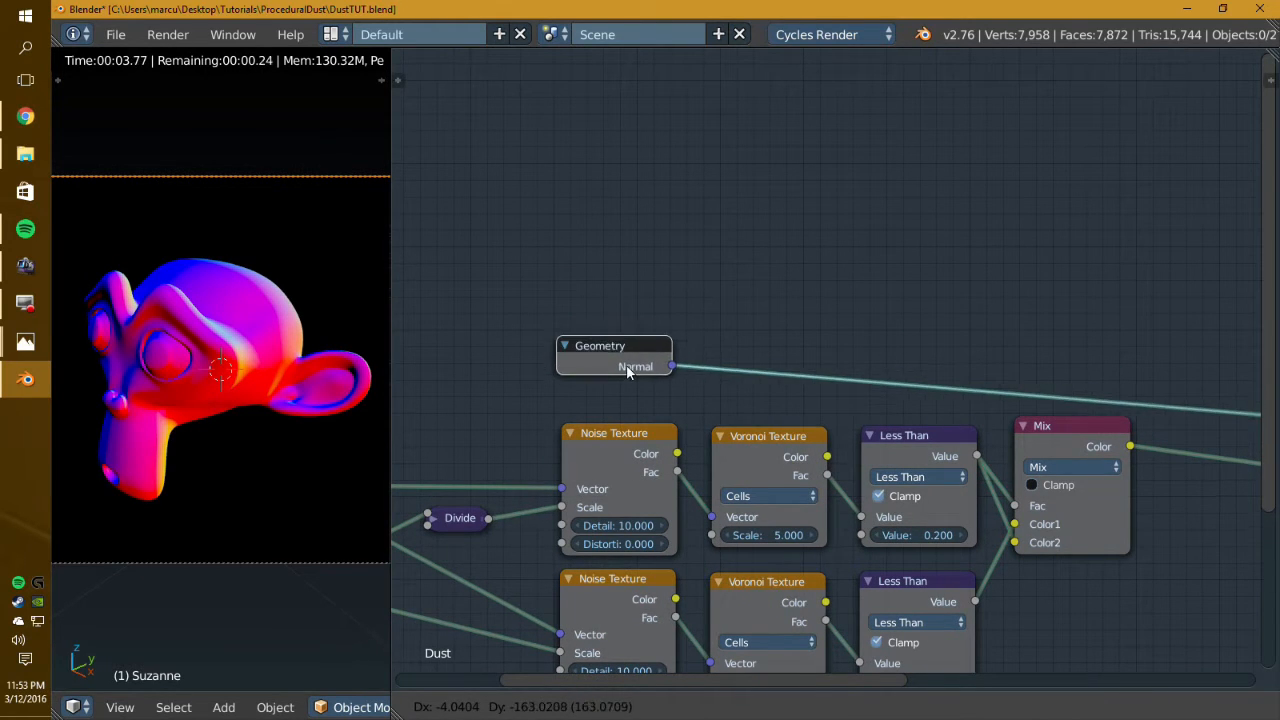
{"action": "left_click", "coordinate": [629, 355]}
{"action": "key", "text": "a"}
{"action": "middle_click_drag", "start_coordinate": [752, 398], "coordinate": [626, 384]}
{"action": "key", "text": "shift+a"}
{"action": "mouse_move", "coordinate": [628, 310]}
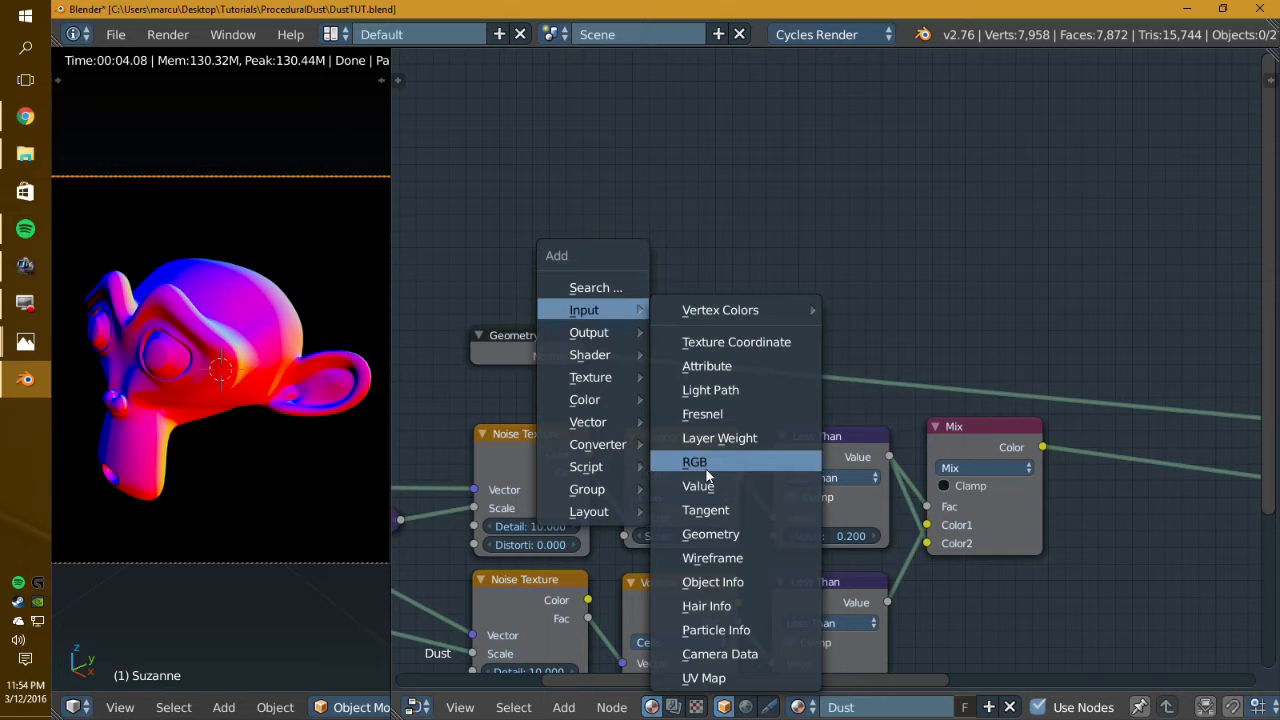
{"action": "mouse_move", "coordinate": [630, 399]}
{"action": "left_click", "coordinate": [716, 421]}
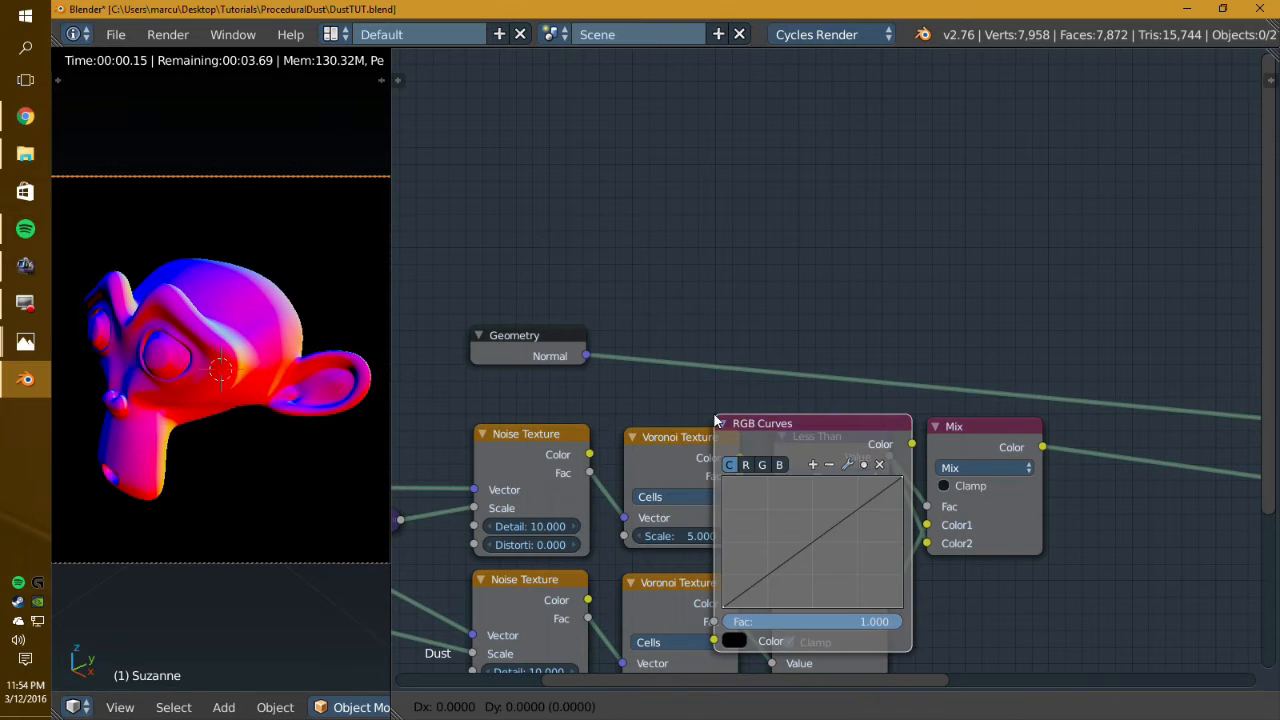
{"action": "left_click", "coordinate": [827, 84]}
{"action": "key", "text": "x"}
Step: Insert a MixRGB node into the link from the Geometry node's Normal output to the Viewer
{"action": "key", "text": "shift+a"}
{"action": "mouse_move", "coordinate": [733, 136]}
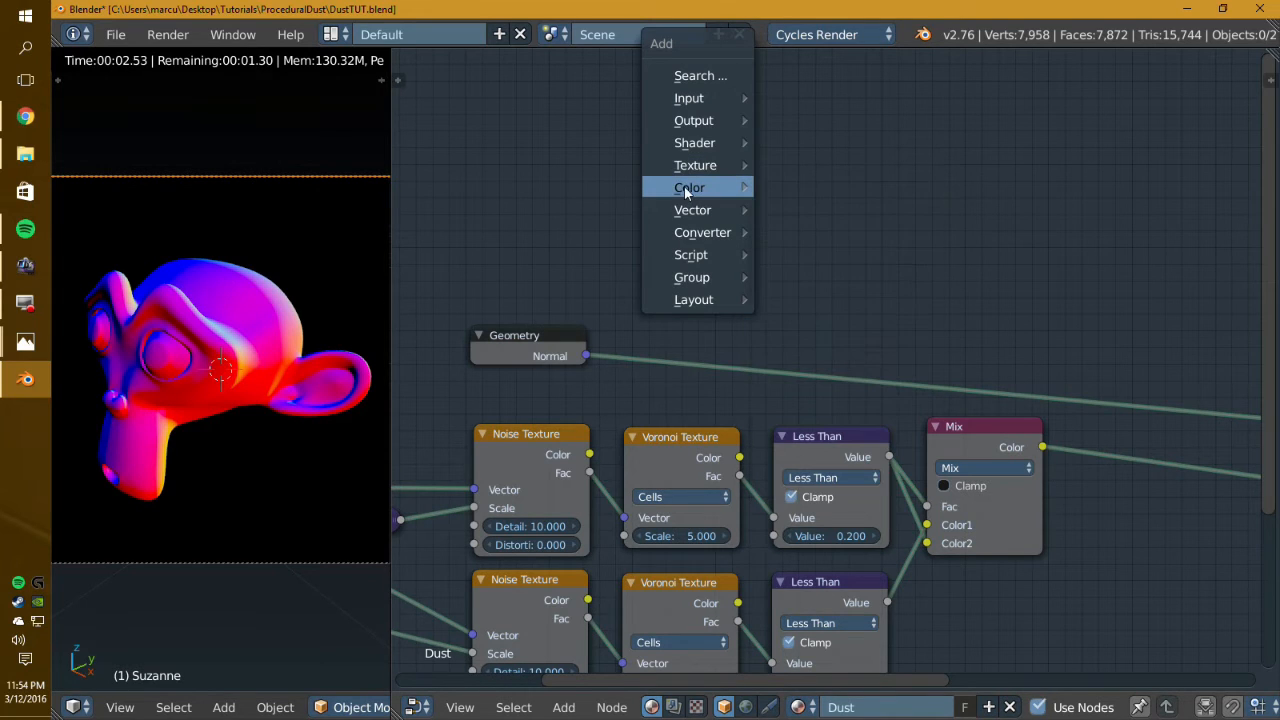
{"action": "mouse_move", "coordinate": [686, 192]}
{"action": "left_click", "coordinate": [805, 188]}
{"action": "left_click", "coordinate": [633, 257]}
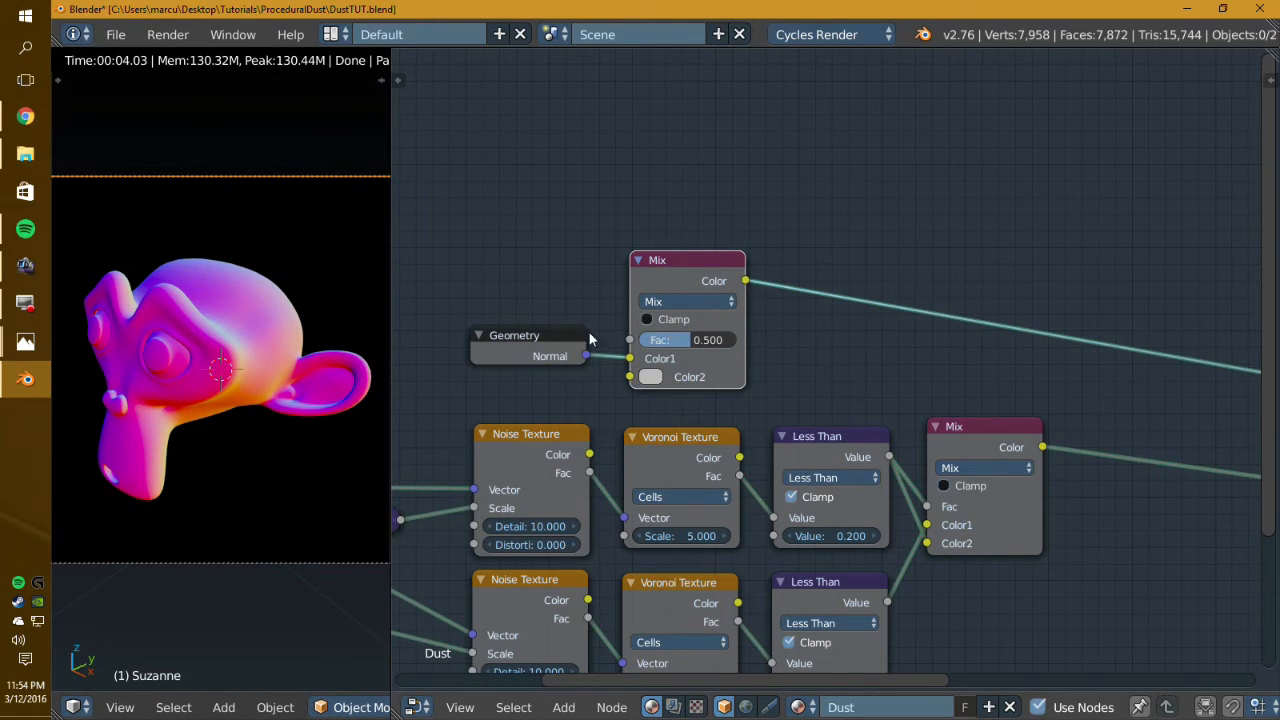
Step: Configure the new Mix node with Normal feeding Color2, Color1 set to white, Clamp enabled and Fac at 1.000
{"action": "scroll", "coordinate": [589, 332], "scroll_direction": "up", "scroll_amount": 2}
{"action": "left_click_drag", "start_coordinate": [652, 373], "coordinate": [656, 387]}
{"action": "left_click", "coordinate": [681, 366]}
{"action": "left_click_drag", "start_coordinate": [838, 100], "coordinate": [845, 60]}
{"action": "left_click_drag", "start_coordinate": [694, 245], "coordinate": [689, 247]}
{"action": "left_click", "coordinate": [684, 318]}
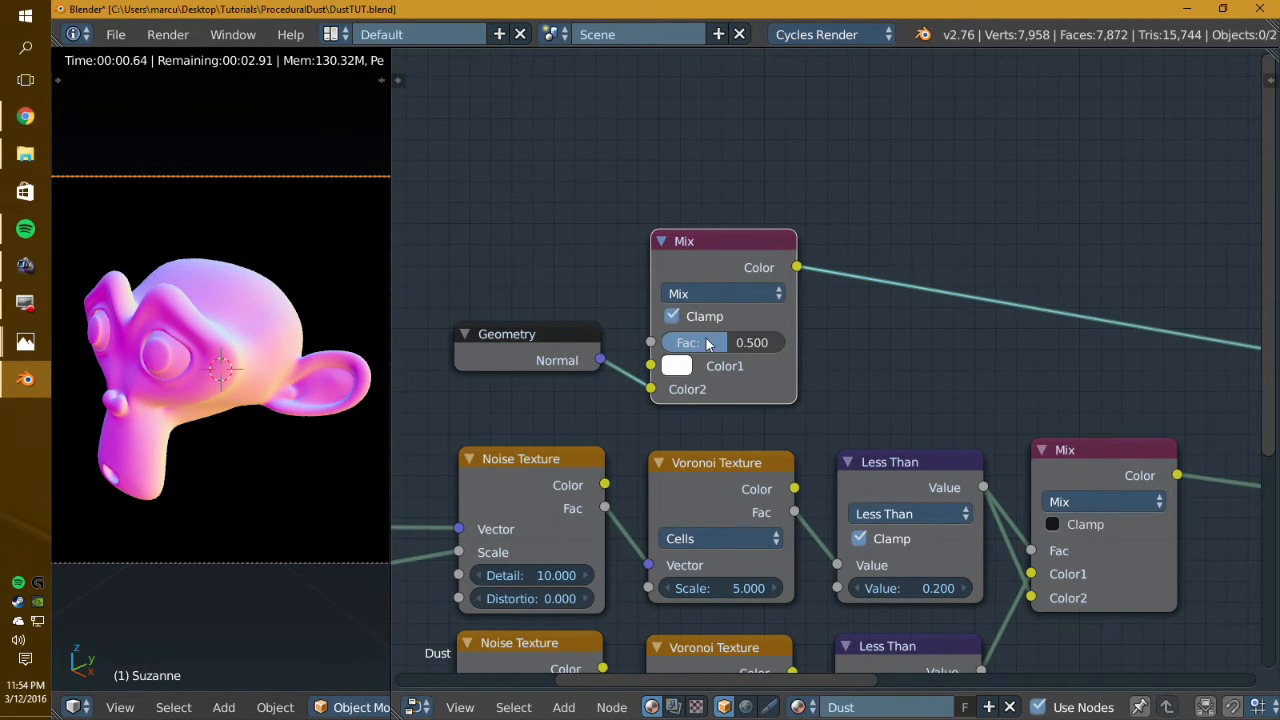
{"action": "left_click_drag", "start_coordinate": [707, 343], "coordinate": [790, 348]}
Step: Insert a Separate RGB node after the clamped Mix node so that its R output feeds the preview
{"action": "scroll", "coordinate": [766, 366], "scroll_direction": "down", "scroll_amount": 2}
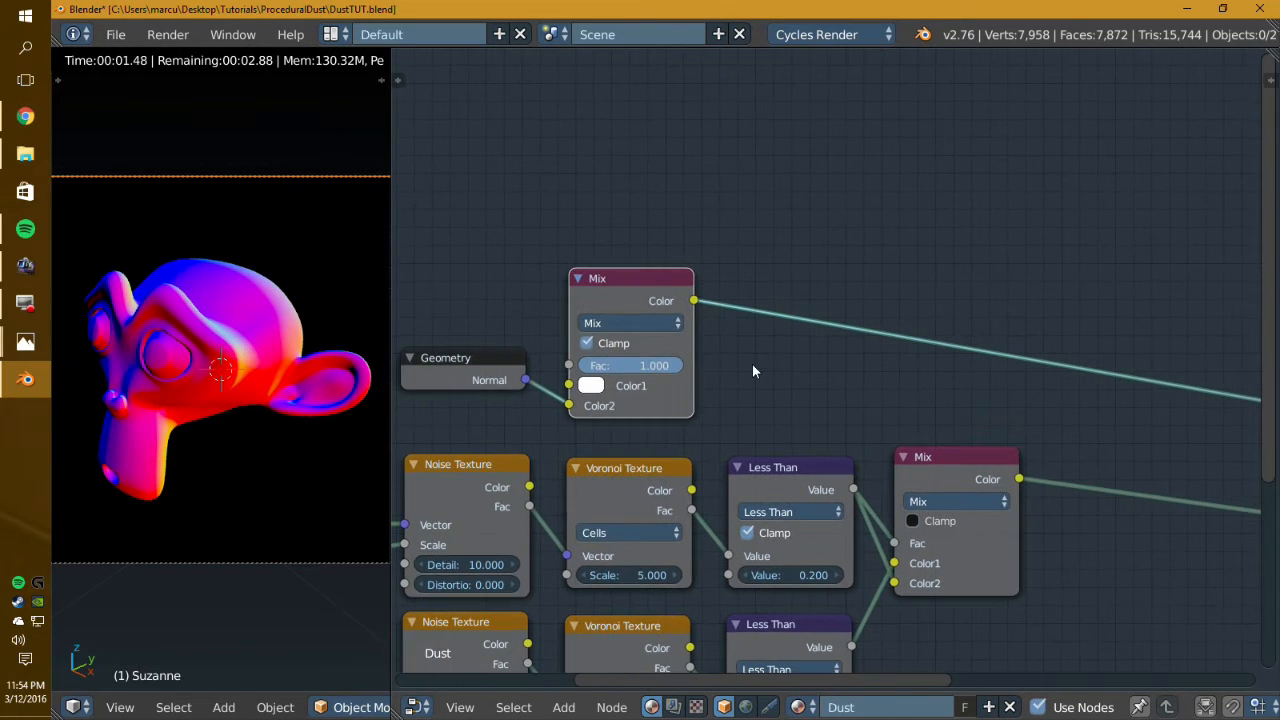
{"action": "middle_click_drag", "start_coordinate": [758, 371], "coordinate": [724, 373]}
{"action": "key", "text": "shift+a"}
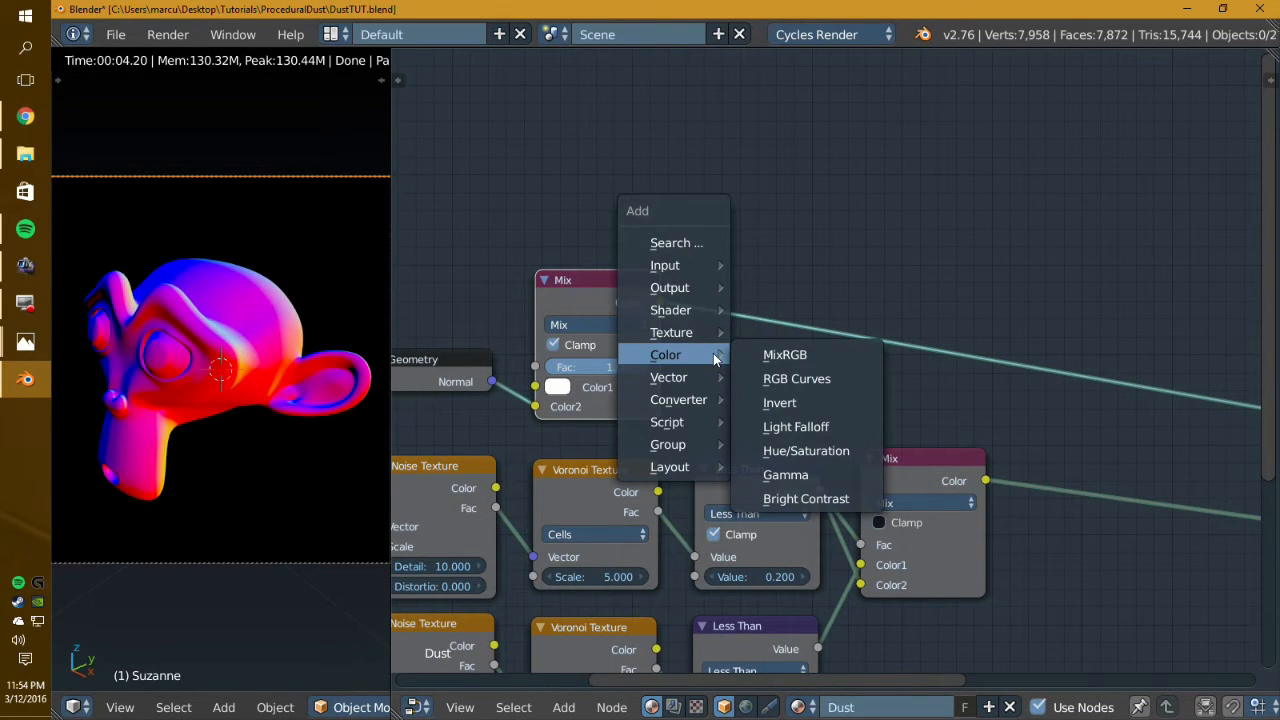
{"action": "mouse_move", "coordinate": [680, 400]}
{"action": "left_click", "coordinate": [785, 491]}
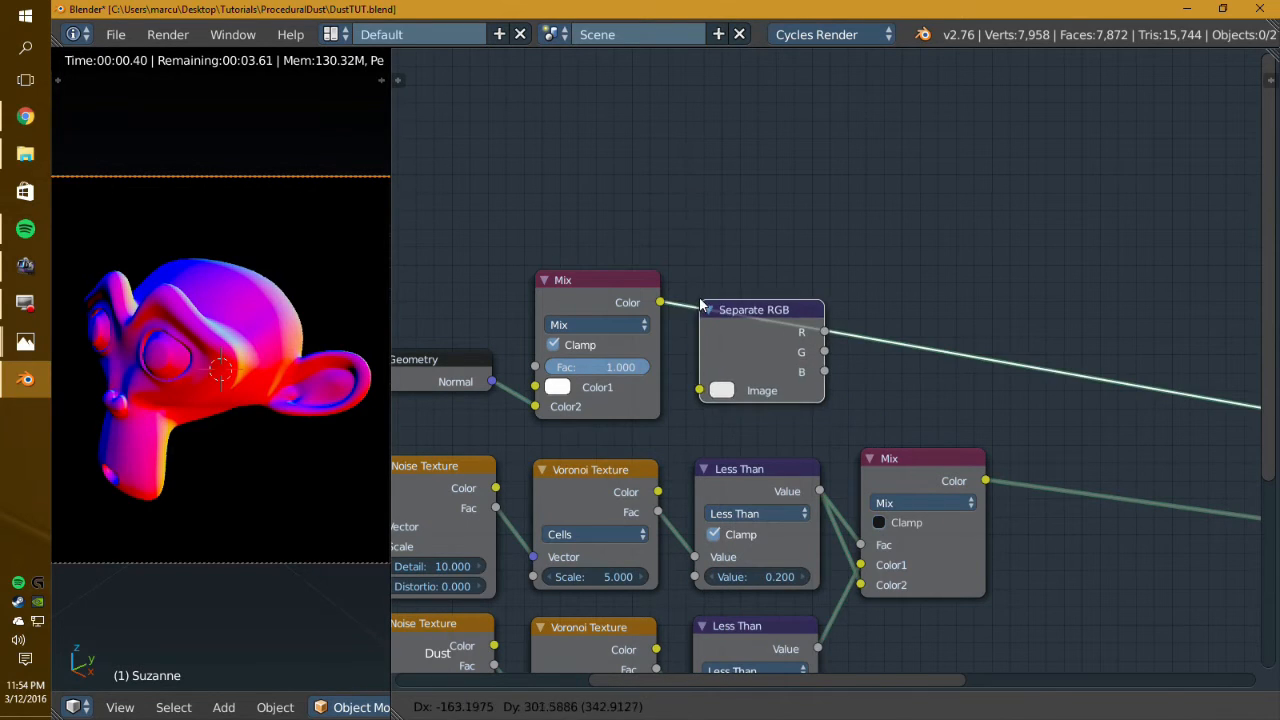
{"action": "left_click", "coordinate": [700, 298]}
{"action": "mouse_move", "coordinate": [745, 323]}
{"action": "left_mouse_down"}
{"action": "mouse_move", "coordinate": [745, 354]}
{"action": "mouse_move", "coordinate": [742, 343]}
{"action": "left_mouse_up"}
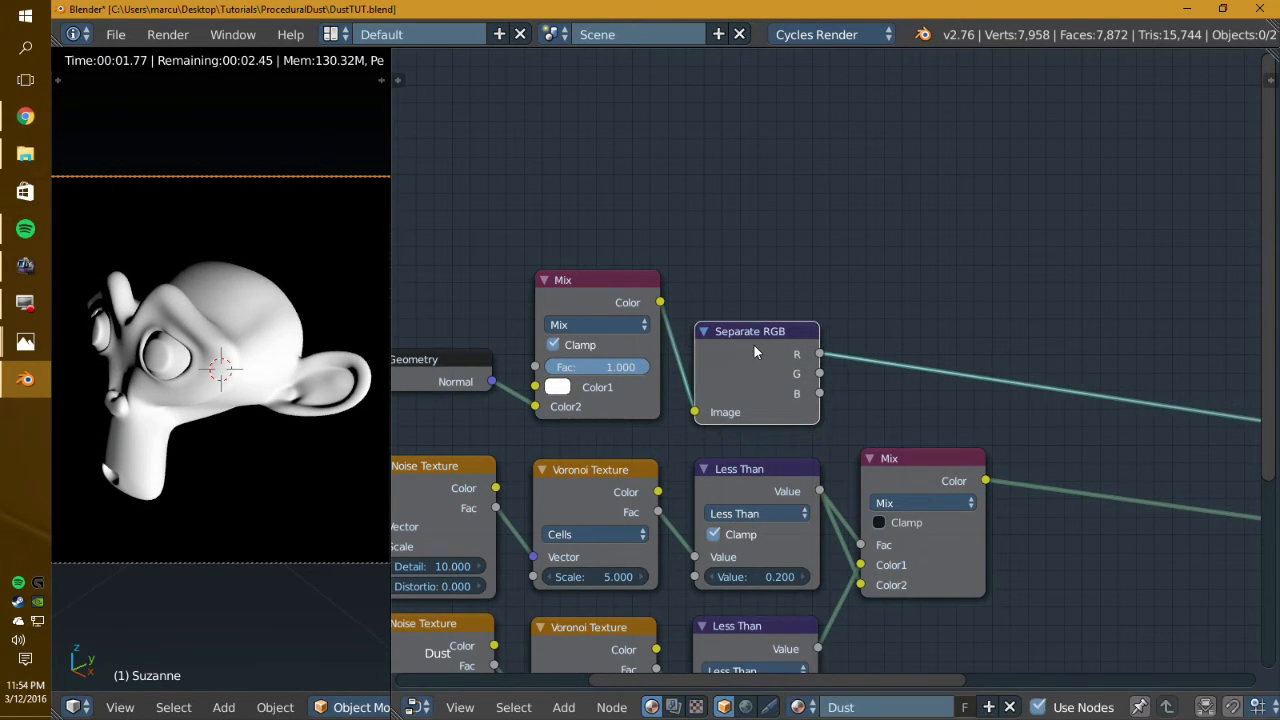
Step: Switch the preview through the Separate RGB node's G output to its B output and check Suzanne from another angle before returning to the camera view
{"action": "left_click", "coordinate": [754, 345], "text": "ctrl+shift"}
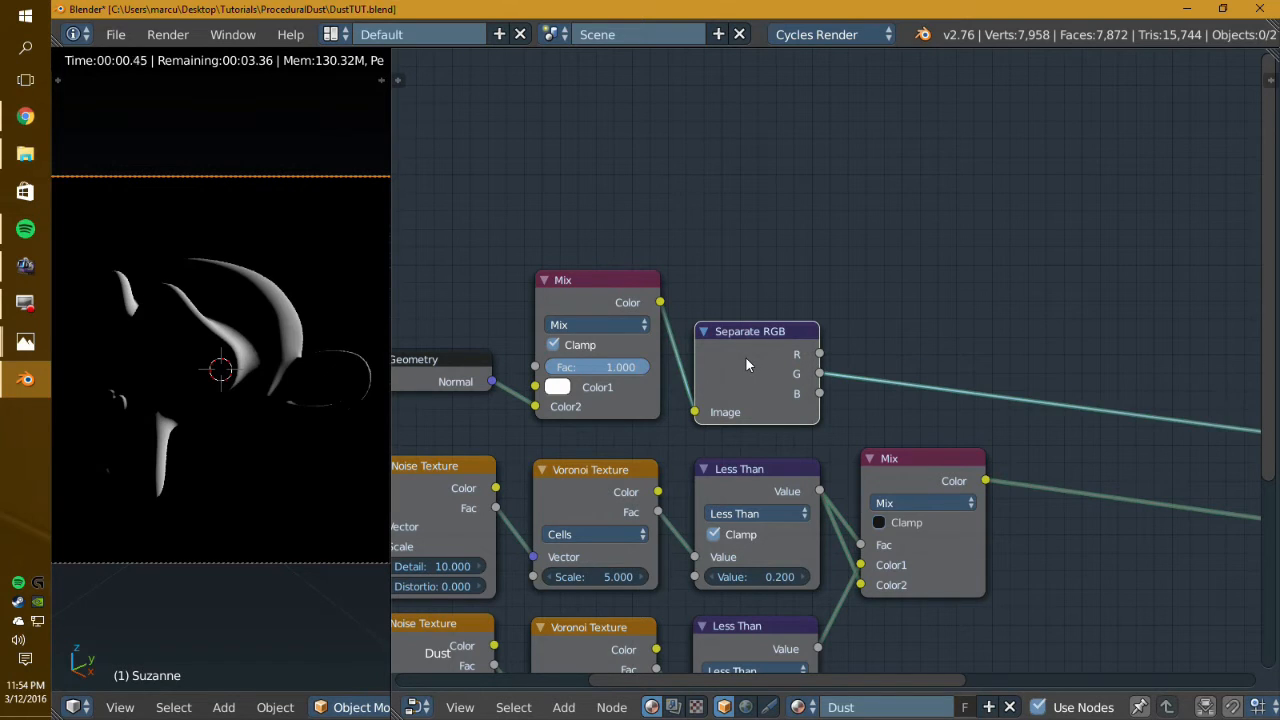
{"action": "left_click", "coordinate": [745, 356], "text": "ctrl+shift"}
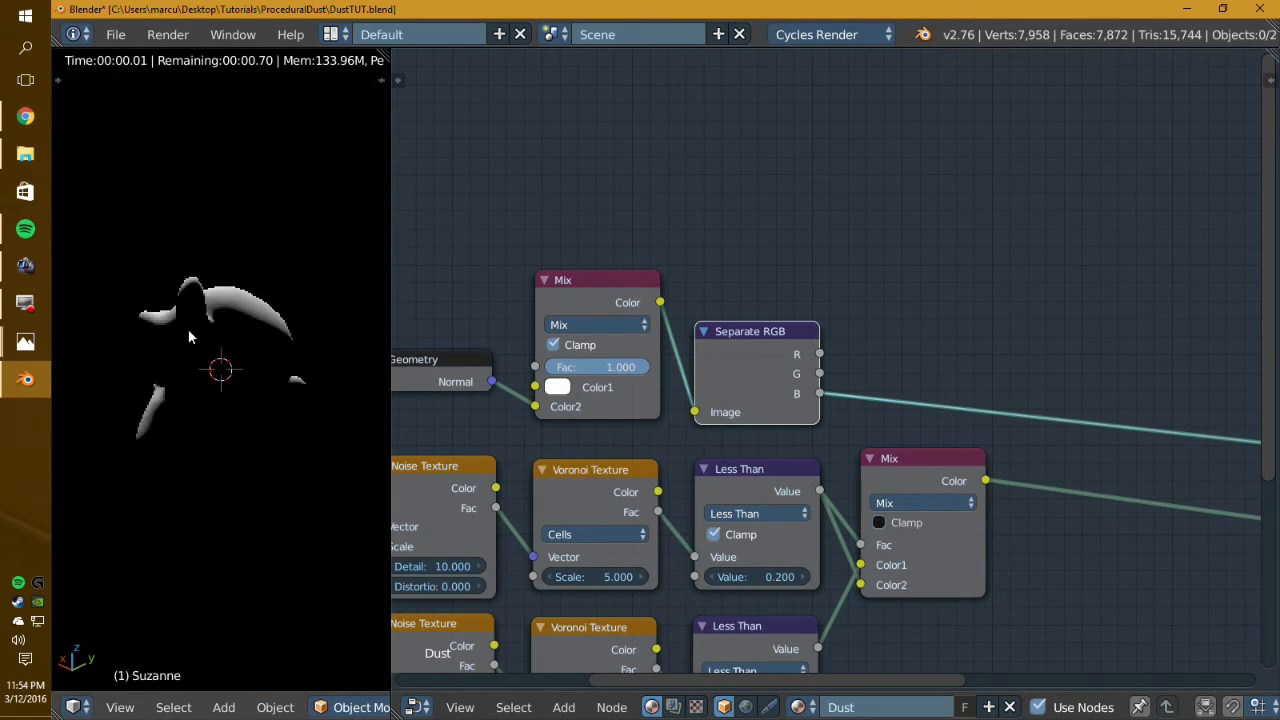
{"action": "middle_click_drag", "start_coordinate": [188, 331], "coordinate": [309, 443]}
{"action": "key", "text": "KP_0"}
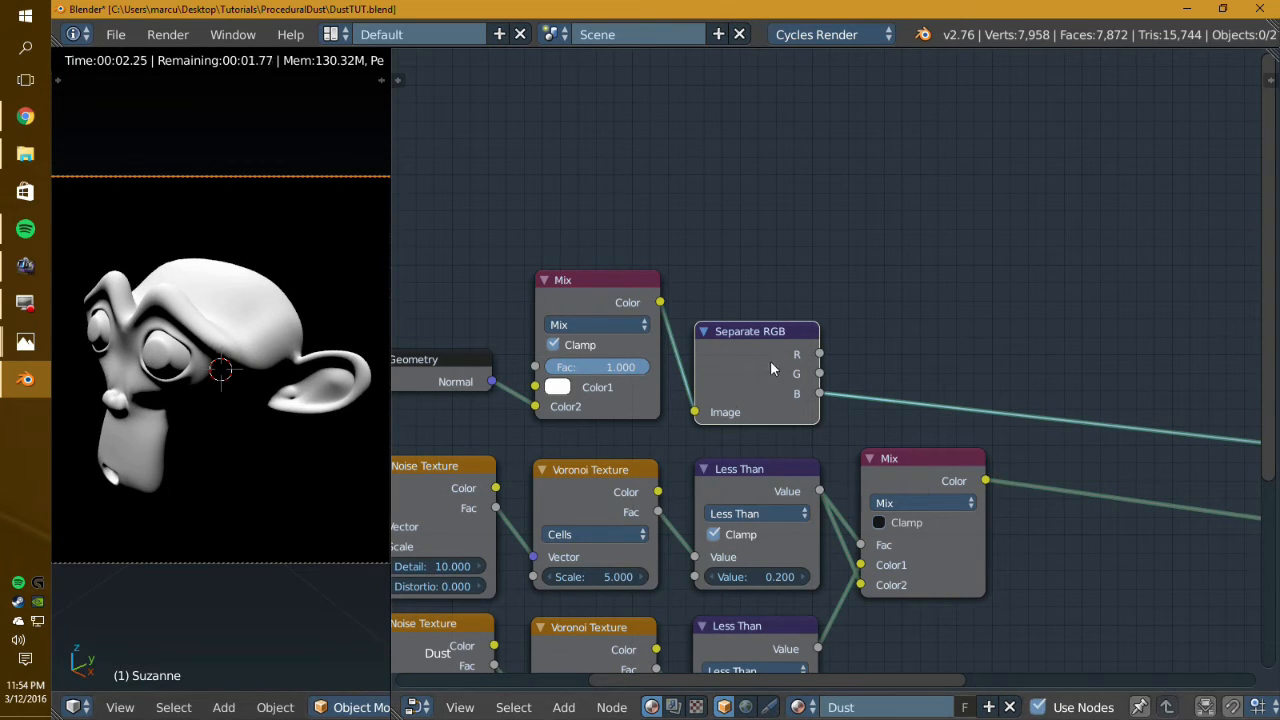
Step: Hide the Separate RGB node's unused outputs so only B remains, and reposition the node slightly lower beside the Mix node
{"action": "middle_click_drag", "start_coordinate": [874, 309], "coordinate": [843, 308]}
{"action": "key", "text": "ctrl+h"}
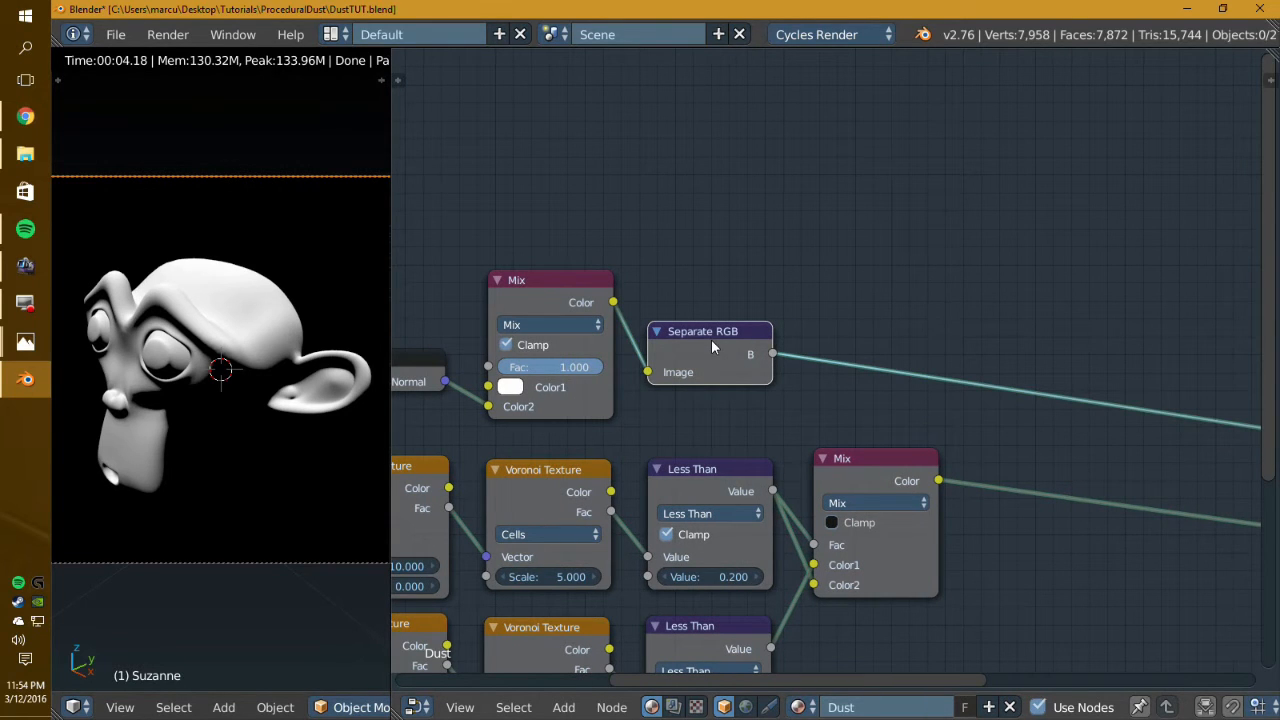
{"action": "middle_click_drag", "start_coordinate": [800, 401], "coordinate": [713, 409]}
{"action": "key", "text": "g"}
{"action": "left_click", "coordinate": [729, 391]}
{"action": "key", "text": "a"}
Step: Insert a Gamma node into the link from the Separate RGB node's B output to the Viewer
{"action": "key", "text": "shift+a"}
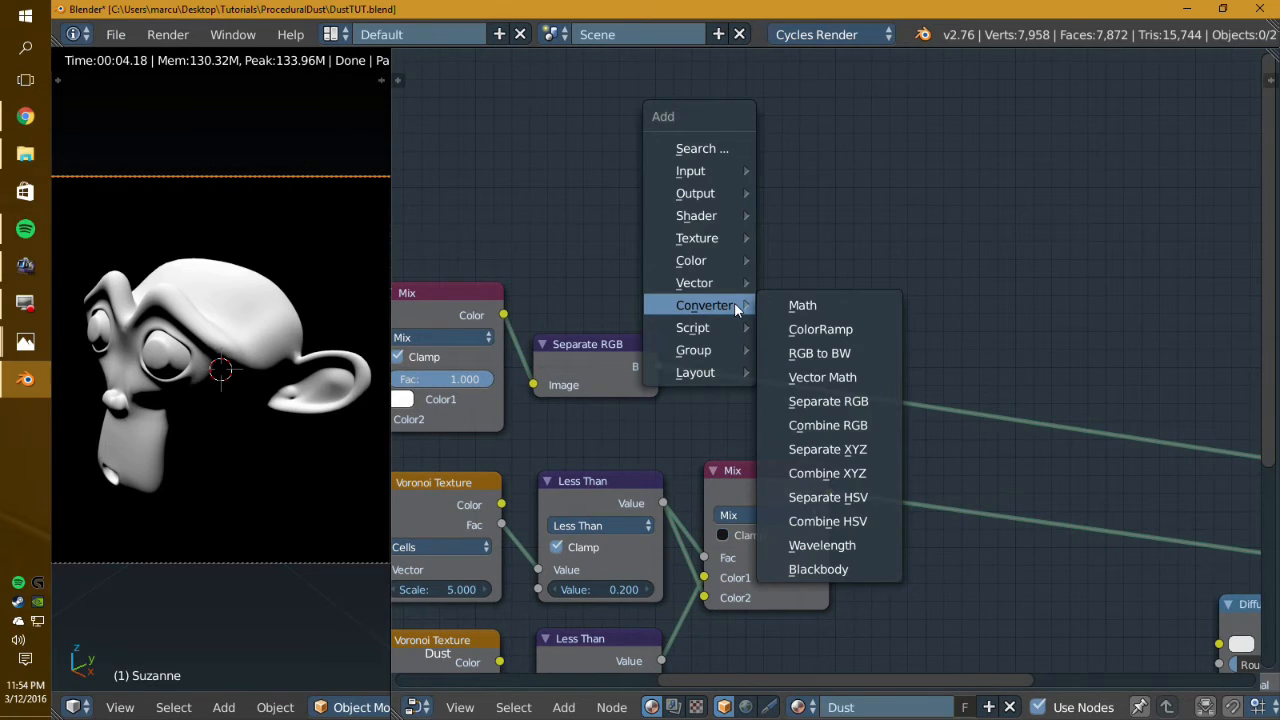
{"action": "mouse_move", "coordinate": [697, 260]}
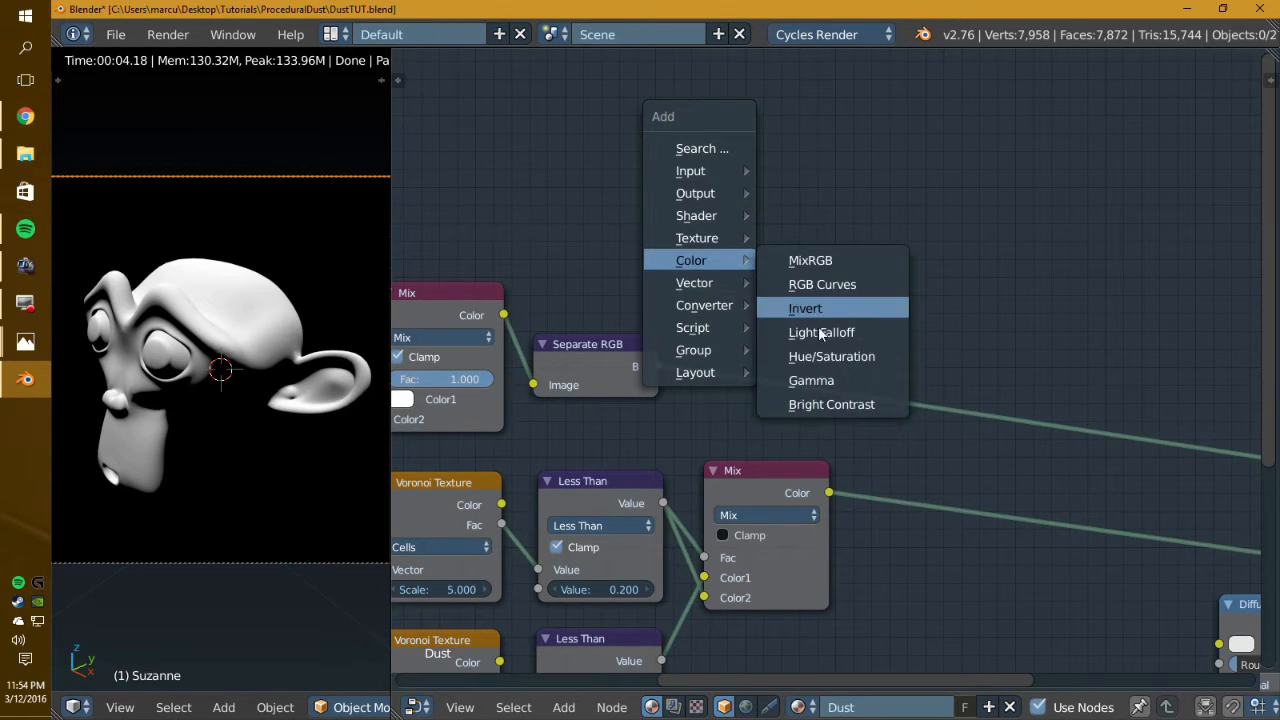
{"action": "left_click", "coordinate": [814, 378]}
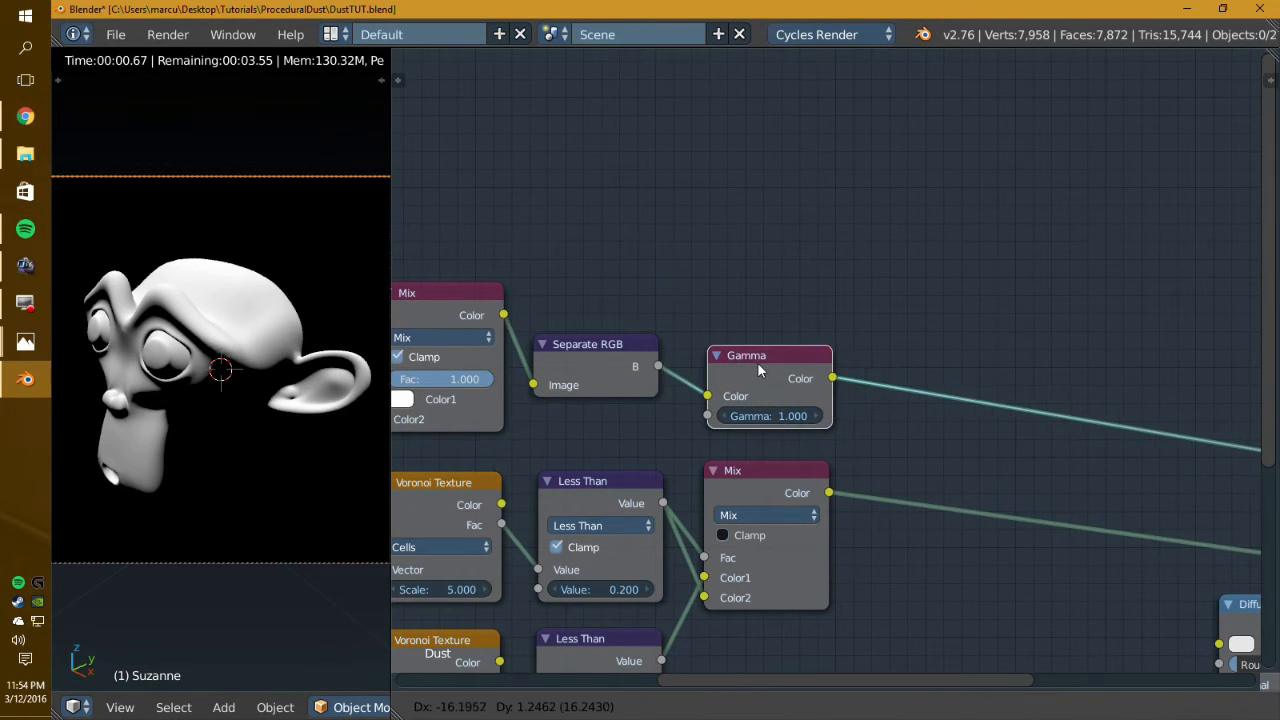
{"action": "left_click", "coordinate": [757, 371]}
Step: Set the Gamma node's Gamma to 2.500 and adjust its position above the Voronoi mask's Mix node
{"action": "left_click", "coordinate": [746, 413]}
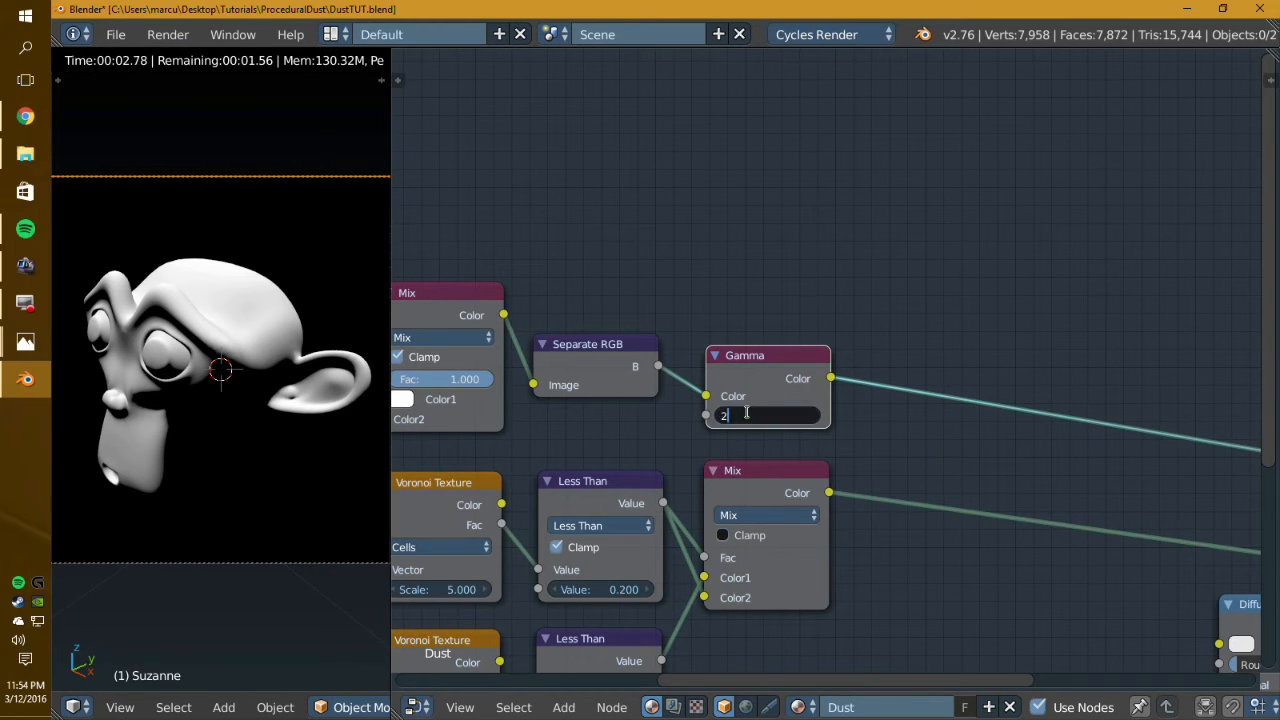
{"action": "type", "text": "2.5"}
{"action": "key", "text": "Return"}
{"action": "scroll", "coordinate": [748, 412], "scroll_direction": "up", "scroll_amount": 1}
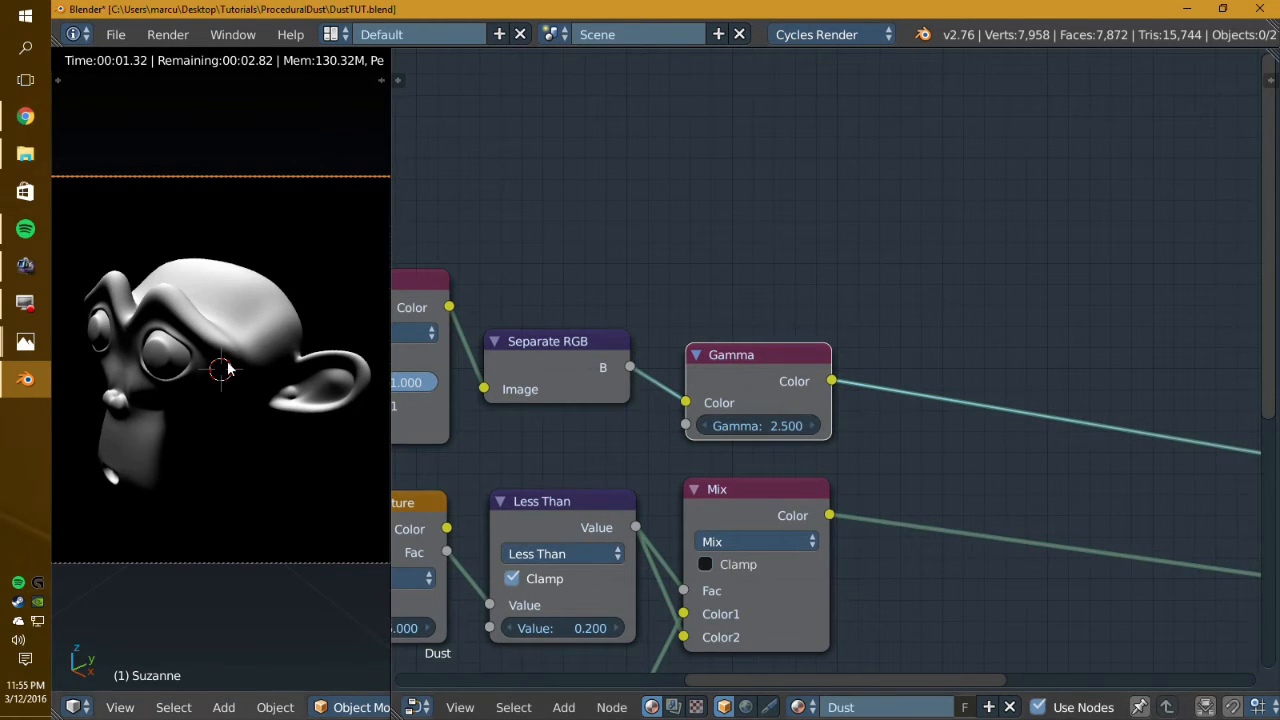
{"action": "scroll", "coordinate": [848, 421], "scroll_direction": "down", "scroll_amount": 3}
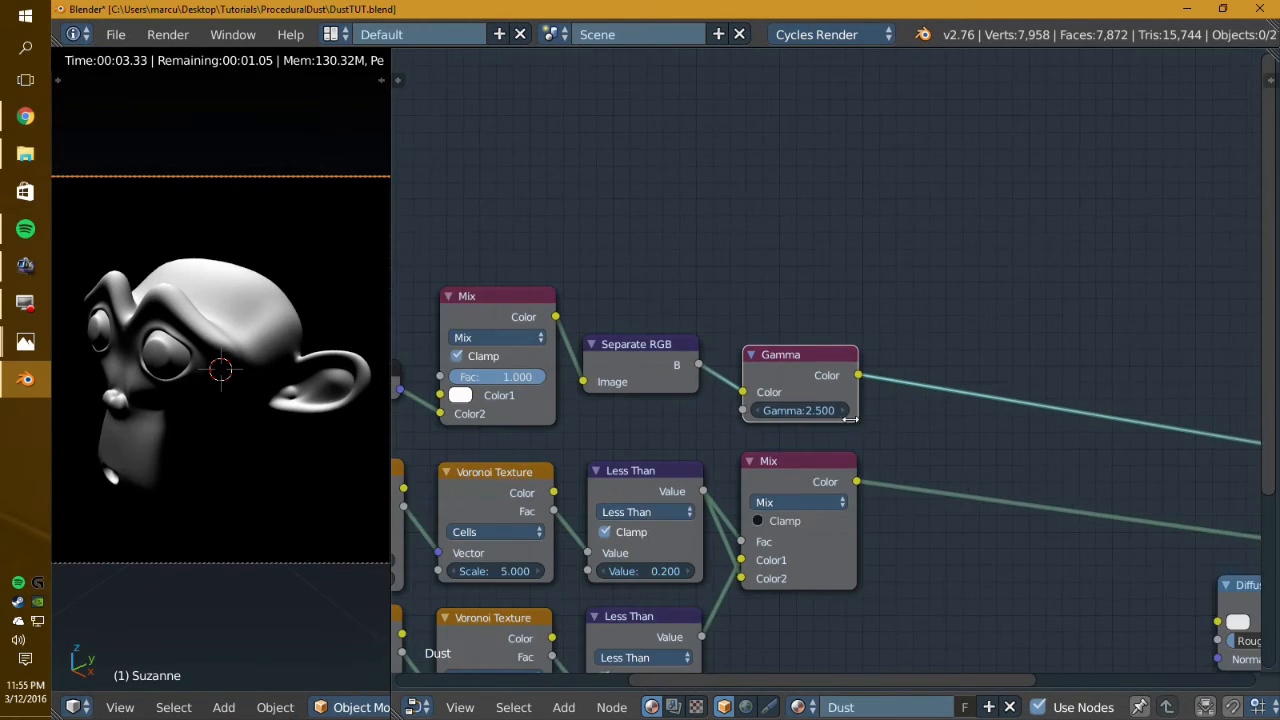
{"action": "middle_click_drag", "start_coordinate": [848, 421], "coordinate": [882, 418]}
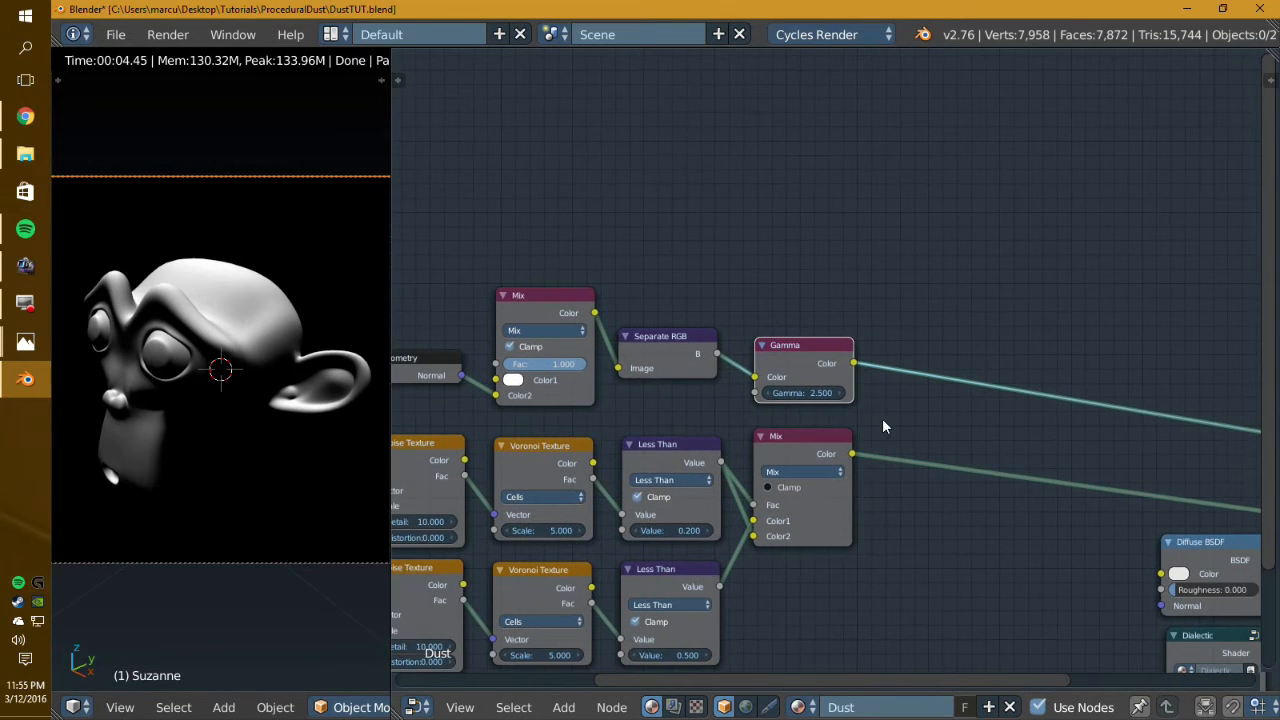
{"action": "left_click_drag", "start_coordinate": [804, 361], "coordinate": [803, 360]}
{"action": "key", "text": "a"}
Step: Duplicate the Voronoi mask's Mix node into the preview link, with Gamma feeding its Fac and the Voronoi mask feeding Color1
{"action": "scroll", "coordinate": [935, 405], "scroll_direction": "down", "scroll_amount": 1}
{"action": "scroll", "coordinate": [935, 405], "scroll_direction": "down", "scroll_amount": 1}
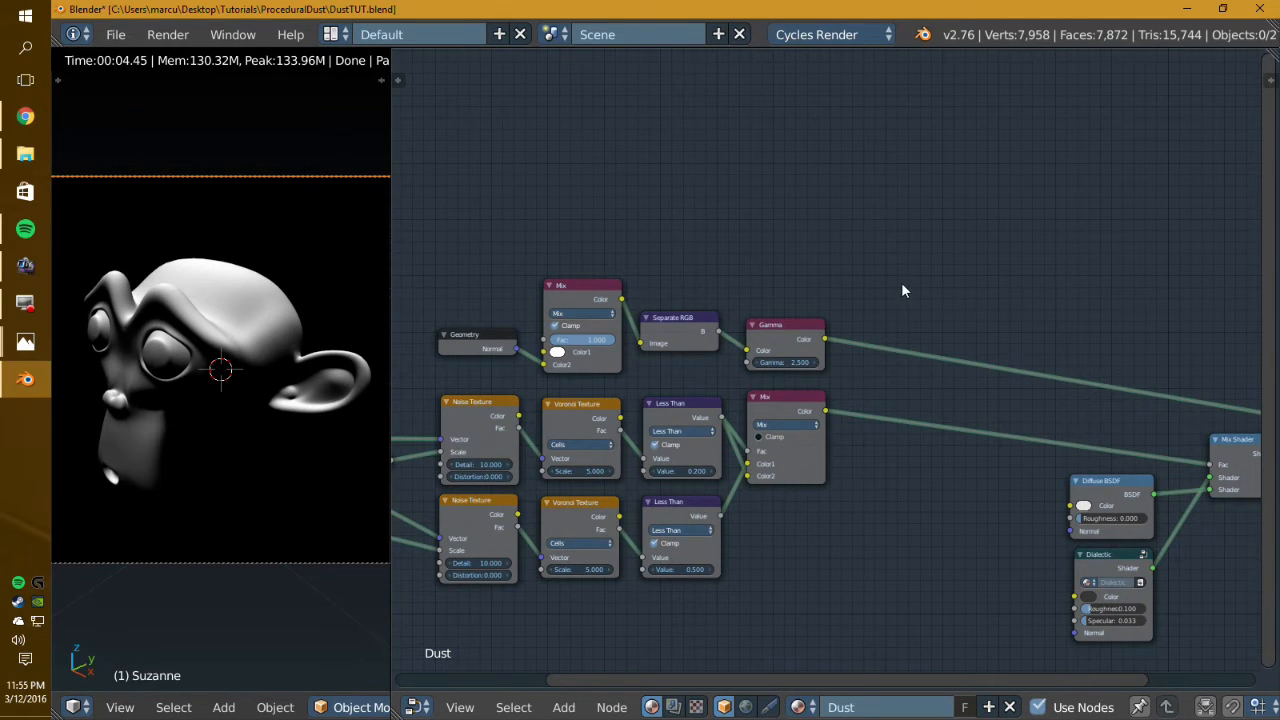
{"action": "scroll", "coordinate": [889, 388], "scroll_direction": "up", "scroll_amount": 2}
{"action": "middle_click_drag", "start_coordinate": [813, 388], "coordinate": [794, 399]}
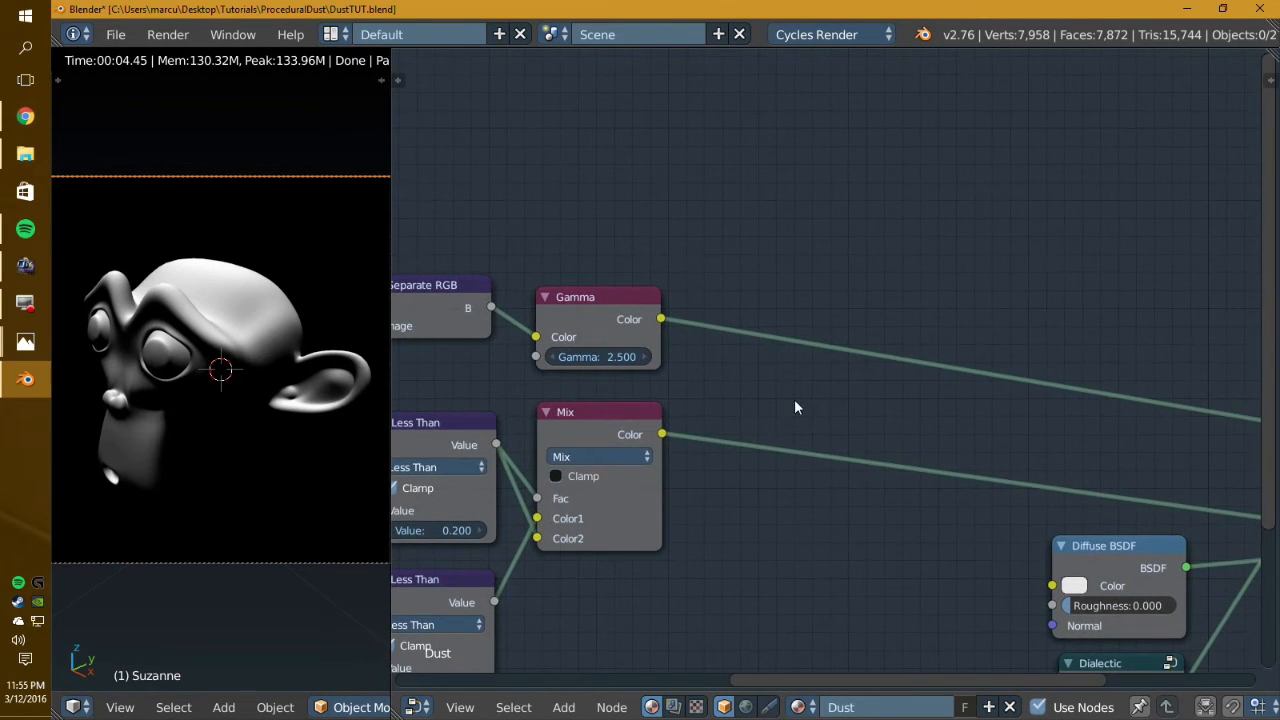
{"action": "key", "text": "shift+a"}
{"action": "left_click", "coordinate": [604, 464]}
{"action": "key", "text": "shift+d"}
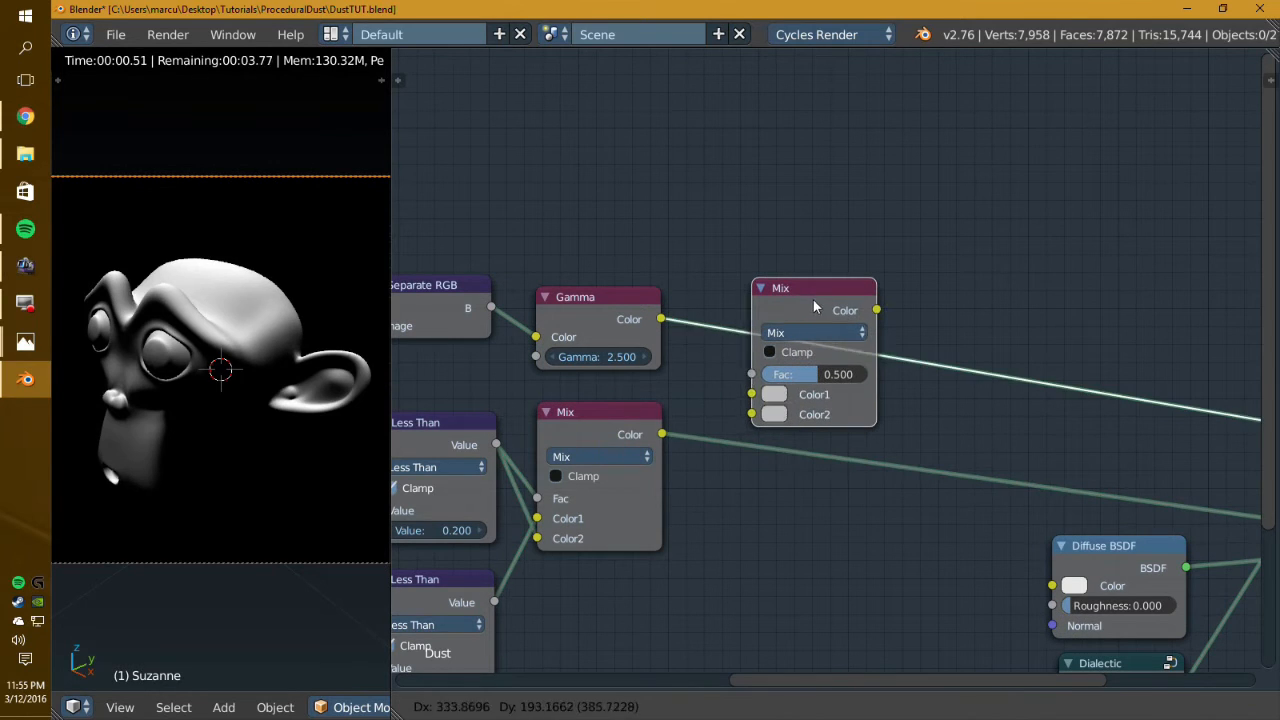
{"action": "left_click", "coordinate": [813, 300]}
{"action": "left_click_drag", "start_coordinate": [663, 434], "coordinate": [751, 375]}
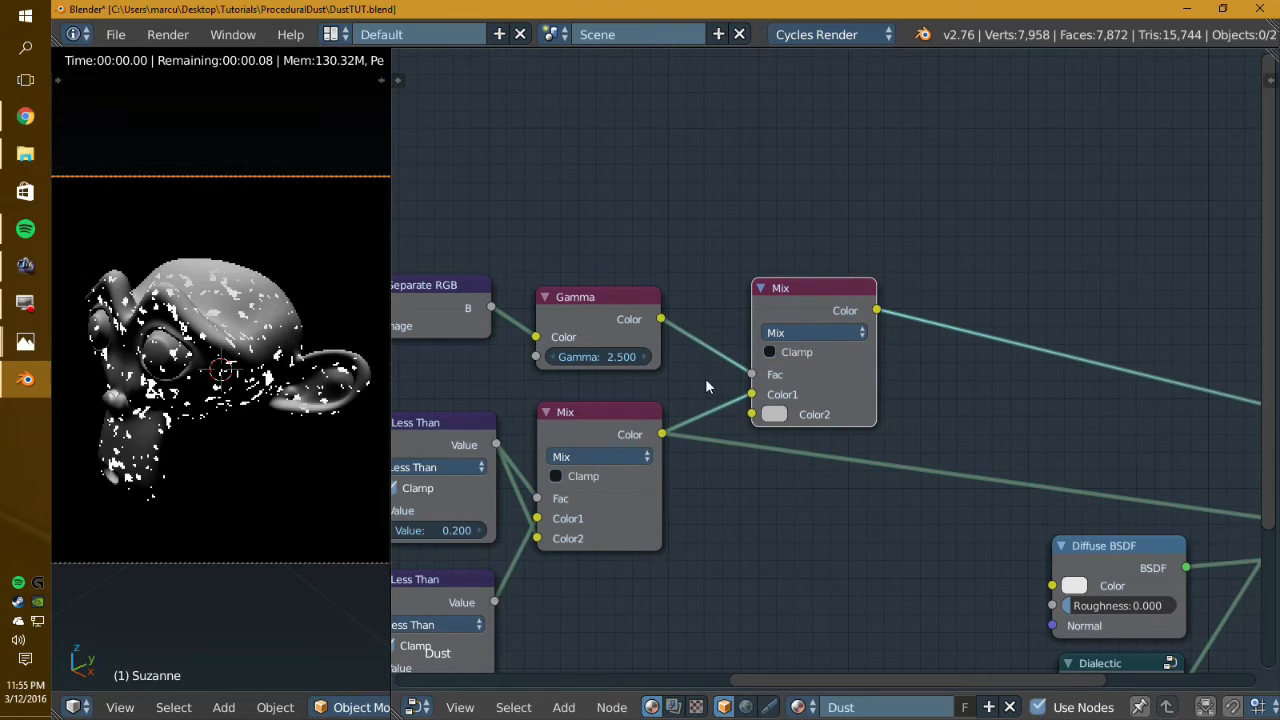
Step: Set the new Mix node's Color2 to black and move the node farther away from the Gamma node
{"action": "left_click", "coordinate": [776, 414]}
{"action": "left_click_drag", "start_coordinate": [917, 264], "coordinate": [917, 284]}
{"action": "middle_click_drag", "start_coordinate": [620, 366], "coordinate": [640, 362]}
{"action": "scroll", "coordinate": [823, 326], "scroll_direction": "down", "scroll_amount": 2}
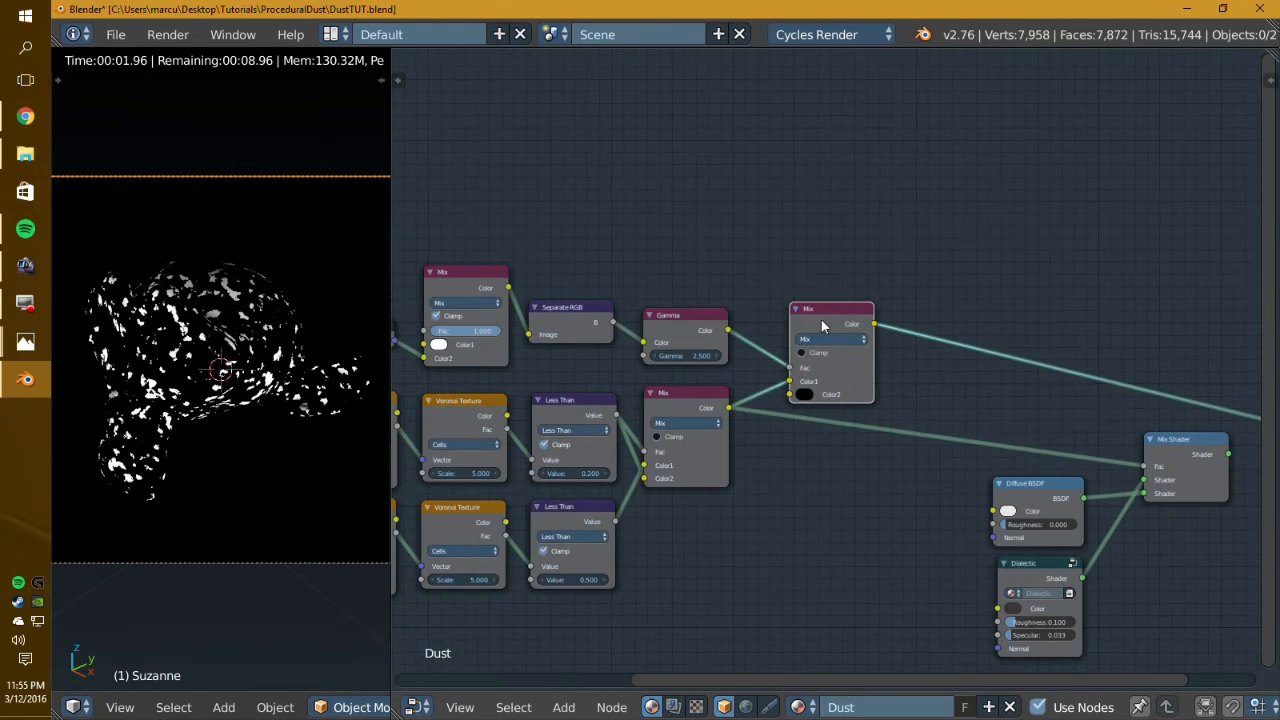
{"action": "left_click_drag", "start_coordinate": [850, 327], "coordinate": [913, 318]}
Step: Insert an Invert node between the Gamma node and the new Mix node's Fac input
{"action": "scroll", "coordinate": [760, 284], "scroll_direction": "up", "scroll_amount": 3}
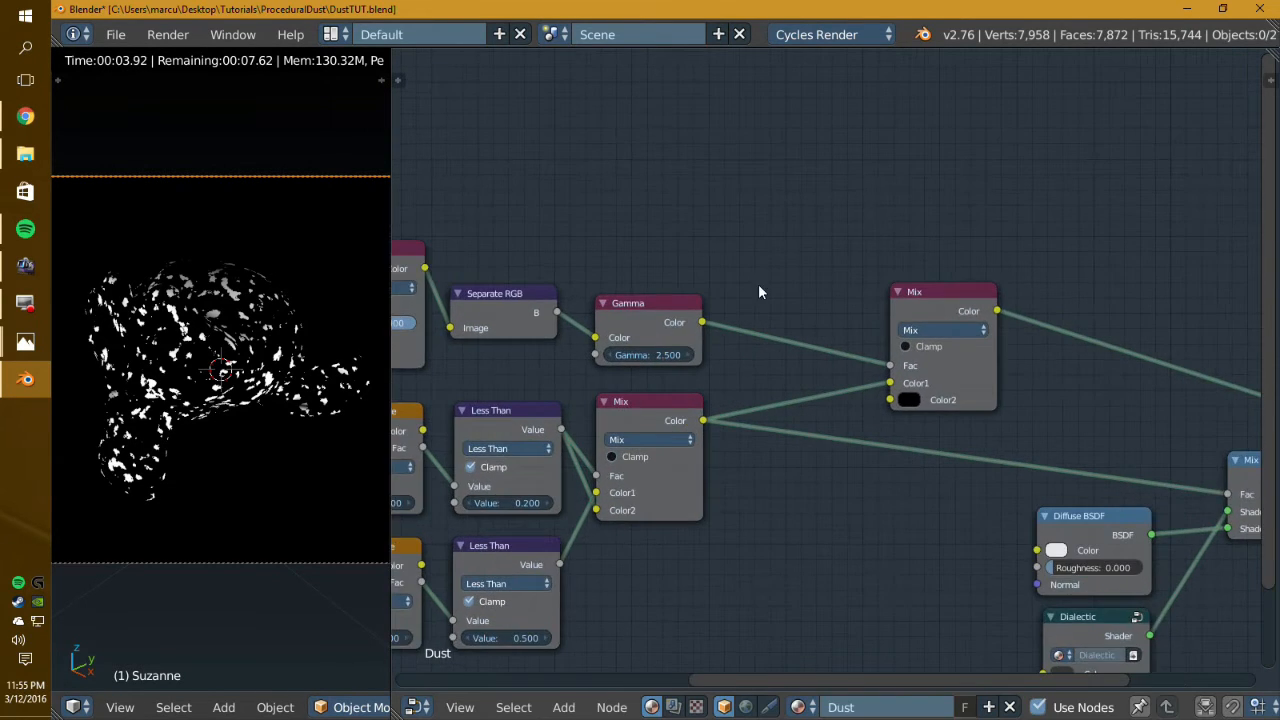
{"action": "scroll", "coordinate": [778, 284], "scroll_direction": "up", "scroll_amount": 2}
{"action": "key", "text": "shift+a"}
{"action": "mouse_move", "coordinate": [720, 289]}
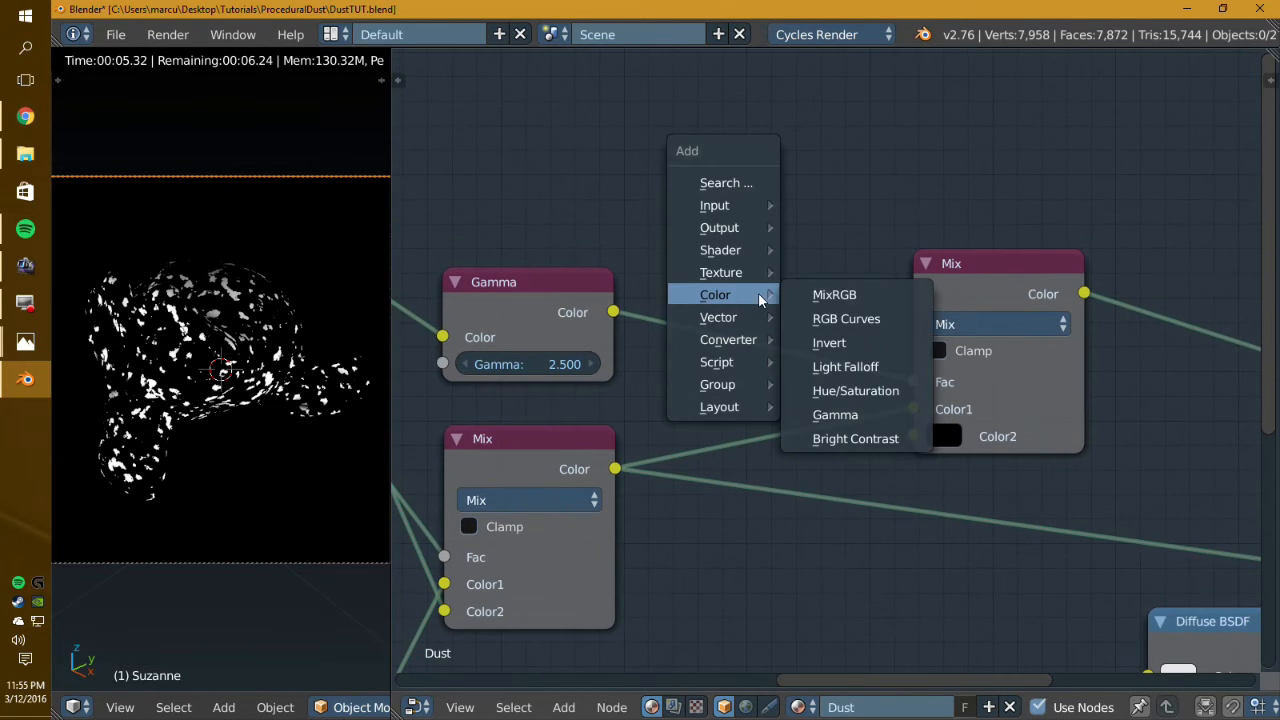
{"action": "left_click", "coordinate": [848, 337]}
{"action": "left_click", "coordinate": [685, 292]}
{"action": "left_click_drag", "start_coordinate": [729, 298], "coordinate": [708, 286]}
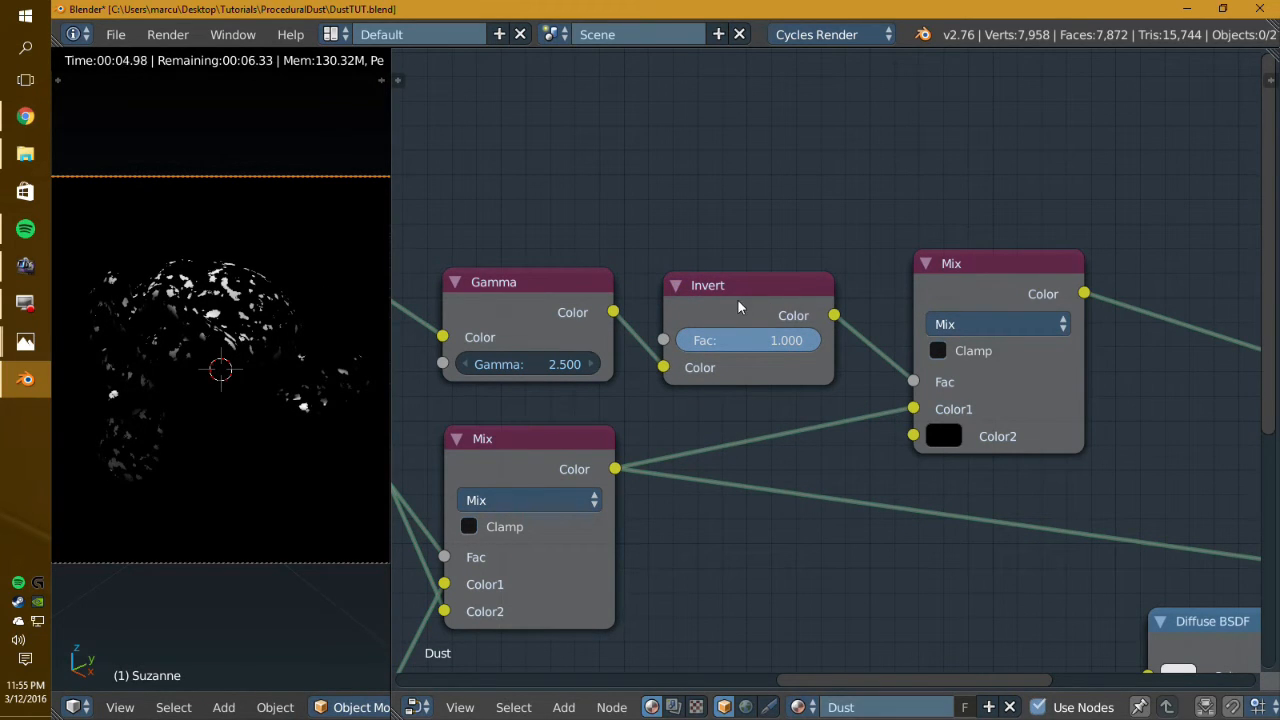
{"action": "left_click_drag", "start_coordinate": [737, 299], "coordinate": [749, 310]}
Step: Move the Mix node with the black Color2 closer to the Invert node
{"action": "scroll", "coordinate": [910, 438], "scroll_direction": "down", "scroll_amount": 1}
{"action": "scroll", "coordinate": [910, 447], "scroll_direction": "down", "scroll_amount": 2}
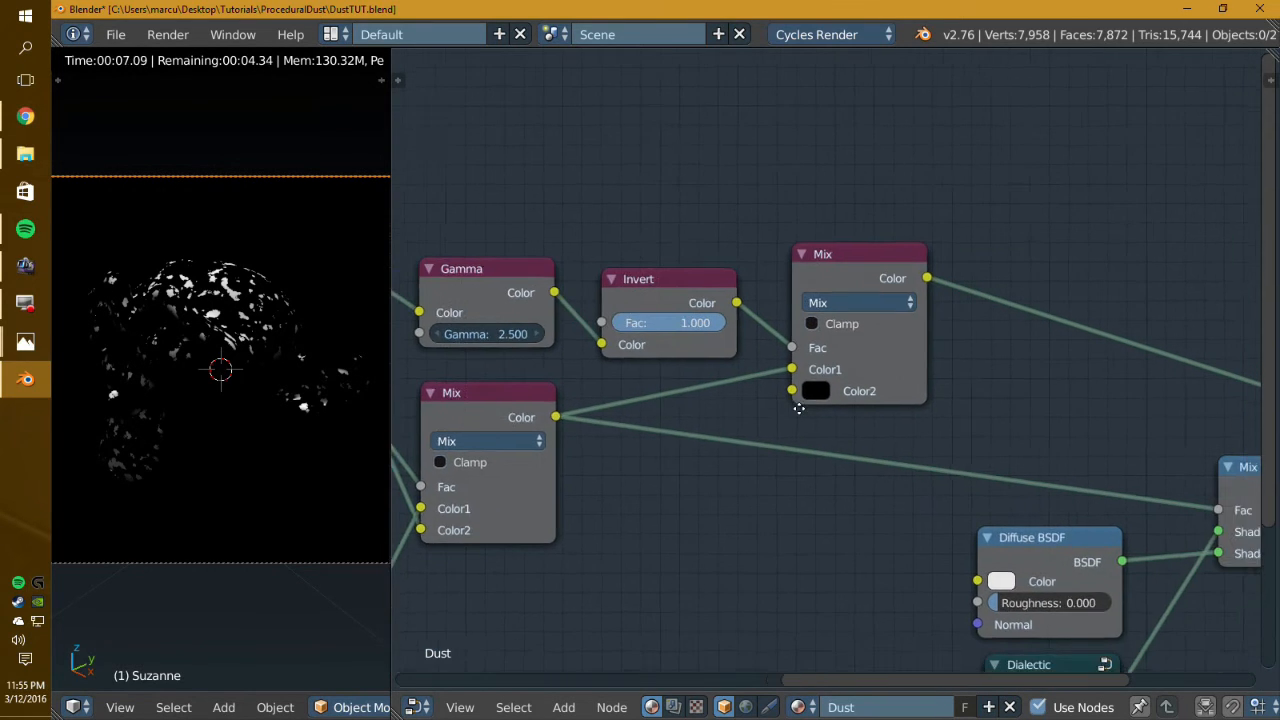
{"action": "left_click", "coordinate": [822, 302]}
{"action": "left_click_drag", "start_coordinate": [813, 300], "coordinate": [799, 300]}
{"action": "key", "text": "a"}
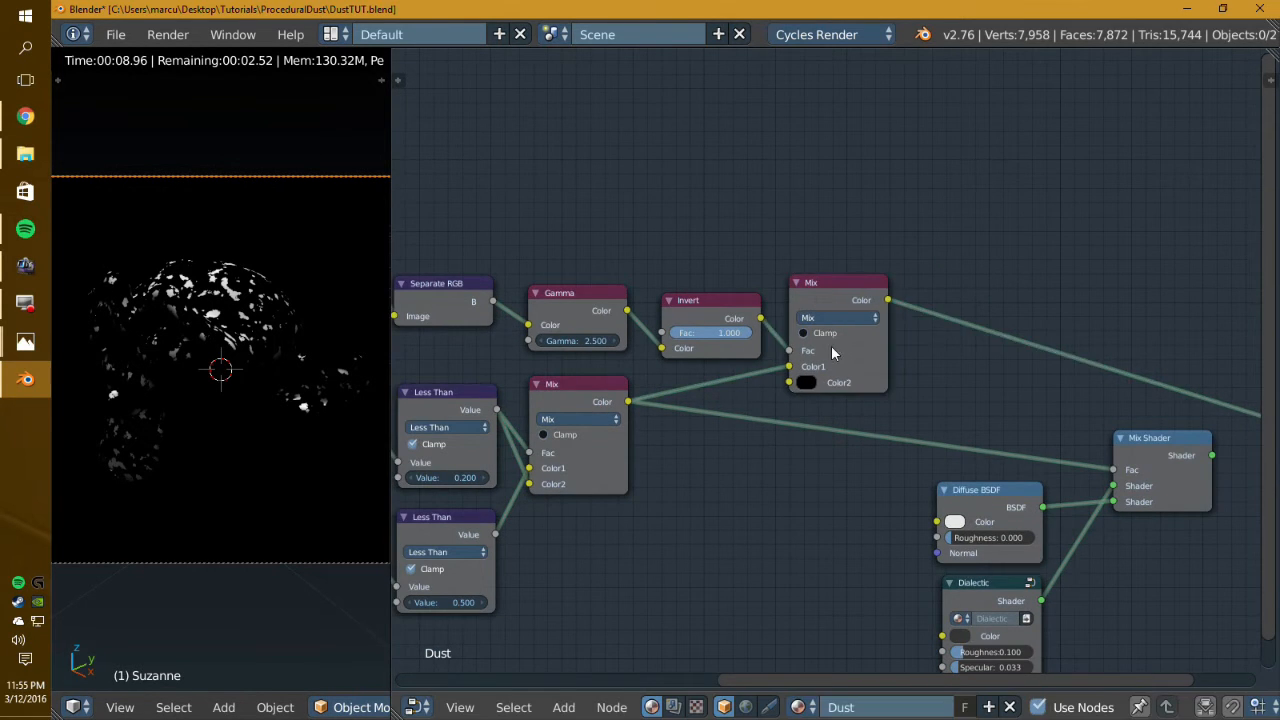
Step: Connect the combined mask's Mix Color output to the Mix Shader's Fac and preview the Mix Shader
{"action": "scroll", "coordinate": [840, 365], "scroll_direction": "down", "scroll_amount": 4}
{"action": "middle_click_drag", "start_coordinate": [871, 395], "coordinate": [780, 338]}
{"action": "middle_click_drag", "start_coordinate": [877, 364], "coordinate": [753, 345]}
{"action": "scroll", "coordinate": [755, 350], "scroll_direction": "up", "scroll_amount": 3}
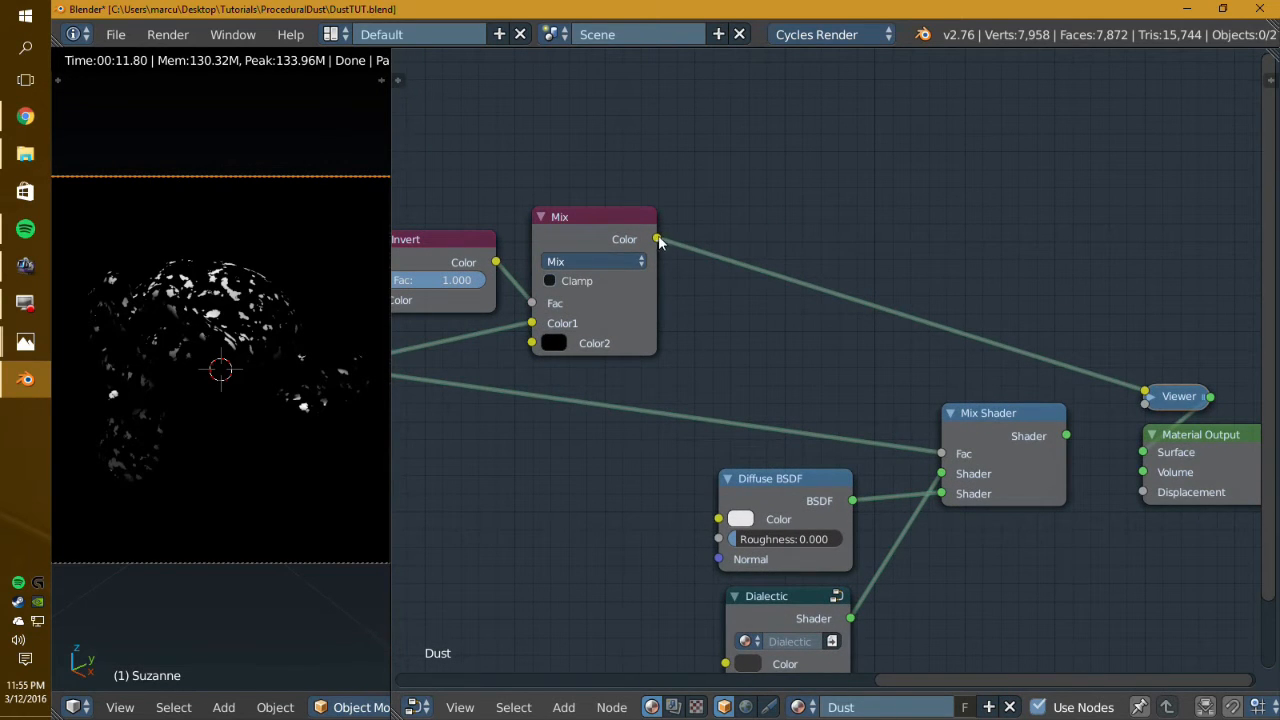
{"action": "left_click_drag", "start_coordinate": [657, 239], "coordinate": [941, 453]}
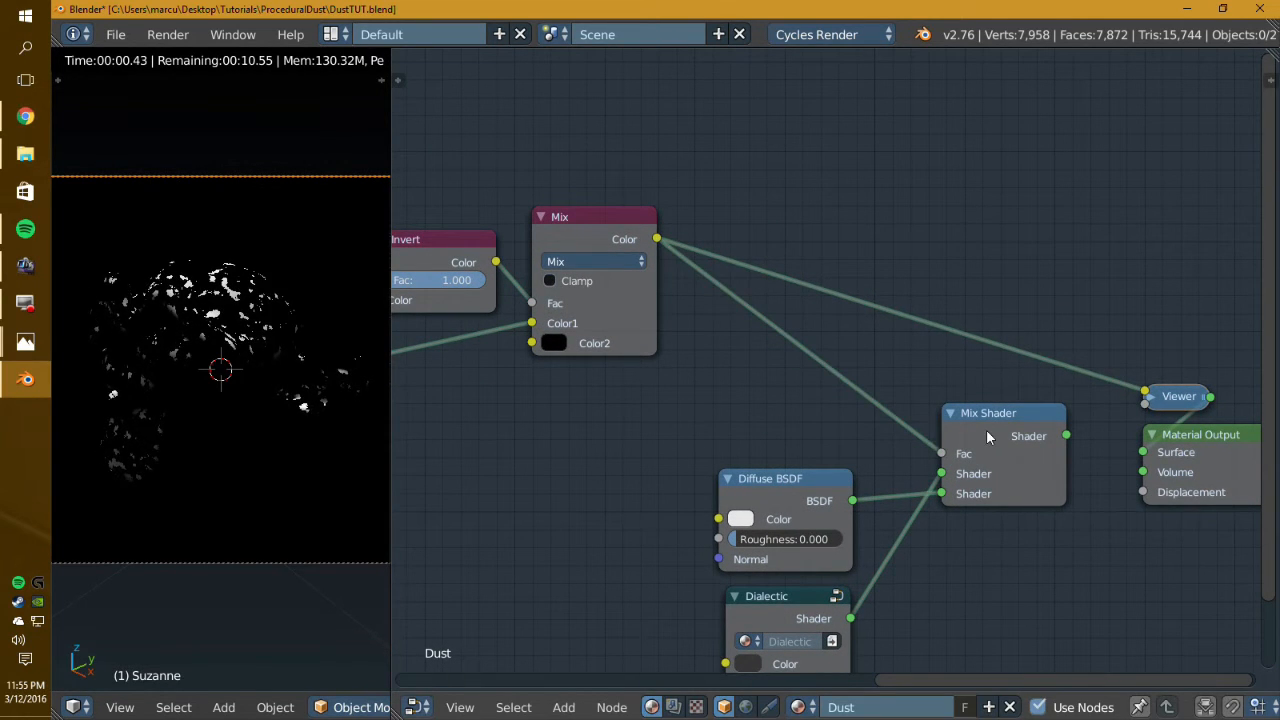
{"action": "left_click", "coordinate": [987, 436], "text": "ctrl+shift"}
Step: Insert a Math node between the combined mask's Mix node and the Mix Shader's Fac, with its operation set to Multiply
{"action": "middle_click_drag", "start_coordinate": [771, 379], "coordinate": [785, 396]}
{"action": "middle_click_drag", "start_coordinate": [710, 332], "coordinate": [696, 337]}
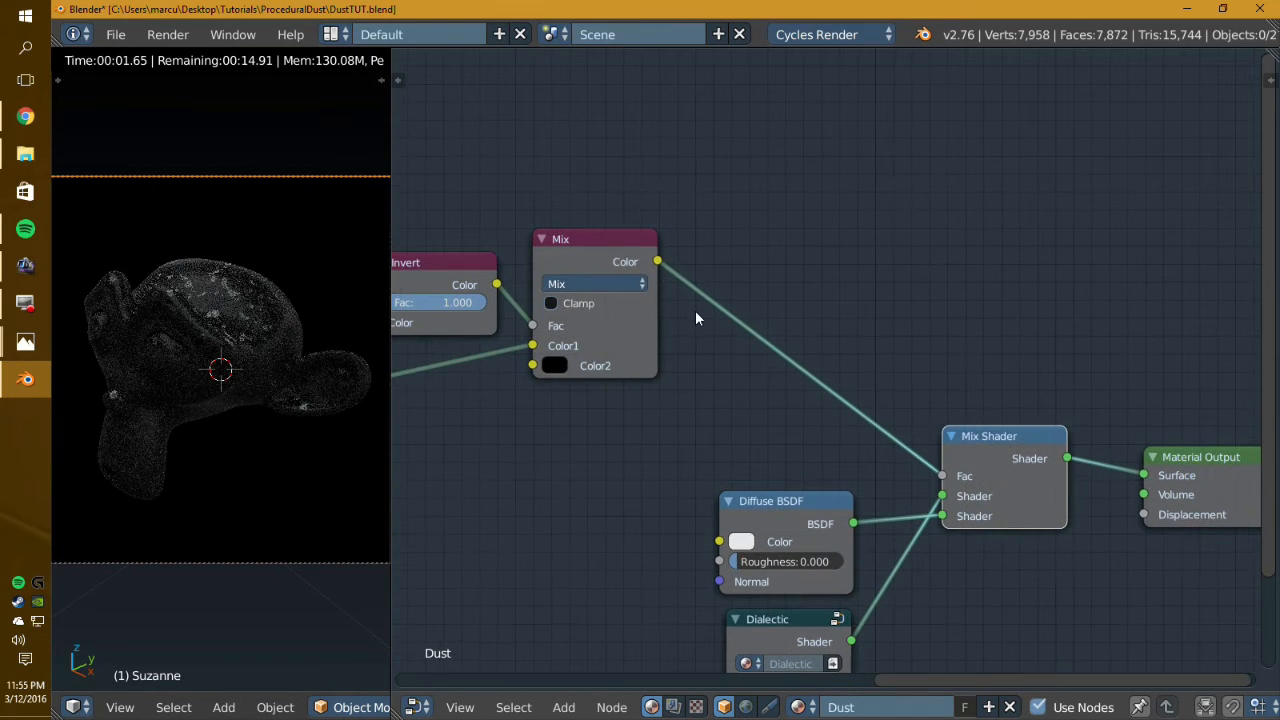
{"action": "key", "text": "shift+a"}
{"action": "mouse_move", "coordinate": [697, 314]}
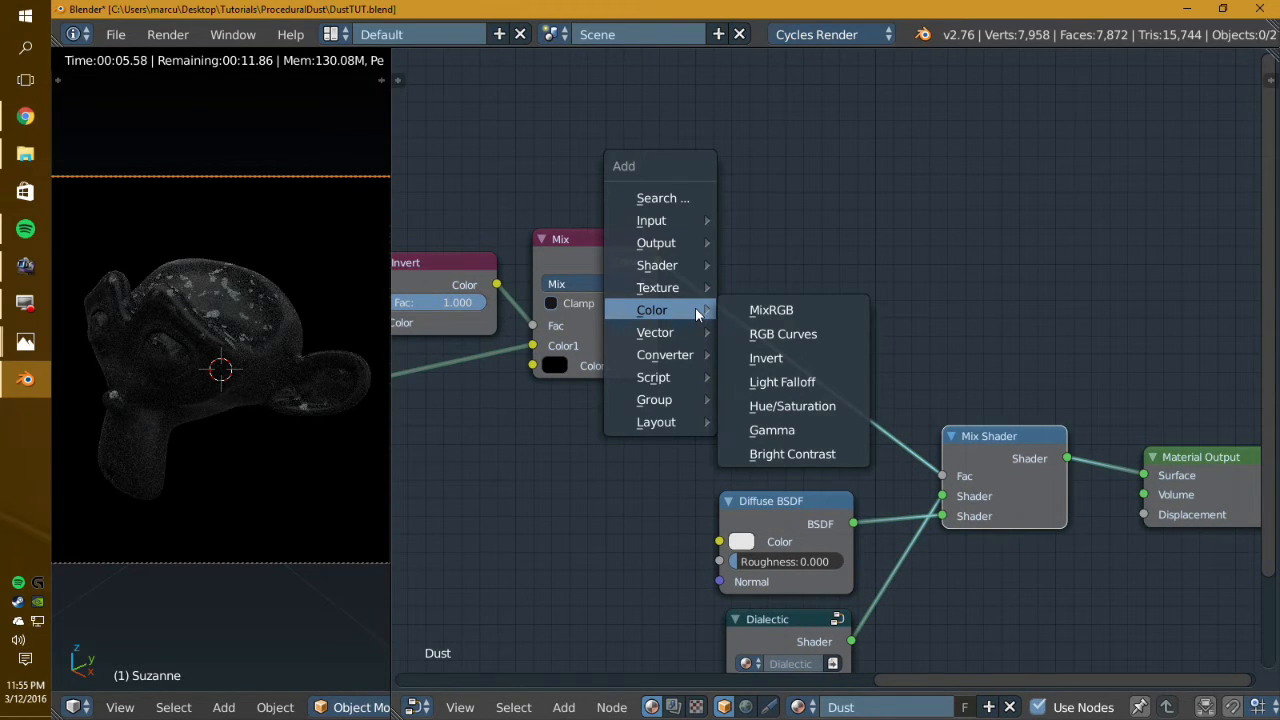
{"action": "mouse_move", "coordinate": [690, 355]}
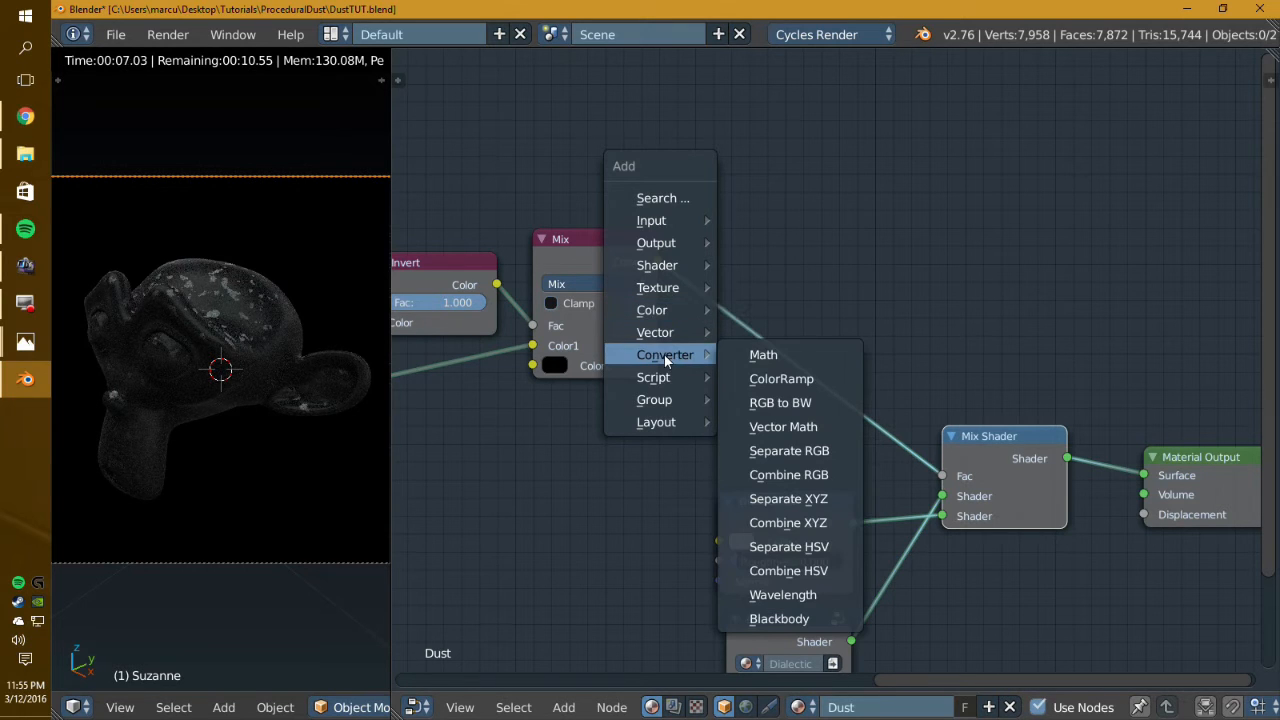
{"action": "left_click", "coordinate": [762, 355]}
{"action": "left_click", "coordinate": [695, 240]}
{"action": "left_click", "coordinate": [740, 286]}
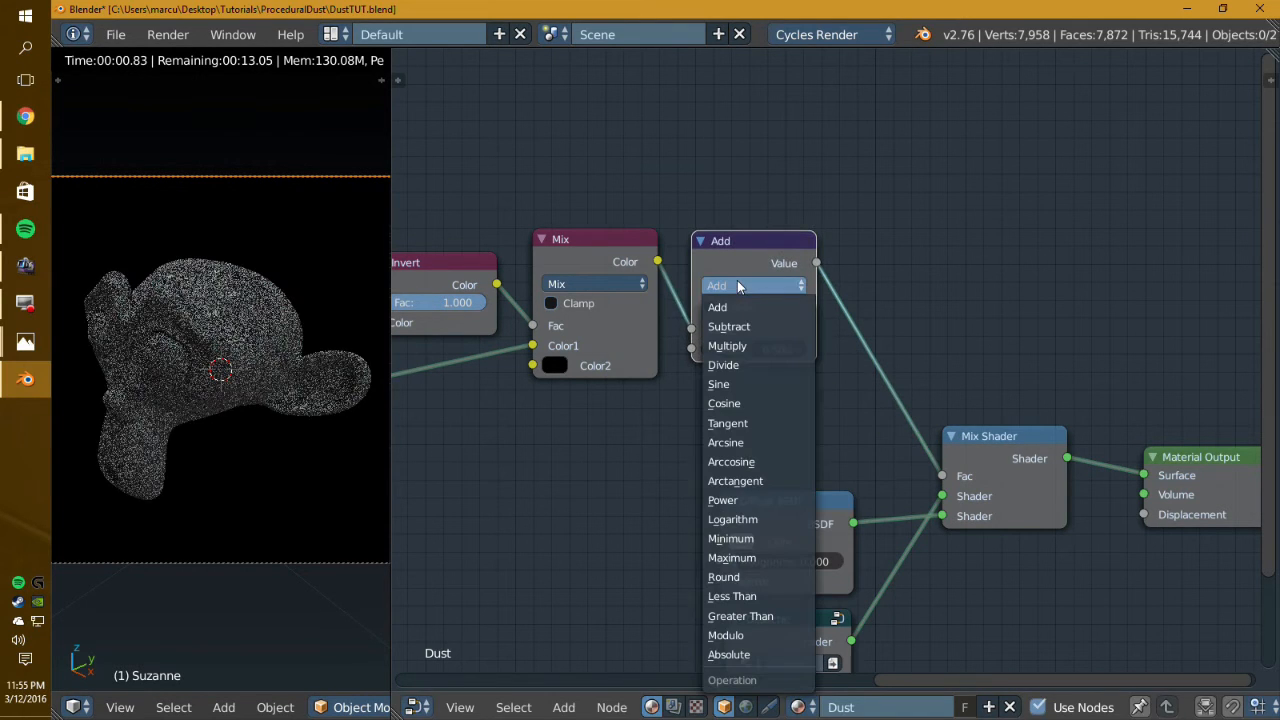
{"action": "left_click", "coordinate": [764, 346]}
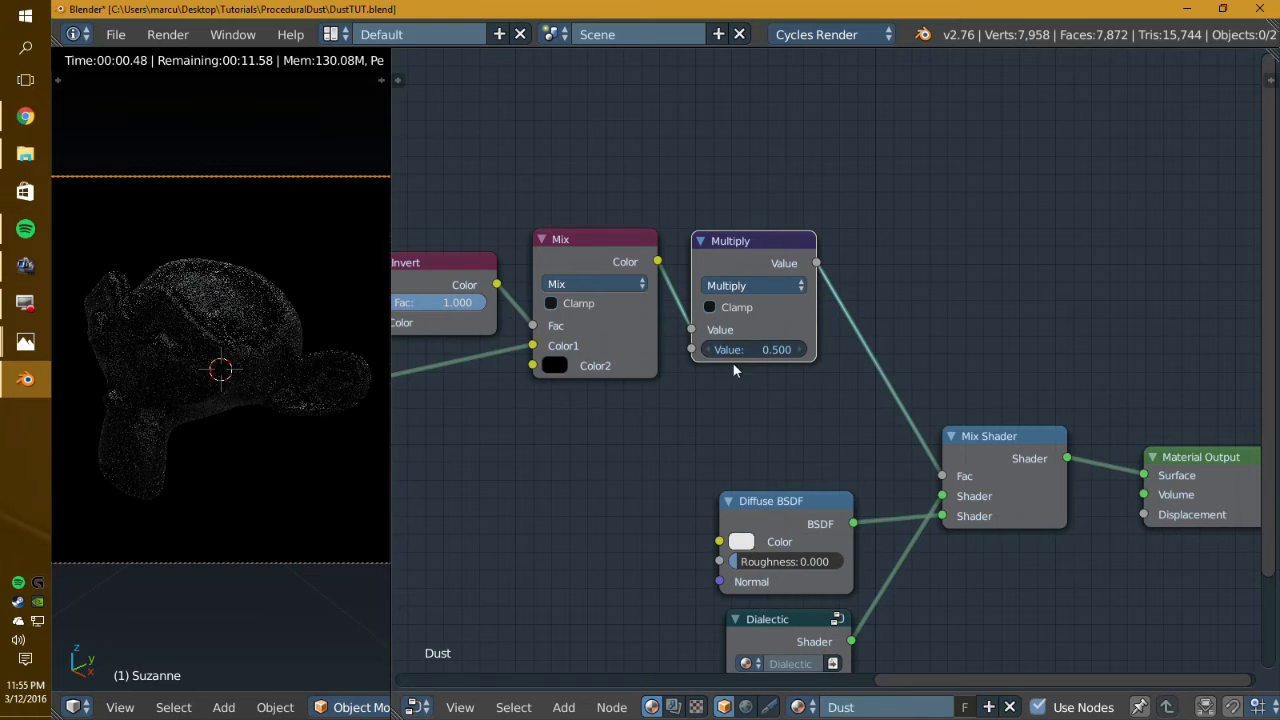
Step: Set the Multiply node's second Value to 2.000 and nudge the node closer to the Mix node
{"action": "left_click", "coordinate": [754, 349]}
{"action": "key", "text": "Return"}
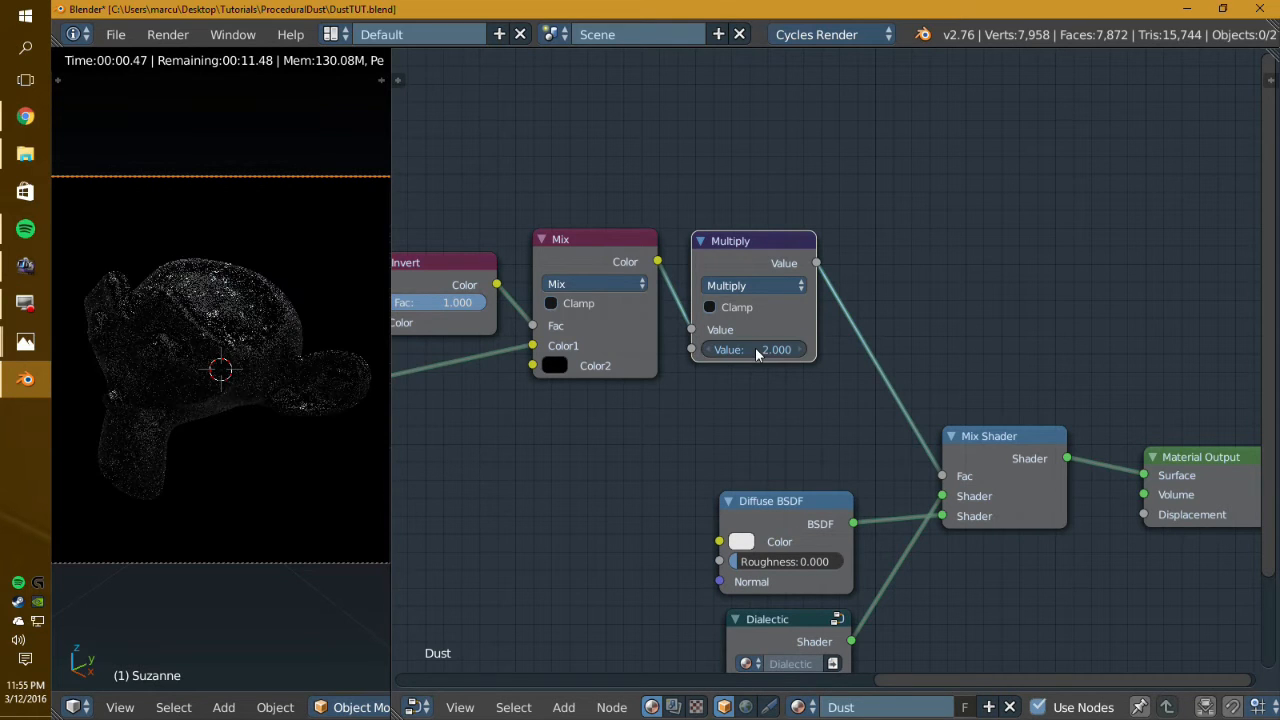
{"action": "left_click_drag", "start_coordinate": [738, 251], "coordinate": [730, 258]}
{"action": "key", "text": "a"}
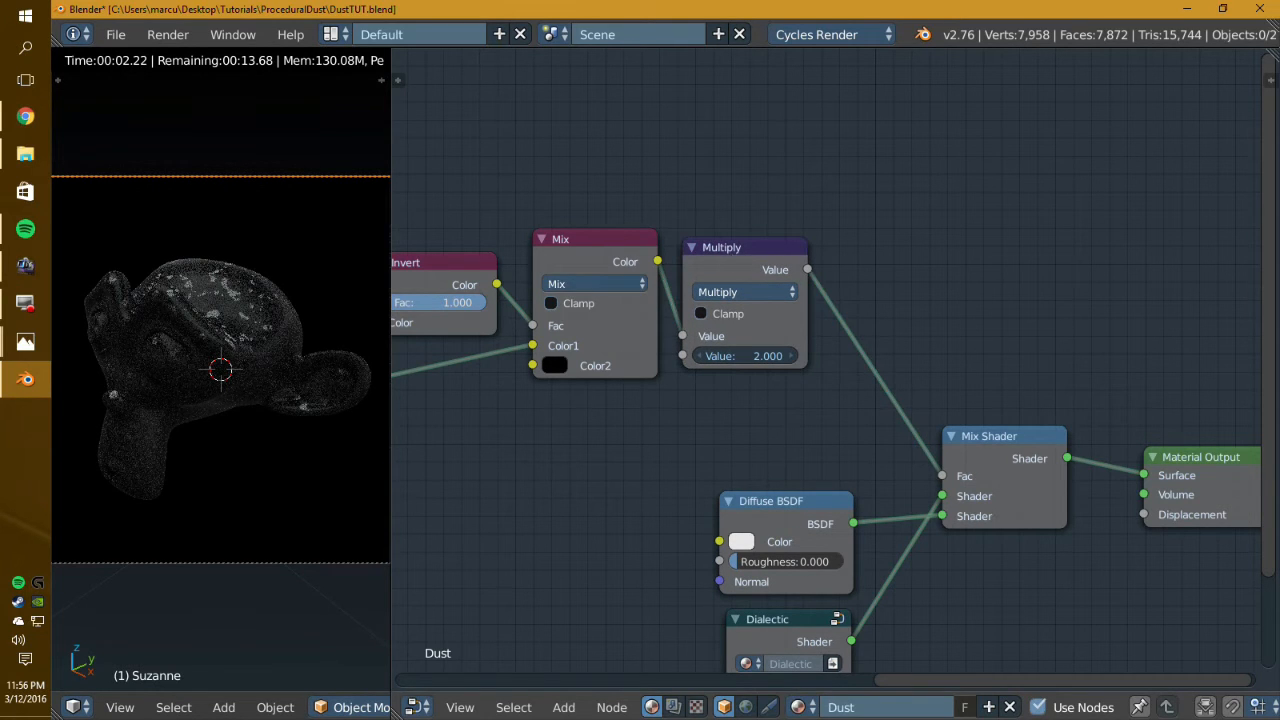
{"action": "key", "text": "alt+Tab"}
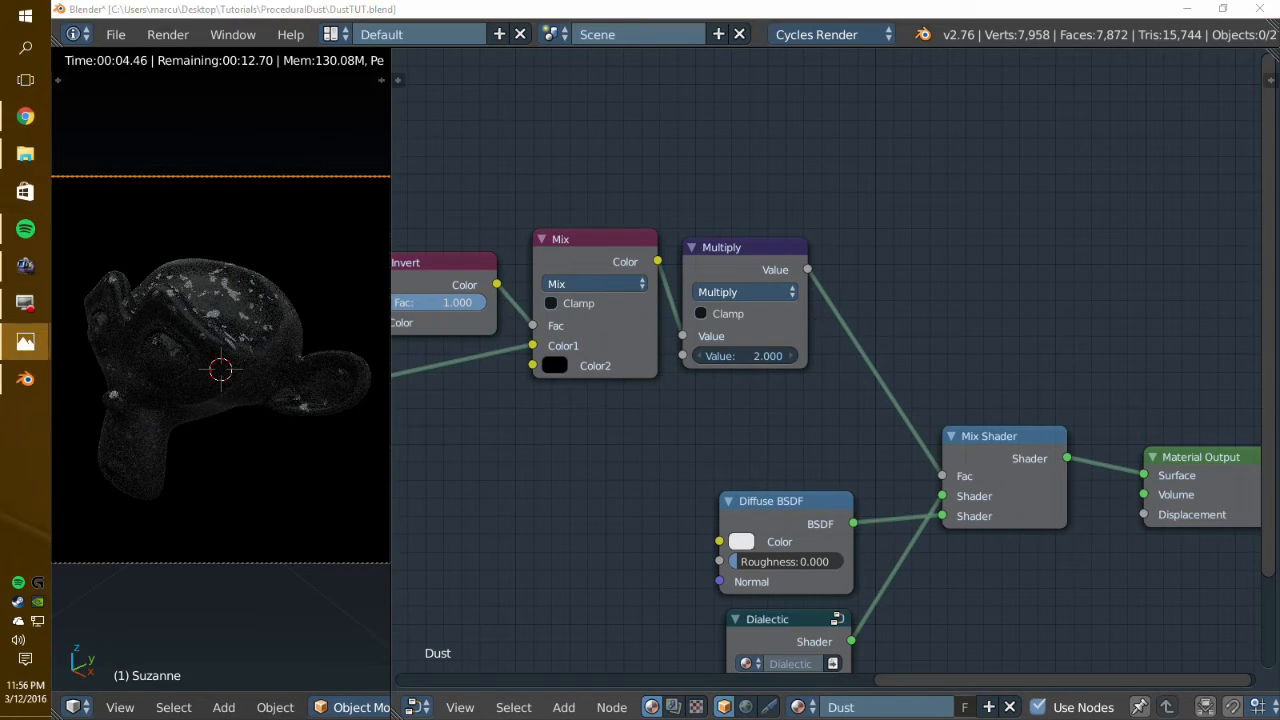
{"action": "key", "text": "alt+Tab"}
{"action": "key", "text": "alt+Tab"}
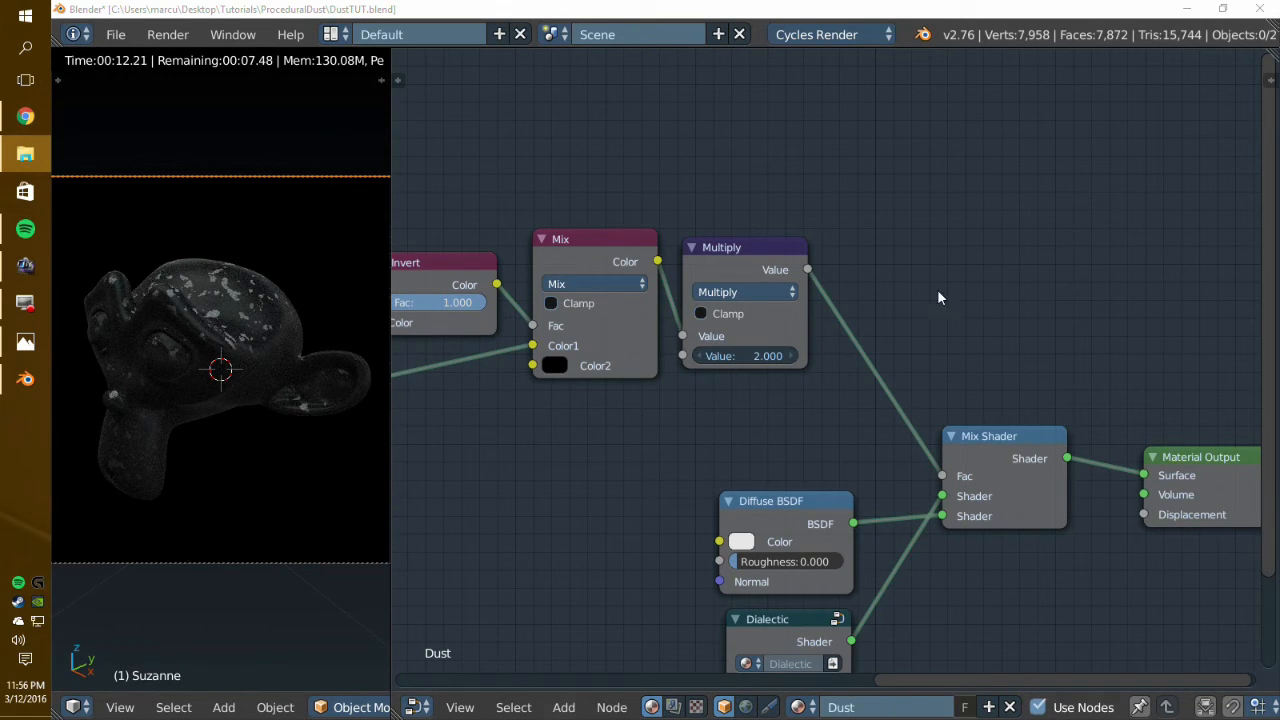
{"action": "key", "text": "alt+Tab"}
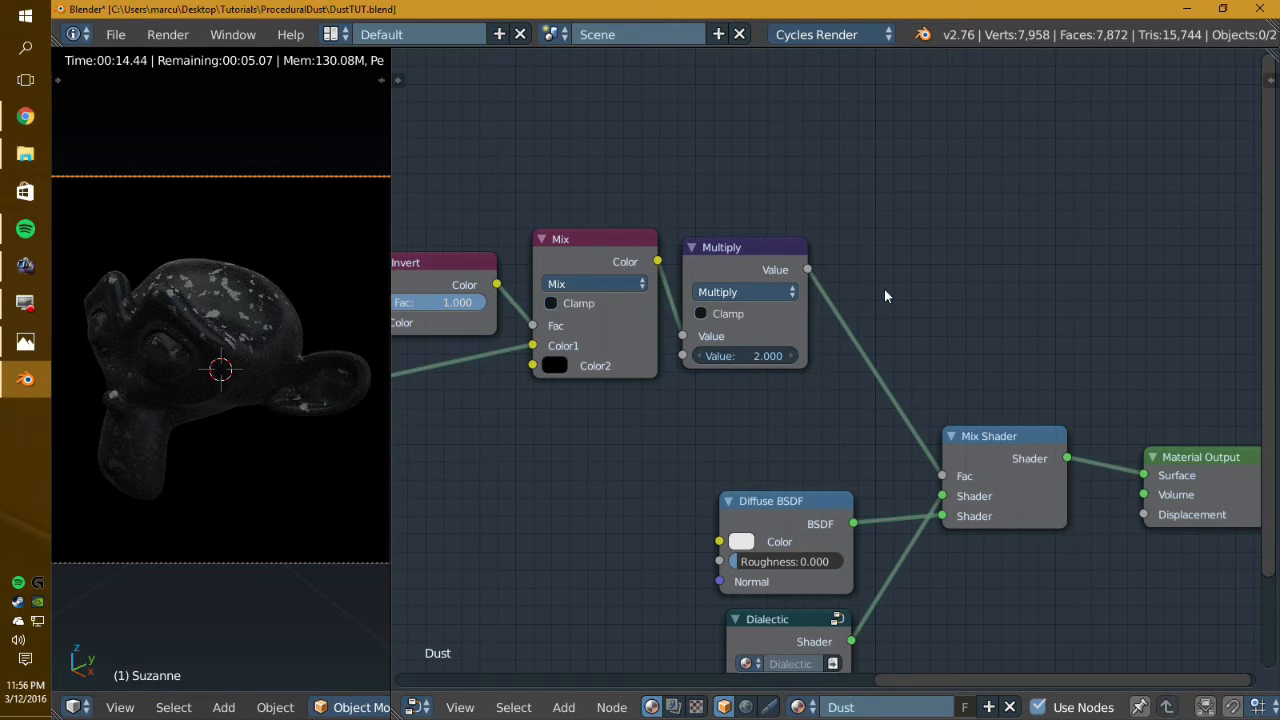
{"action": "middle_click_drag", "start_coordinate": [884, 296], "coordinate": [1022, 253]}
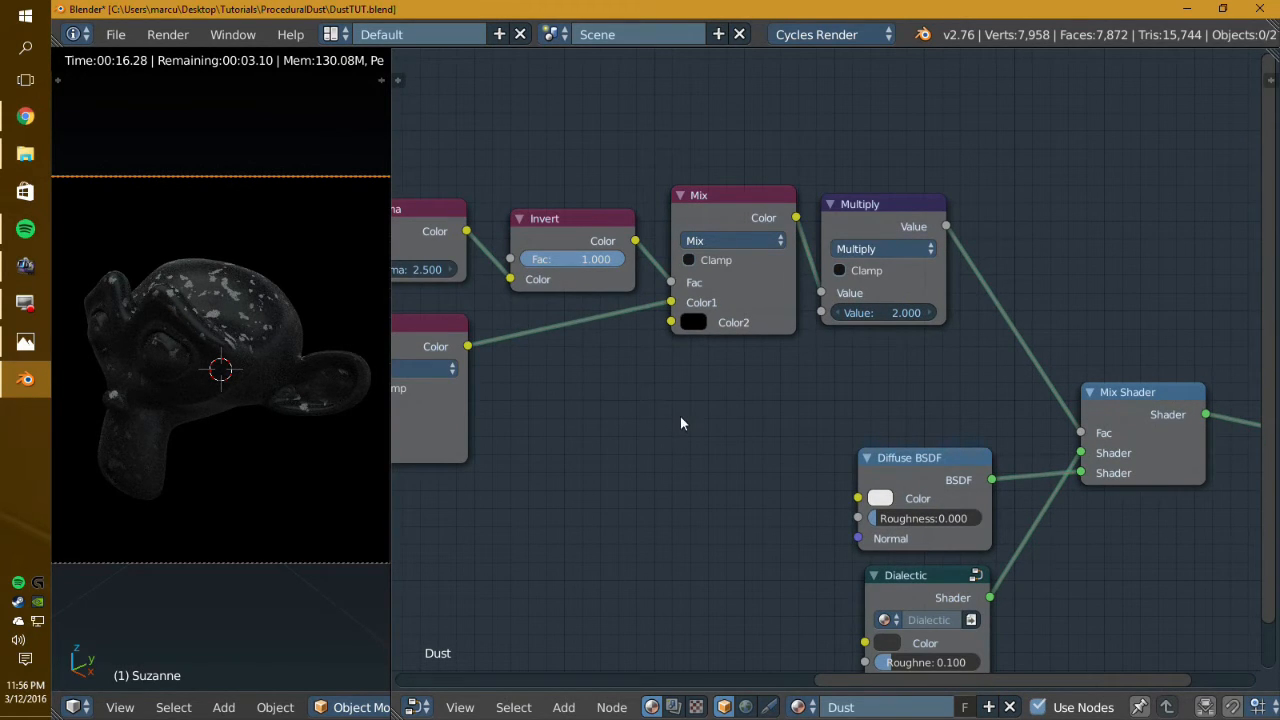
{"action": "scroll", "coordinate": [712, 440], "scroll_direction": "down", "scroll_amount": 2}
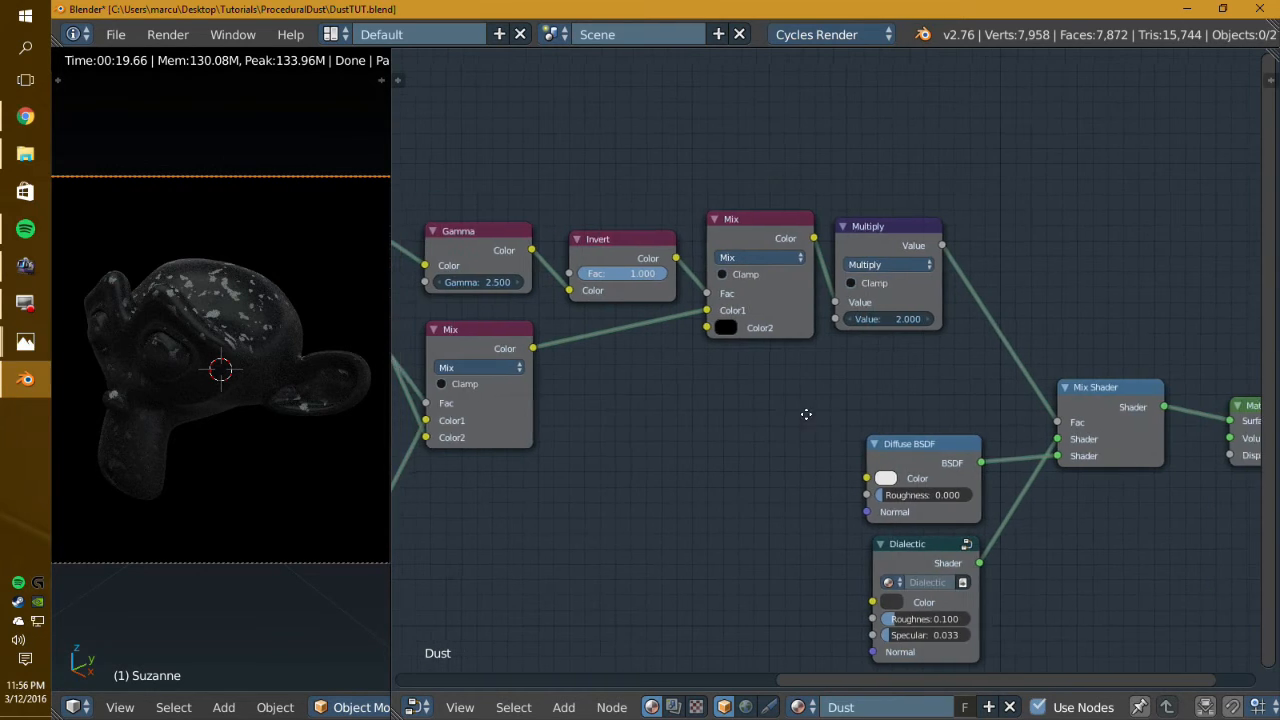
Step: Set the Value node that drives the Noise Texture scales to 3000
{"action": "scroll", "coordinate": [806, 413], "scroll_direction": "down", "scroll_amount": 1}
{"action": "middle_click_drag", "start_coordinate": [833, 425], "coordinate": [979, 389]}
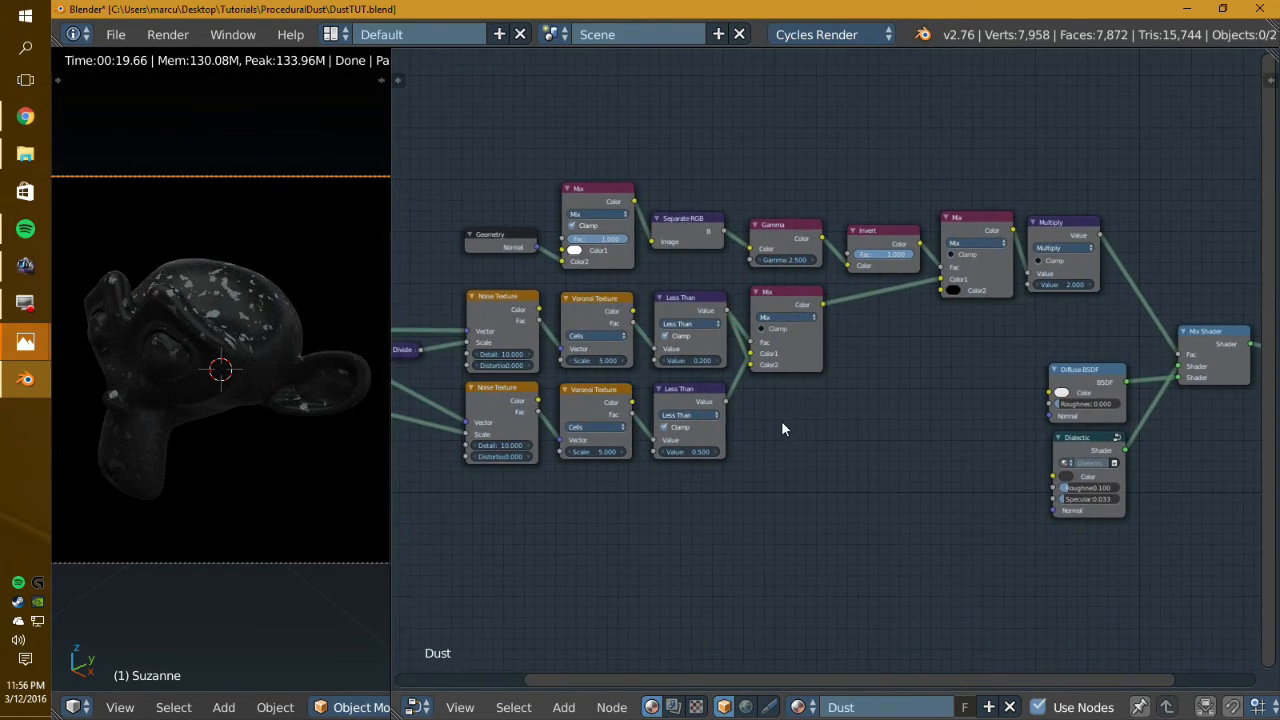
{"action": "scroll", "coordinate": [855, 432], "scroll_direction": "down", "scroll_amount": 1}
{"action": "middle_click_drag", "start_coordinate": [781, 422], "coordinate": [892, 433]}
{"action": "scroll", "coordinate": [855, 432], "scroll_direction": "down", "scroll_amount": 1}
{"action": "middle_click_drag", "start_coordinate": [857, 317], "coordinate": [1057, 317]}
{"action": "scroll", "coordinate": [578, 452], "scroll_direction": "up", "scroll_amount": 5}
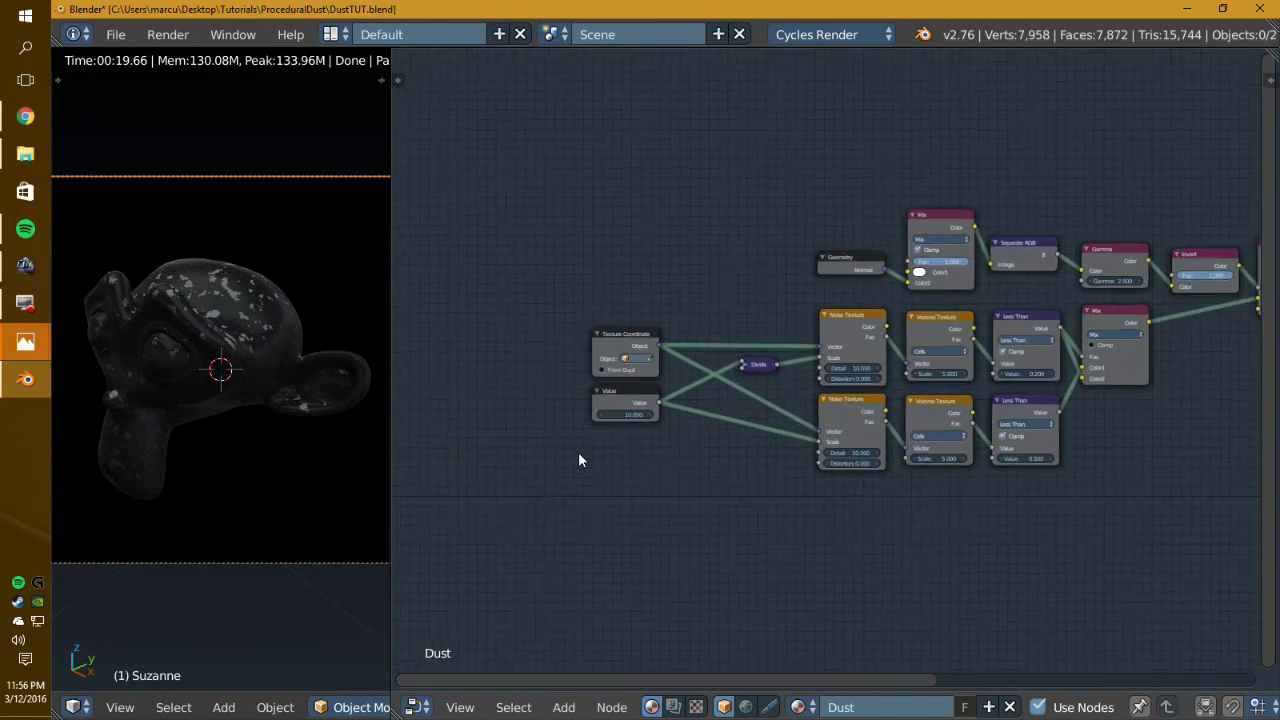
{"action": "scroll", "coordinate": [541, 488], "scroll_direction": "up", "scroll_amount": 1}
{"action": "left_click", "coordinate": [594, 454]}
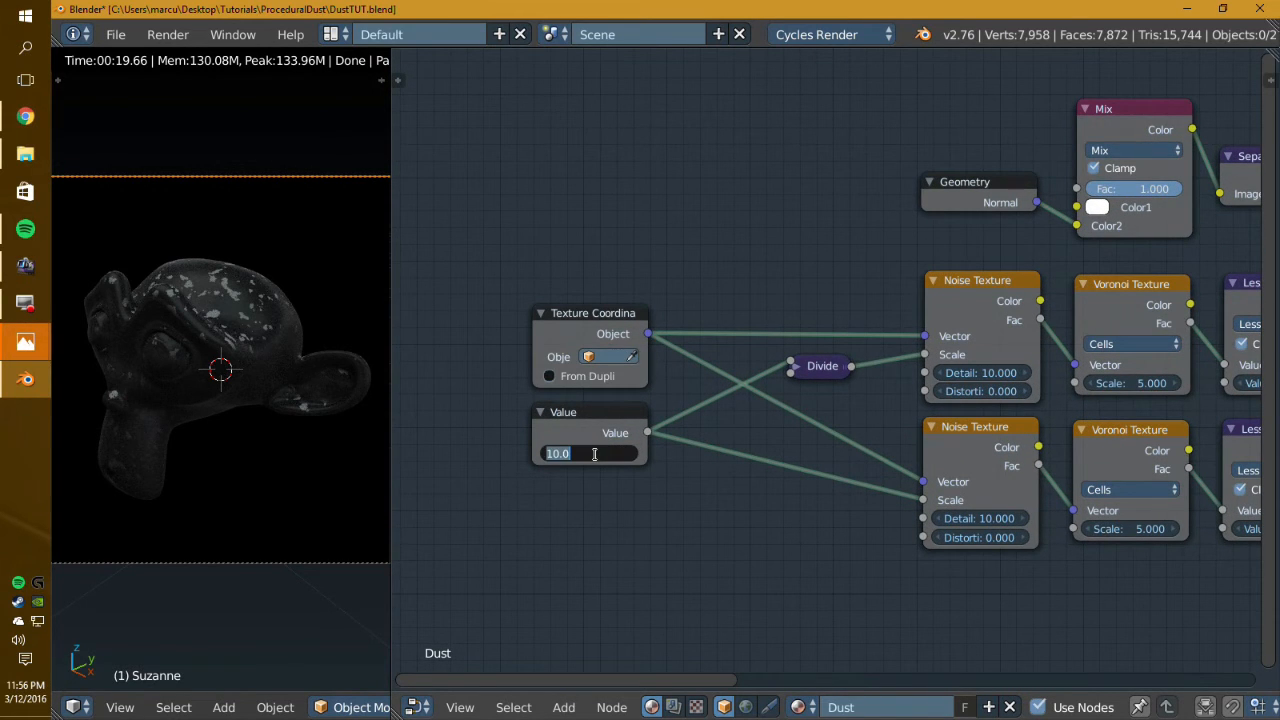
{"action": "type", "text": "3000"}
{"action": "key", "text": "Return"}
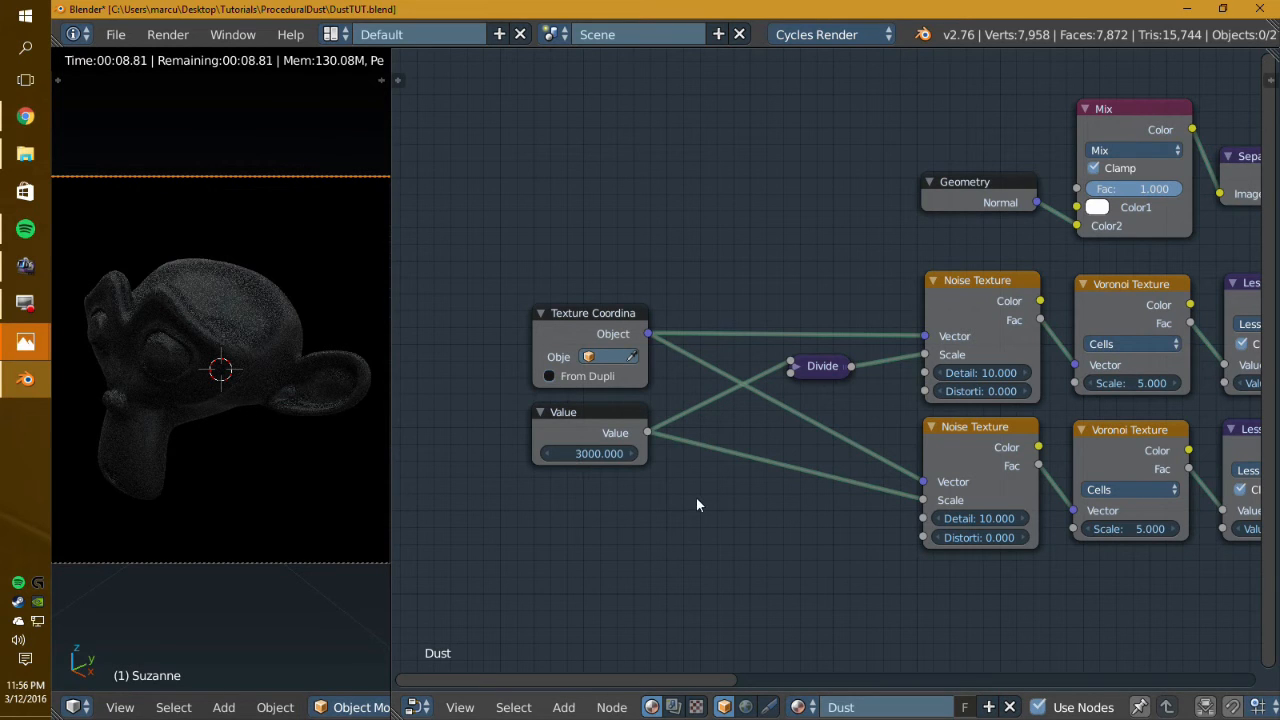
Step: Move the Dialectic group node slightly down, away from the Diffuse BSDF node
{"action": "middle_click_drag", "start_coordinate": [758, 508], "coordinate": [465, 484]}
{"action": "scroll", "coordinate": [1127, 455], "scroll_direction": "down", "scroll_amount": 4}
{"action": "middle_click_drag", "start_coordinate": [1127, 455], "coordinate": [709, 437]}
{"action": "scroll", "coordinate": [820, 449], "scroll_direction": "down", "scroll_amount": 3}
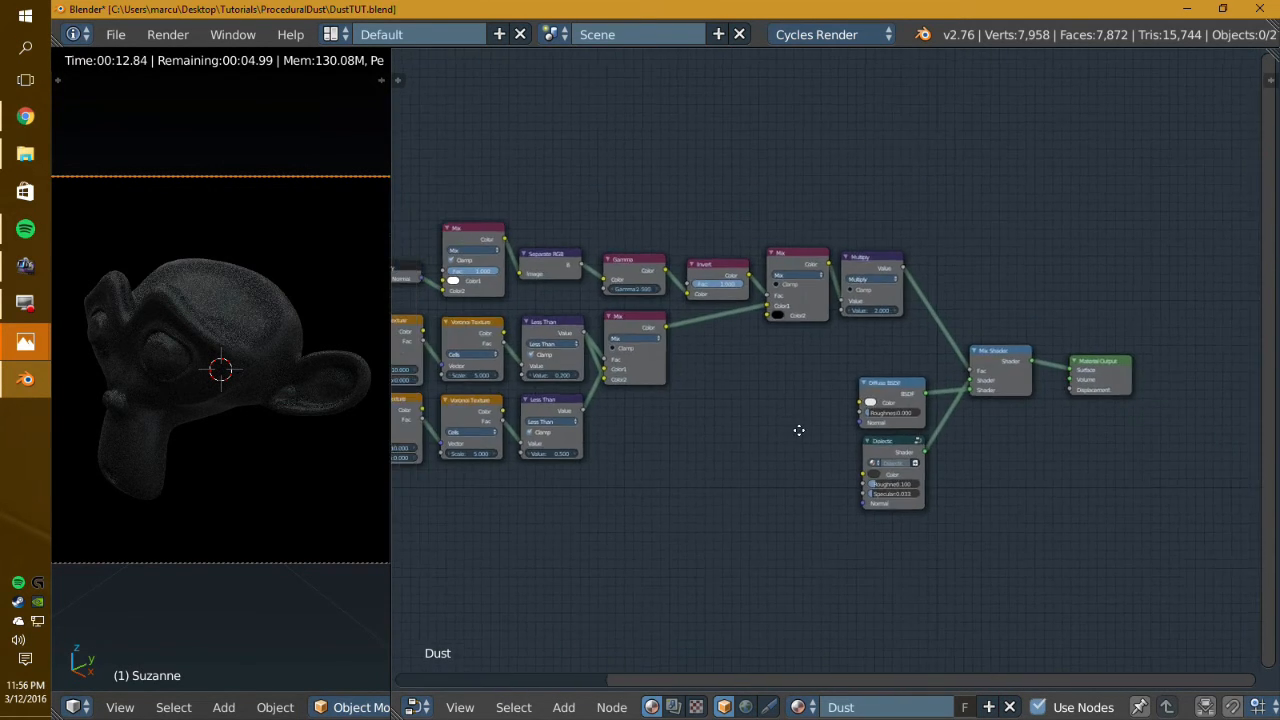
{"action": "left_click_drag", "start_coordinate": [898, 451], "coordinate": [896, 472]}
{"action": "key", "text": "a"}
Step: Select all dust nodes from Texture Coordinate through Mix Shader, leaving out Dialectic and Material Output, and combine them into a node group
{"action": "middle_click_drag", "start_coordinate": [800, 464], "coordinate": [925, 410]}
{"action": "scroll", "coordinate": [800, 478], "scroll_direction": "down", "scroll_amount": 1}
{"action": "scroll", "coordinate": [903, 469], "scroll_direction": "up", "scroll_amount": 4}
{"action": "scroll", "coordinate": [850, 460], "scroll_direction": "down", "scroll_amount": 3}
{"action": "scroll", "coordinate": [924, 422], "scroll_direction": "up", "scroll_amount": 4}
{"action": "scroll", "coordinate": [979, 421], "scroll_direction": "down", "scroll_amount": 4}
{"action": "scroll", "coordinate": [958, 422], "scroll_direction": "down", "scroll_amount": 2}
{"action": "left_click_drag", "start_coordinate": [455, 220], "coordinate": [1151, 447]}
{"action": "scroll", "coordinate": [908, 441], "scroll_direction": "up", "scroll_amount": 3}
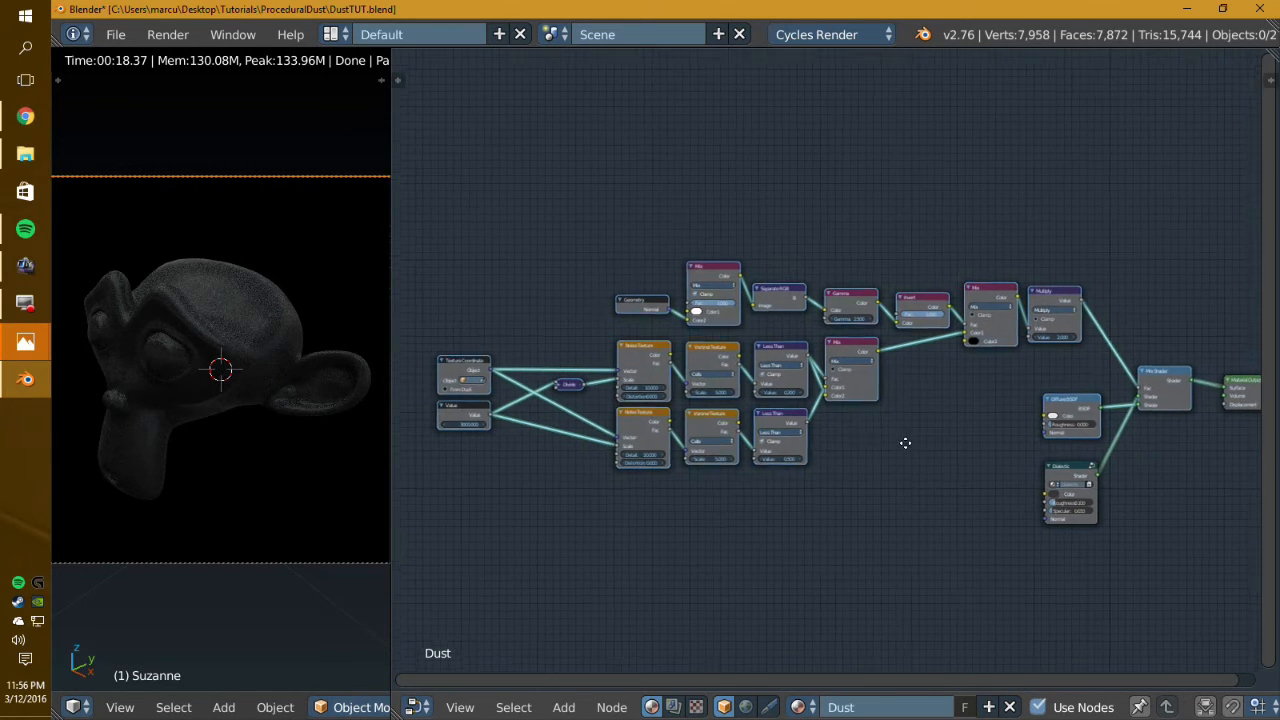
{"action": "scroll", "coordinate": [906, 442], "scroll_direction": "down", "scroll_amount": 1}
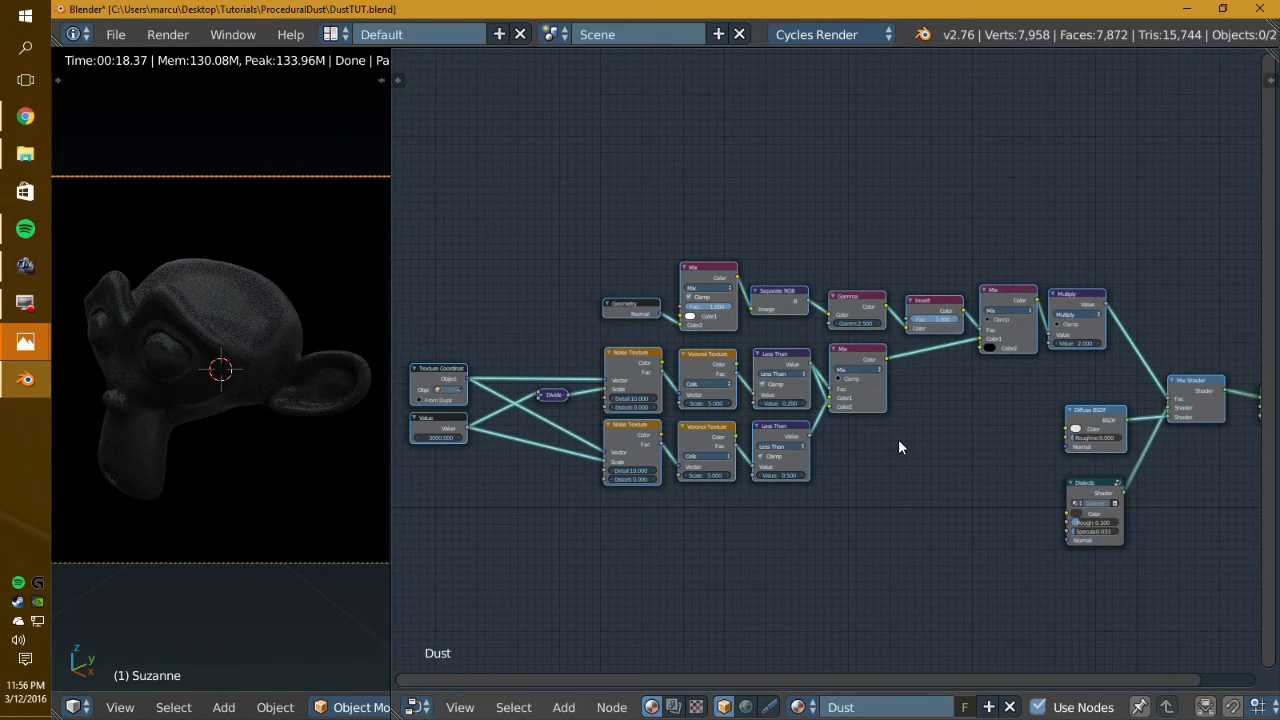
{"action": "key", "text": "ctrl+g"}
Step: Move the Texture Coordinate node below the Value node inside the group
{"action": "scroll", "coordinate": [927, 464], "scroll_direction": "down", "scroll_amount": 1}
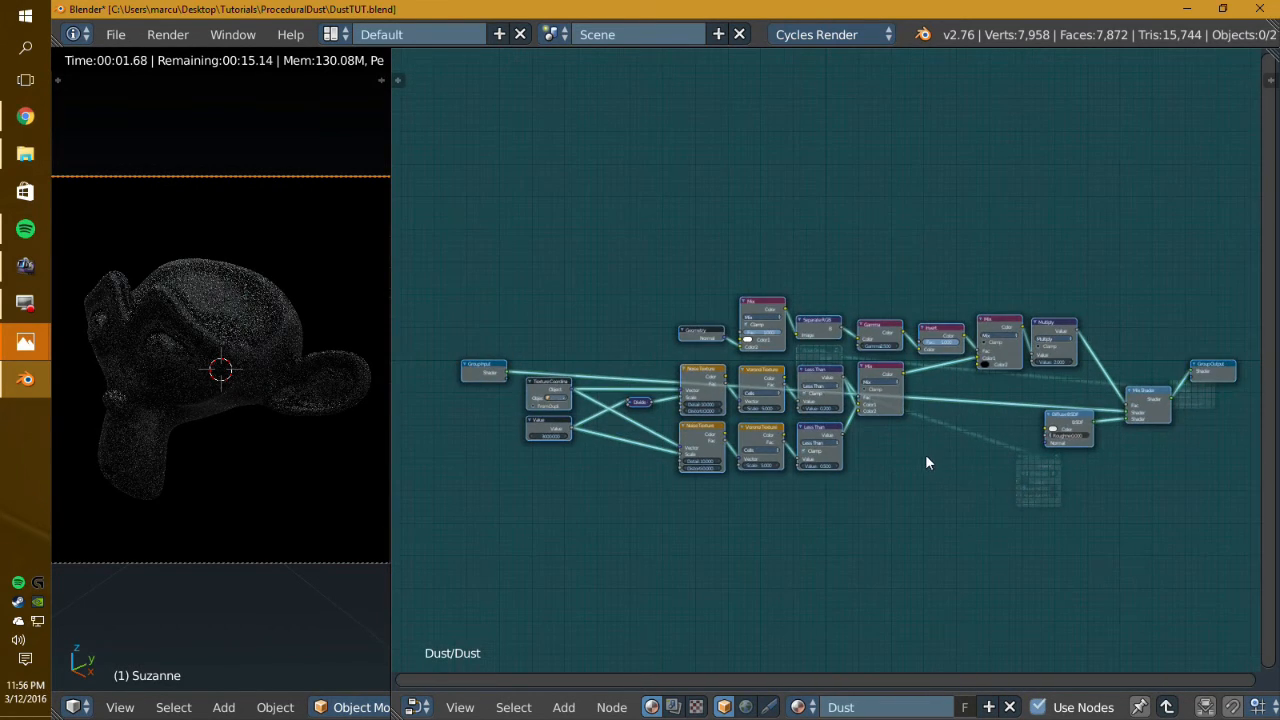
{"action": "scroll", "coordinate": [901, 449], "scroll_direction": "up", "scroll_amount": 3}
{"action": "middle_click_drag", "start_coordinate": [926, 456], "coordinate": [914, 432]}
{"action": "key", "text": "a"}
{"action": "scroll", "coordinate": [800, 436], "scroll_direction": "down", "scroll_amount": 2}
{"action": "middle_click_drag", "start_coordinate": [637, 432], "coordinate": [885, 450]}
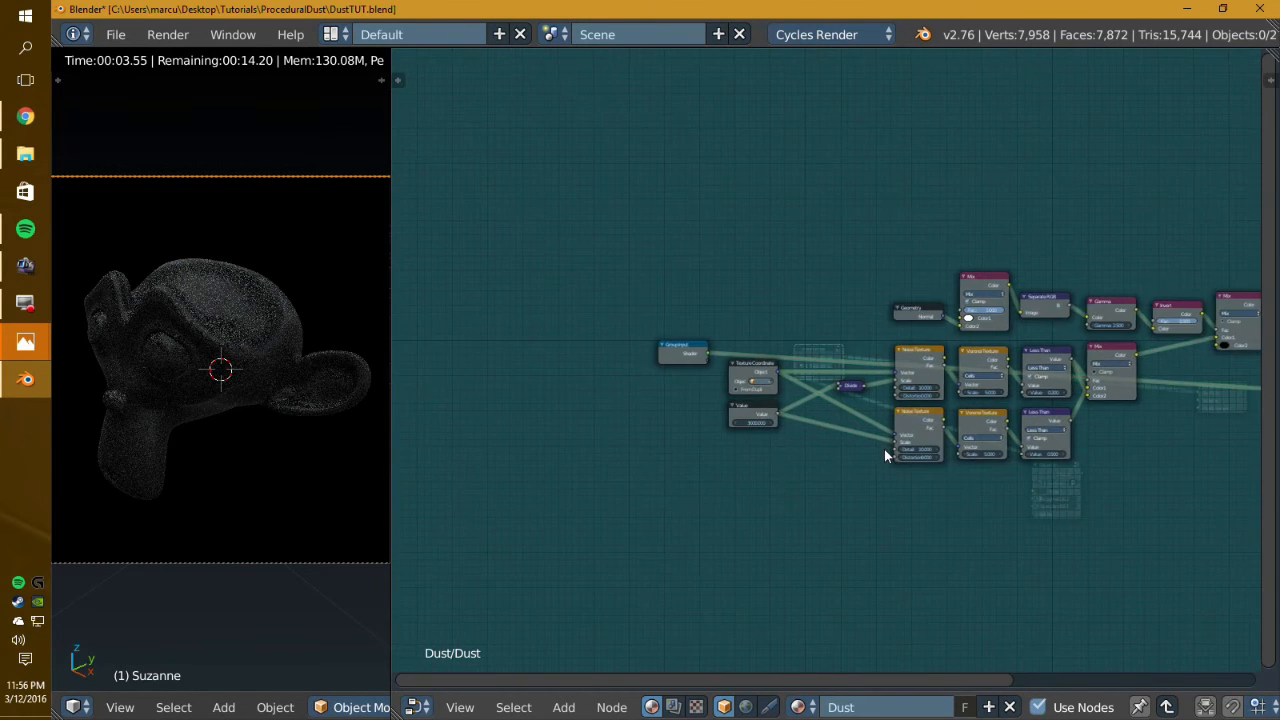
{"action": "scroll", "coordinate": [884, 449], "scroll_direction": "up", "scroll_amount": 2}
{"action": "scroll", "coordinate": [803, 423], "scroll_direction": "up", "scroll_amount": 1}
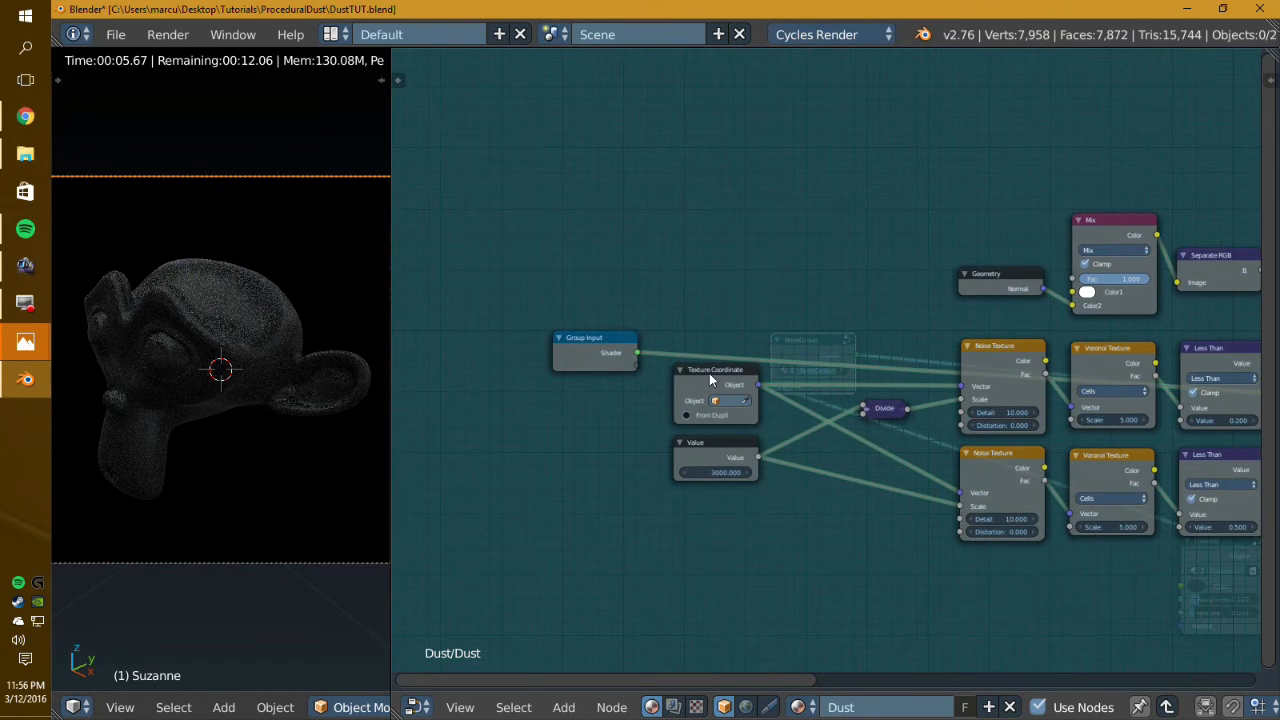
{"action": "left_click_drag", "start_coordinate": [709, 373], "coordinate": [709, 503]}
{"action": "key", "text": "a"}
{"action": "middle_click_drag", "start_coordinate": [620, 487], "coordinate": [691, 457]}
{"action": "scroll", "coordinate": [630, 485], "scroll_direction": "up", "scroll_amount": 2}
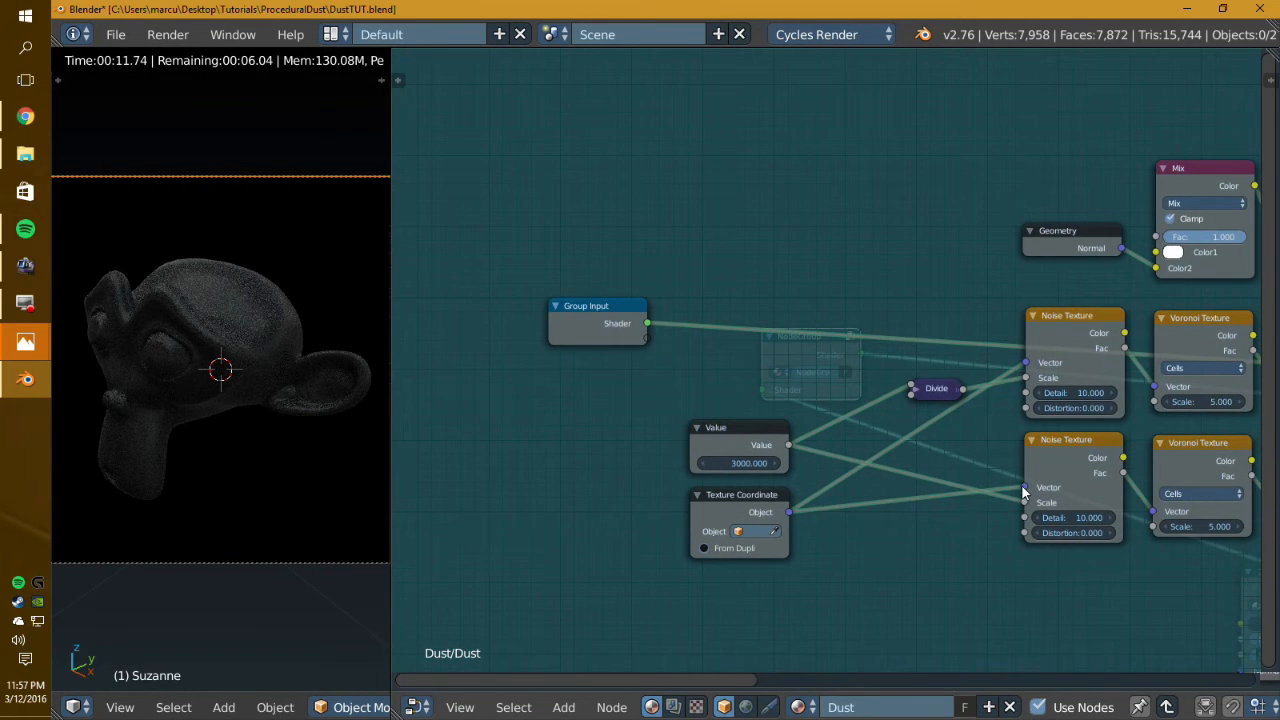
Step: Delete the group's internal Texture Coordinate node and feed both Noise Textures' Vector inputs from a new Vector socket on Group Input
{"action": "left_click_drag", "start_coordinate": [1023, 487], "coordinate": [931, 514]}
{"action": "left_click_drag", "start_coordinate": [1025, 362], "coordinate": [900, 440]}
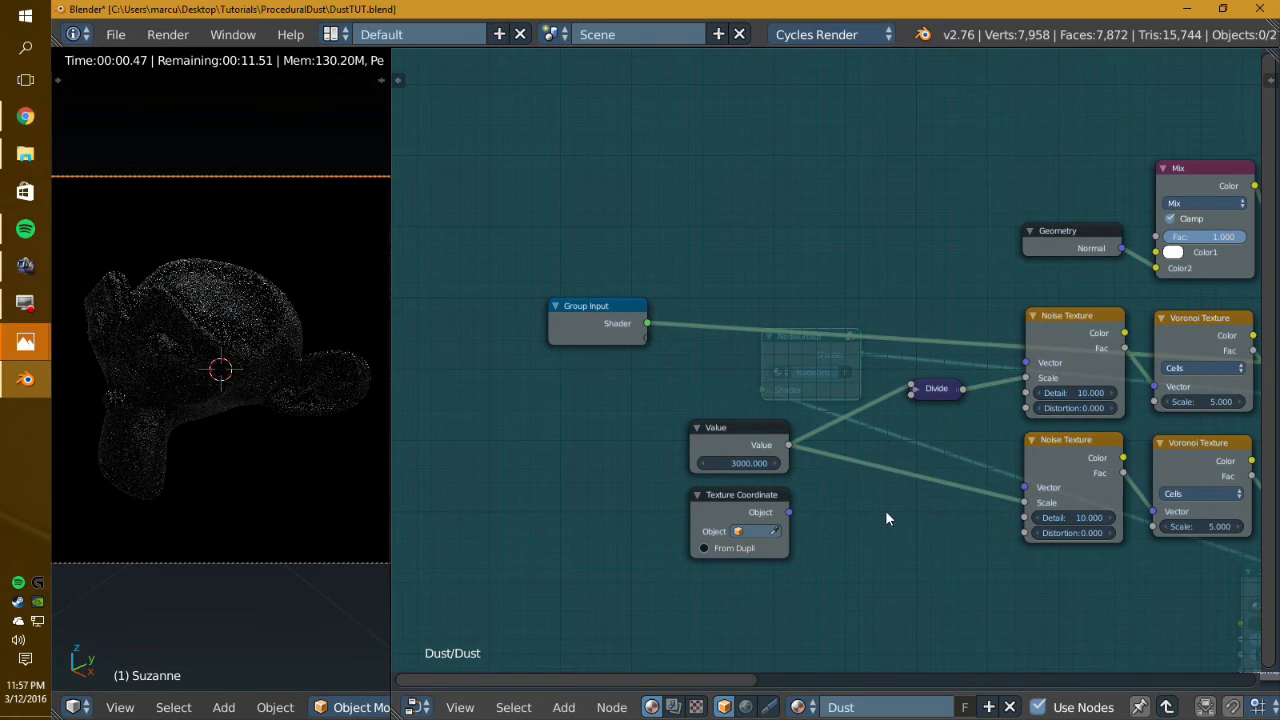
{"action": "left_click", "coordinate": [758, 514]}
{"action": "key", "text": "x"}
{"action": "left_click_drag", "start_coordinate": [1025, 487], "coordinate": [646, 339]}
{"action": "left_click_drag", "start_coordinate": [1025, 362], "coordinate": [652, 344]}
Step: Outside the group, add a Texture Coordinate node, link Object to the group's Vector, hide its unused sockets and move it closer
{"action": "key", "text": "Tab"}
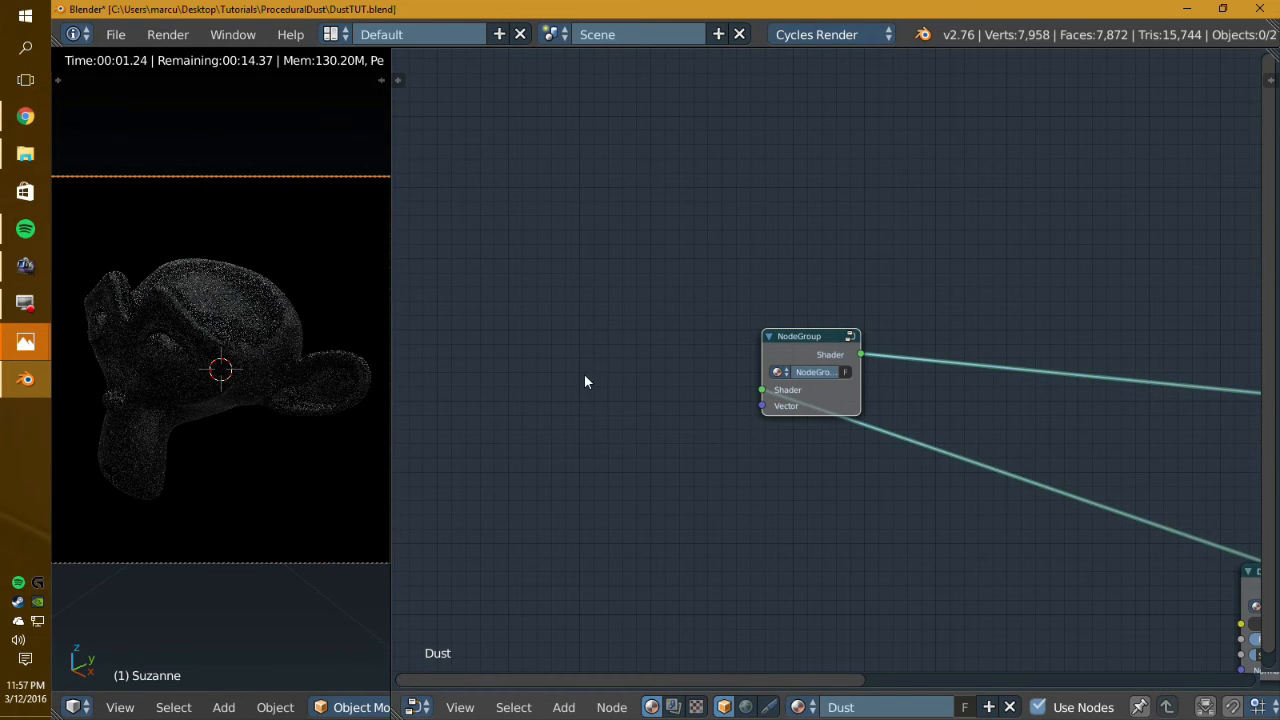
{"action": "key", "text": "shift+a"}
{"action": "mouse_move", "coordinate": [560, 242]}
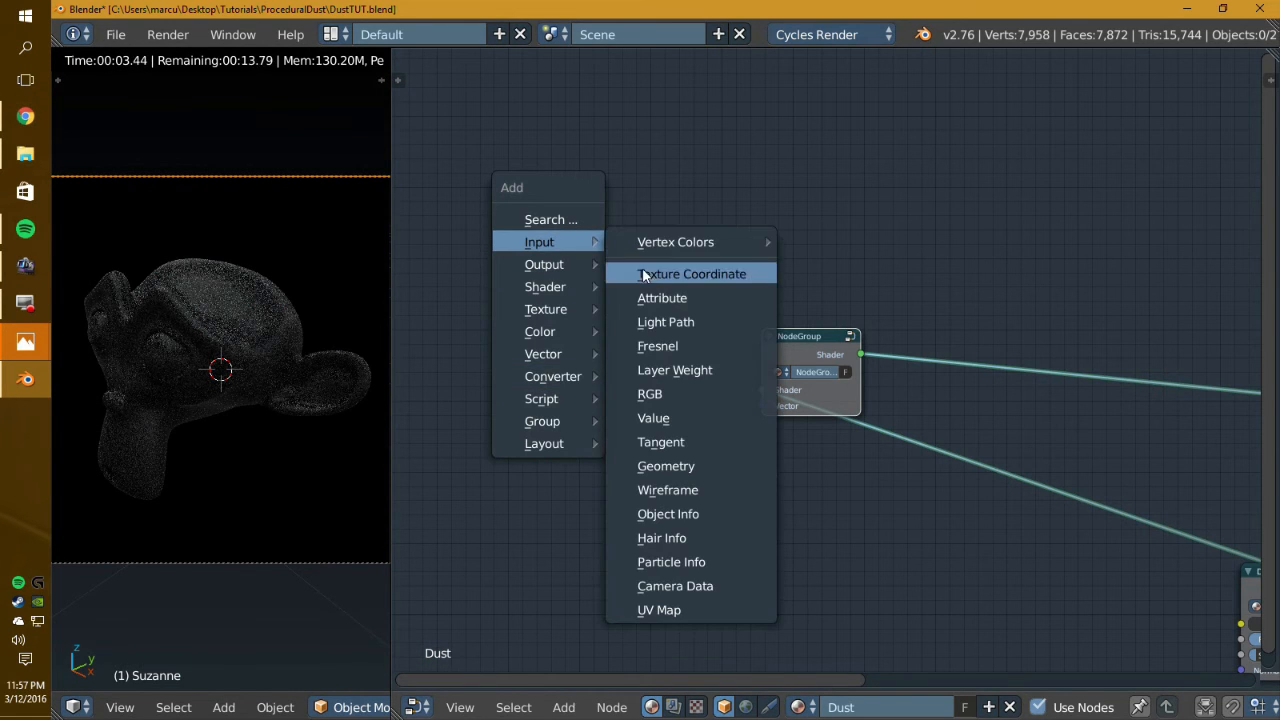
{"action": "left_click", "coordinate": [643, 276]}
{"action": "left_click", "coordinate": [532, 346]}
{"action": "left_click_drag", "start_coordinate": [634, 417], "coordinate": [762, 405]}
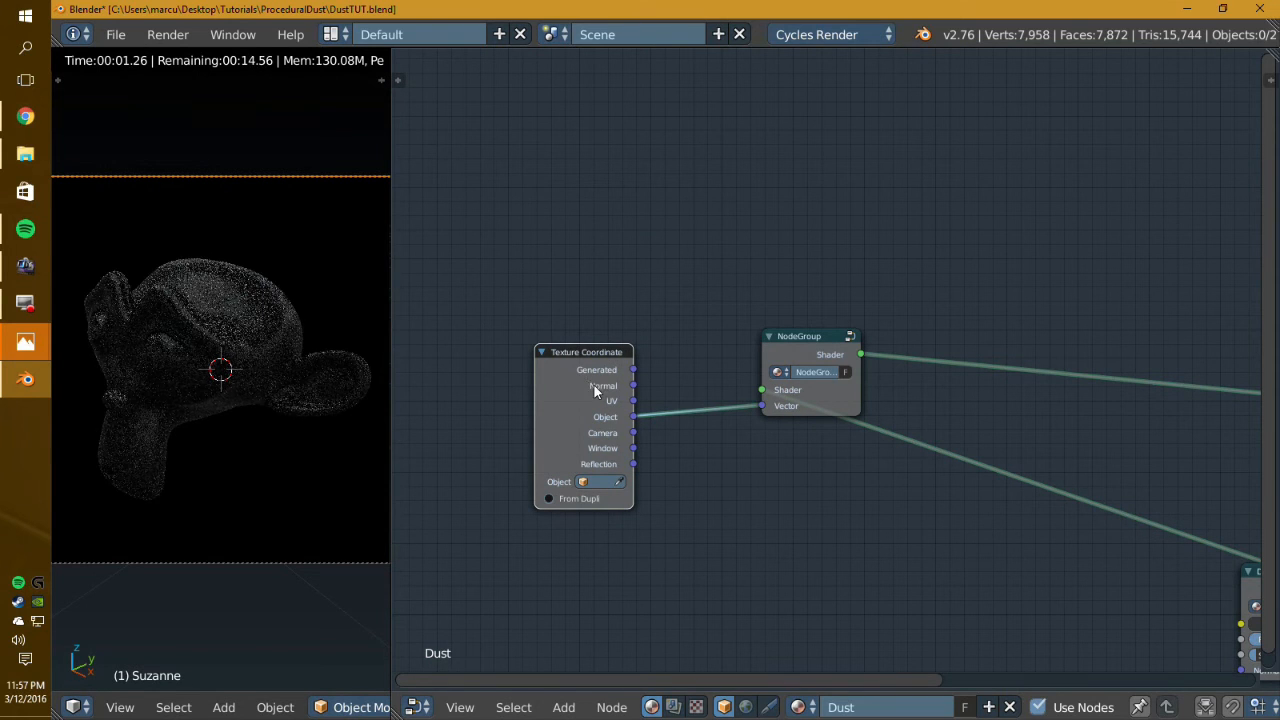
{"action": "key", "text": "ctrl+h"}
{"action": "left_click_drag", "start_coordinate": [591, 362], "coordinate": [659, 394]}
Step: Open the dust node group for editing and nudge its Value node
{"action": "left_click", "coordinate": [826, 352]}
{"action": "key", "text": "Tab"}
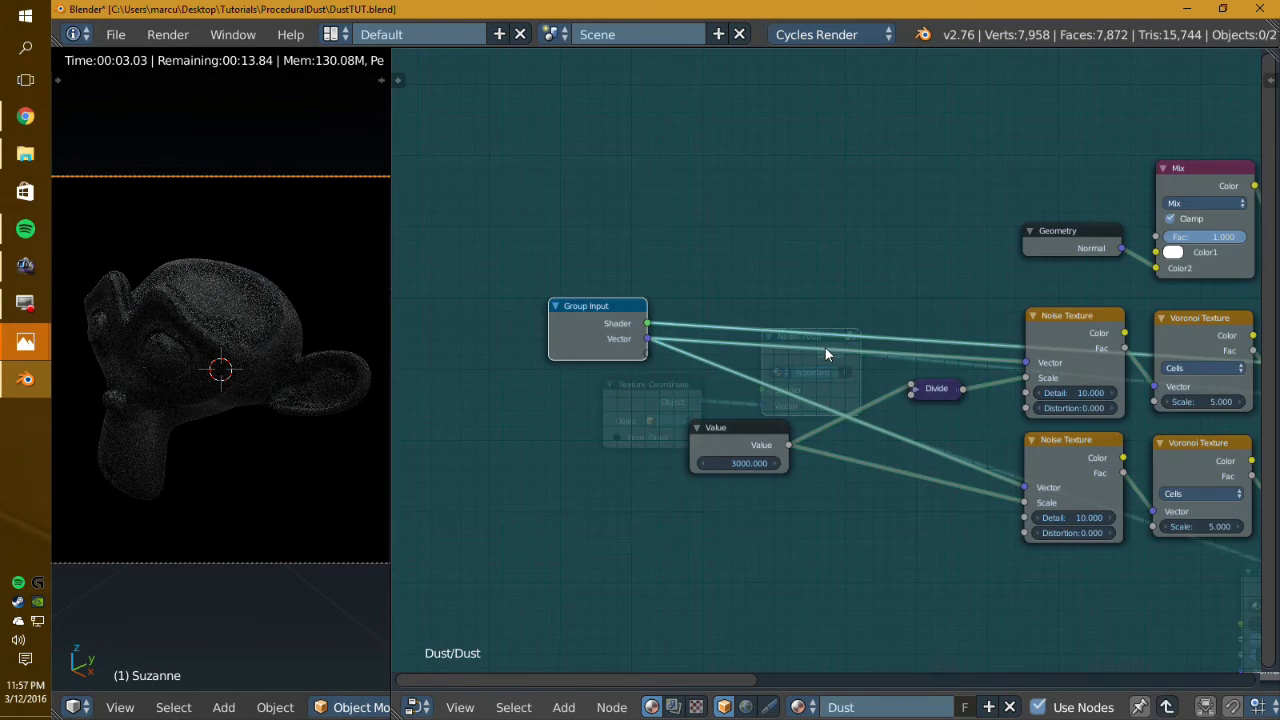
{"action": "key", "text": "Tab"}
{"action": "key", "text": "Tab"}
{"action": "key", "text": "Tab"}
{"action": "key", "text": "Tab"}
{"action": "middle_click_drag", "start_coordinate": [735, 392], "coordinate": [704, 413]}
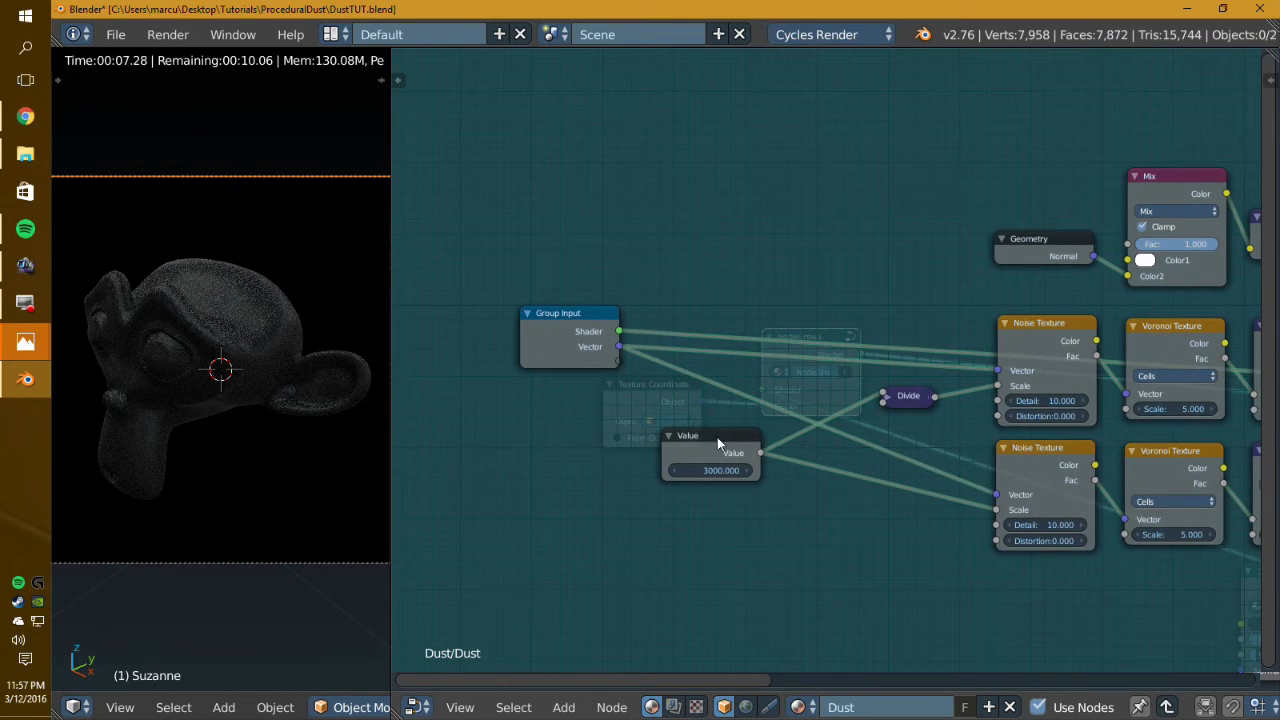
{"action": "mouse_move", "coordinate": [706, 447]}
{"action": "left_mouse_down"}
{"action": "mouse_move", "coordinate": [693, 460]}
{"action": "mouse_move", "coordinate": [714, 446]}
{"action": "left_mouse_up"}
{"action": "middle_click_drag", "start_coordinate": [893, 489], "coordinate": [874, 491]}
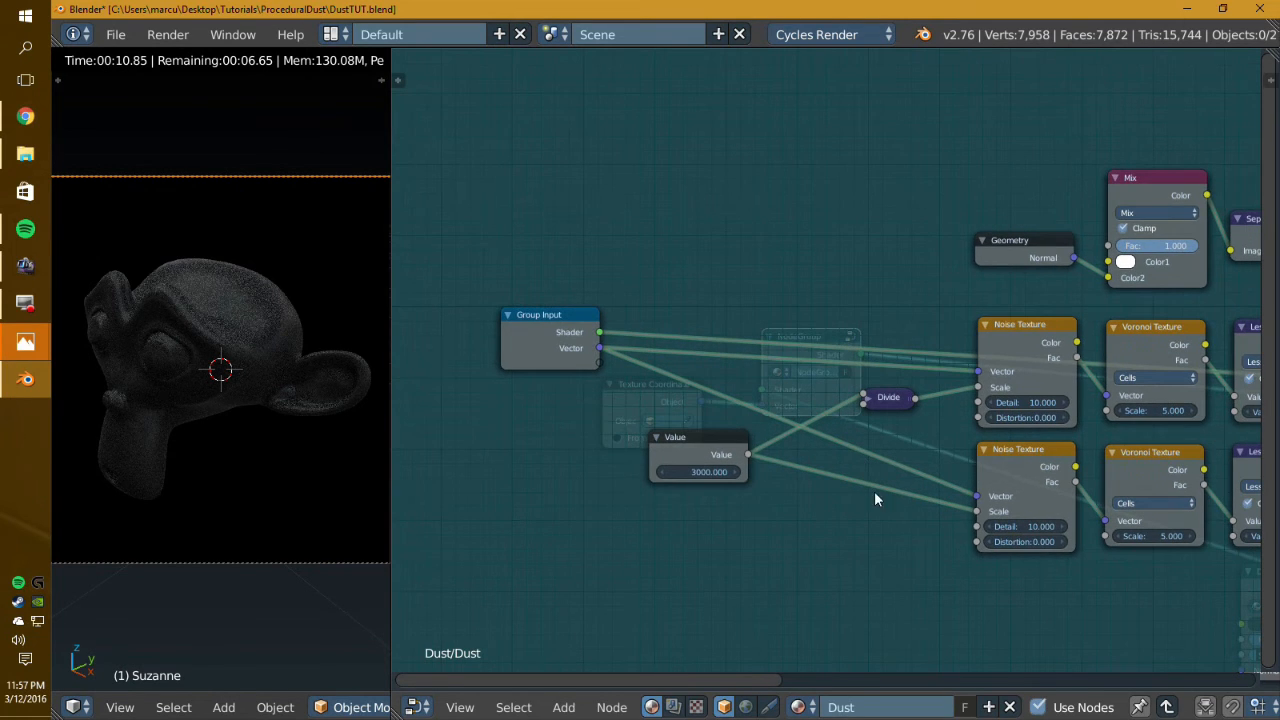
Step: Expose the lower Noise Texture's Scale on Group Input, delete the Value node and link the new Scale socket to the Divide node
{"action": "left_click_drag", "start_coordinate": [975, 511], "coordinate": [894, 491]}
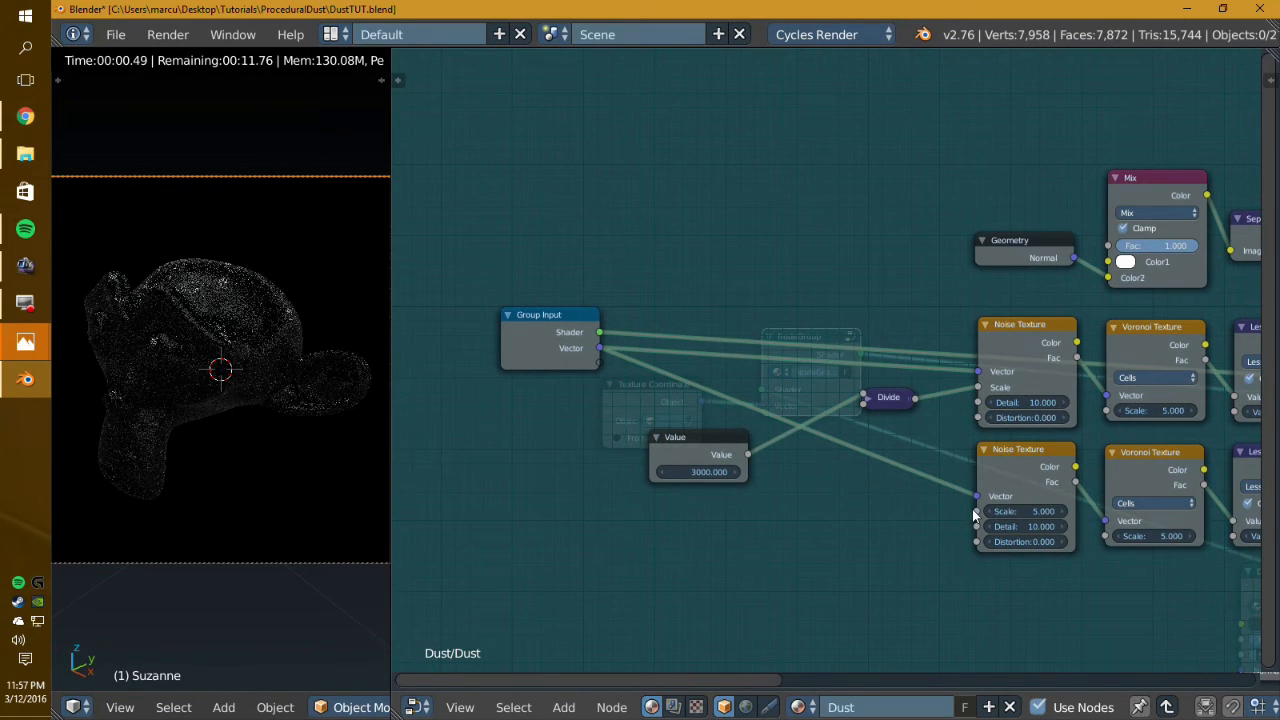
{"action": "left_click_drag", "start_coordinate": [975, 511], "coordinate": [596, 365]}
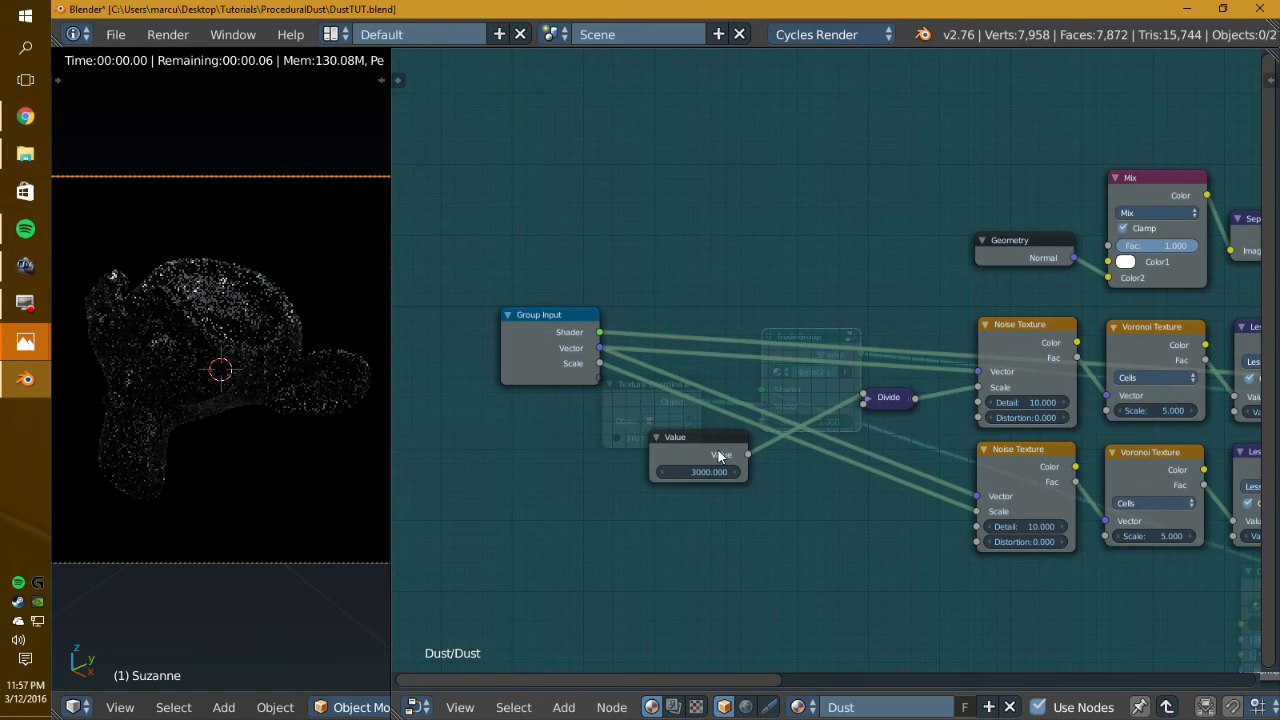
{"action": "left_click", "coordinate": [700, 447]}
{"action": "key", "text": "x"}
{"action": "left_click_drag", "start_coordinate": [859, 395], "coordinate": [599, 364]}
{"action": "scroll", "coordinate": [656, 422], "scroll_direction": "up", "scroll_amount": 3}
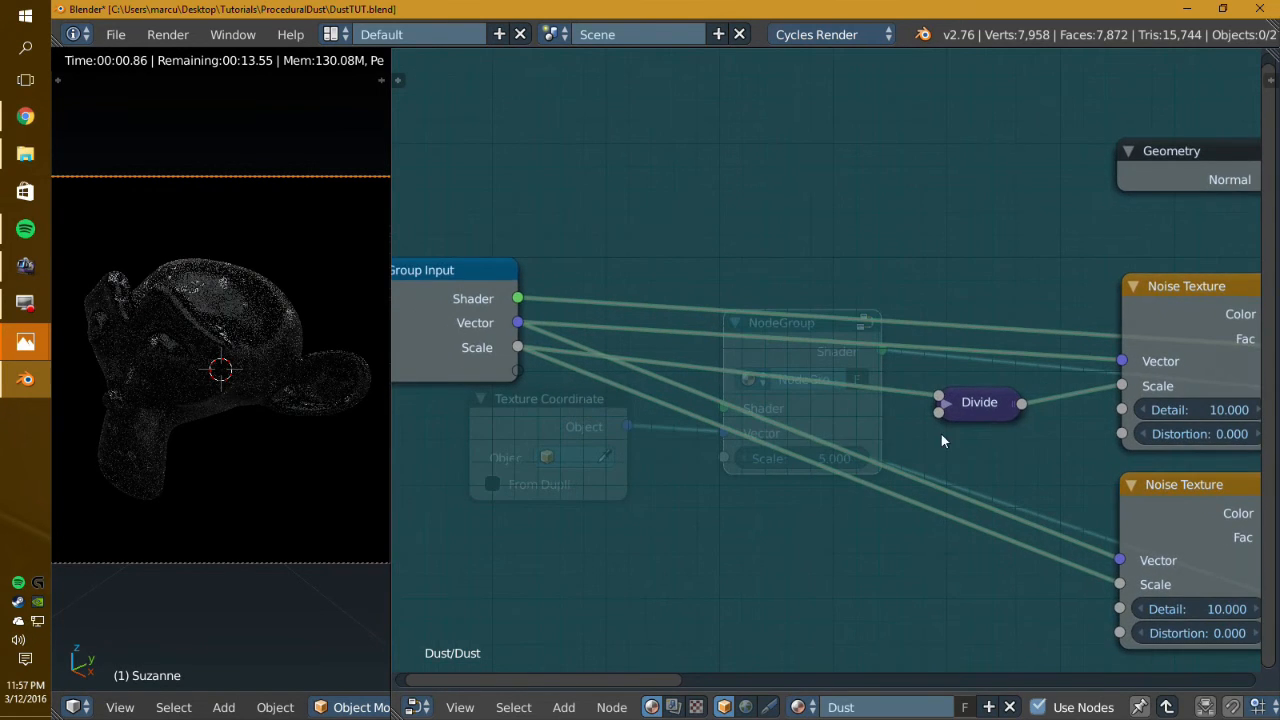
{"action": "scroll", "coordinate": [696, 422], "scroll_direction": "down", "scroll_amount": 3}
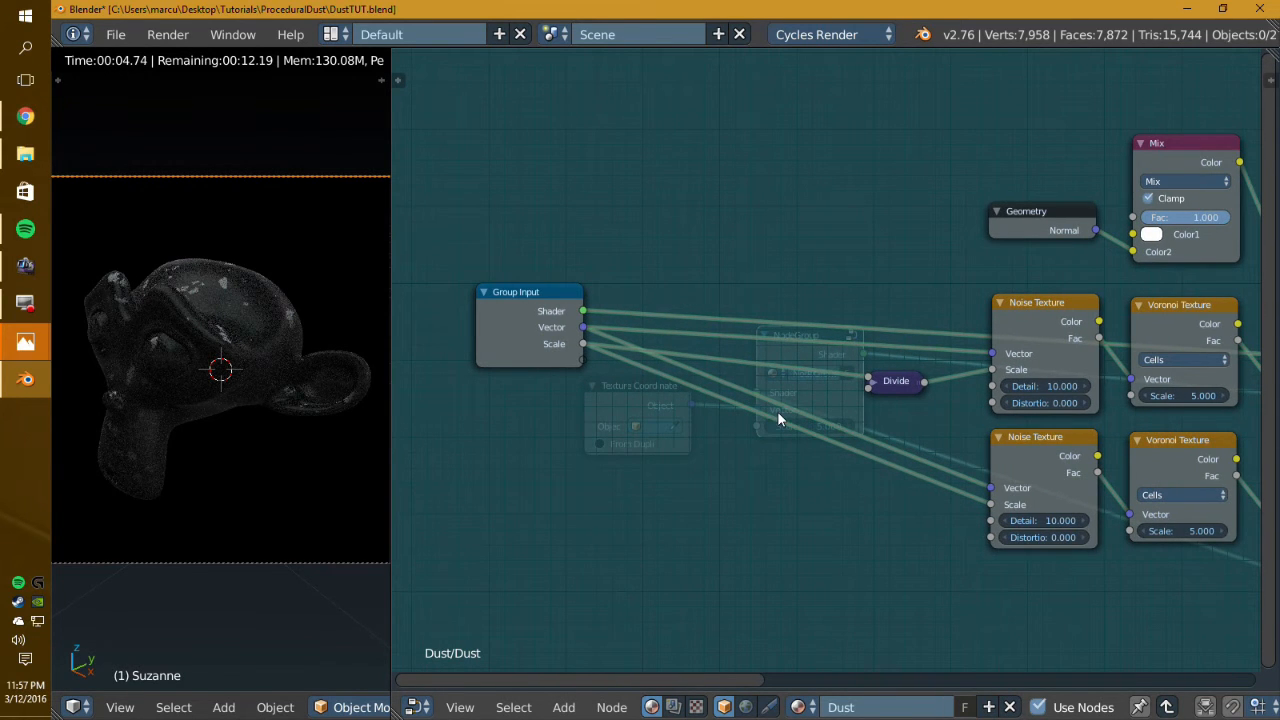
Step: Move the Diffuse BSDF node up directly beneath the Multiply node
{"action": "scroll", "coordinate": [835, 396], "scroll_direction": "down", "scroll_amount": 5}
{"action": "middle_click_drag", "start_coordinate": [836, 396], "coordinate": [652, 370]}
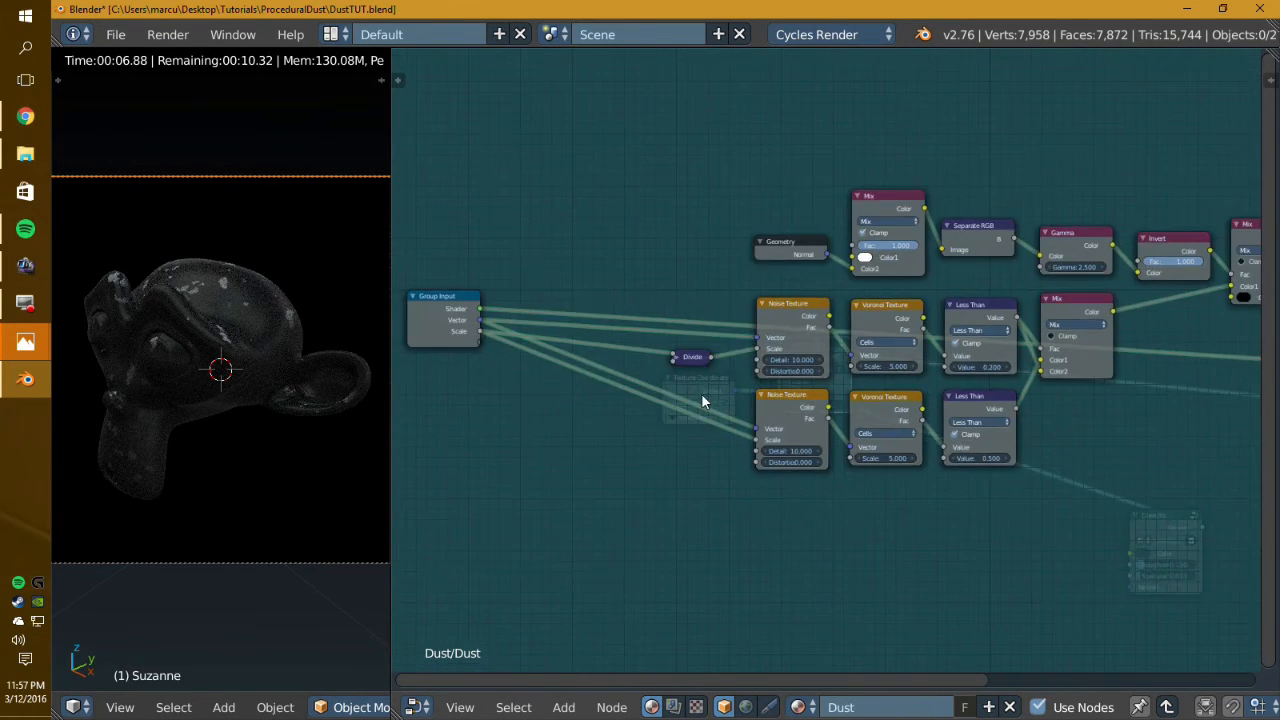
{"action": "scroll", "coordinate": [1021, 394], "scroll_direction": "up", "scroll_amount": 3}
{"action": "mouse_move", "coordinate": [1021, 394]}
{"action": "middle_mouse_down"}
{"action": "mouse_move", "coordinate": [1067, 402]}
{"action": "mouse_move", "coordinate": [798, 446]}
{"action": "middle_mouse_up"}
{"action": "middle_click_drag", "start_coordinate": [1012, 432], "coordinate": [880, 402]}
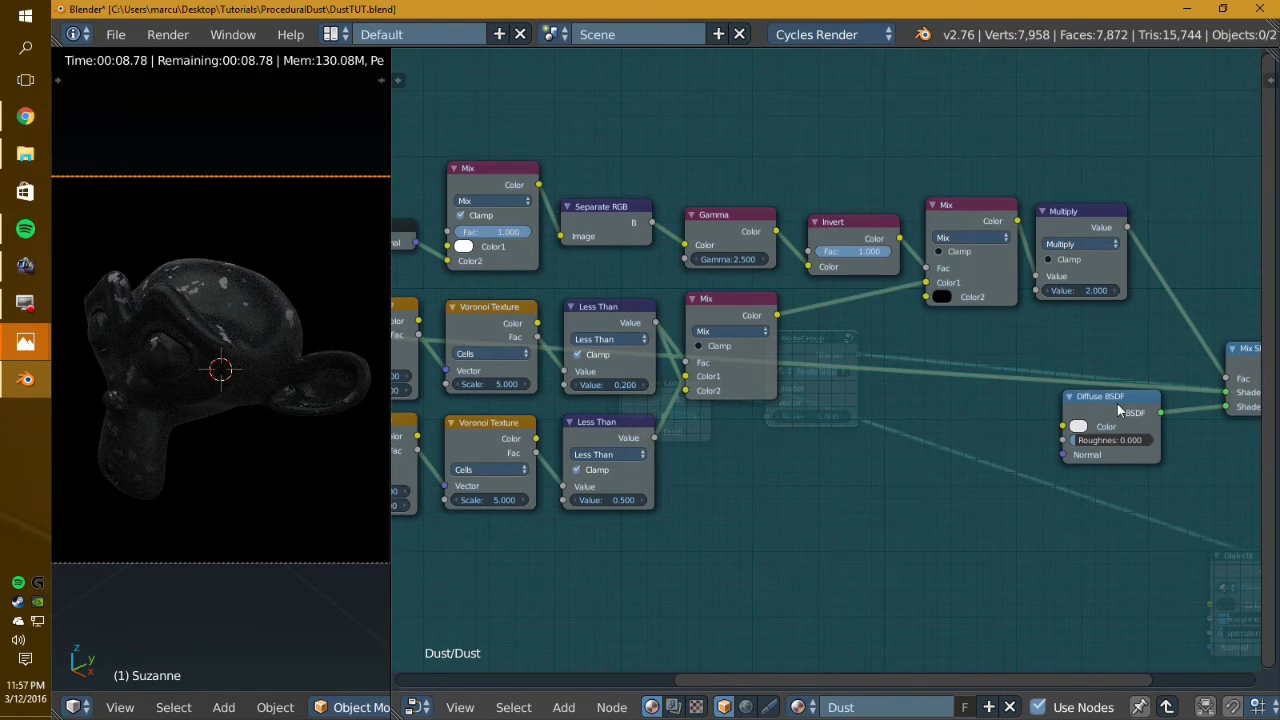
{"action": "left_click_drag", "start_coordinate": [1117, 403], "coordinate": [1091, 336]}
{"action": "key", "text": "a"}
Step: Move the Mix Shader beside the Multiply node and bring Group Output closer to it
{"action": "scroll", "coordinate": [1131, 382], "scroll_direction": "down", "scroll_amount": 1}
{"action": "middle_click_drag", "start_coordinate": [1188, 378], "coordinate": [1011, 388]}
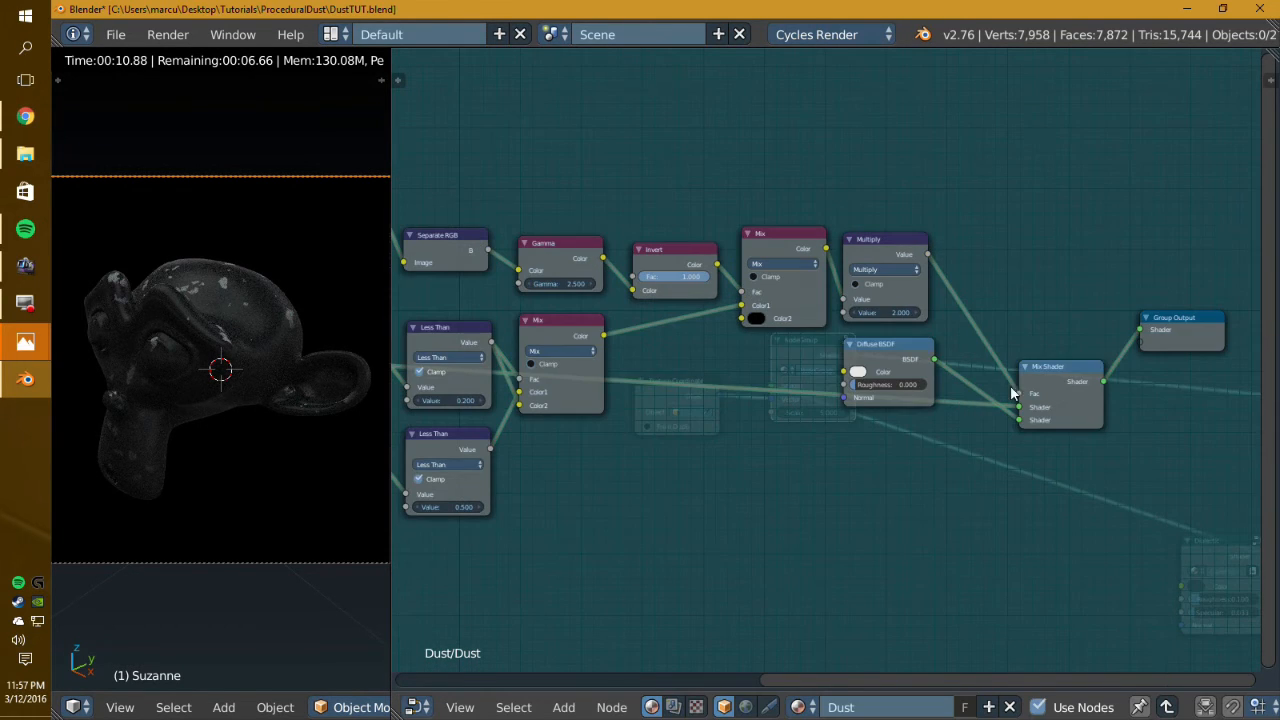
{"action": "left_click_drag", "start_coordinate": [1011, 393], "coordinate": [963, 317]}
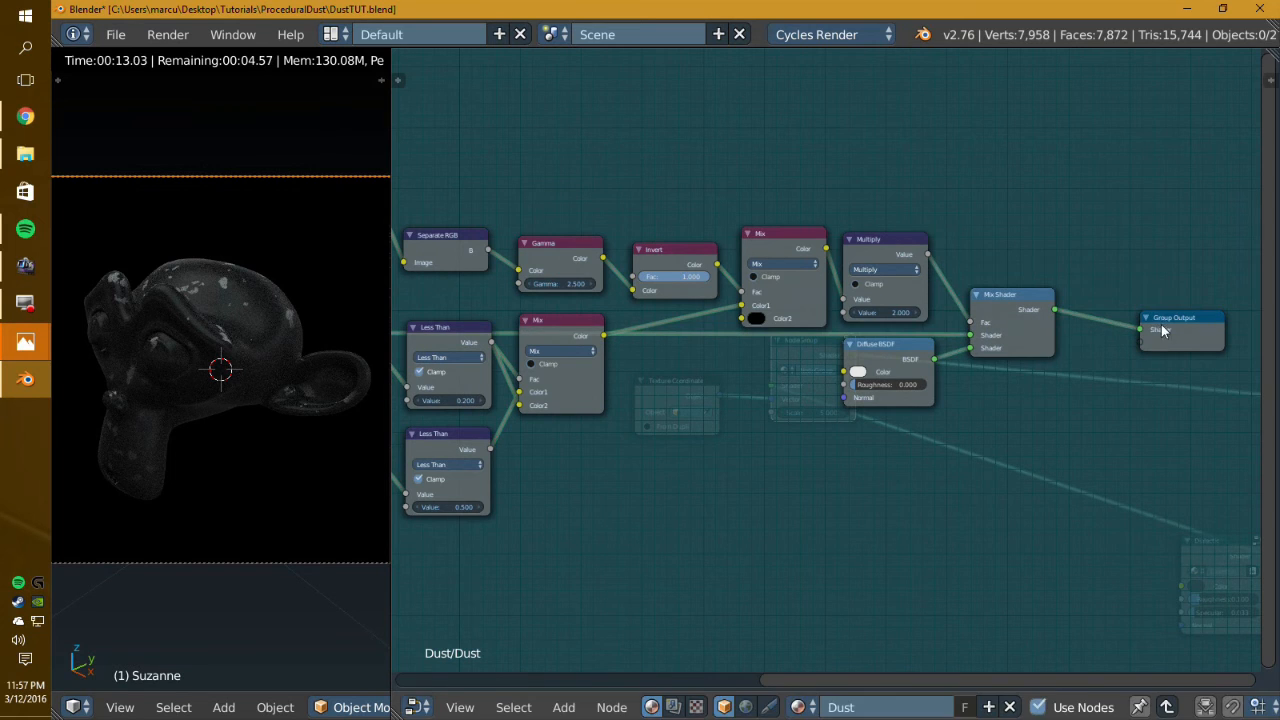
{"action": "left_click_drag", "start_coordinate": [1161, 324], "coordinate": [1115, 310]}
Step: Expose the Diffuse BSDF's Color as a new socket on Group Input
{"action": "middle_click_drag", "start_coordinate": [806, 384], "coordinate": [1214, 383]}
{"action": "middle_click_drag", "start_coordinate": [1042, 390], "coordinate": [1094, 395]}
{"action": "scroll", "coordinate": [1151, 390], "scroll_direction": "down", "scroll_amount": 3}
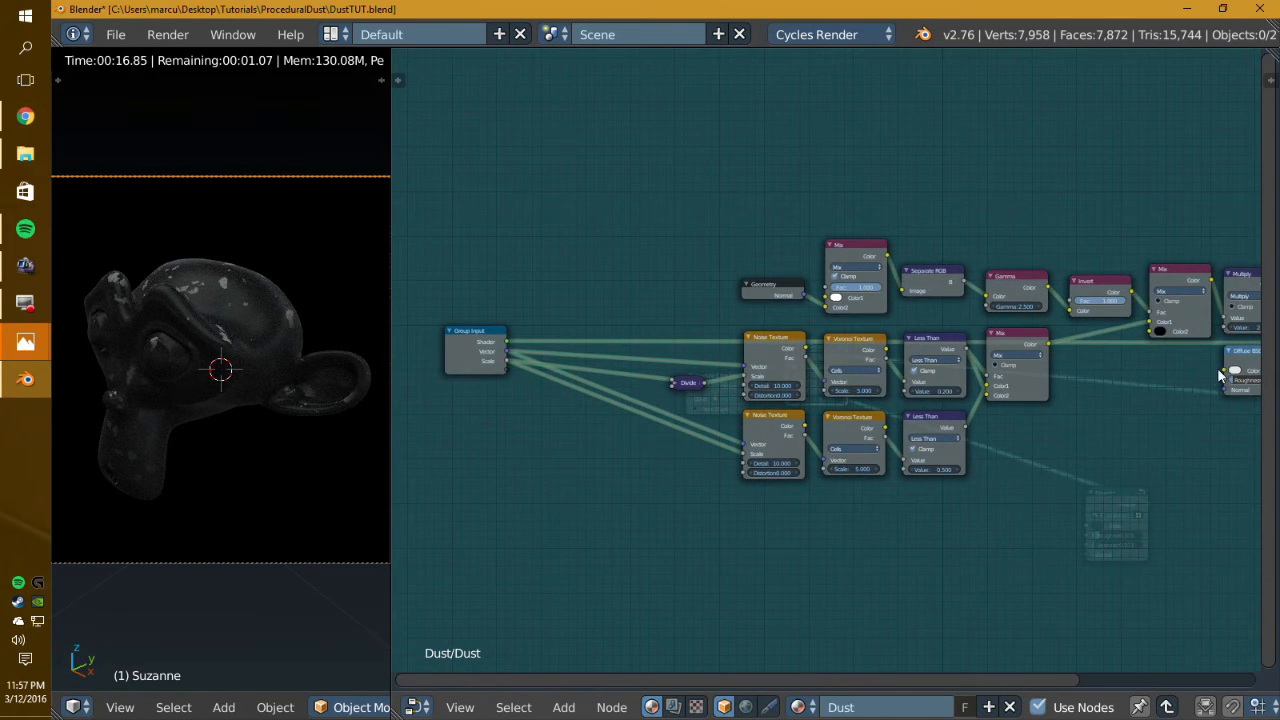
{"action": "left_click_drag", "start_coordinate": [1222, 371], "coordinate": [506, 371]}
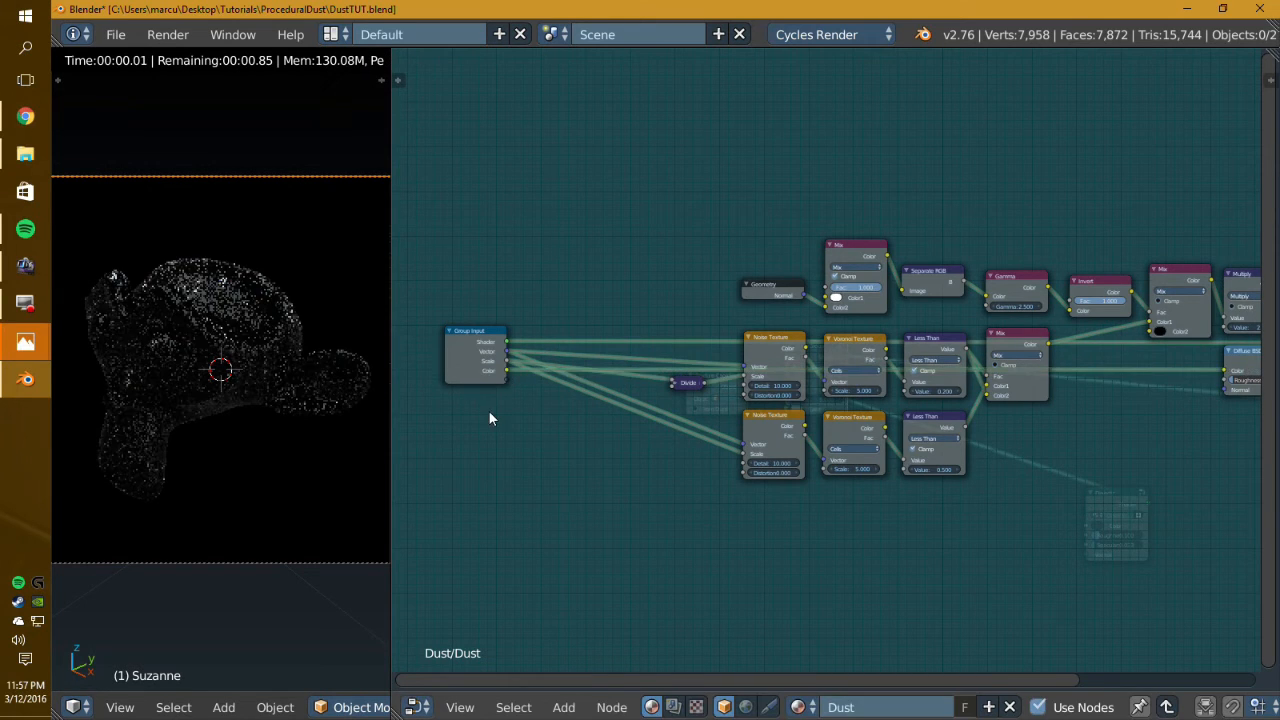
Step: Show the group's interface settings and reorder its inputs to Shader, Color, Scale, Vector
{"action": "middle_click_drag", "start_coordinate": [489, 412], "coordinate": [645, 413]}
{"action": "scroll", "coordinate": [645, 413], "scroll_direction": "up", "scroll_amount": 4}
{"action": "middle_click_drag", "start_coordinate": [589, 451], "coordinate": [604, 454]}
{"action": "key", "text": "n"}
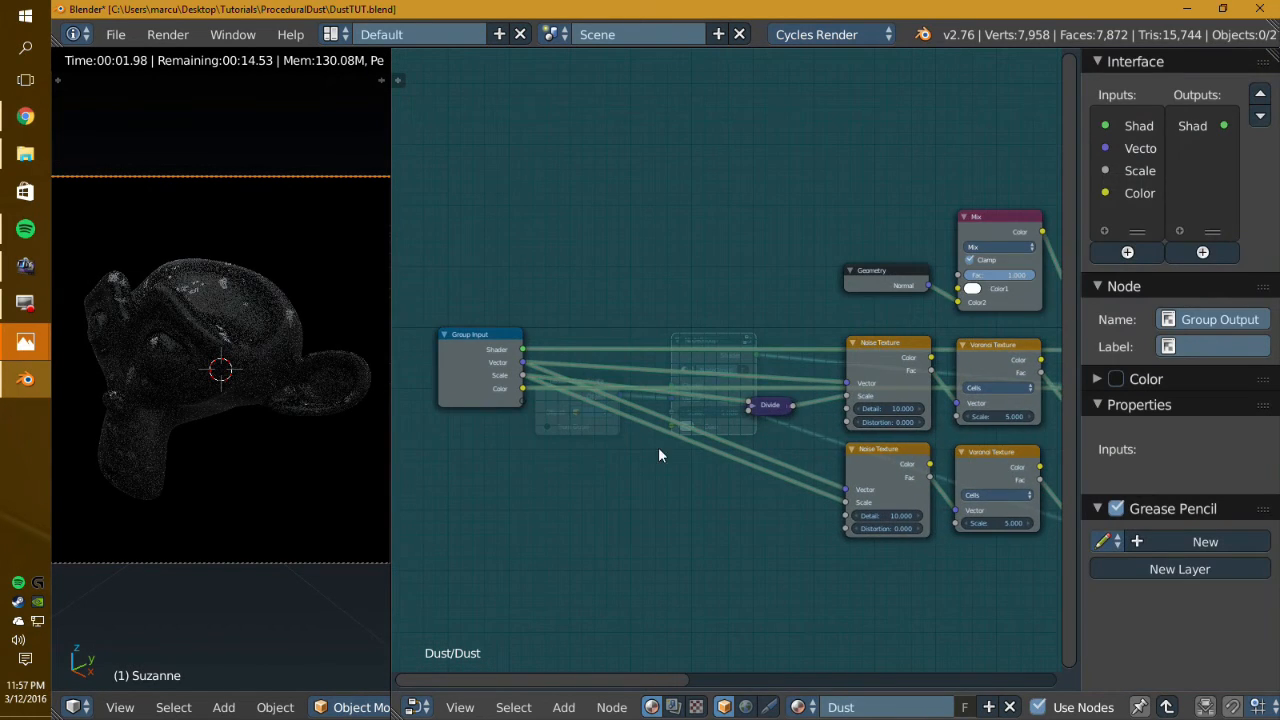
{"action": "scroll", "coordinate": [658, 455], "scroll_direction": "up", "scroll_amount": 2}
{"action": "left_click_drag", "start_coordinate": [1077, 333], "coordinate": [936, 327]}
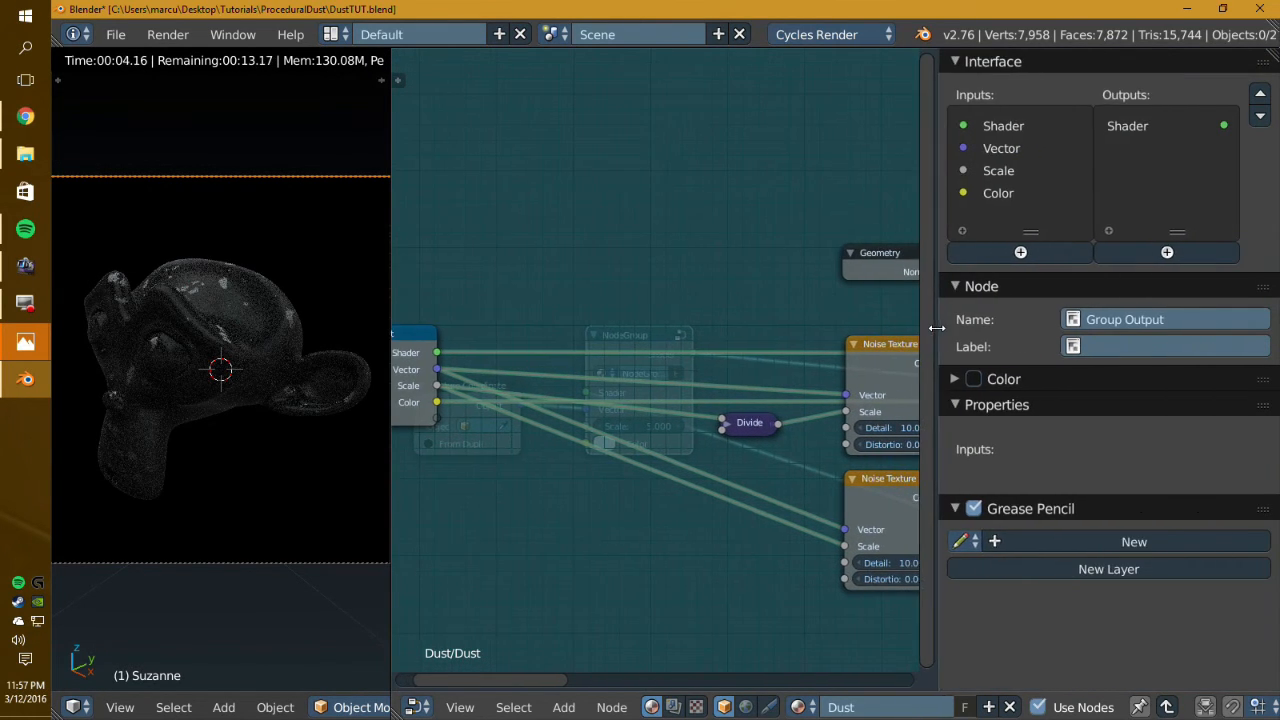
{"action": "left_click", "coordinate": [1000, 193]}
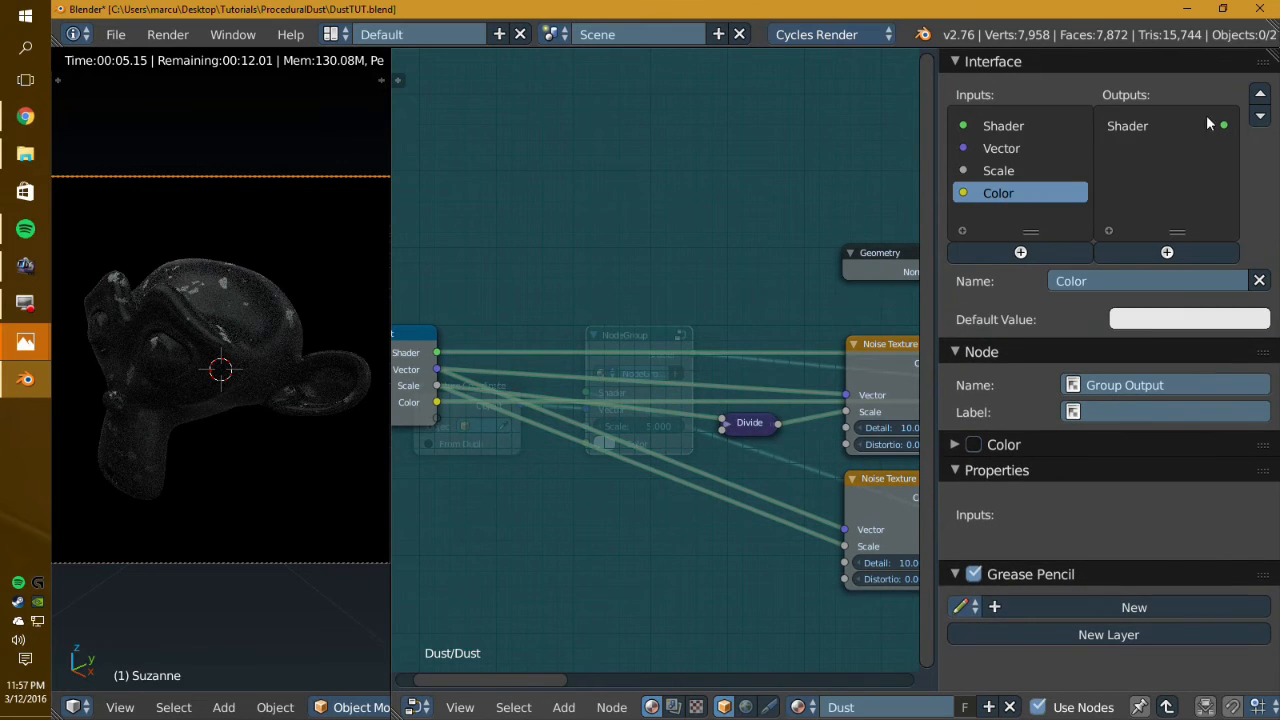
{"action": "left_click", "coordinate": [1261, 94]}
{"action": "left_click", "coordinate": [1261, 94]}
{"action": "left_click", "coordinate": [1045, 172]}
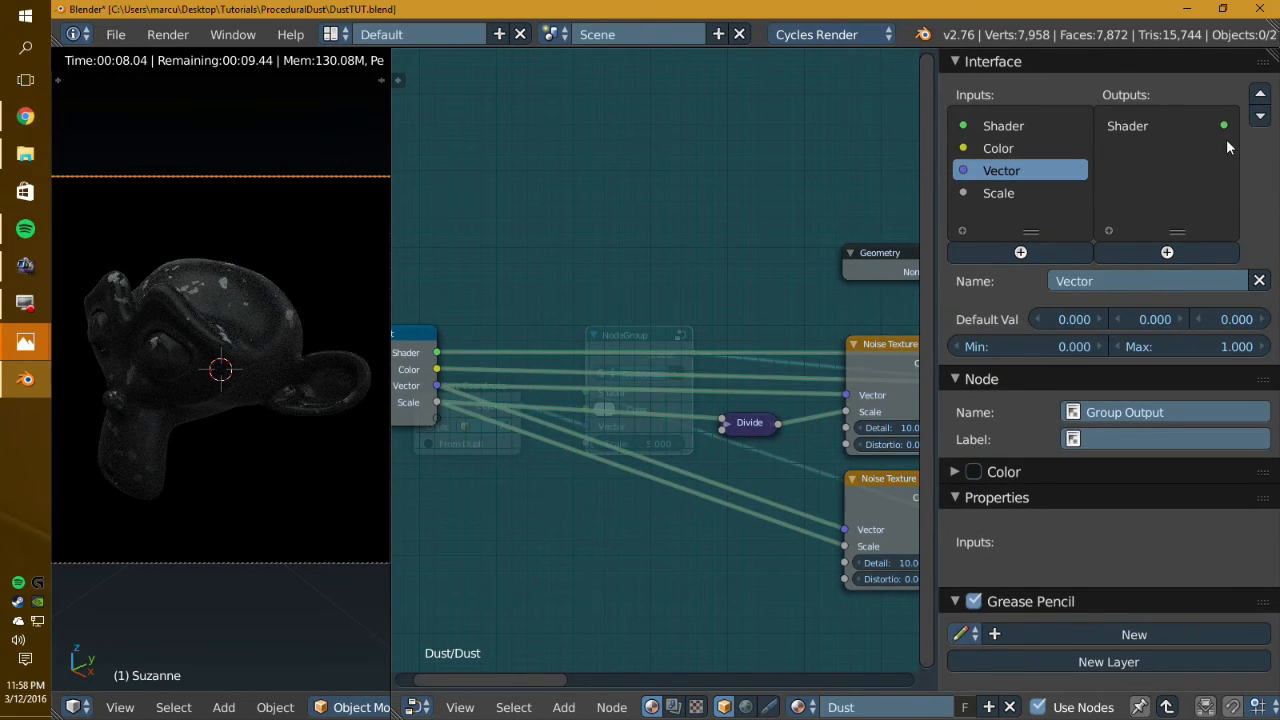
{"action": "left_click", "coordinate": [1261, 119]}
Step: Set the default value of the group's Scale input to 3000
{"action": "left_click", "coordinate": [1000, 170]}
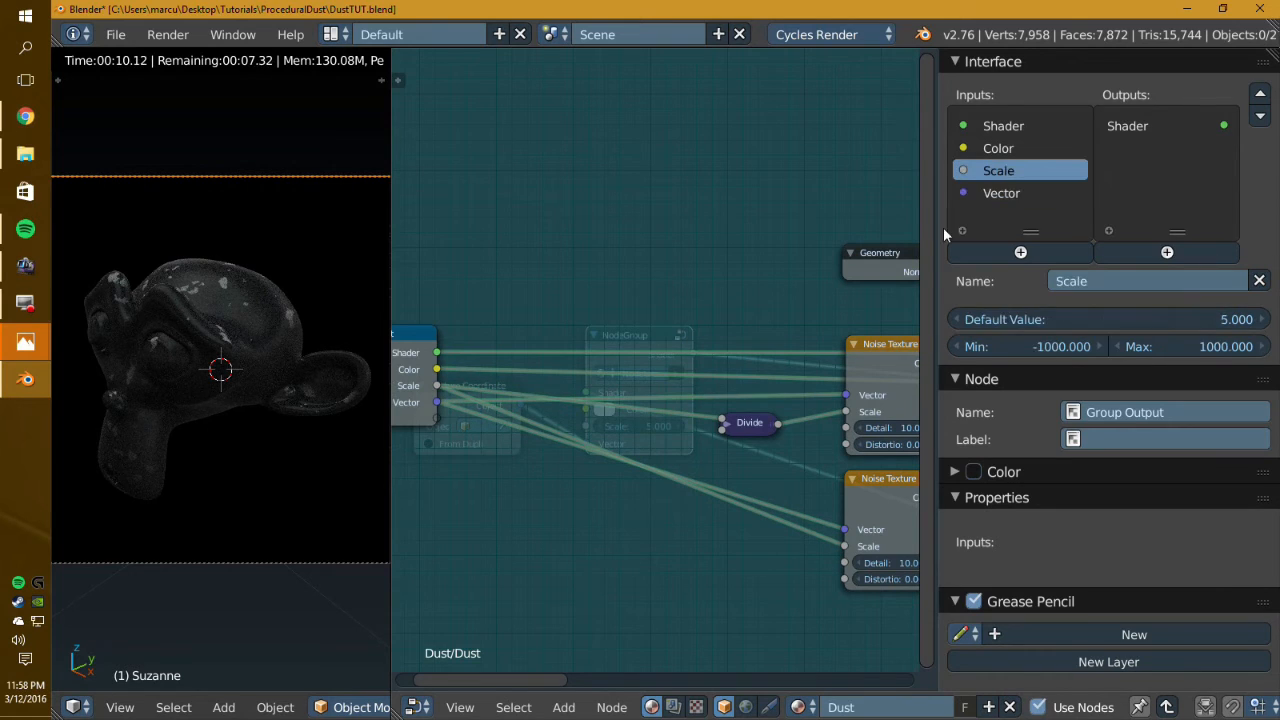
{"action": "left_click", "coordinate": [1096, 318]}
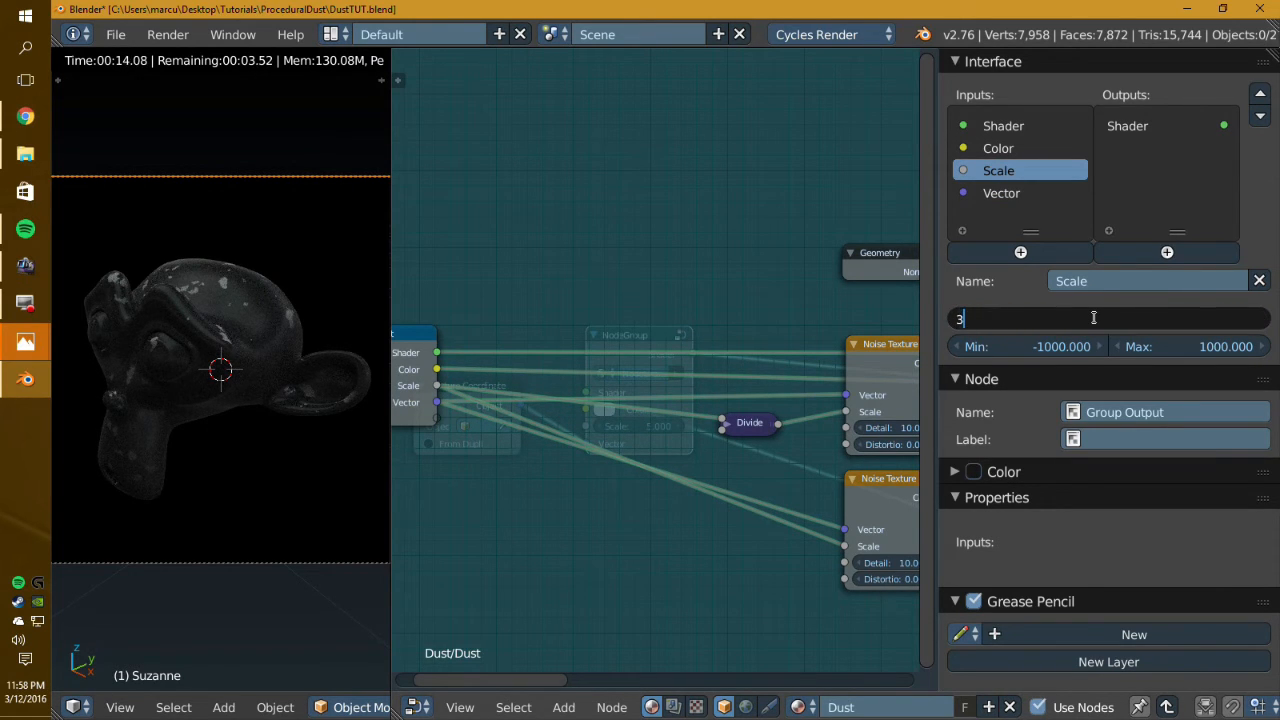
{"action": "type", "text": "3000"}
{"action": "key", "text": "Return"}
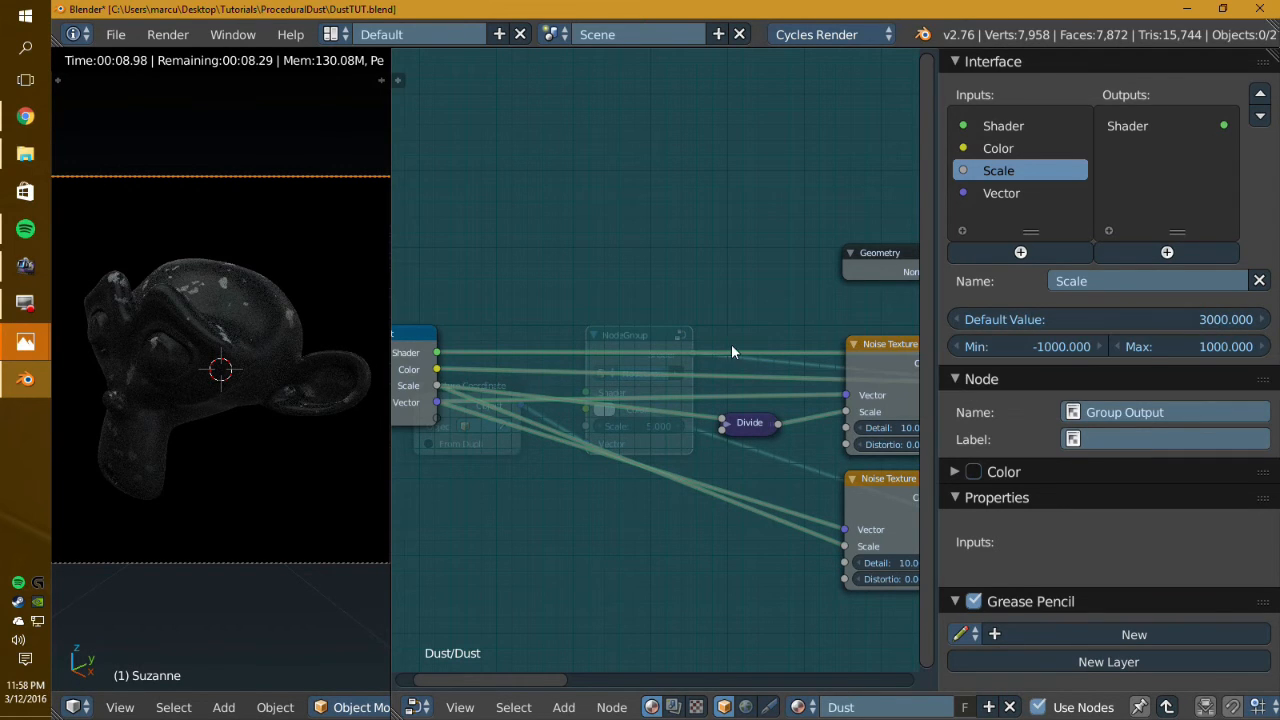
{"action": "scroll", "coordinate": [731, 344], "scroll_direction": "down", "scroll_amount": 4}
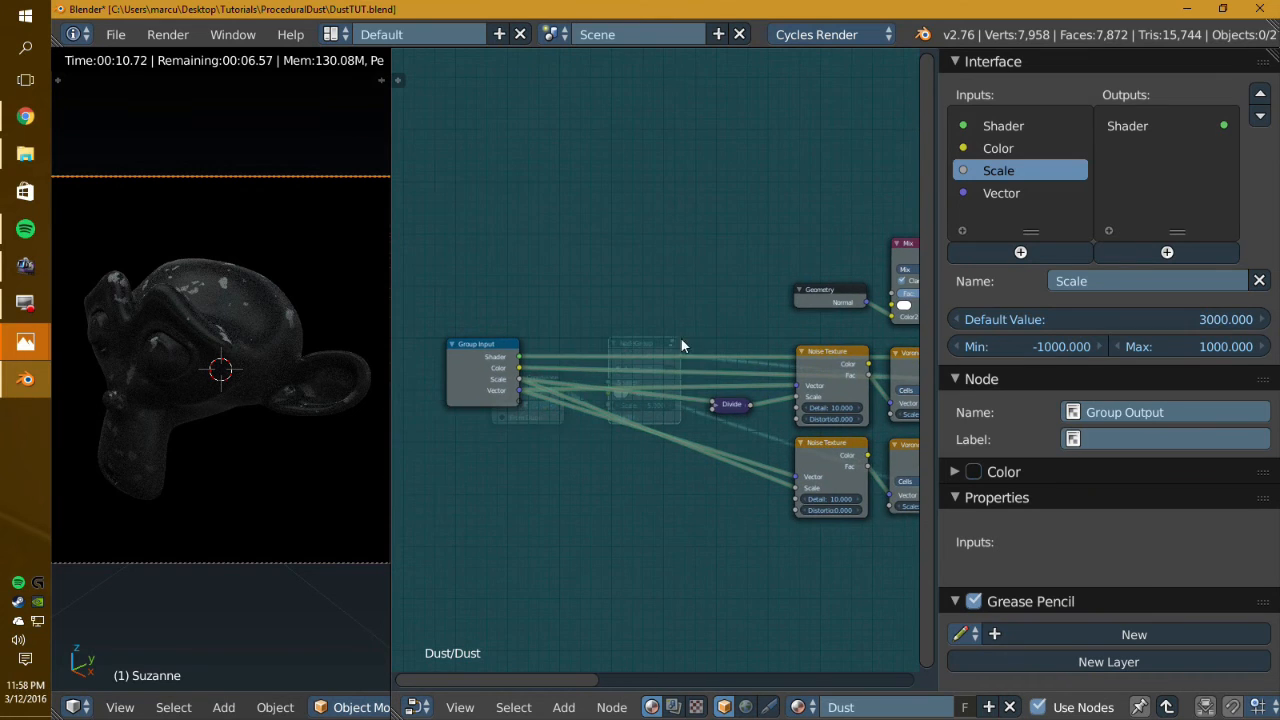
{"action": "middle_click_drag", "start_coordinate": [681, 339], "coordinate": [616, 342]}
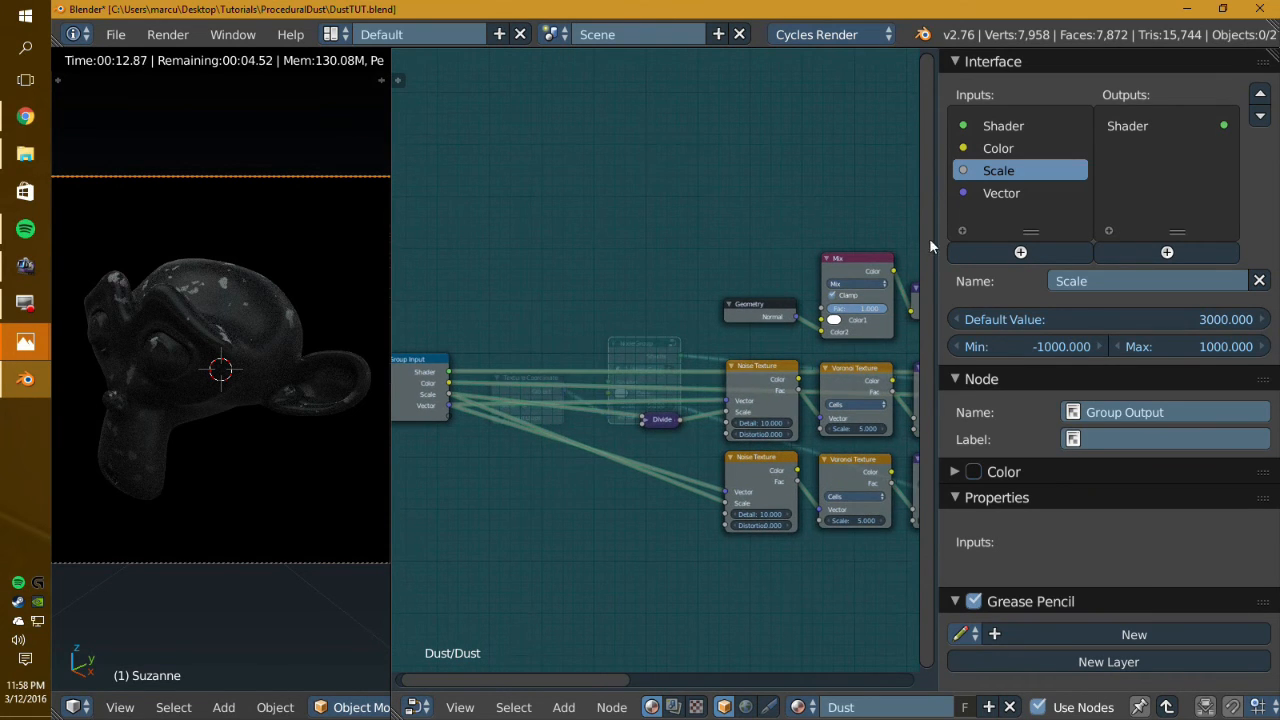
{"action": "left_click", "coordinate": [1015, 147]}
{"action": "left_click", "coordinate": [1001, 126]}
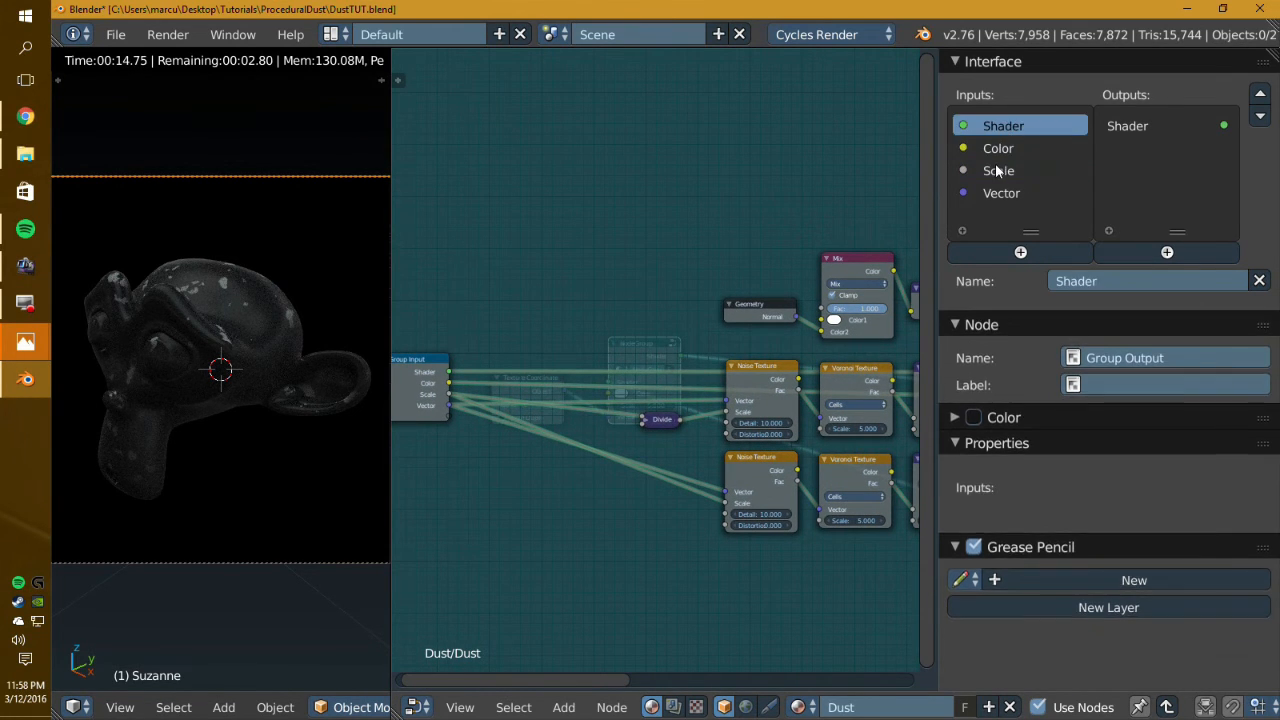
{"action": "left_click", "coordinate": [998, 186]}
{"action": "left_click", "coordinate": [998, 170]}
{"action": "left_click", "coordinate": [1001, 126]}
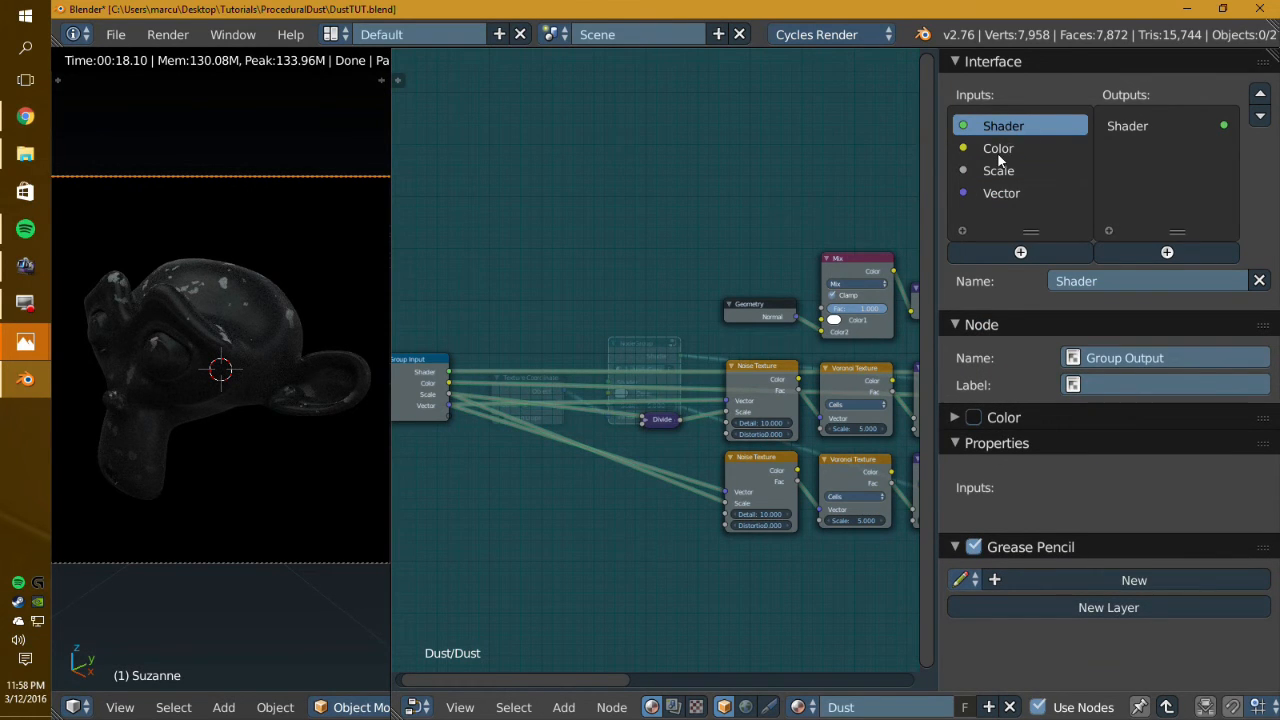
Step: Rename the group's Color input to Dust Color
{"action": "left_click", "coordinate": [998, 150]}
{"action": "left_click", "coordinate": [1068, 281]}
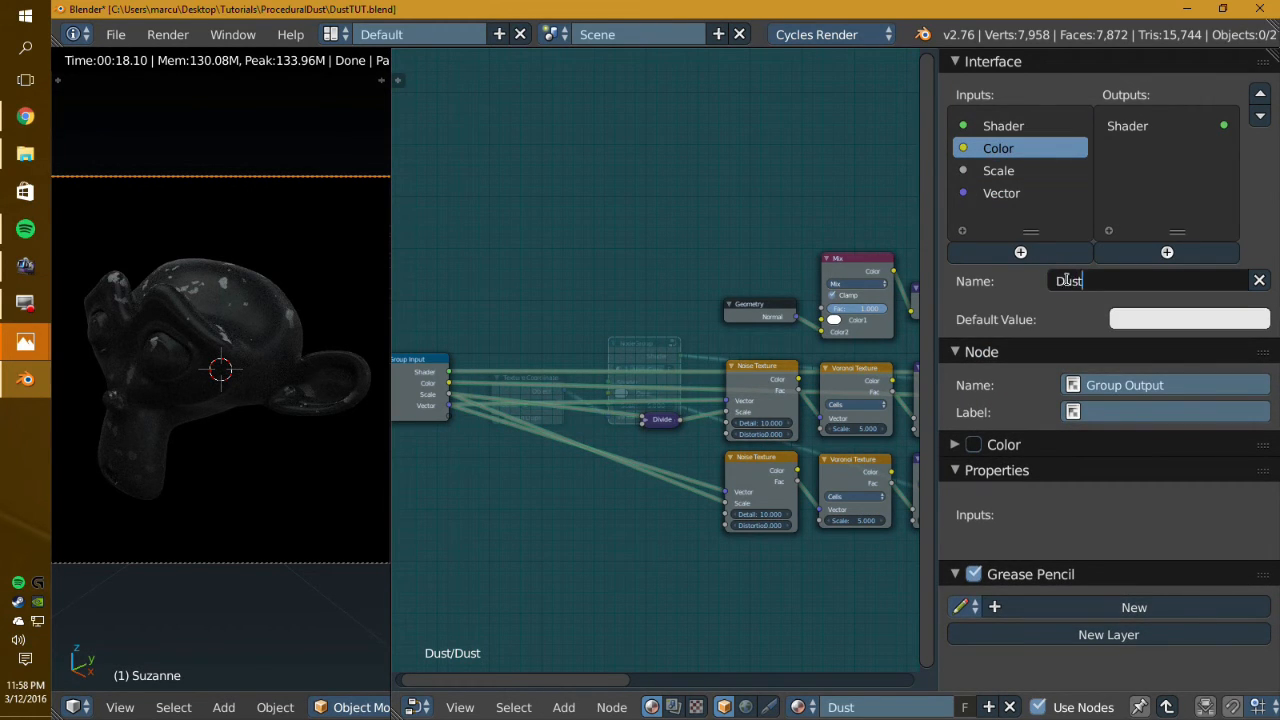
{"action": "type", "text": "Dust COlor"}
{"action": "key", "text": "Return"}
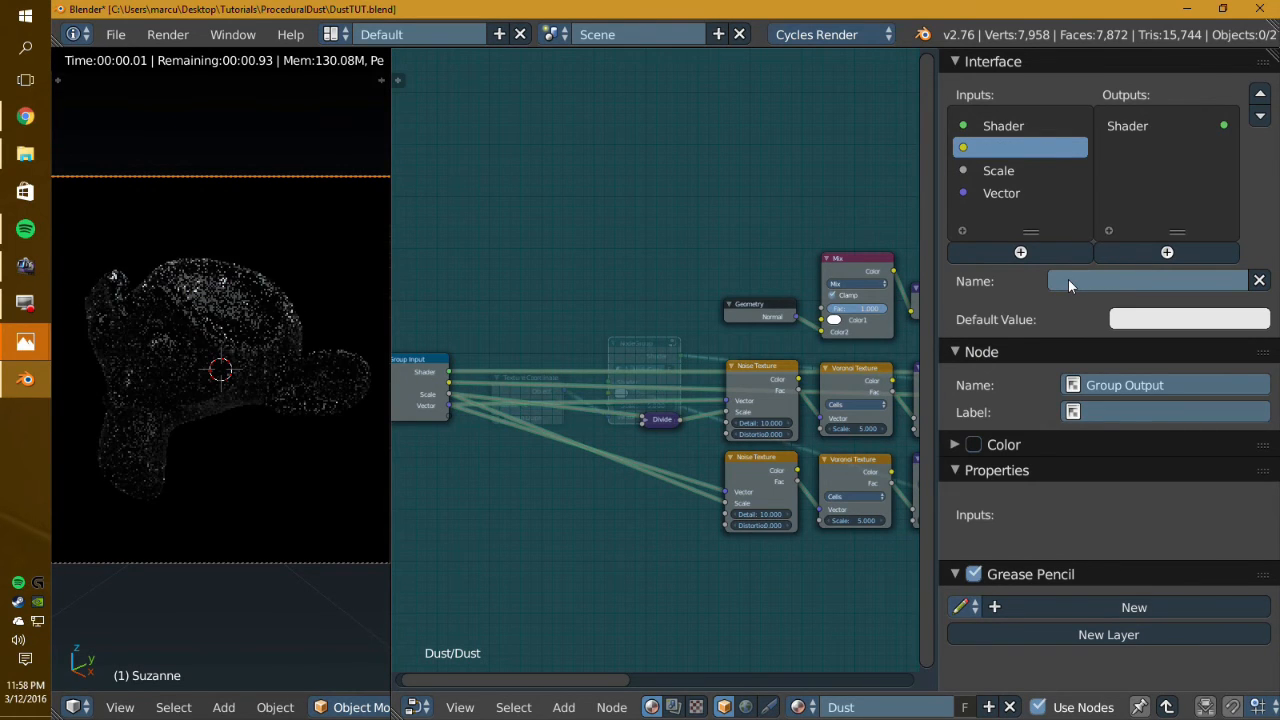
{"action": "left_click", "coordinate": [1068, 279]}
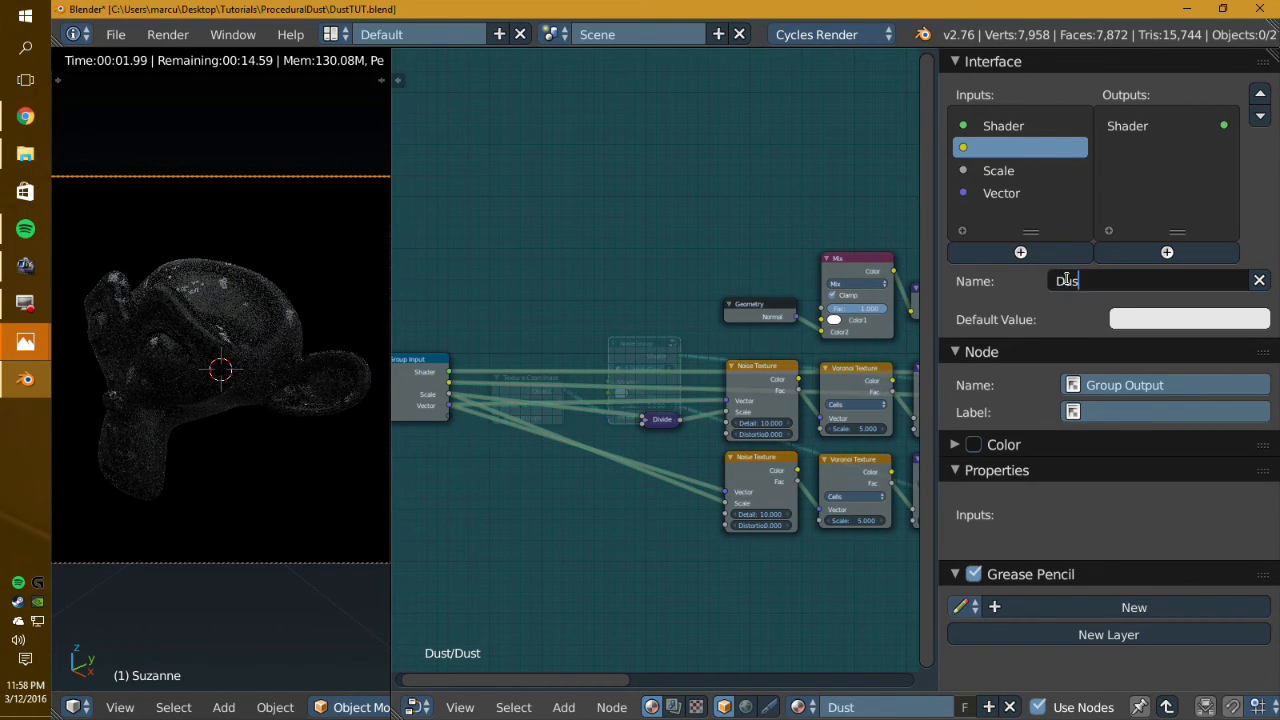
{"action": "key", "text": "Return"}
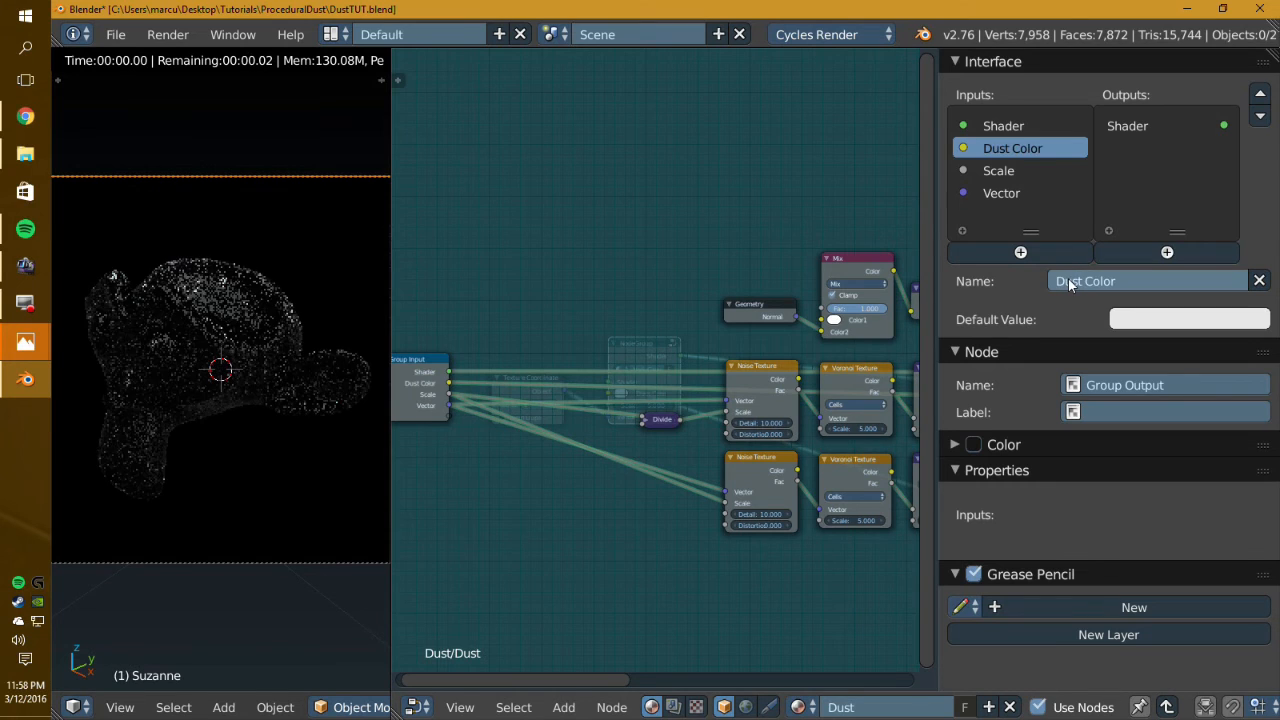
{"action": "left_click", "coordinate": [1010, 172]}
{"action": "left_click", "coordinate": [1005, 148]}
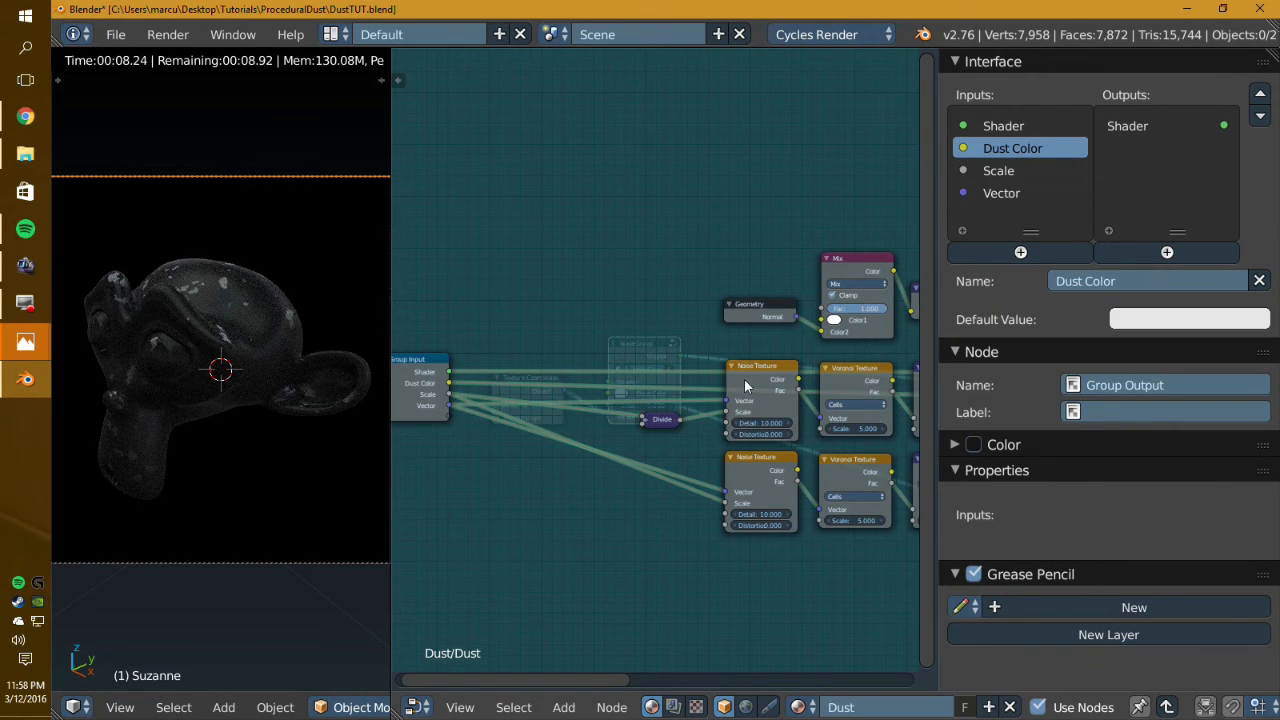
Step: Hide the group's interface settings, move Group Input closer to the texture nodes, and leave the group
{"action": "key", "text": "n"}
{"action": "left_click", "coordinate": [607, 375]}
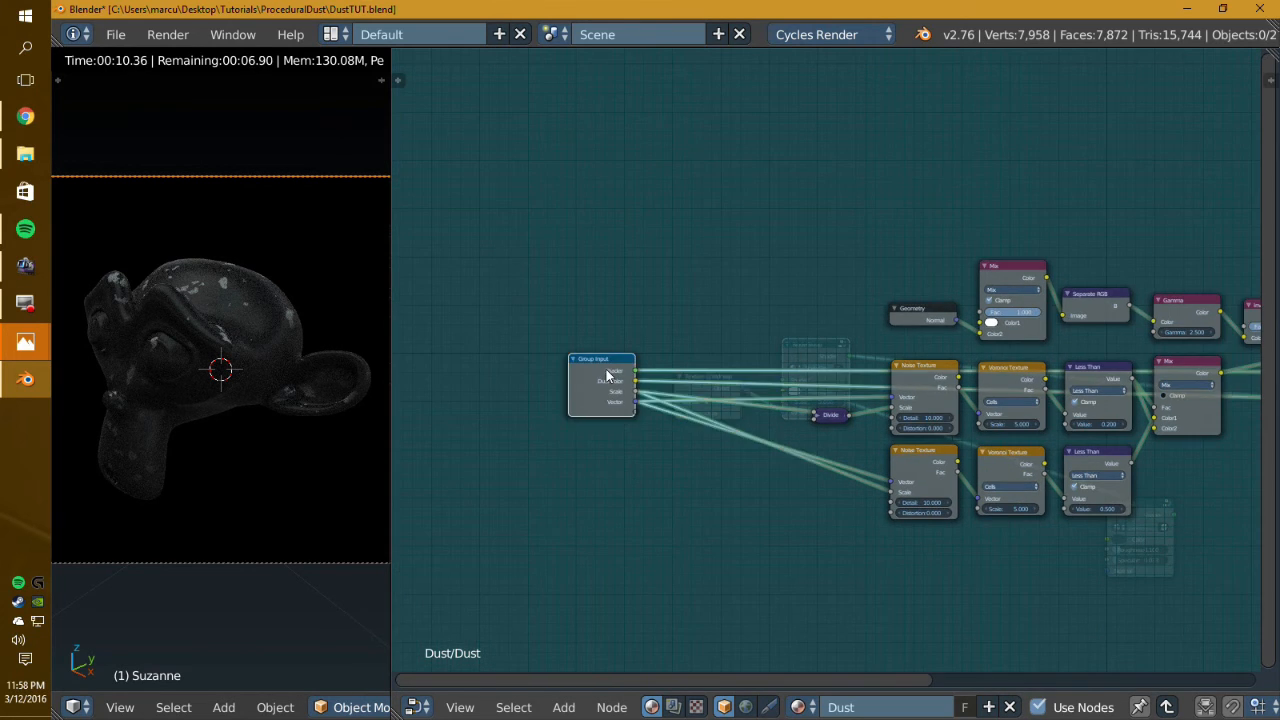
{"action": "left_click_drag", "start_coordinate": [614, 381], "coordinate": [710, 391]}
{"action": "key", "text": "Tab"}
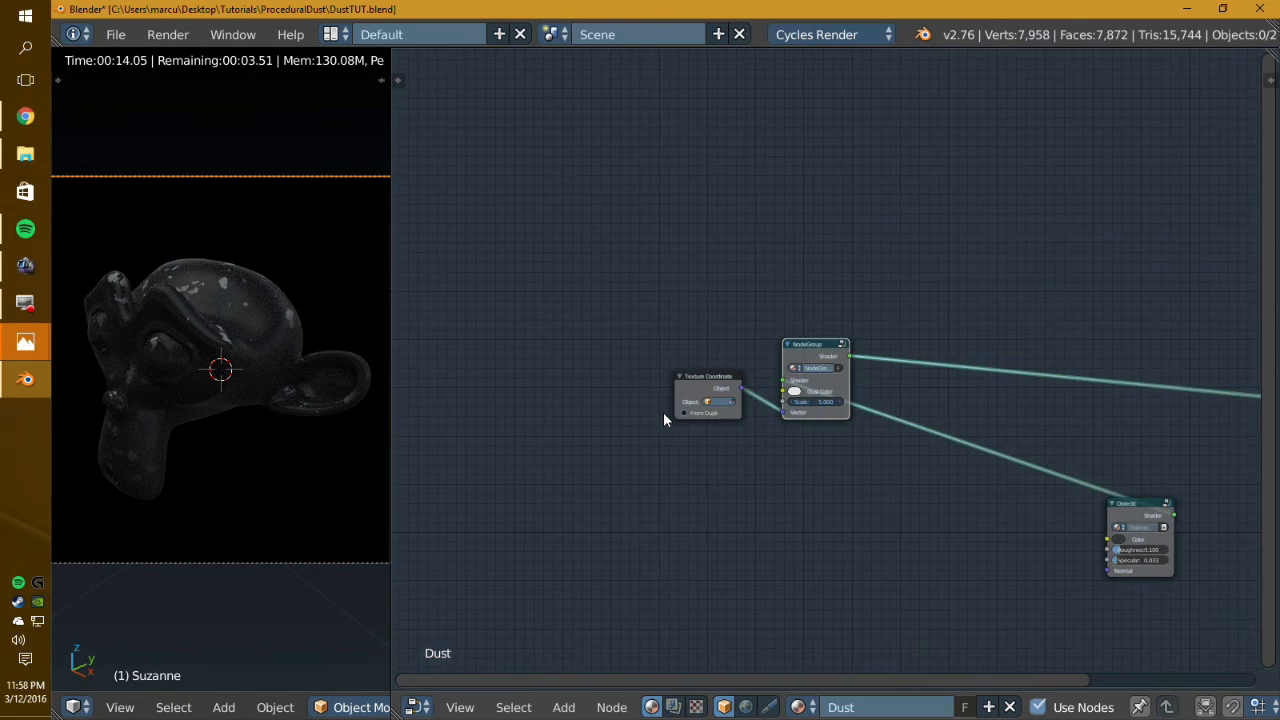
Step: Set the Scale of the NodeGroup node to 3000
{"action": "scroll", "coordinate": [708, 433], "scroll_direction": "up", "scroll_amount": 4}
{"action": "middle_click_drag", "start_coordinate": [830, 493], "coordinate": [755, 443]}
{"action": "left_click", "coordinate": [725, 381]}
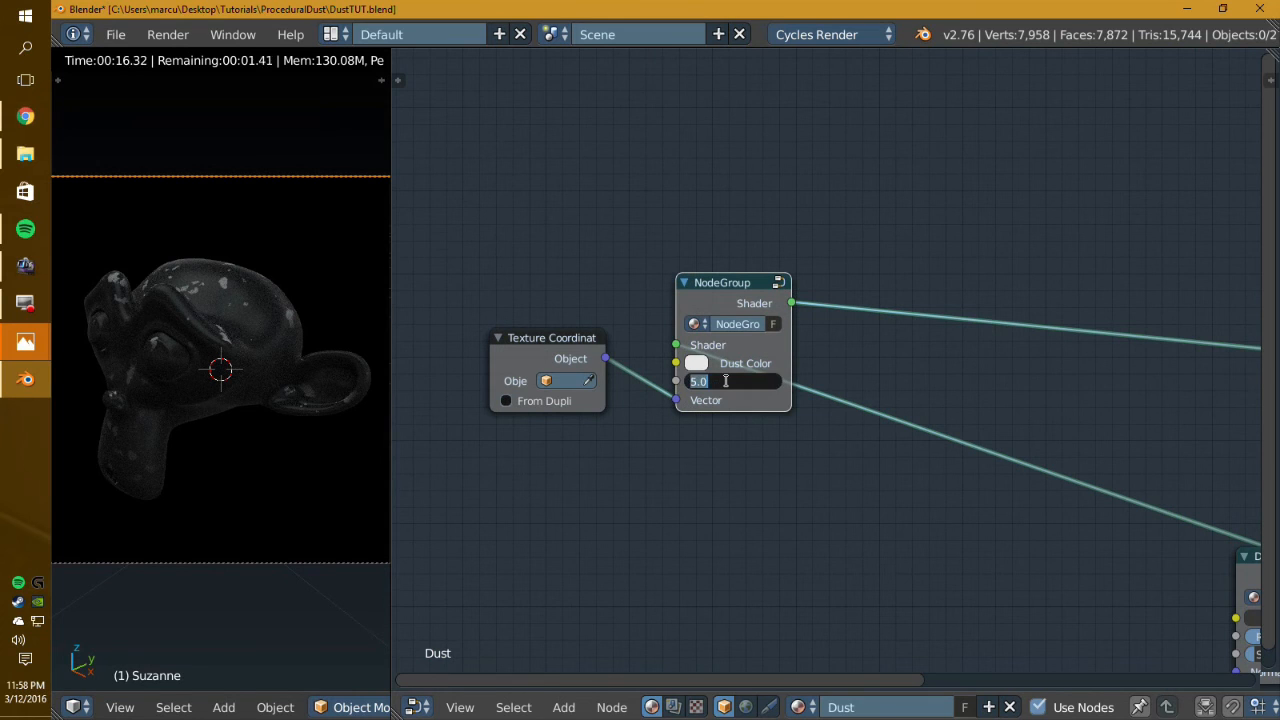
{"action": "type", "text": "3000"}
{"action": "key", "text": "Return"}
Step: Rearrange the material's nodes: NodeGroup nearer Material Output, Dialectic just before it, and Texture Coordinate below Dialectic
{"action": "scroll", "coordinate": [829, 443], "scroll_direction": "down", "scroll_amount": 2}
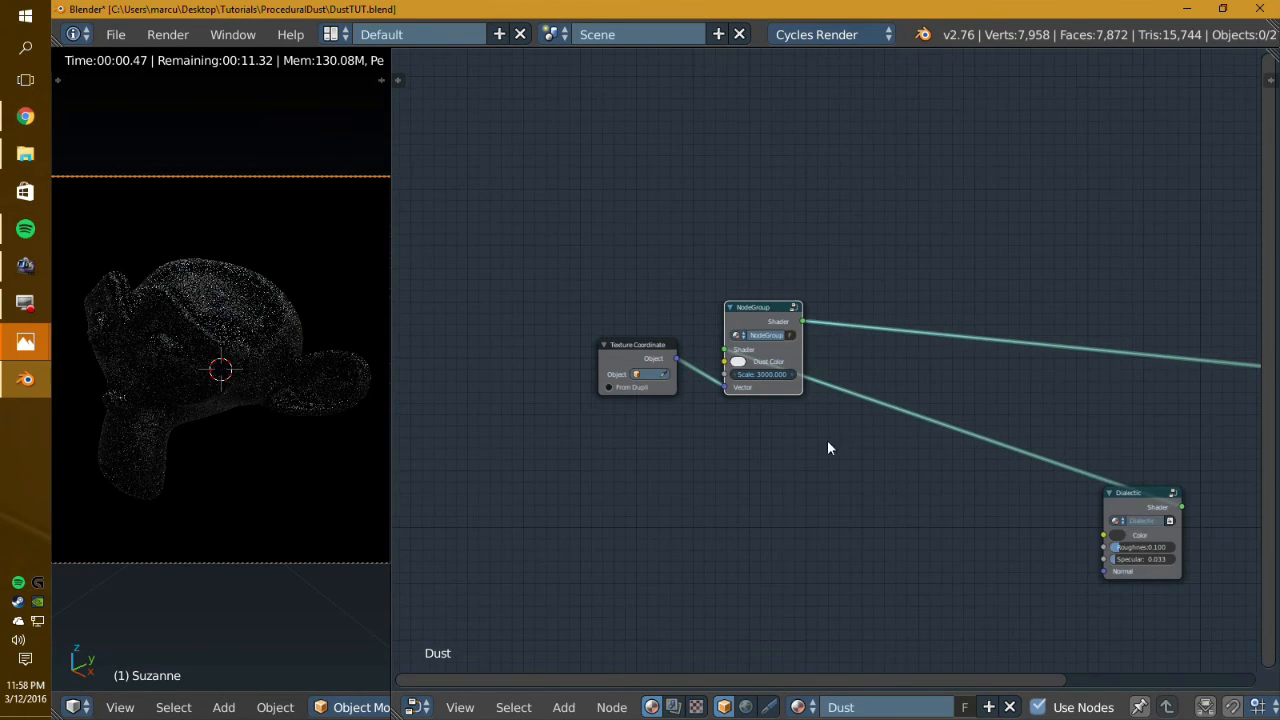
{"action": "middle_click_drag", "start_coordinate": [829, 443], "coordinate": [707, 432], "text": "shift"}
{"action": "left_click_drag", "start_coordinate": [667, 302], "coordinate": [1107, 358]}
{"action": "left_click_drag", "start_coordinate": [1026, 486], "coordinate": [946, 335]}
{"action": "key", "text": "a"}
{"action": "scroll", "coordinate": [946, 460], "scroll_direction": "up", "scroll_amount": 4}
{"action": "left_click_drag", "start_coordinate": [433, 345], "coordinate": [876, 489]}
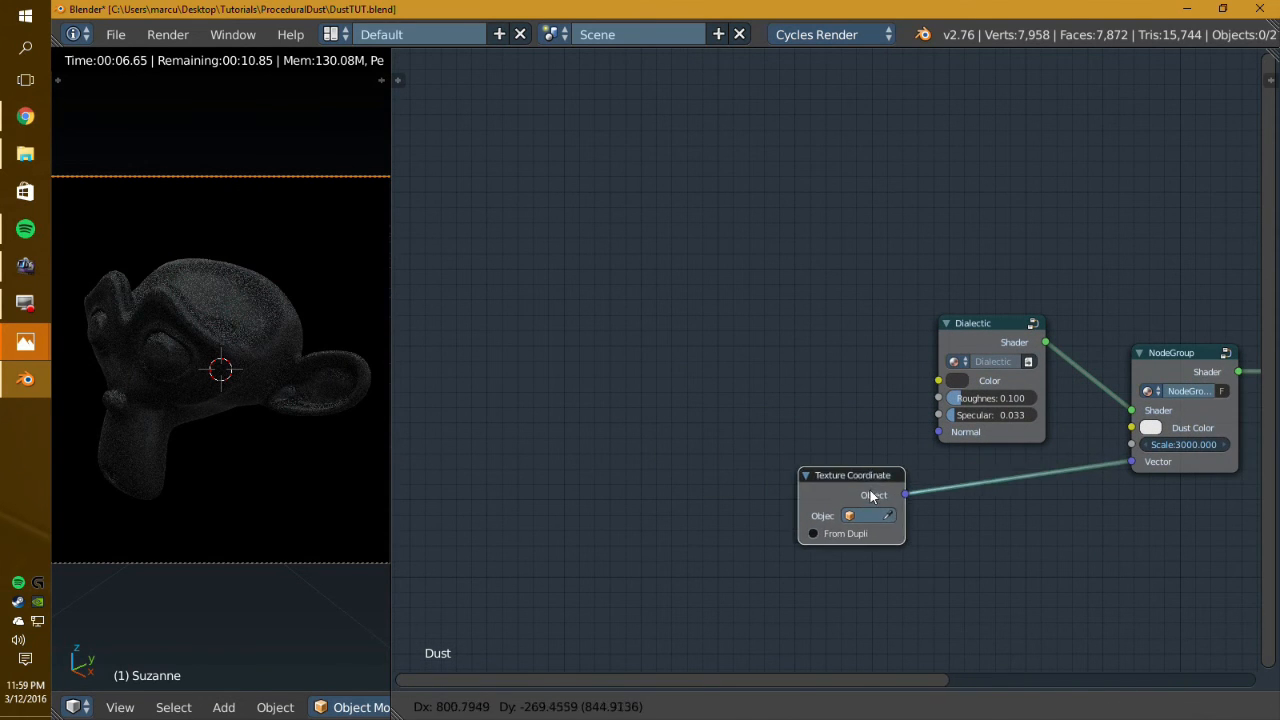
Step: Set the Dialectic node's Color to a red of about R 0.375, G 0.082, B 0.063
{"action": "scroll", "coordinate": [851, 402], "scroll_direction": "up", "scroll_amount": 2}
{"action": "scroll", "coordinate": [851, 403], "scroll_direction": "up", "scroll_amount": 1}
{"action": "middle_click_drag", "start_coordinate": [837, 449], "coordinate": [776, 458]}
{"action": "scroll", "coordinate": [776, 458], "scroll_direction": "up", "scroll_amount": 2}
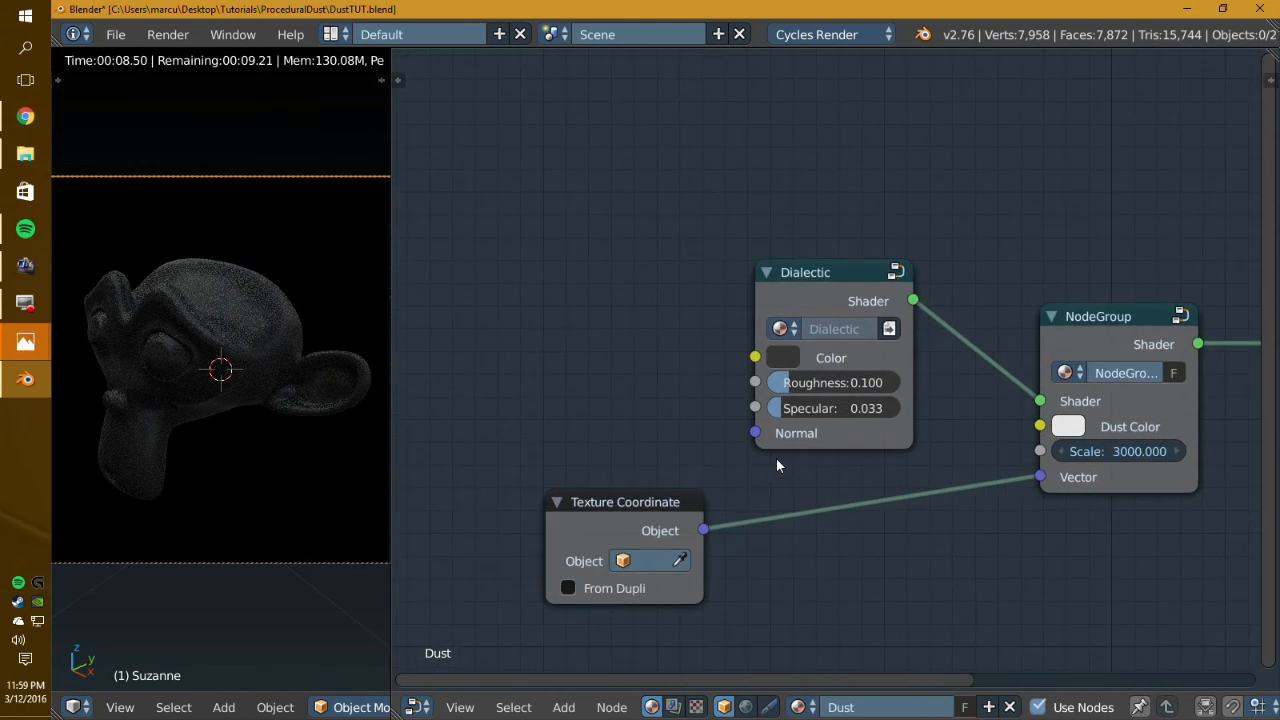
{"action": "left_click", "coordinate": [777, 361]}
{"action": "left_click", "coordinate": [777, 358]}
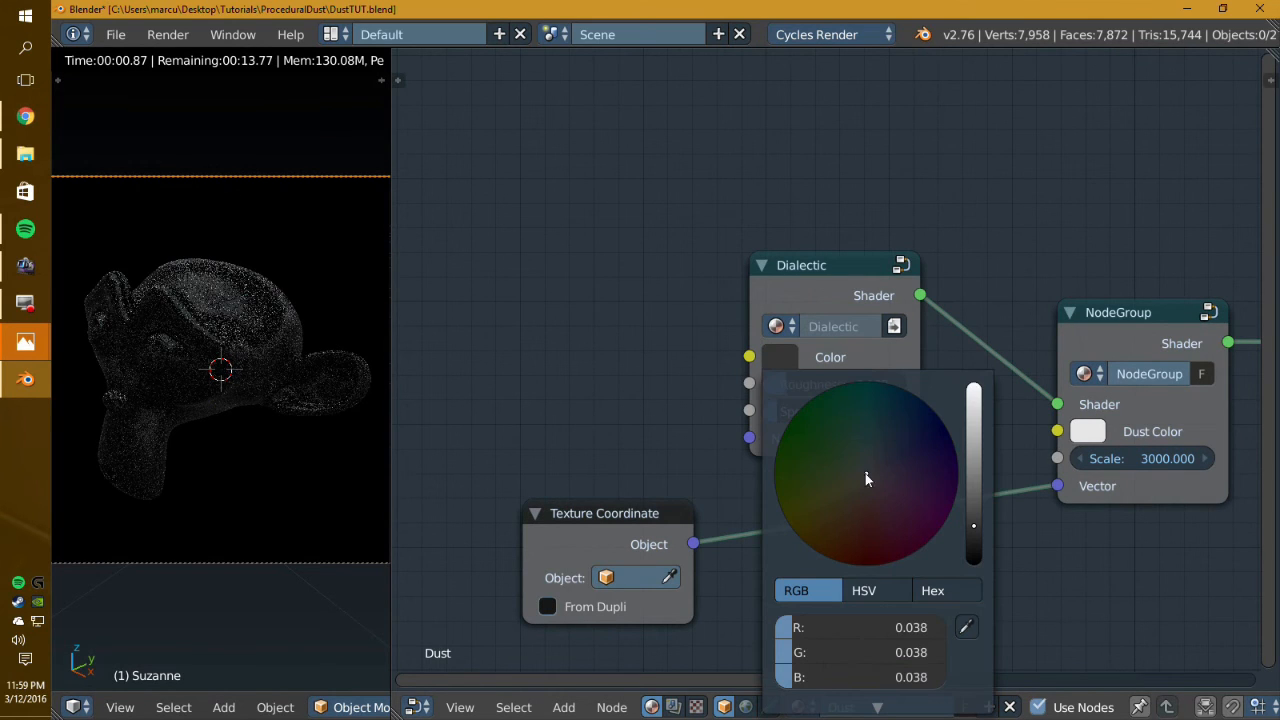
{"action": "left_click", "coordinate": [860, 525]}
{"action": "left_click_drag", "start_coordinate": [973, 526], "coordinate": [974, 450]}
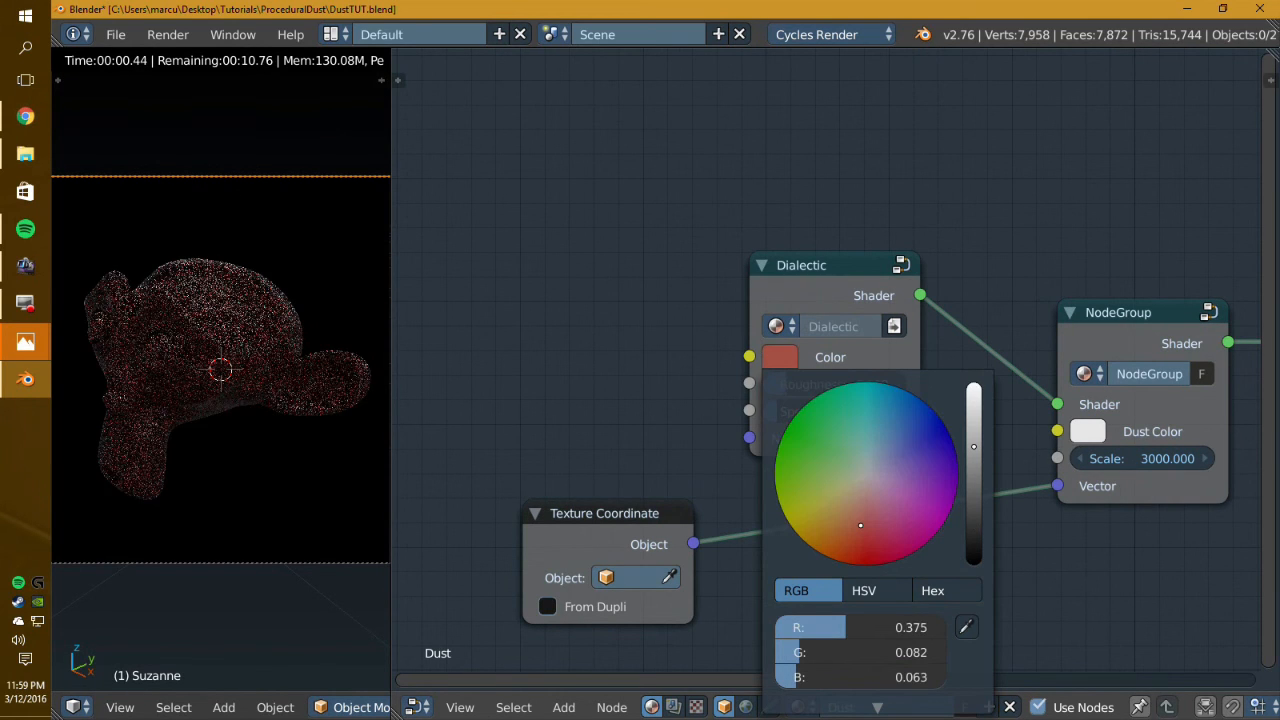
{"action": "middle_click_drag", "start_coordinate": [602, 344], "coordinate": [614, 350]}
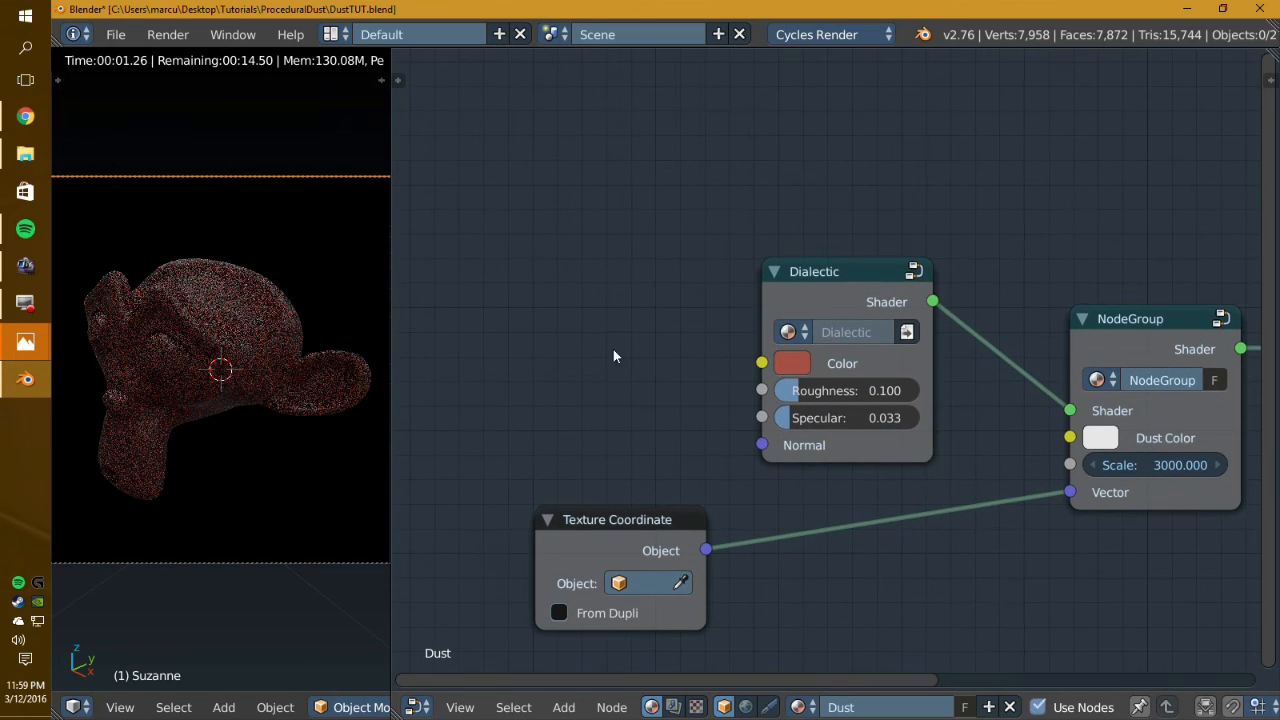
Step: Move Dialectic out of the way and feed a new Diffuse BSDF into the NodeGroup's Shader input
{"action": "left_click_drag", "start_coordinate": [843, 291], "coordinate": [818, 75]}
{"action": "key", "text": "shift+a"}
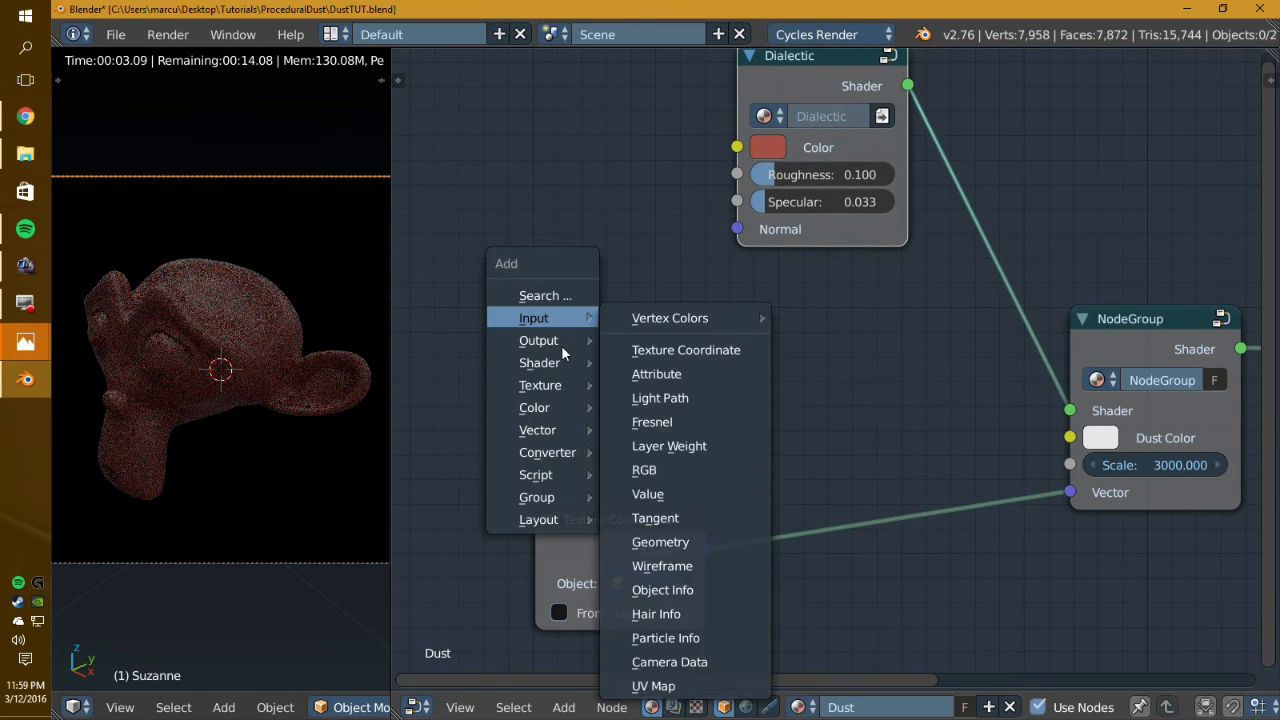
{"action": "mouse_move", "coordinate": [588, 365]}
{"action": "left_click", "coordinate": [668, 410]}
{"action": "left_click", "coordinate": [923, 371]}
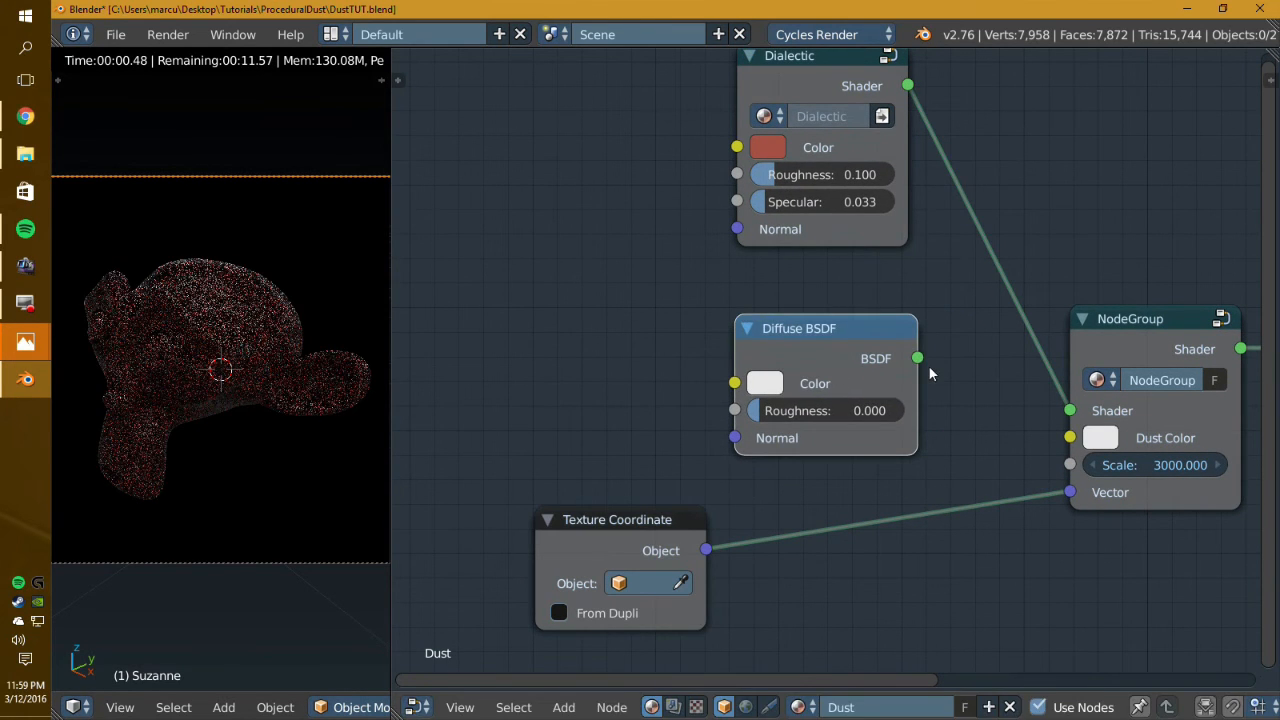
{"action": "left_click_drag", "start_coordinate": [917, 358], "coordinate": [1070, 410]}
Step: Set the Diffuse BSDF's Color to a muted red of about R 0.428, G 0.120, B 0.106
{"action": "left_click", "coordinate": [765, 383]}
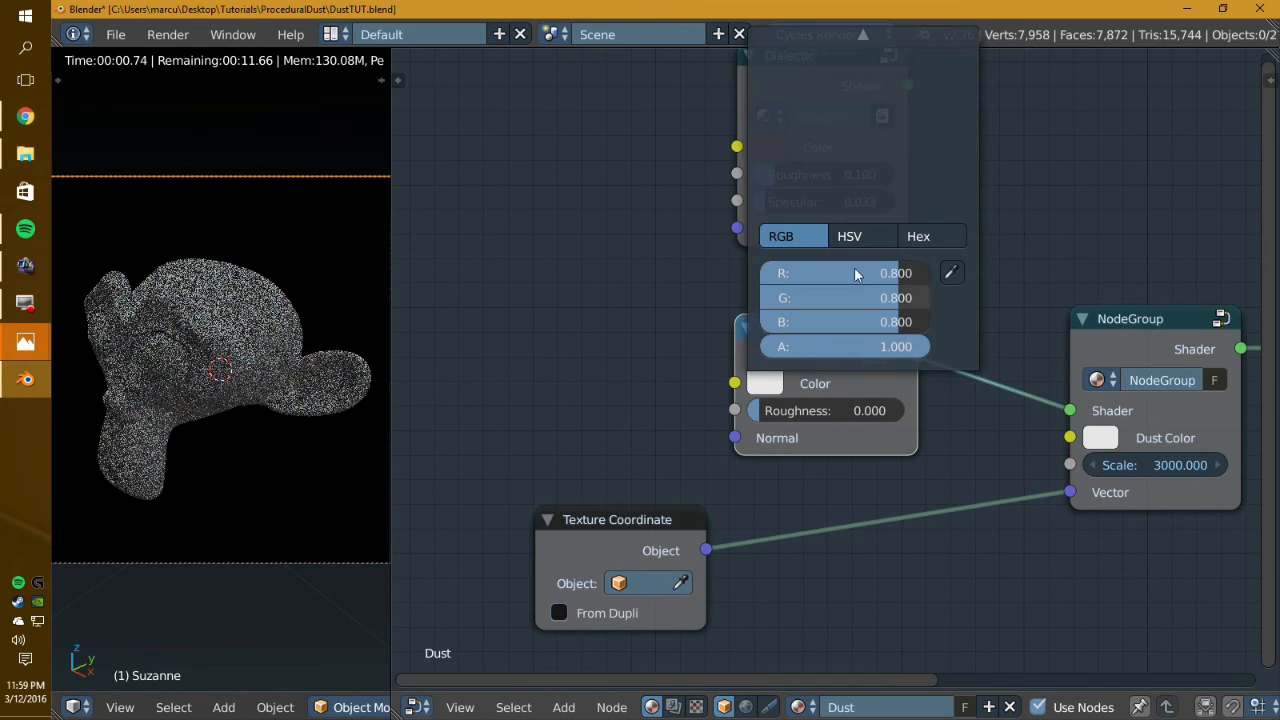
{"action": "scroll", "coordinate": [886, 298], "scroll_direction": "down", "scroll_amount": 3}
{"action": "middle_click_drag", "start_coordinate": [977, 294], "coordinate": [962, 368]}
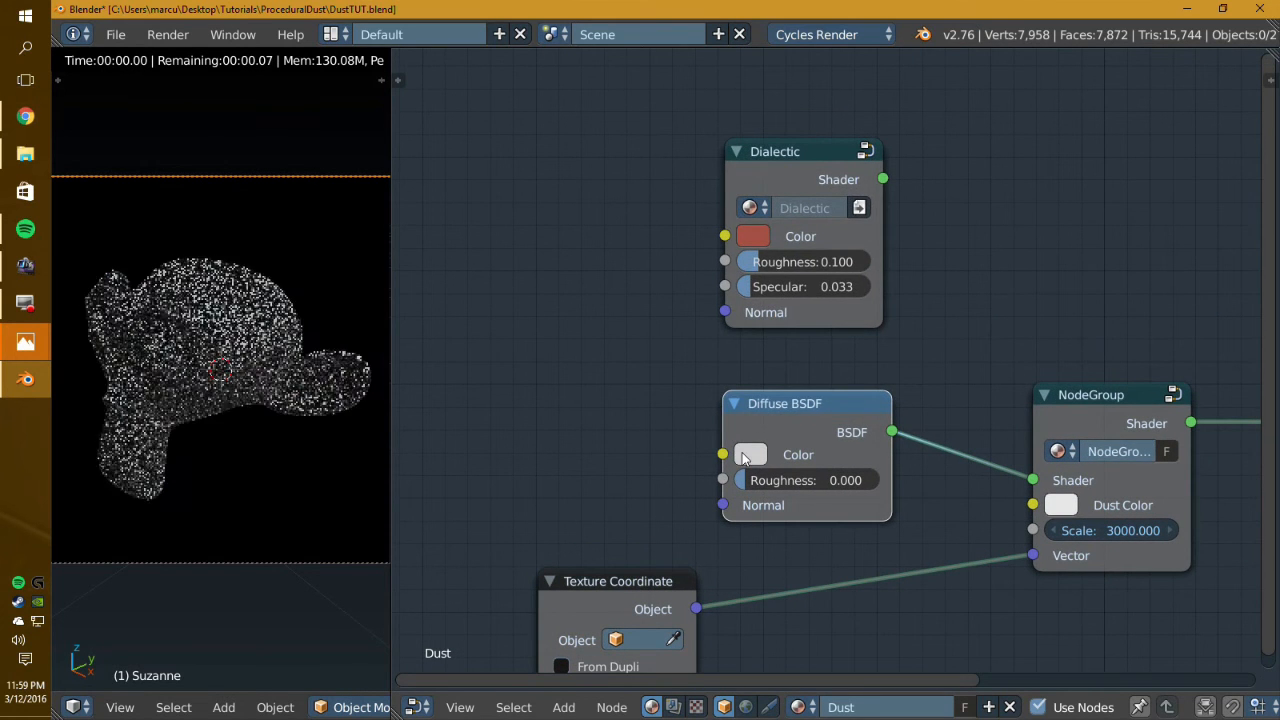
{"action": "left_click", "coordinate": [743, 454]}
{"action": "left_click_drag", "start_coordinate": [925, 278], "coordinate": [830, 256]}
{"action": "left_click", "coordinate": [829, 250]}
{"action": "left_click", "coordinate": [934, 182]}
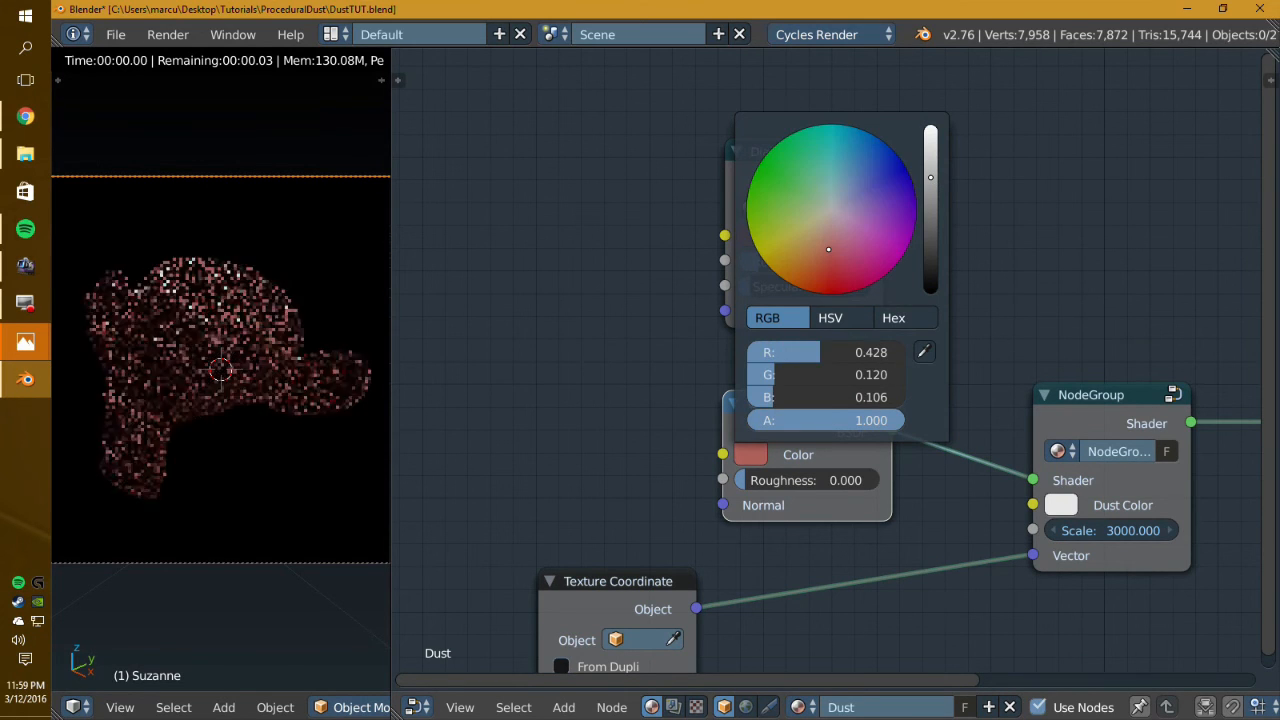
{"action": "middle_click_drag", "start_coordinate": [622, 369], "coordinate": [681, 341]}
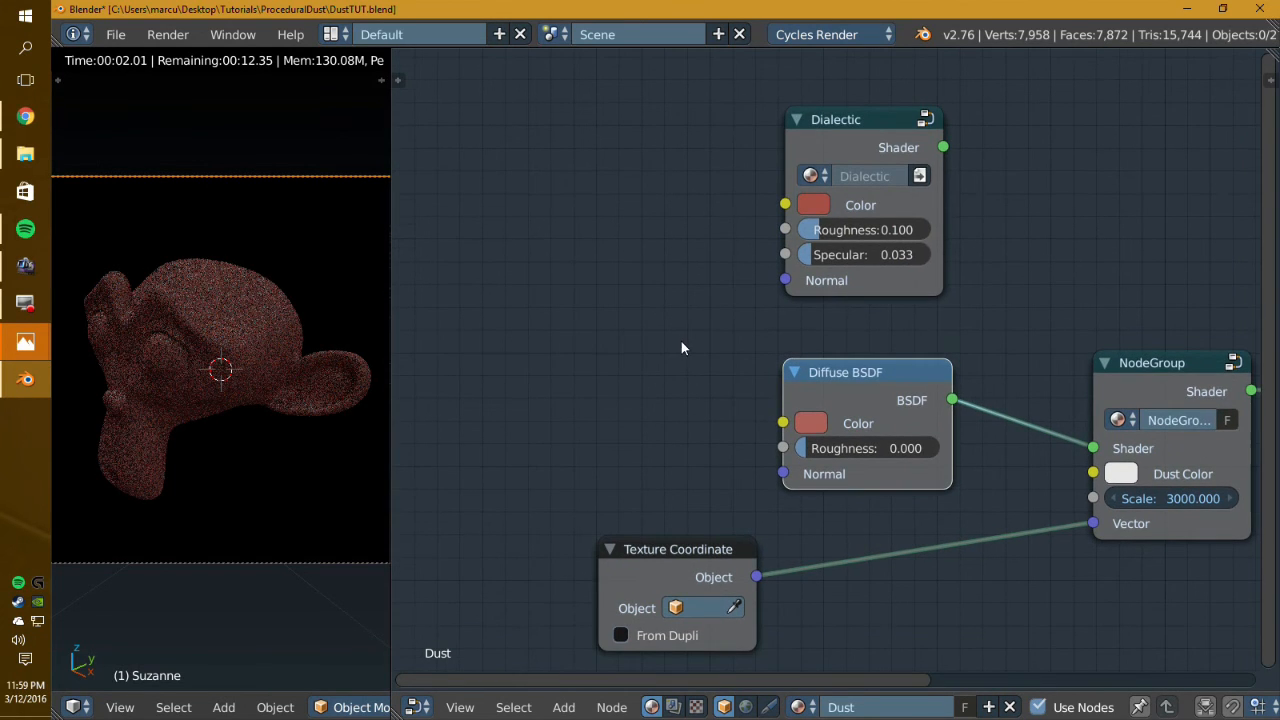
{"action": "middle_click_drag", "start_coordinate": [612, 378], "coordinate": [629, 381]}
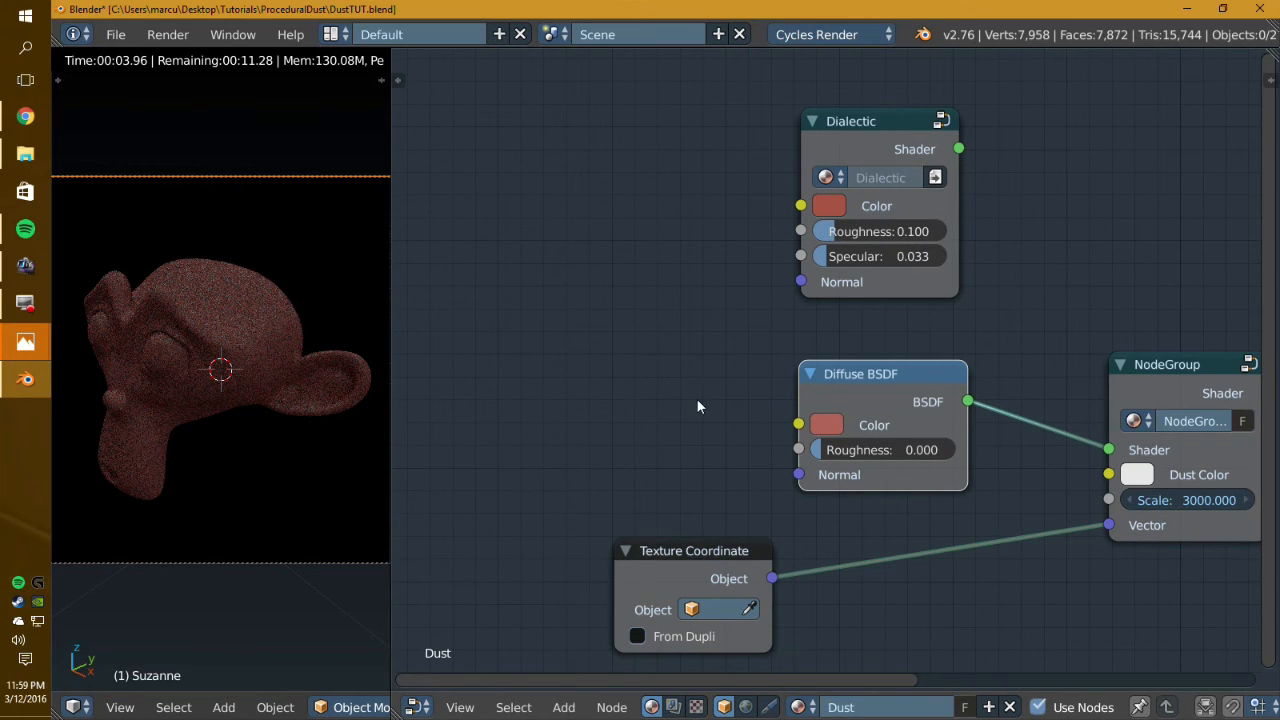
Step: Delete the Diffuse BSDF and reconnect Dialectic to the NodeGroup's Shader input, moving Dialectic back beside the group
{"action": "middle_click_drag", "start_coordinate": [731, 414], "coordinate": [635, 417]}
{"action": "key", "text": "x"}
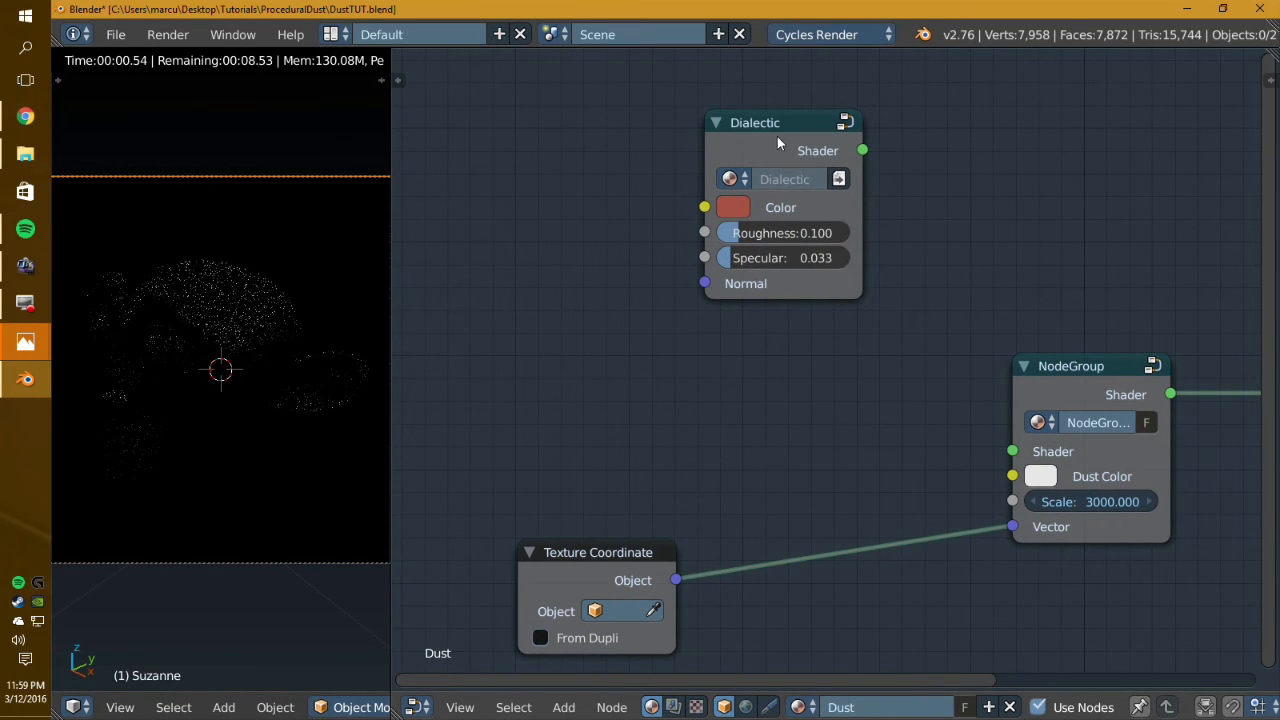
{"action": "left_click_drag", "start_coordinate": [862, 151], "coordinate": [1012, 451]}
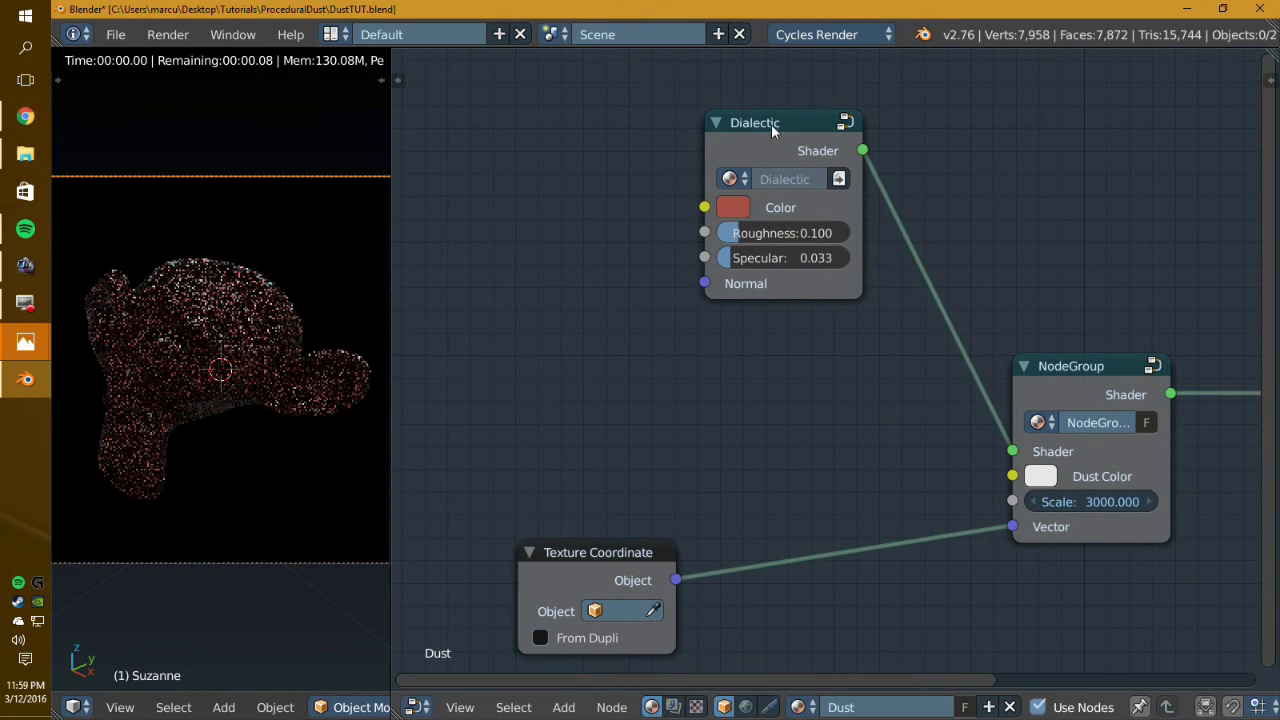
{"action": "left_click_drag", "start_coordinate": [771, 124], "coordinate": [823, 346]}
Step: Rename the node group as Dust
{"action": "middle_click_drag", "start_coordinate": [1071, 402], "coordinate": [677, 334]}
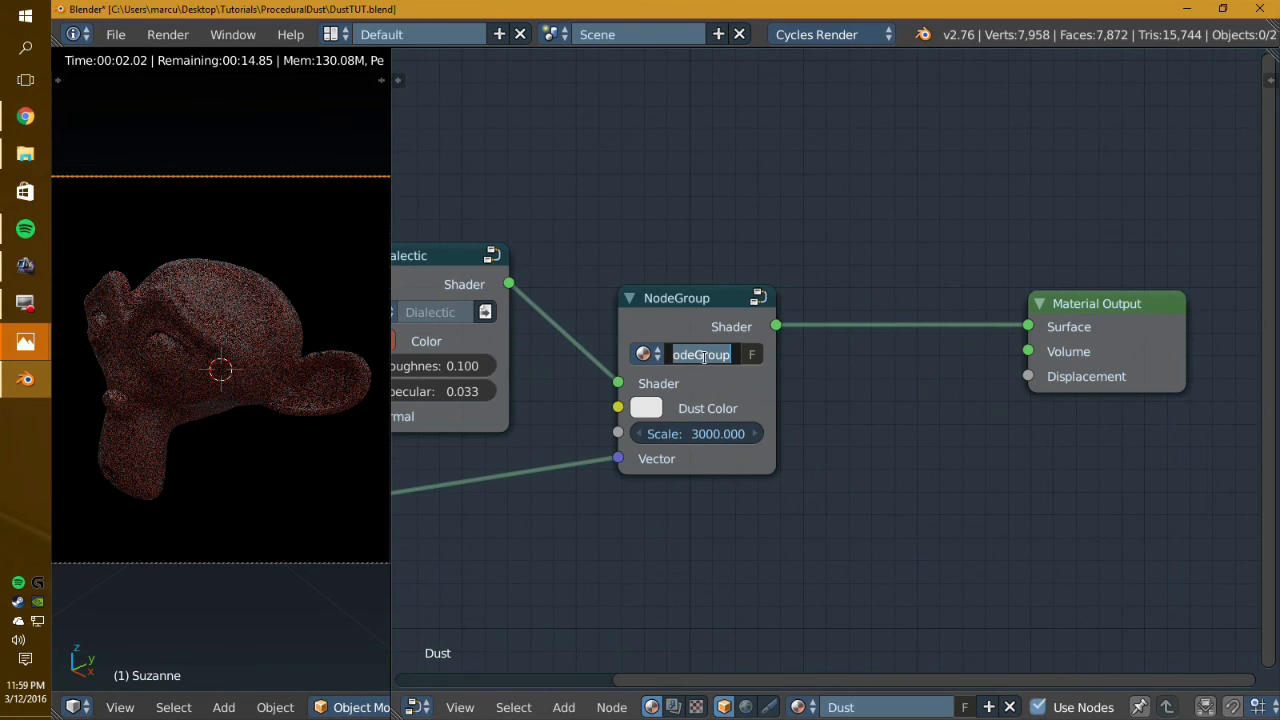
{"action": "key", "text": "Return"}
{"action": "middle_click_drag", "start_coordinate": [660, 441], "coordinate": [716, 438]}
Step: Add a second instance of the Dust group to the material and delete it again
{"action": "scroll", "coordinate": [866, 451], "scroll_direction": "down", "scroll_amount": 3}
{"action": "middle_click_drag", "start_coordinate": [853, 500], "coordinate": [778, 410]}
{"action": "key", "text": "shift+a"}
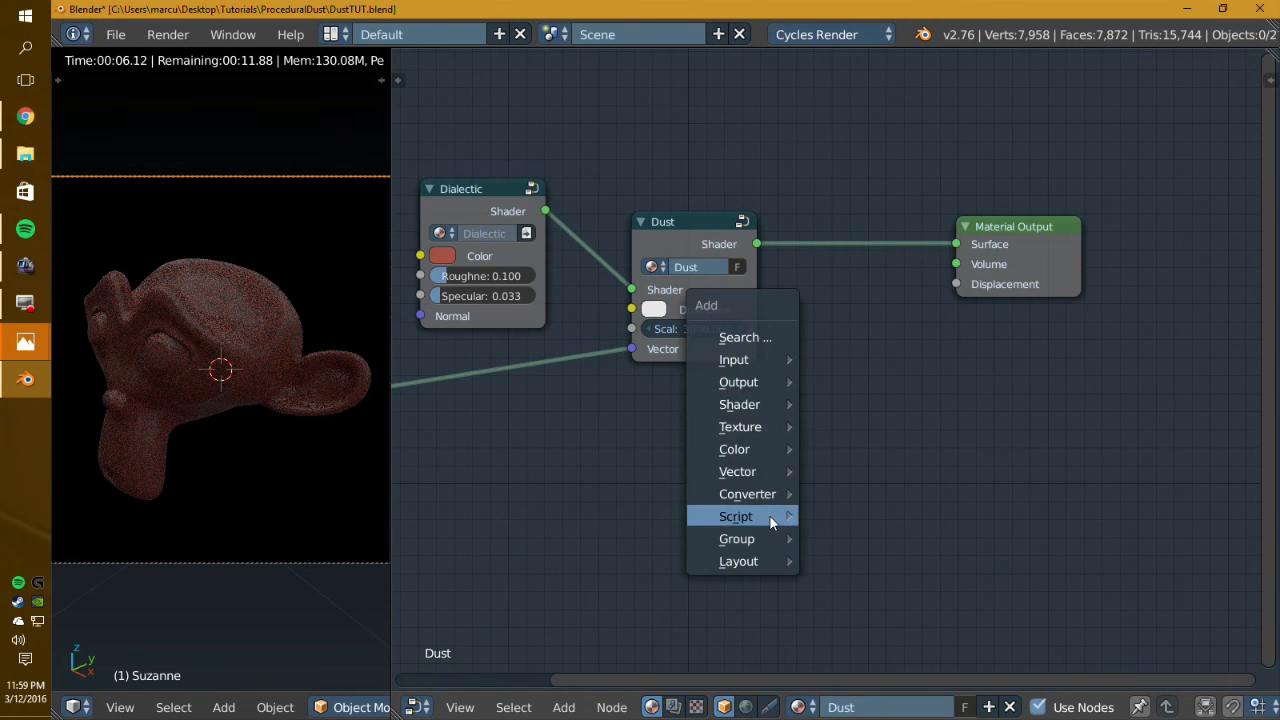
{"action": "mouse_move", "coordinate": [777, 538]}
{"action": "left_click", "coordinate": [868, 598]}
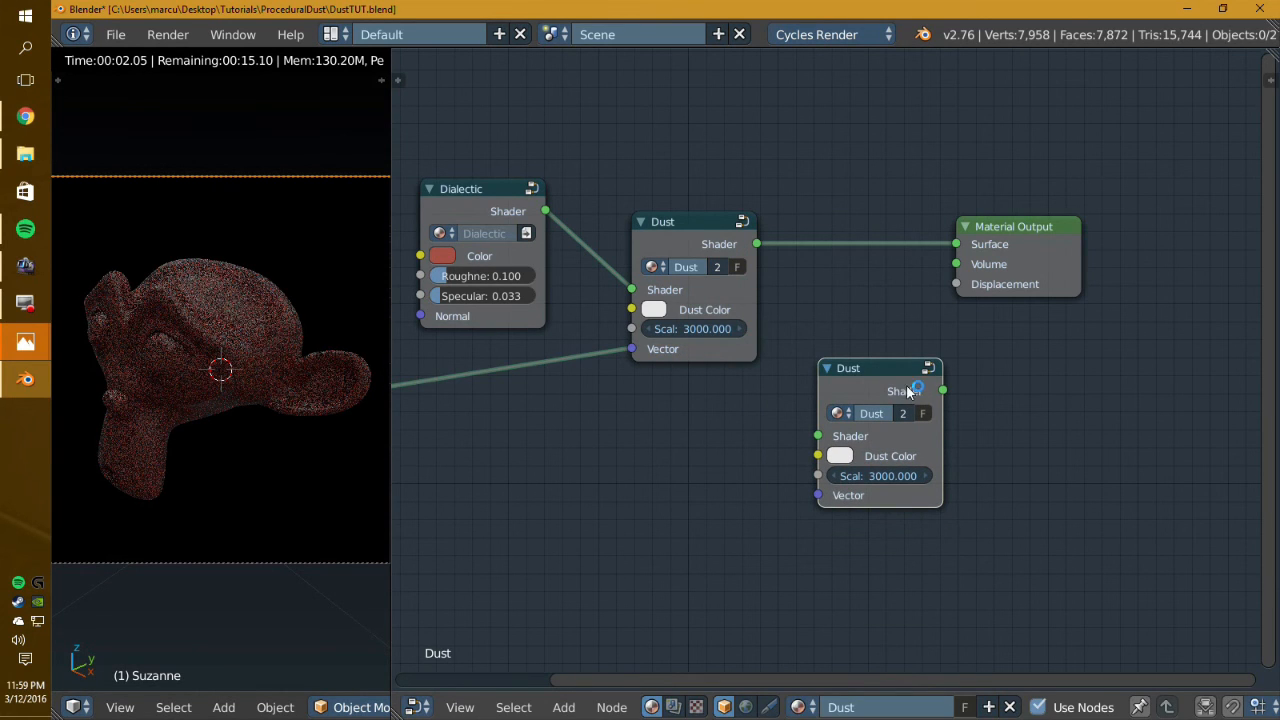
{"action": "left_click_drag", "start_coordinate": [907, 386], "coordinate": [764, 419]}
{"action": "key", "text": "x"}
Step: Move the Texture Coordinate node closer to the Dust group, beneath the Dialectic node
{"action": "middle_click_drag", "start_coordinate": [586, 427], "coordinate": [813, 464]}
{"action": "scroll", "coordinate": [813, 464], "scroll_direction": "down", "scroll_amount": 1}
{"action": "left_click_drag", "start_coordinate": [600, 413], "coordinate": [677, 413]}
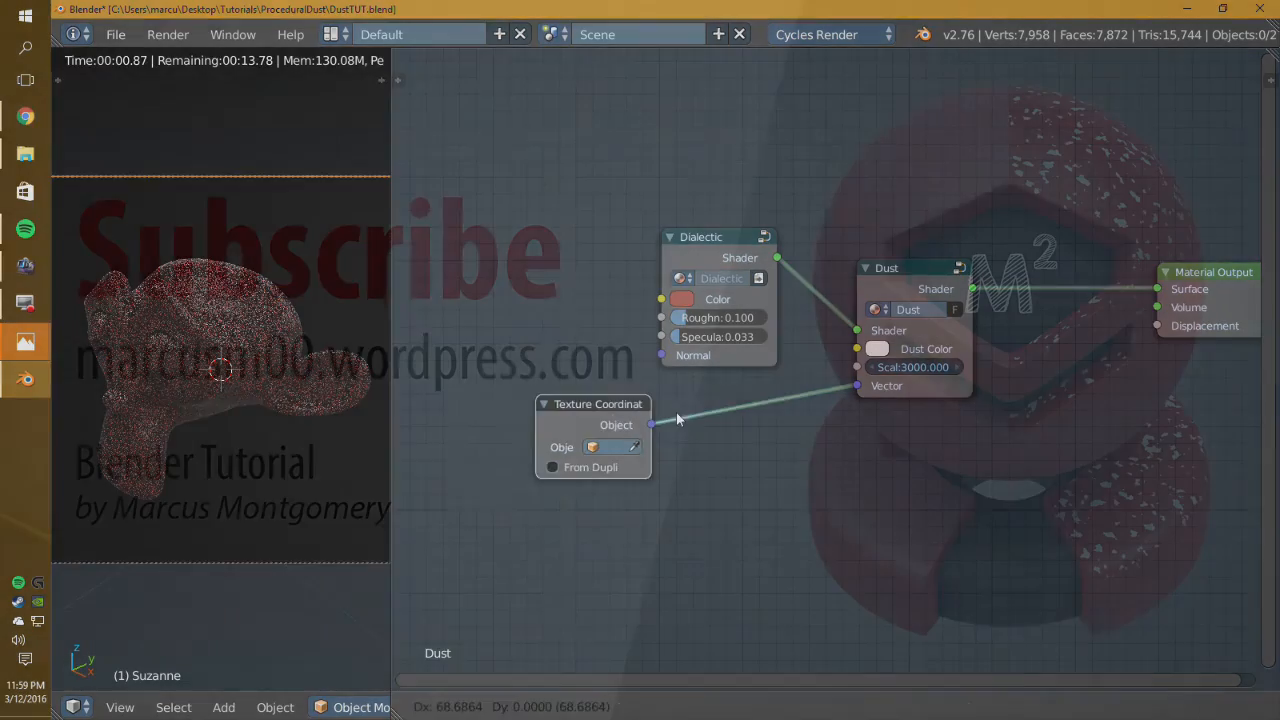